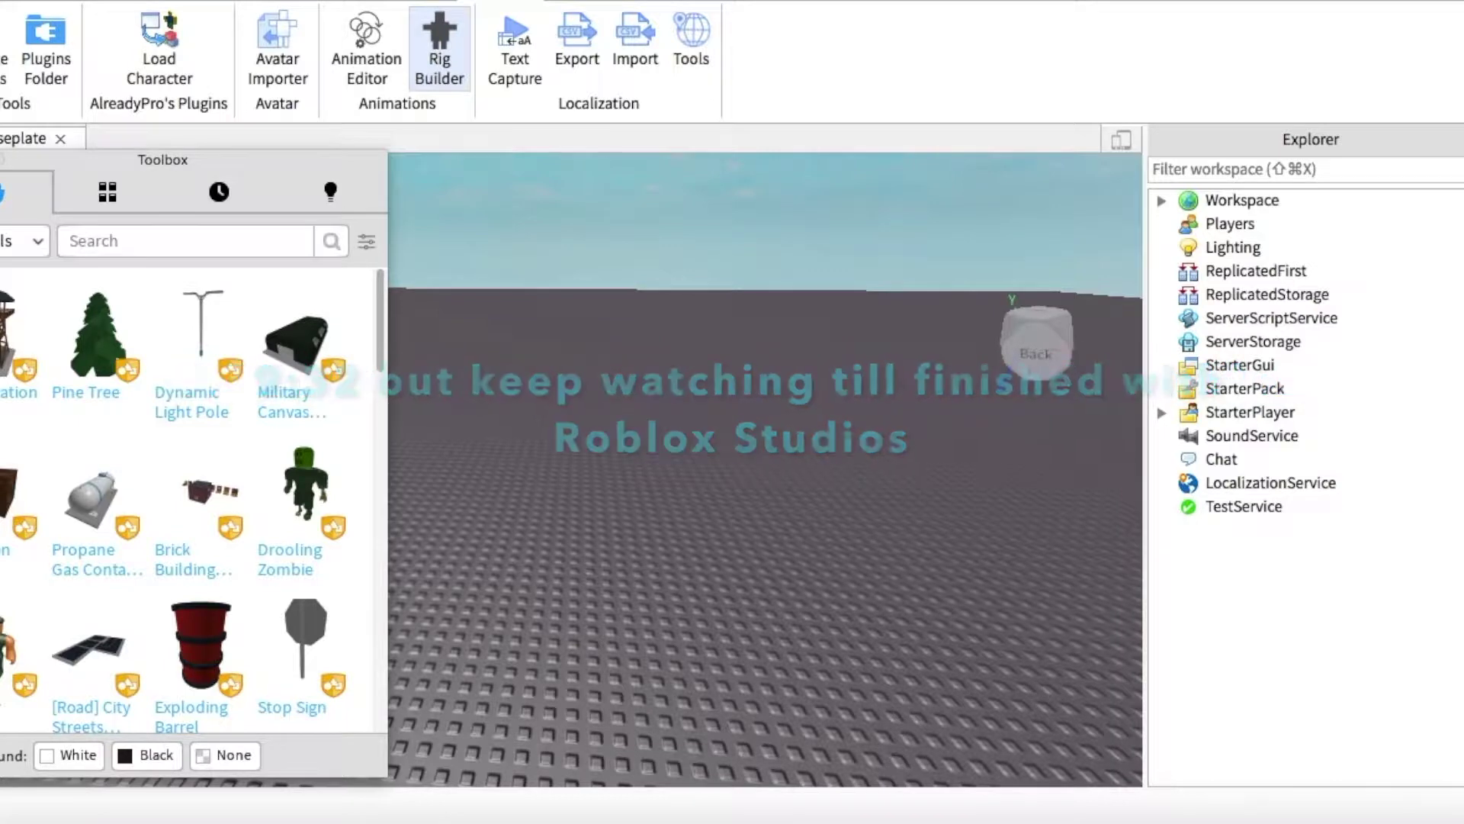
Open the Load Character plugin and replace the default username with the avatar owner's username.
{"action": "left_click", "coordinate": [172, 55]}
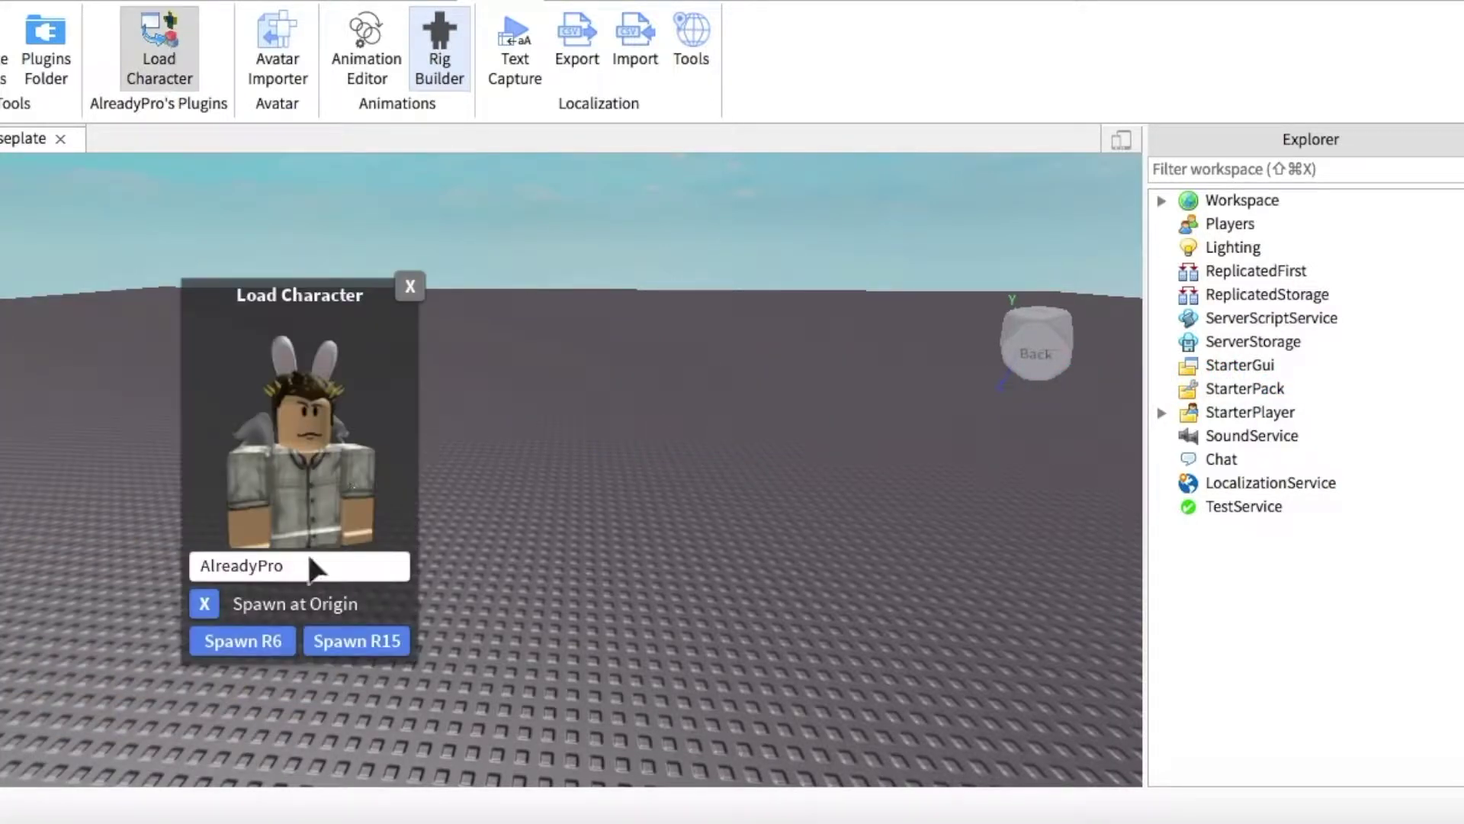
{"action": "key", "text": "BackSpace"}
{"action": "key", "text": "BackSpace"}
{"action": "key", "text": "BackSpace"}
{"action": "key", "text": "BackSpace"}
{"action": "key", "text": "BackSpace"}
{"action": "key", "text": "BackSpace"}
{"action": "key", "text": "BackSpace"}
{"action": "key", "text": "BackSpace"}
{"action": "key", "text": "BackSpace"}
{"action": "key", "text": "BackSpace"}
{"action": "type", "text": "raquel8442"}
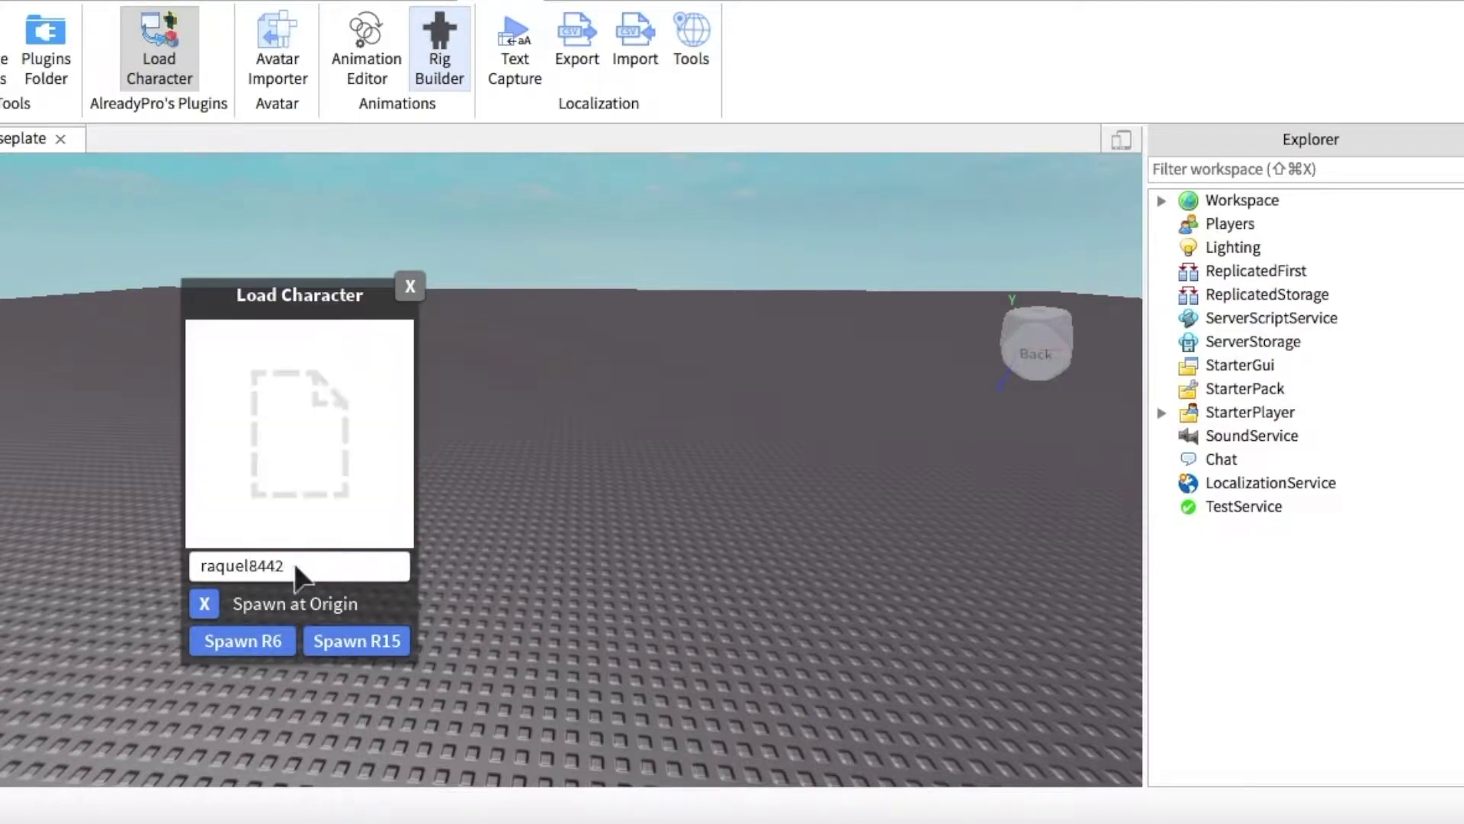
Spawn the loaded avatar as an R6 character at the origin and frame it from the front.
{"action": "left_click", "coordinate": [238, 641]}
{"action": "key", "text": "w"}
{"action": "right_click_drag", "start_coordinate": [482, 578], "coordinate": [524, 620]}
{"action": "key", "text": "s"}
{"action": "key", "text": "w"}
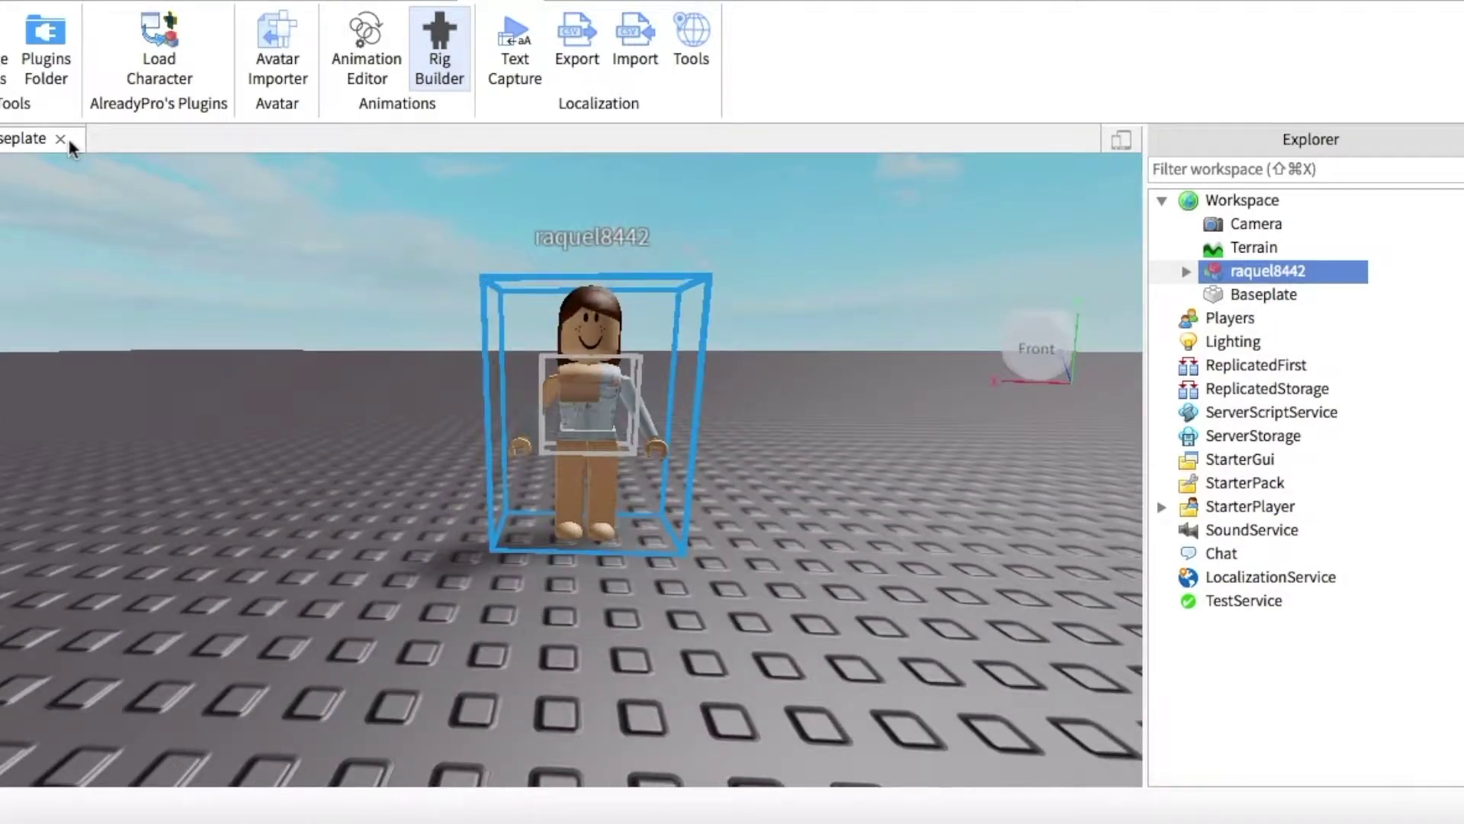
Expand the avatar model in the Explorer and delete its LongHairHeadBandBrown accessory.
{"action": "left_click", "coordinate": [1186, 272]}
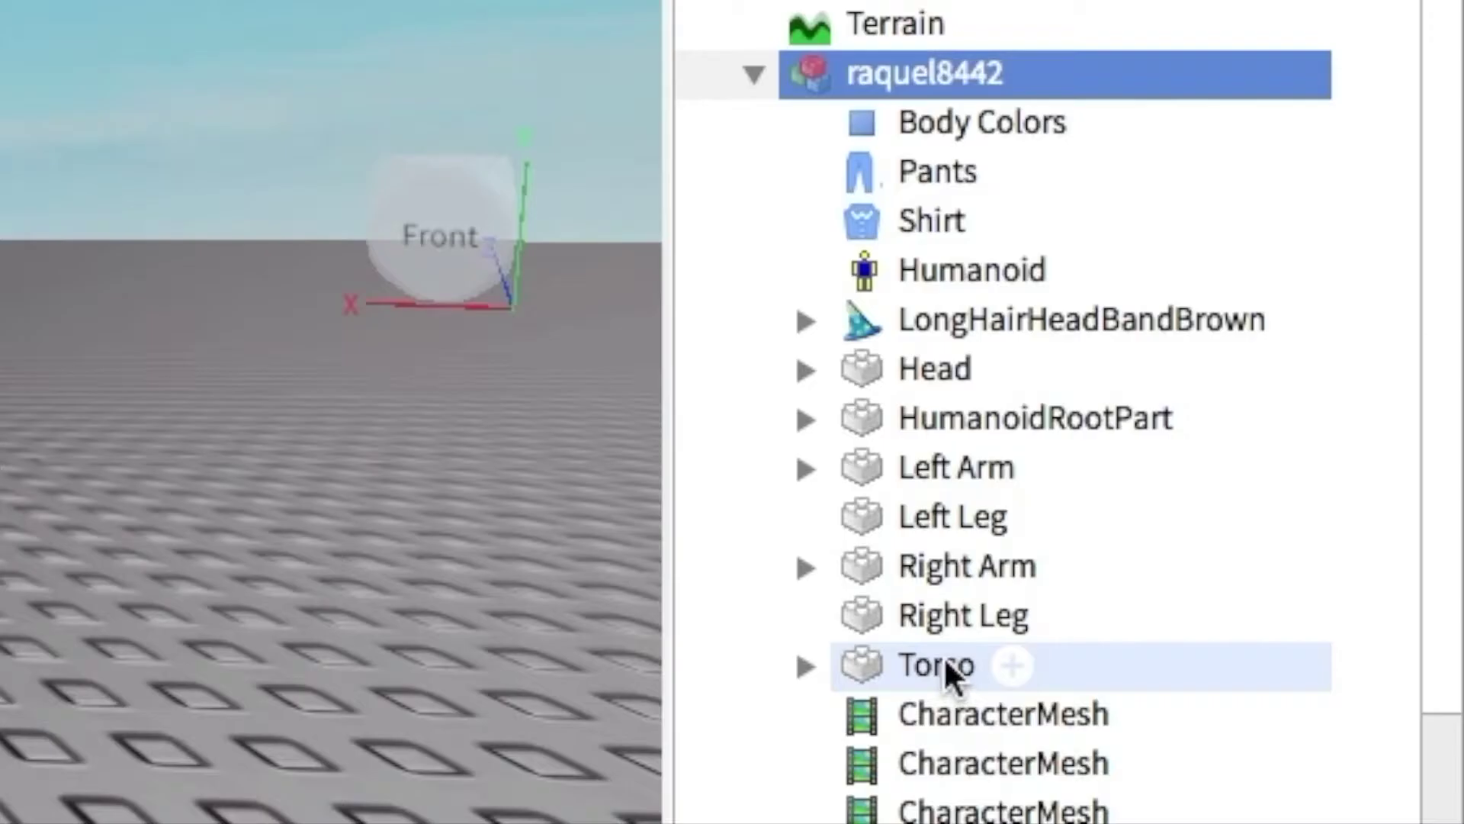
{"action": "scroll", "coordinate": [938, 633], "scroll_direction": "down", "scroll_amount": 3}
{"action": "scroll", "coordinate": [933, 603], "scroll_direction": "up", "scroll_amount": 3}
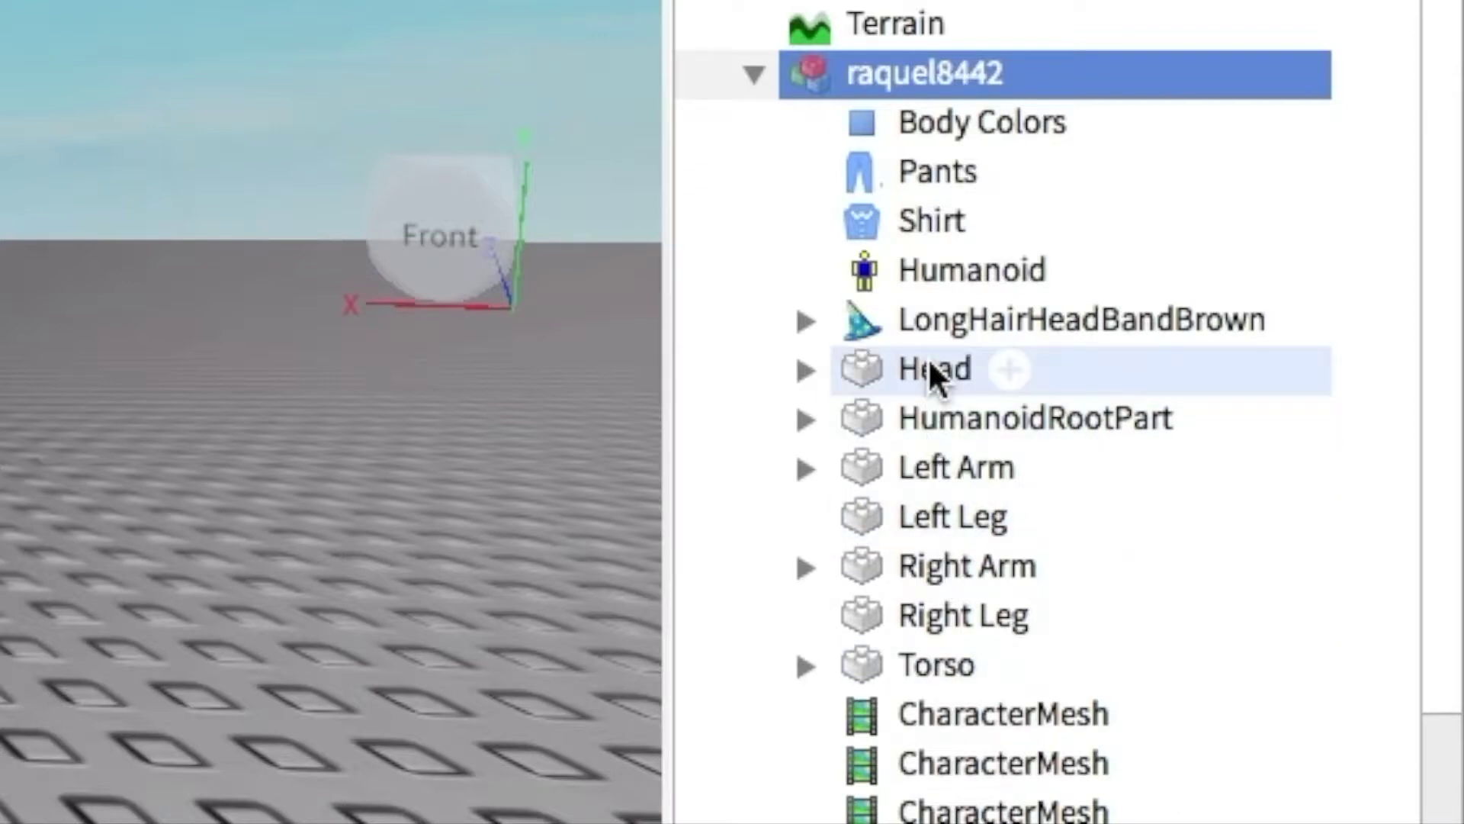
{"action": "right_click", "coordinate": [937, 314]}
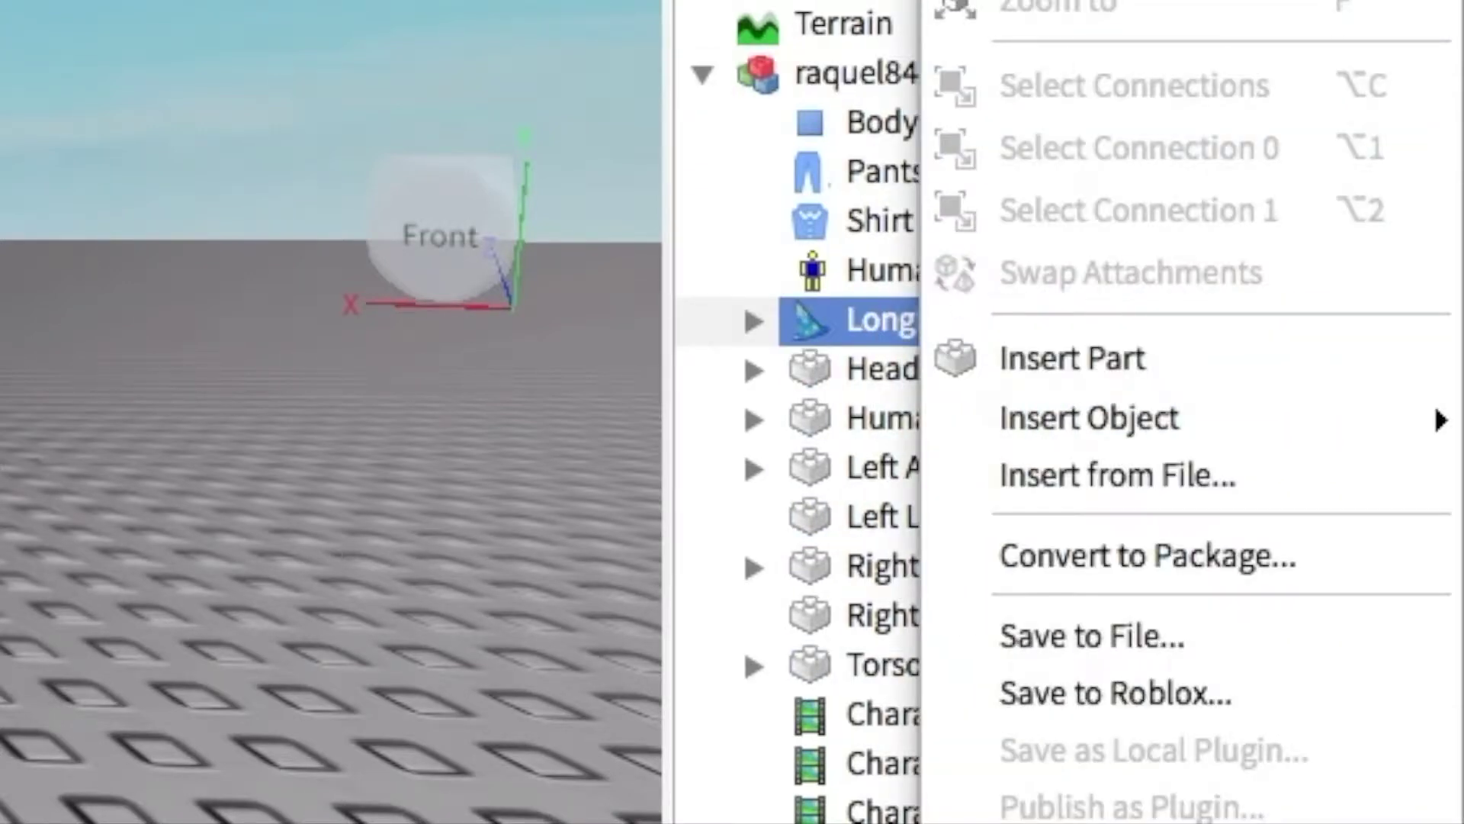
{"action": "key", "text": "Delete"}
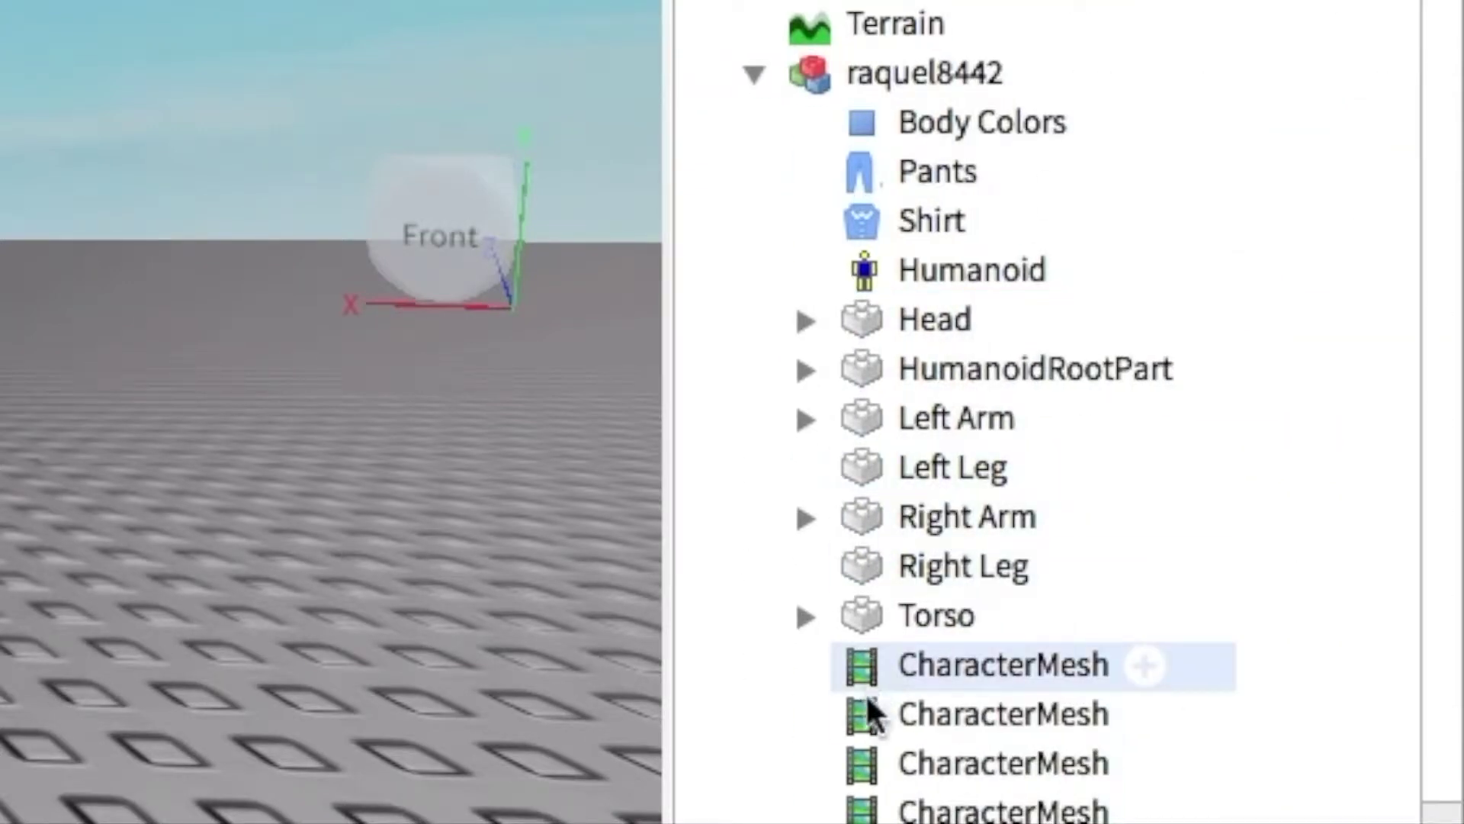
Delete the face decal from the avatar's Head, then collapse the hierarchy and clear the selection.
{"action": "scroll", "coordinate": [860, 721], "scroll_direction": "down", "scroll_amount": 2}
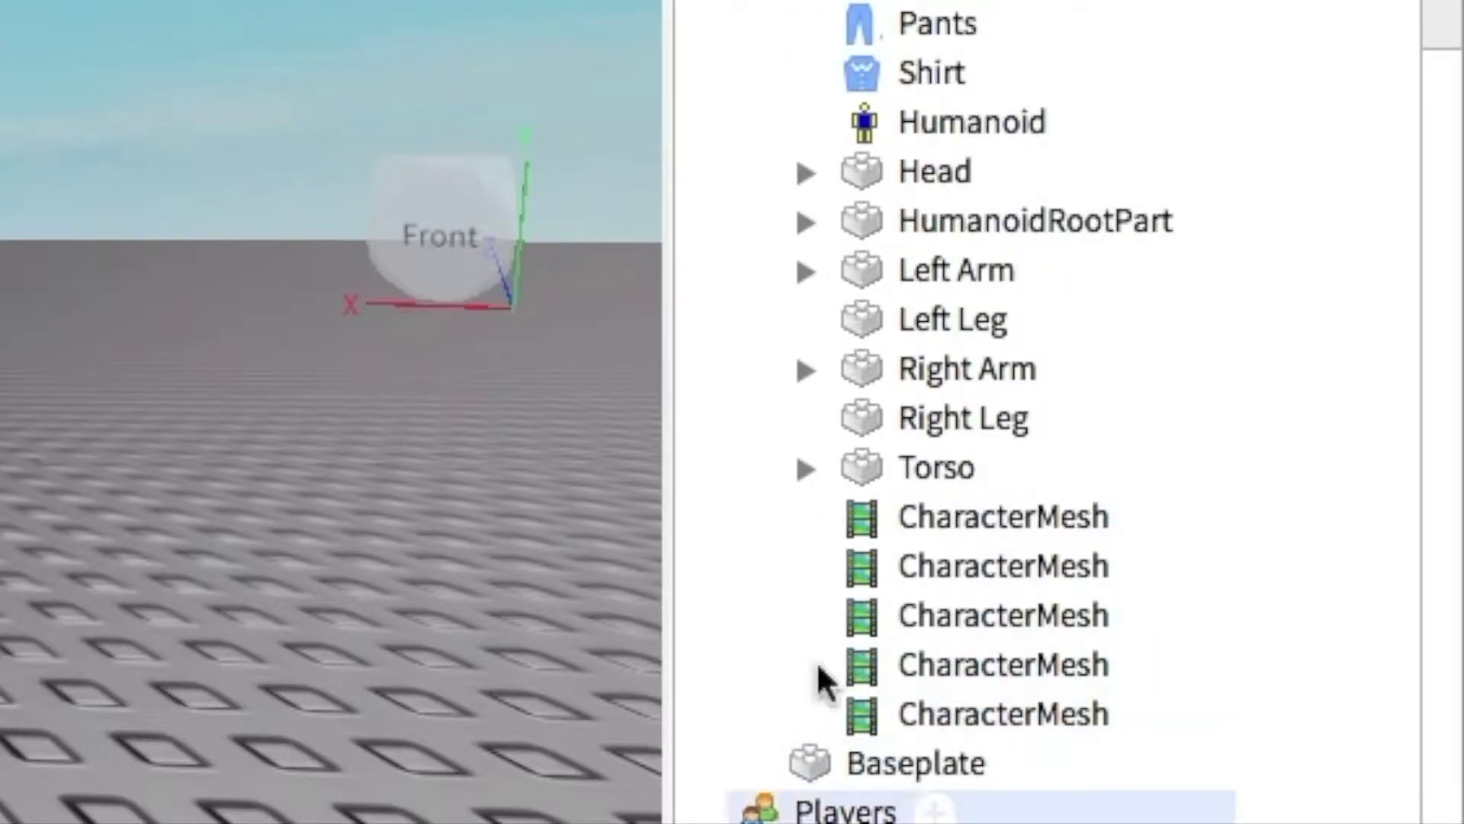
{"action": "left_click", "coordinate": [805, 174]}
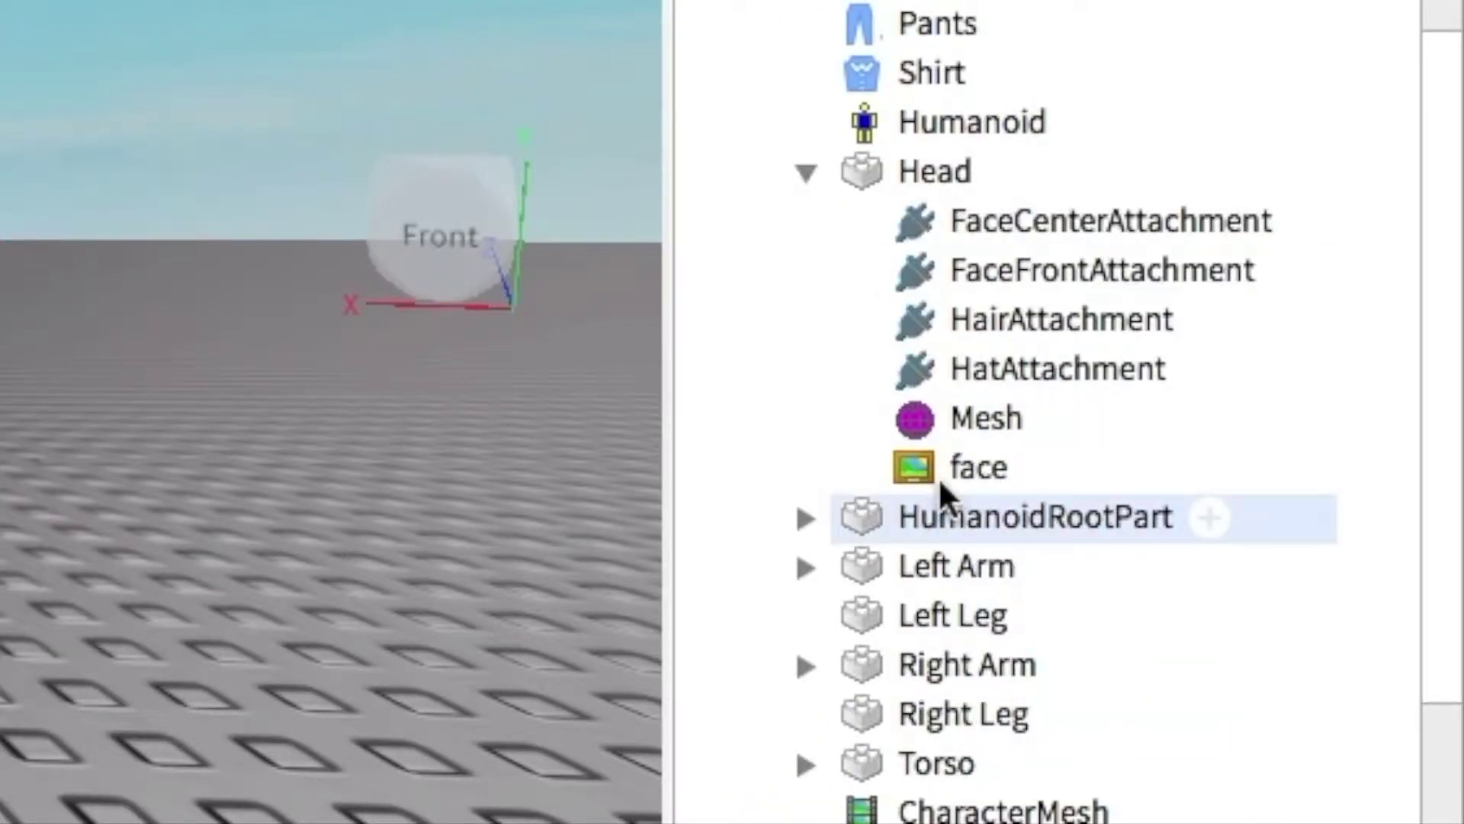
{"action": "right_click", "coordinate": [933, 468]}
{"action": "left_click", "coordinate": [776, 2]}
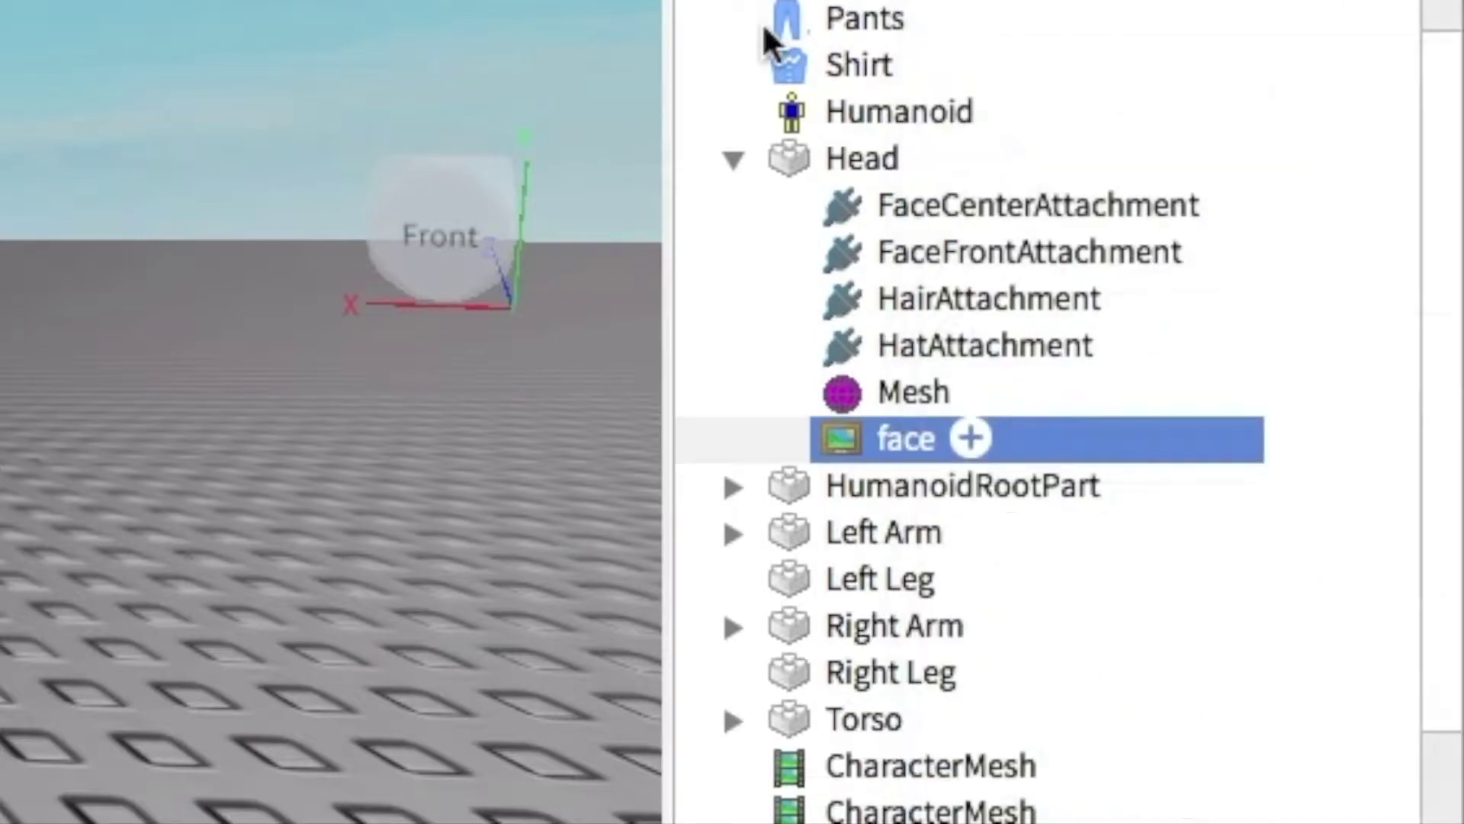
{"action": "left_click", "coordinate": [734, 159]}
{"action": "left_click", "coordinate": [1190, 201]}
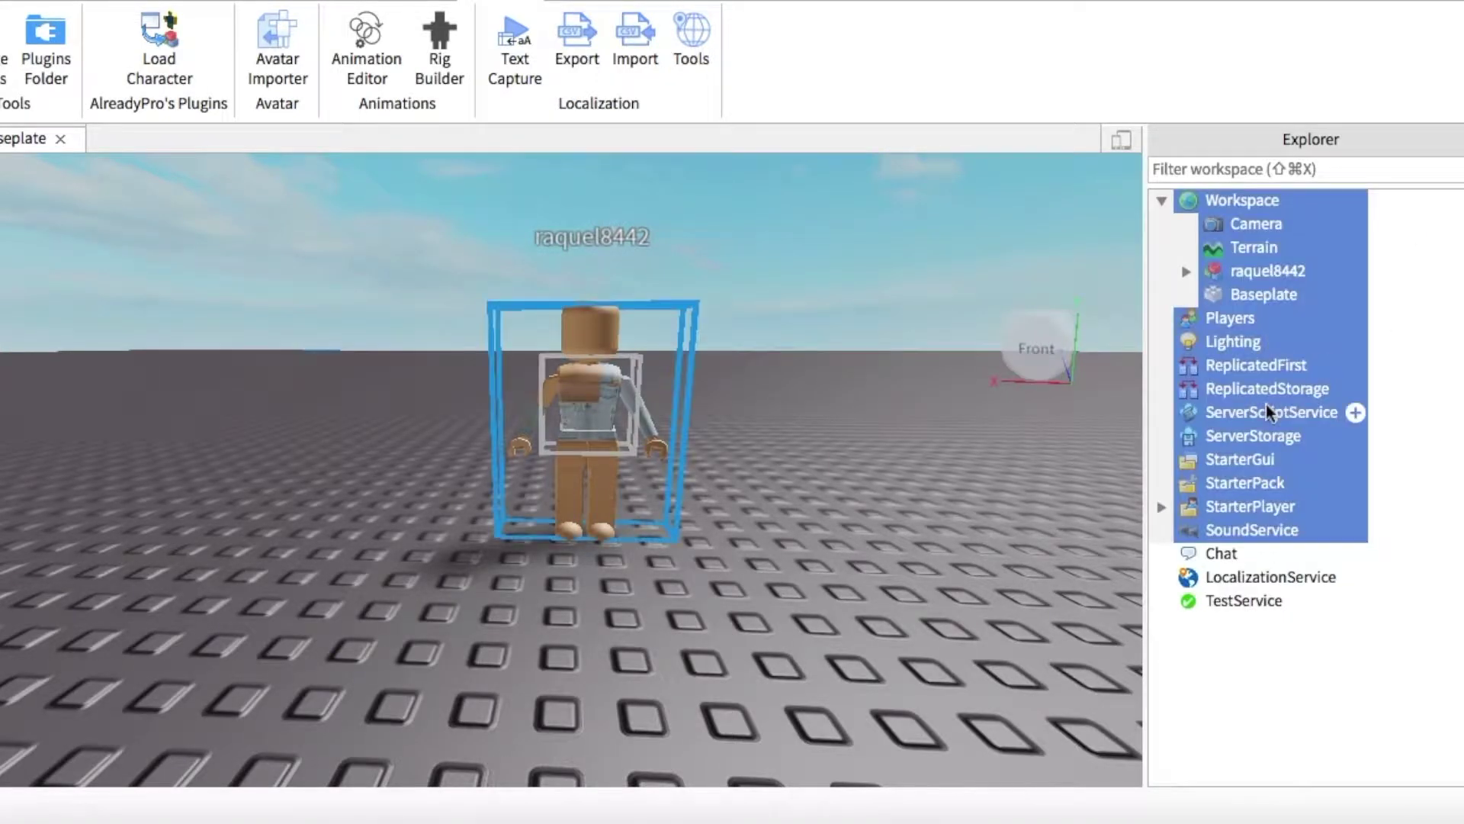
{"action": "left_click", "coordinate": [1118, 329]}
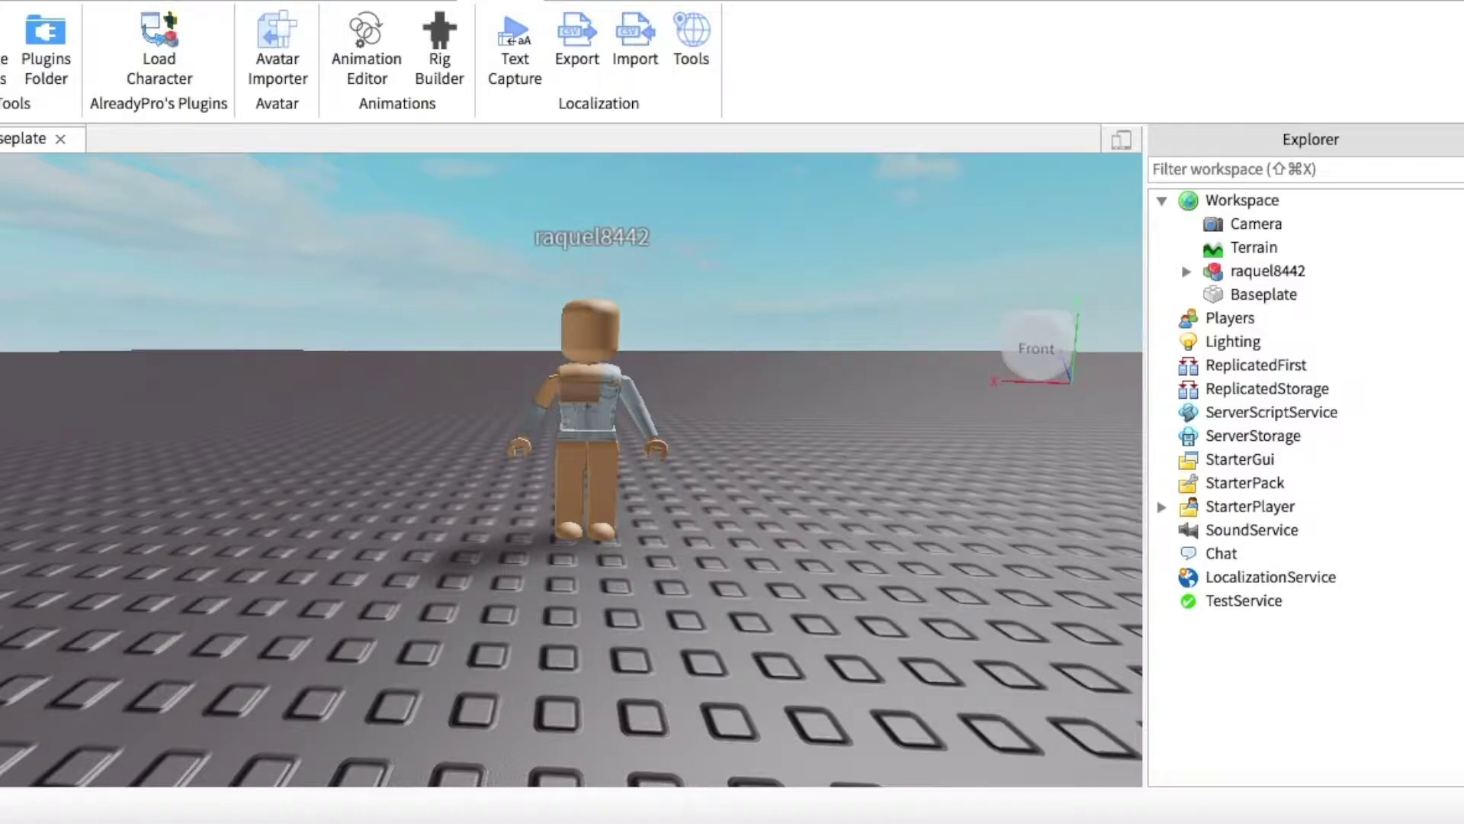
Search the Toolbox models for "wig" and browse the matching hair models.
{"action": "left_click", "coordinate": [415, 2]}
{"action": "left_click", "coordinate": [176, 52]}
{"action": "left_click", "coordinate": [184, 242]}
{"action": "type", "text": "wig"}
{"action": "key", "text": "Return"}
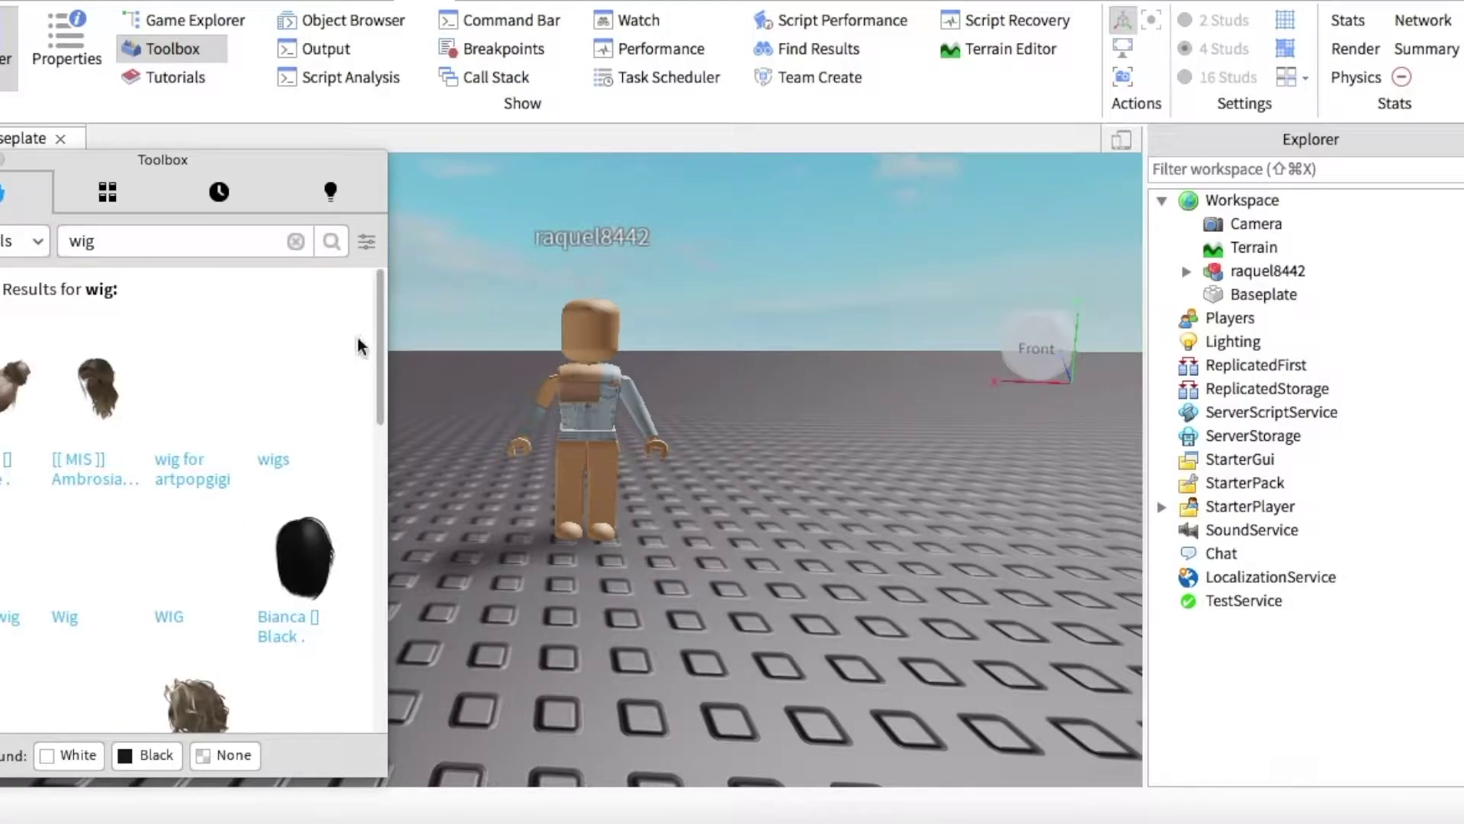
{"action": "mouse_move", "coordinate": [382, 320]}
{"action": "left_mouse_down"}
{"action": "mouse_move", "coordinate": [364, 374]}
{"action": "mouse_move", "coordinate": [365, 340]}
{"action": "left_mouse_up"}
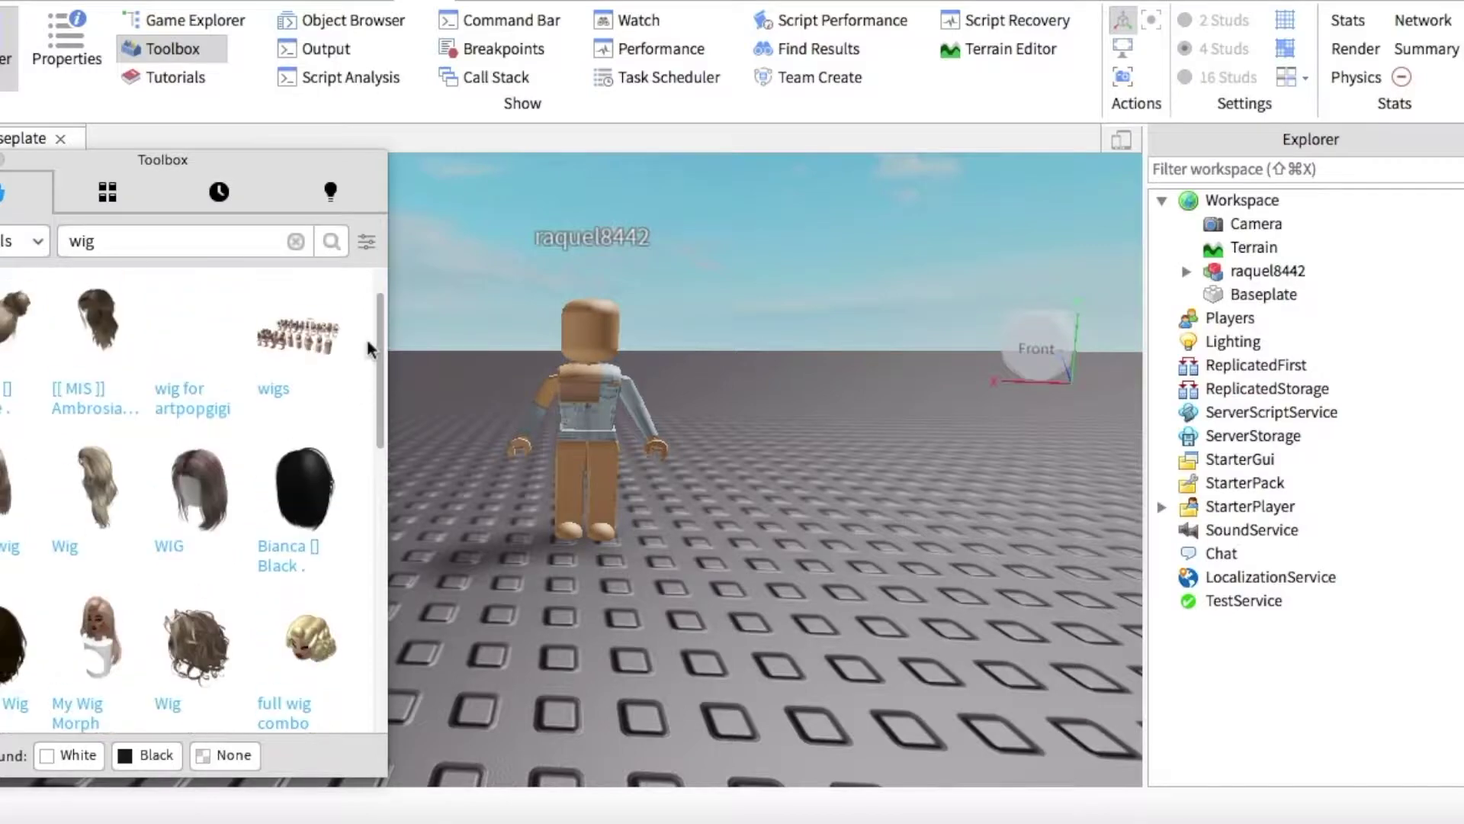
Insert the straight brown model named WIG and expand it and its nested model in the Explorer.
{"action": "left_click", "coordinate": [188, 526]}
{"action": "mouse_move", "coordinate": [871, 426]}
{"action": "right_mouse_down"}
{"action": "mouse_move", "coordinate": [834, 431]}
{"action": "mouse_move", "coordinate": [949, 426]}
{"action": "mouse_move", "coordinate": [872, 424]}
{"action": "right_mouse_up"}
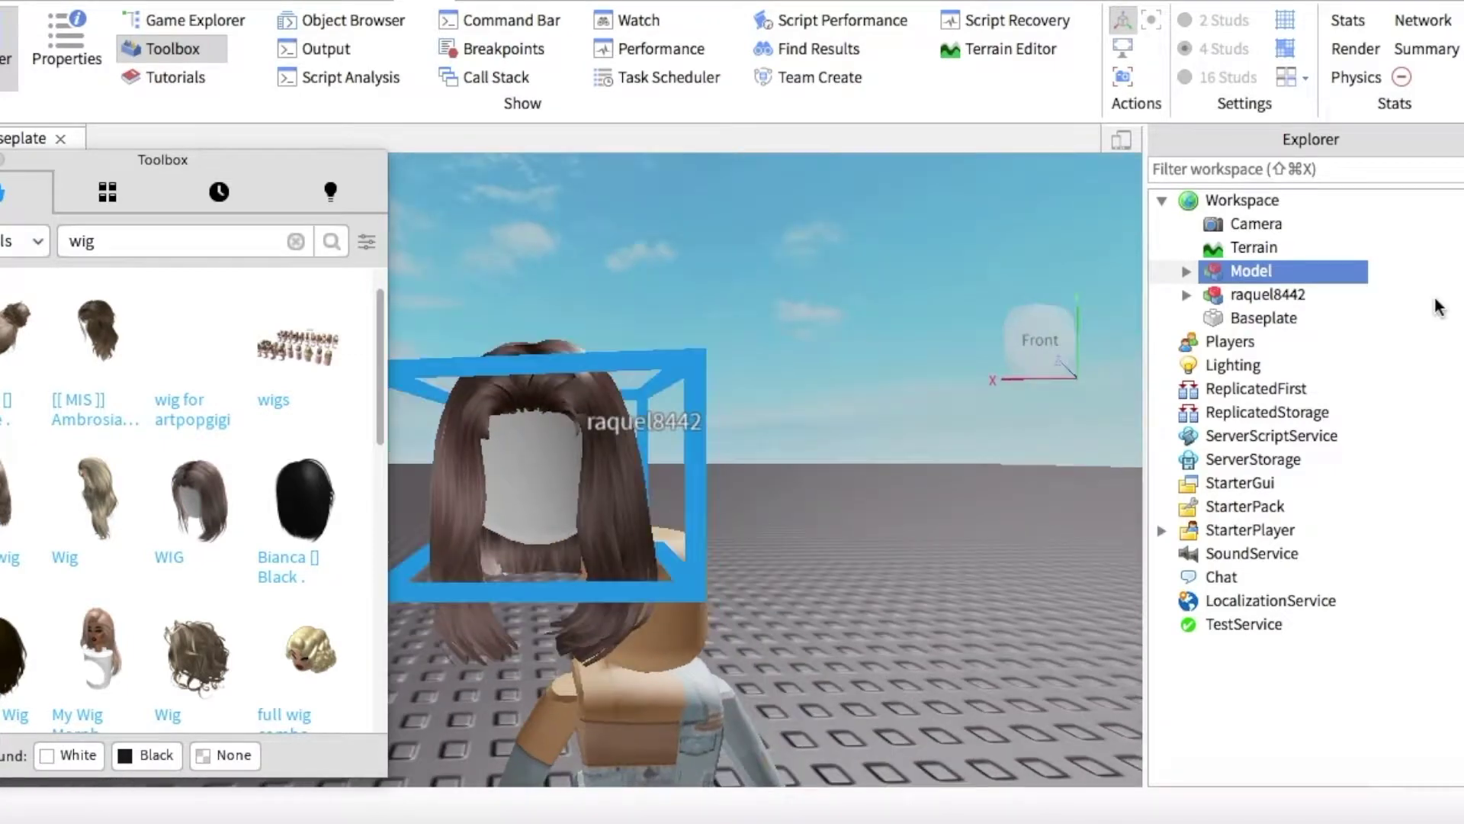
{"action": "left_click", "coordinate": [1186, 271]}
{"action": "left_click", "coordinate": [1212, 295]}
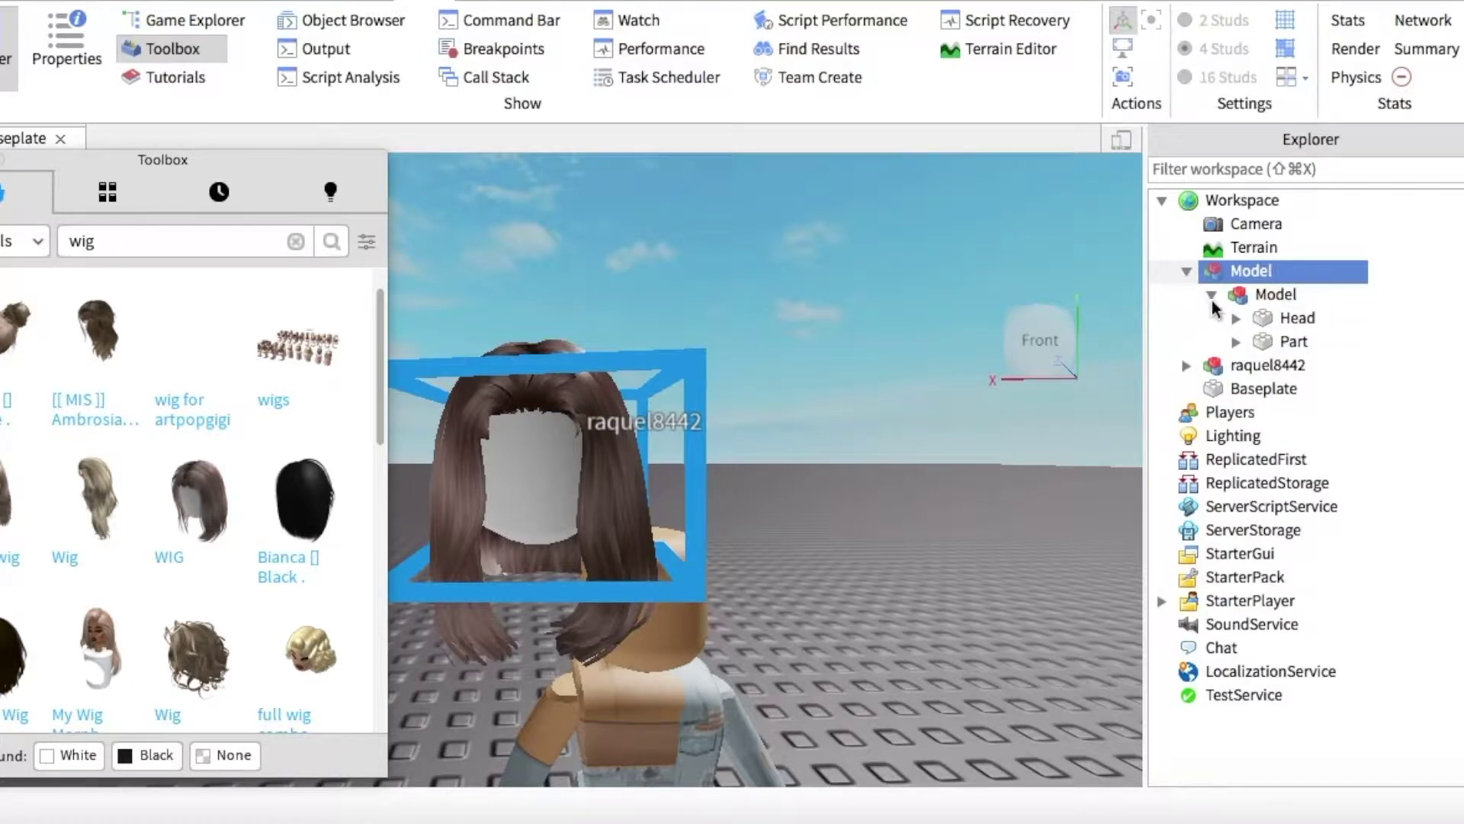
Try deleting the Part inside the nested wig model, and undo that deletion.
{"action": "left_click", "coordinate": [1287, 344]}
{"action": "right_click", "coordinate": [1283, 342]}
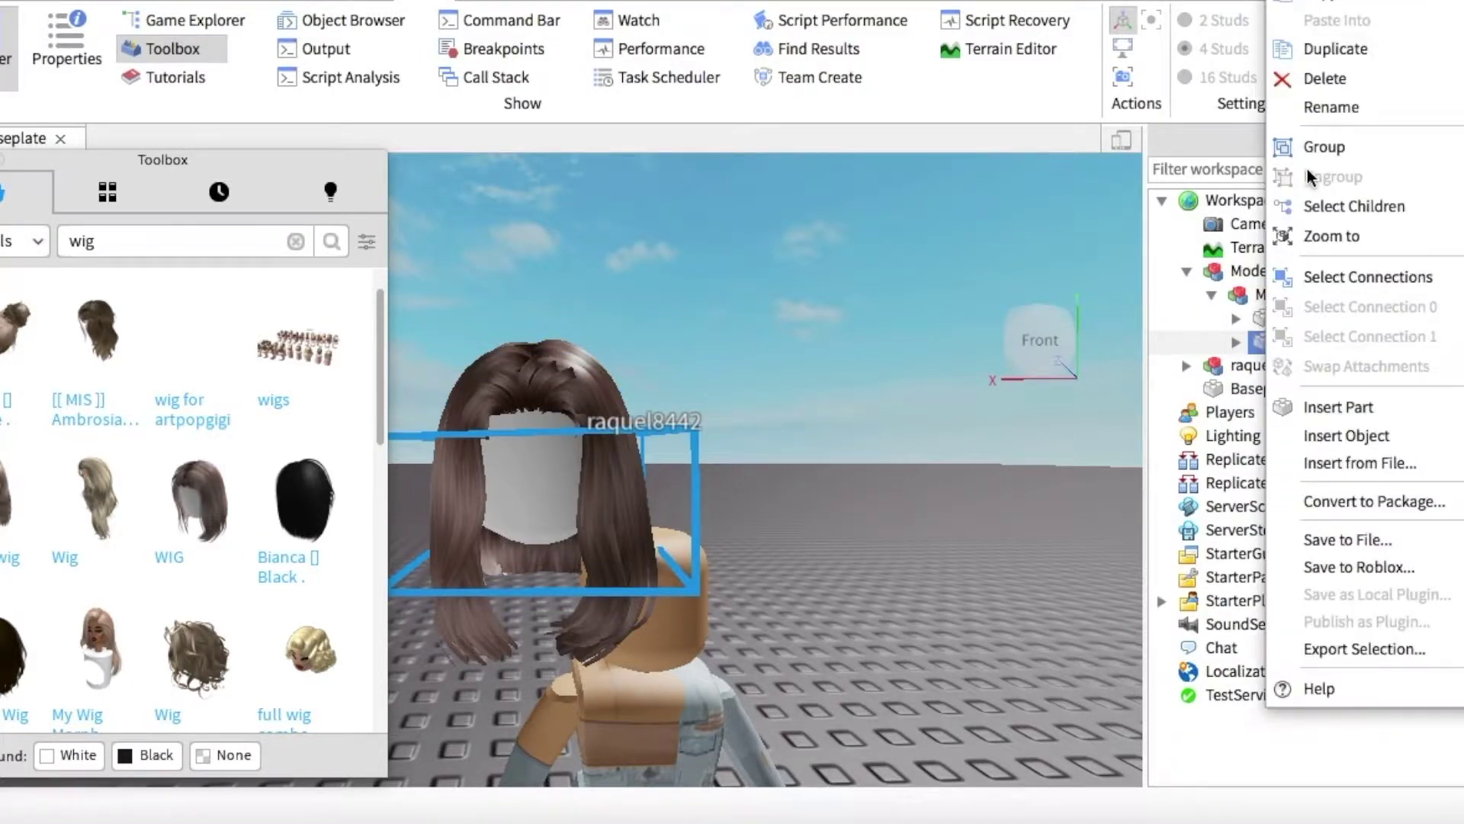
{"action": "left_click", "coordinate": [1312, 82]}
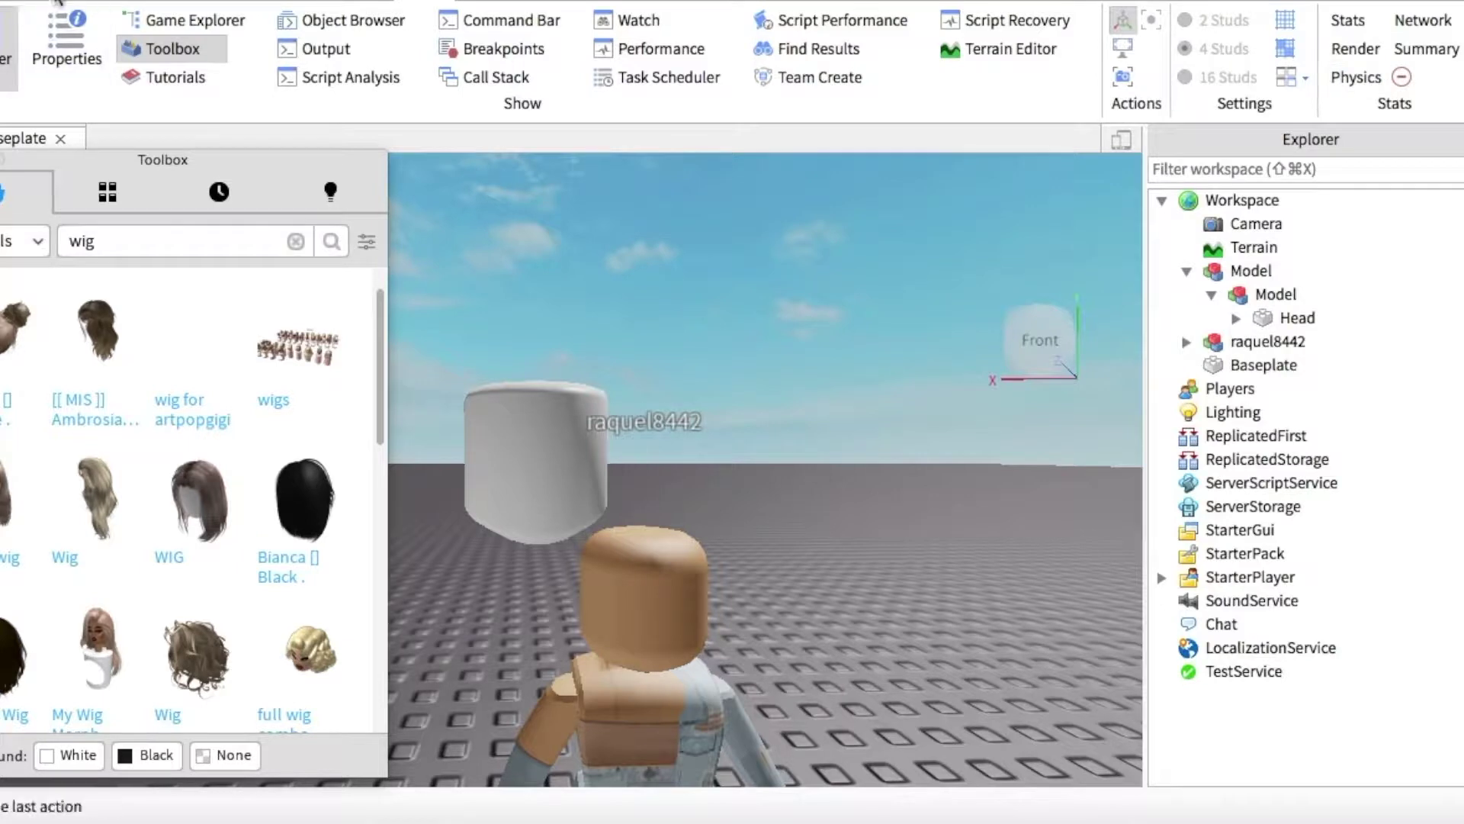
{"action": "key", "text": "super+z"}
Delete the grey Head from the nested wig model and collapse the wig model in the Explorer.
{"action": "left_click", "coordinate": [1287, 318]}
{"action": "right_click", "coordinate": [1286, 318]}
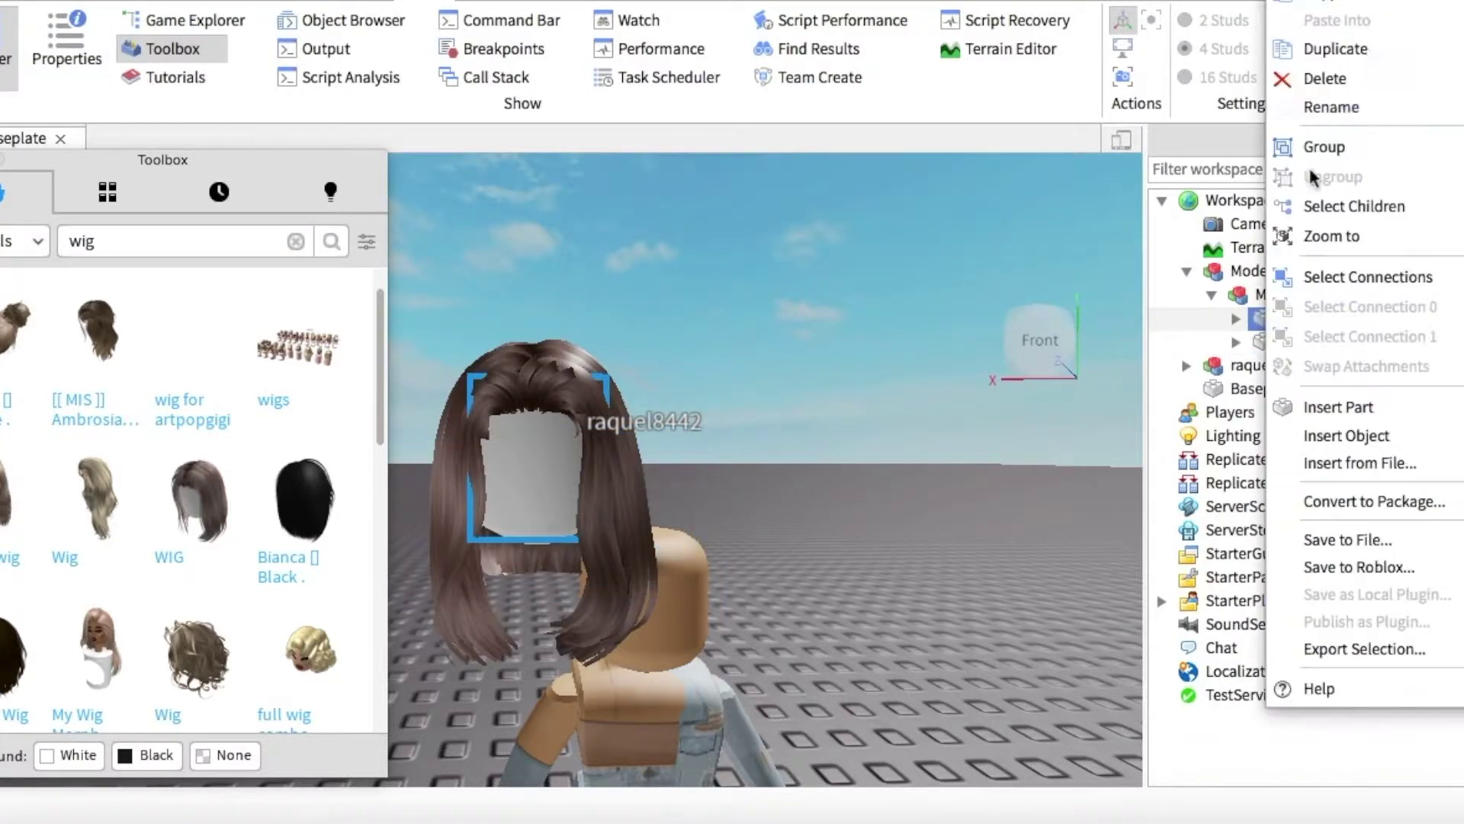
{"action": "left_click", "coordinate": [1325, 82]}
{"action": "mouse_move", "coordinate": [905, 577]}
{"action": "right_mouse_down"}
{"action": "mouse_move", "coordinate": [889, 573]}
{"action": "mouse_move", "coordinate": [920, 575]}
{"action": "right_mouse_up"}
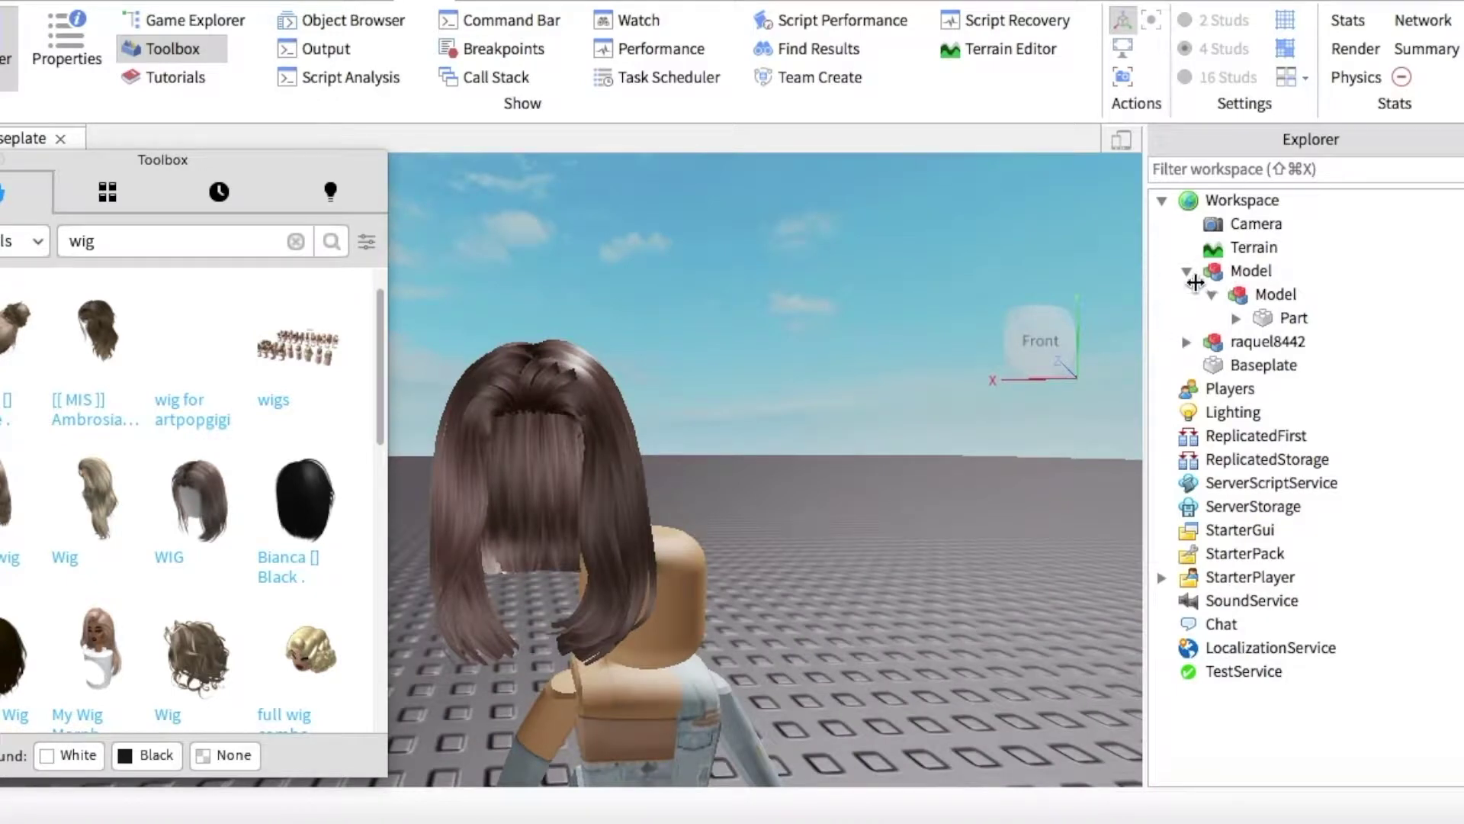
{"action": "left_click", "coordinate": [1186, 271]}
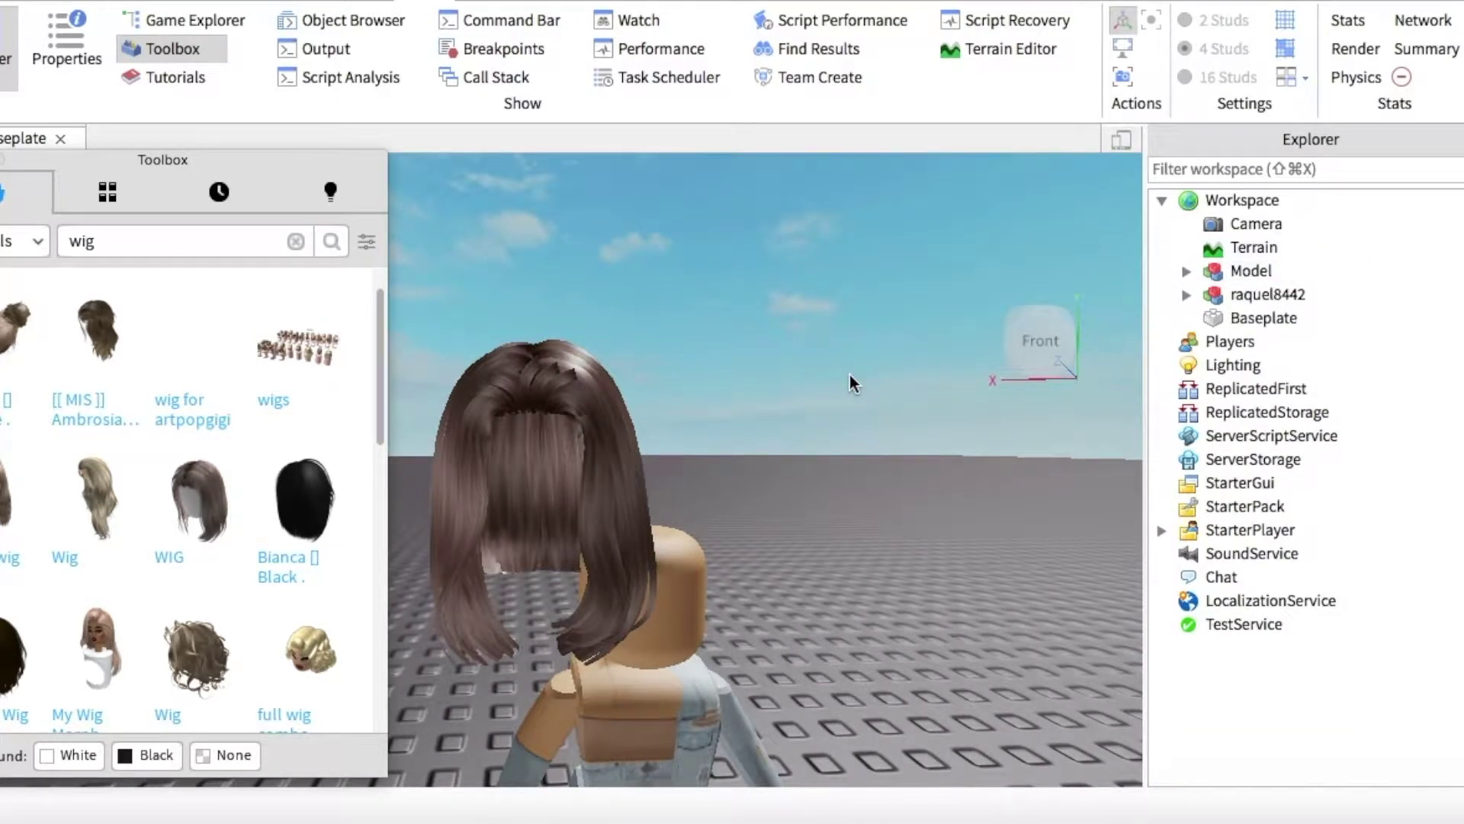
Select the wig model in the scene and activate the Move tool for it.
{"action": "scroll", "coordinate": [856, 488], "scroll_direction": "down", "scroll_amount": 5}
{"action": "right_click_drag", "start_coordinate": [862, 534], "coordinate": [807, 472]}
{"action": "scroll", "coordinate": [862, 537], "scroll_direction": "up", "scroll_amount": 2}
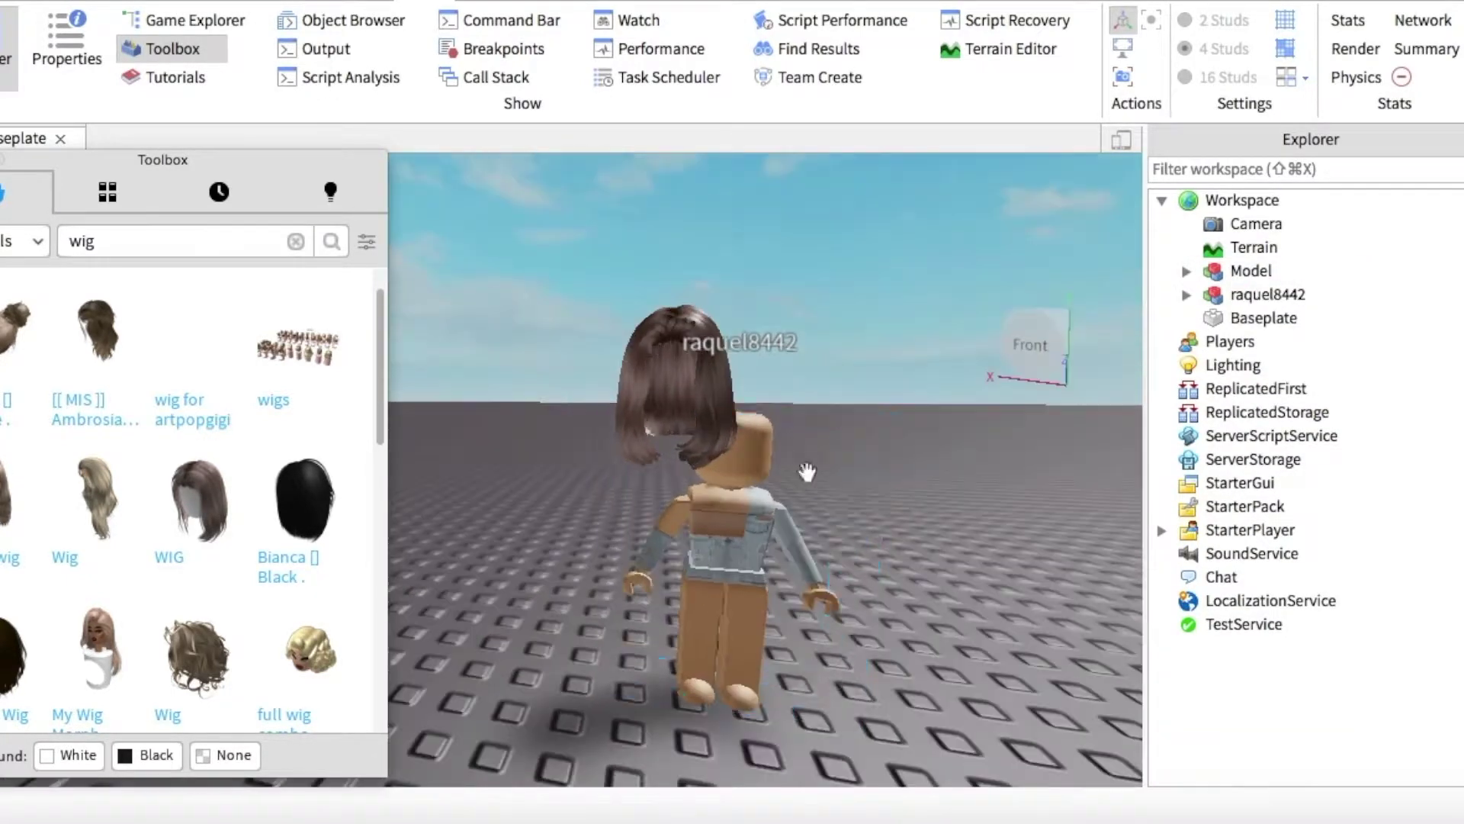
{"action": "left_click", "coordinate": [693, 328]}
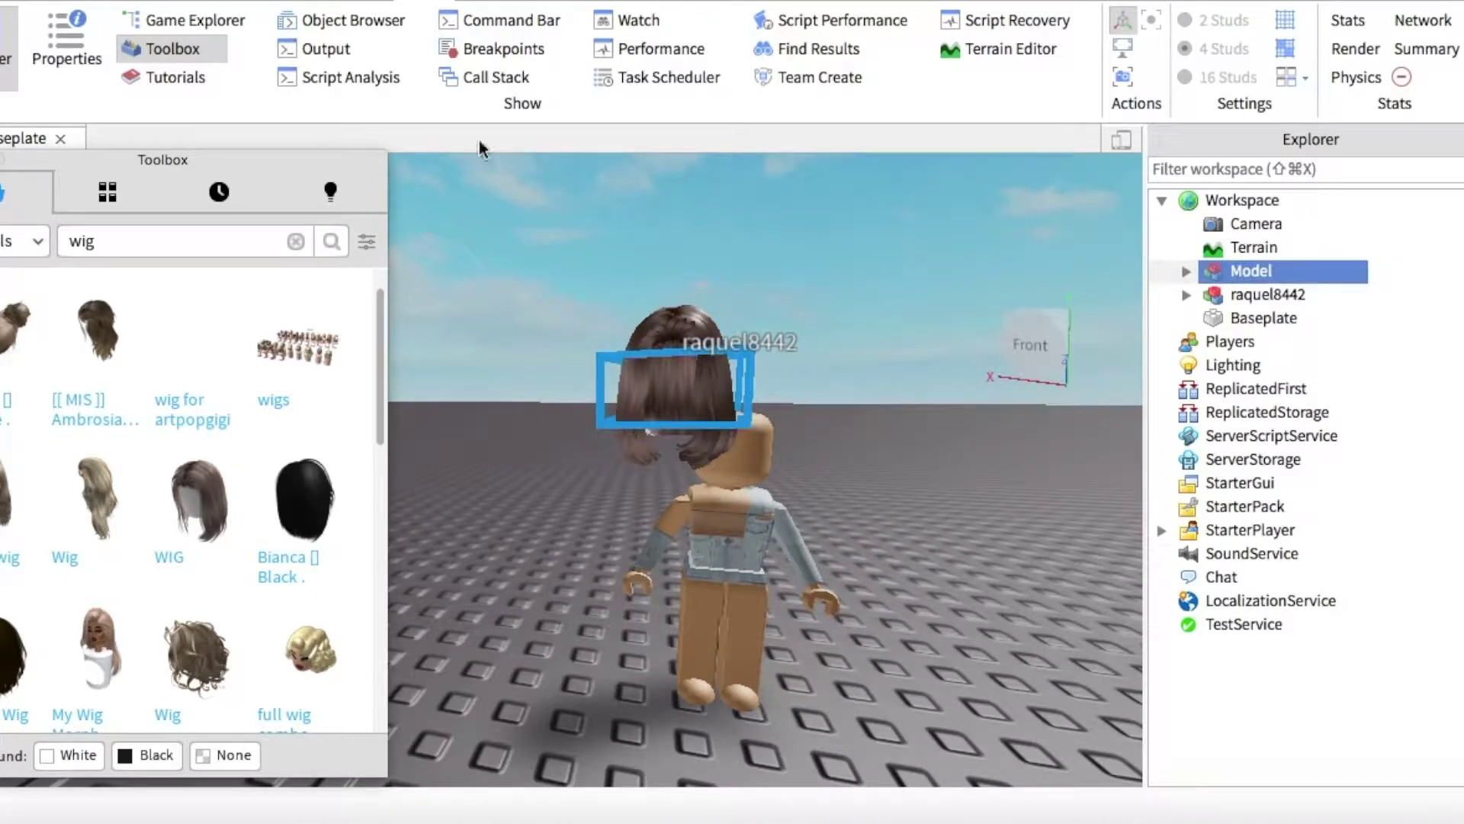
{"action": "left_click", "coordinate": [230, 2]}
{"action": "left_click", "coordinate": [212, 57]}
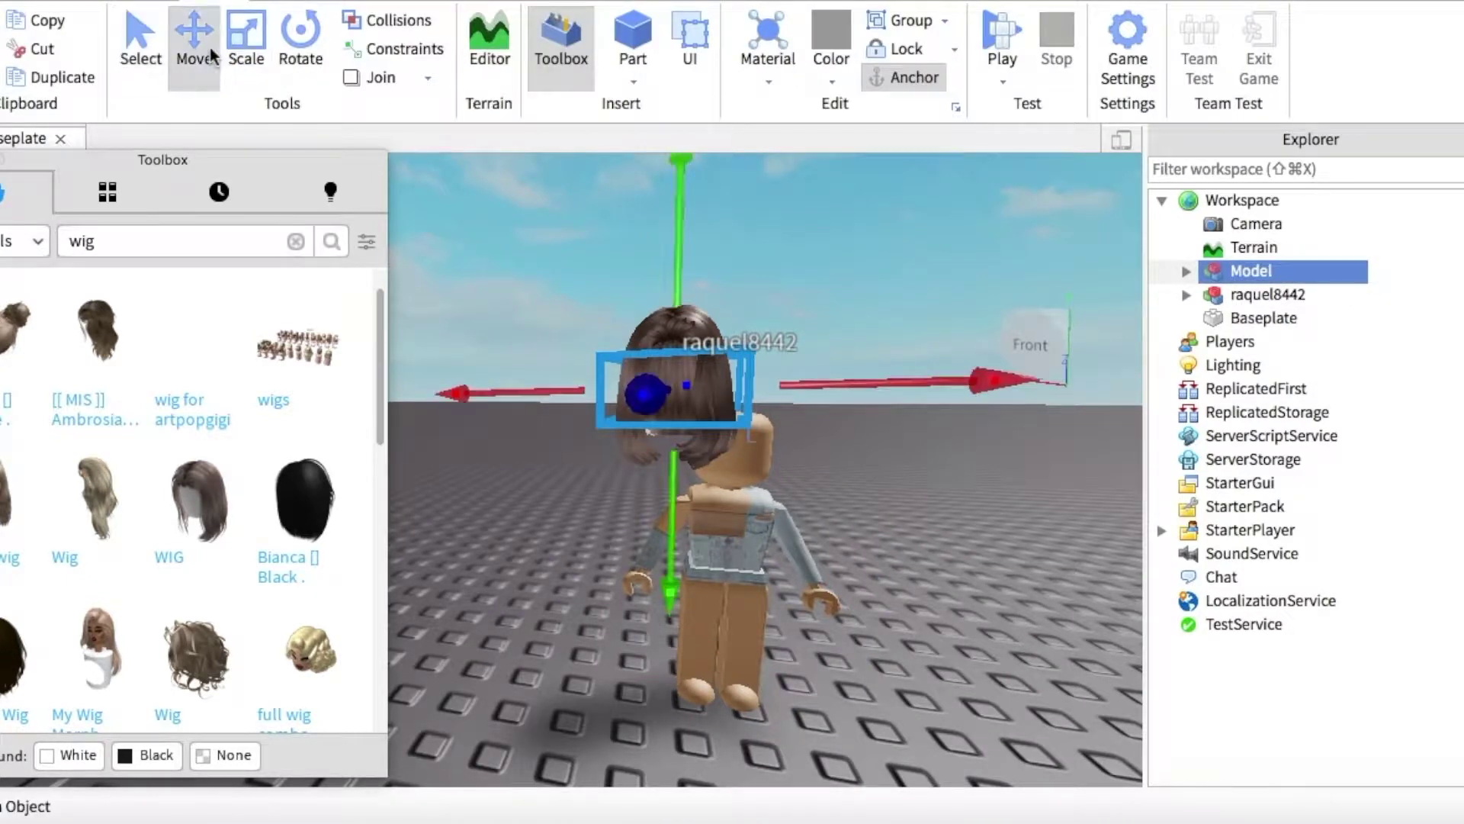
Rotate the wig slightly about its vertical axis to line it up with the avatar.
{"action": "scroll", "coordinate": [942, 538], "scroll_direction": "up", "scroll_amount": 3}
{"action": "right_click_drag", "start_coordinate": [899, 534], "coordinate": [940, 552]}
{"action": "scroll", "coordinate": [940, 551], "scroll_direction": "down", "scroll_amount": 4}
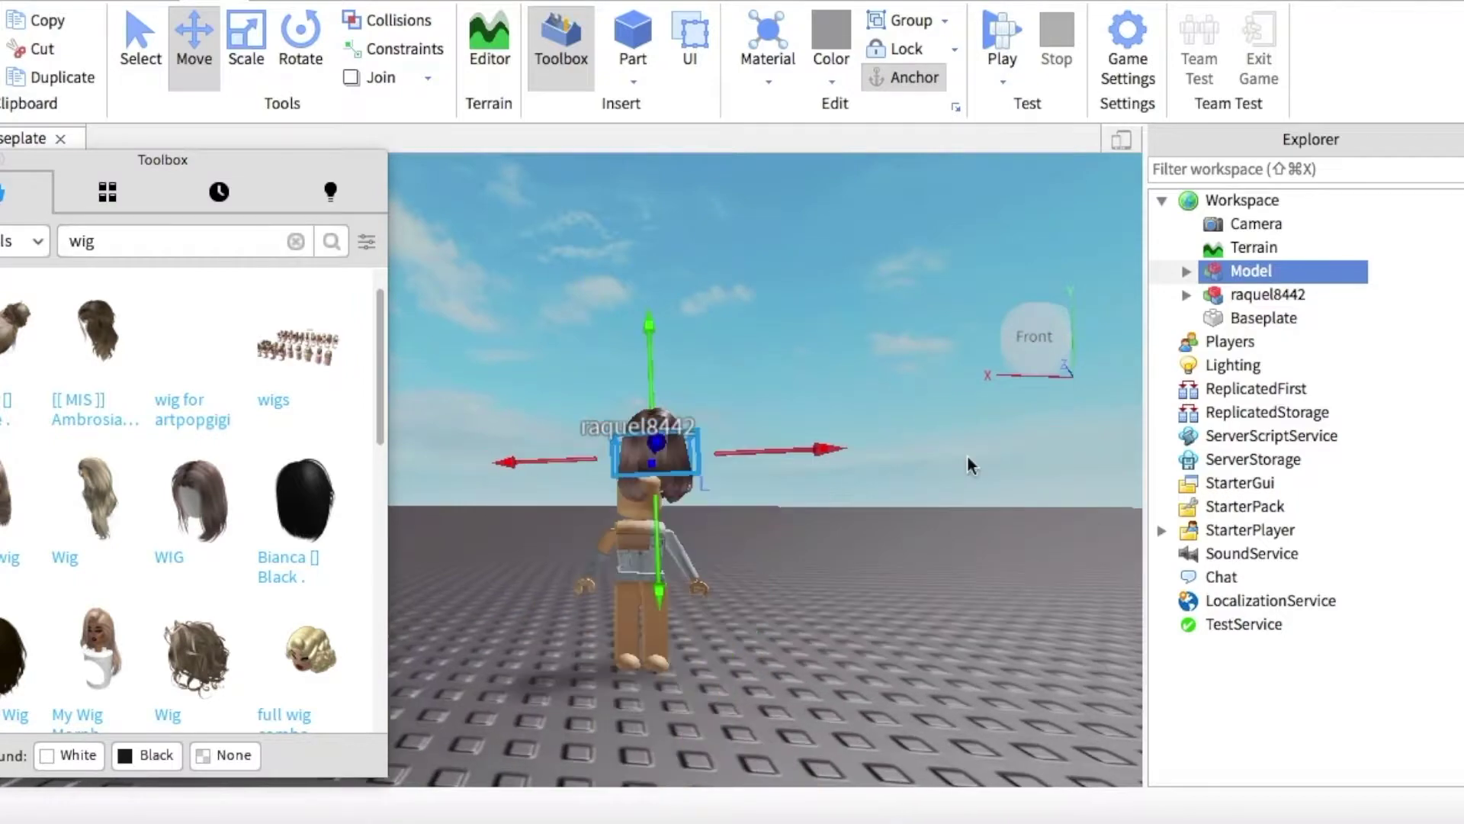
{"action": "right_click_drag", "start_coordinate": [967, 454], "coordinate": [940, 552]}
{"action": "key", "text": "f"}
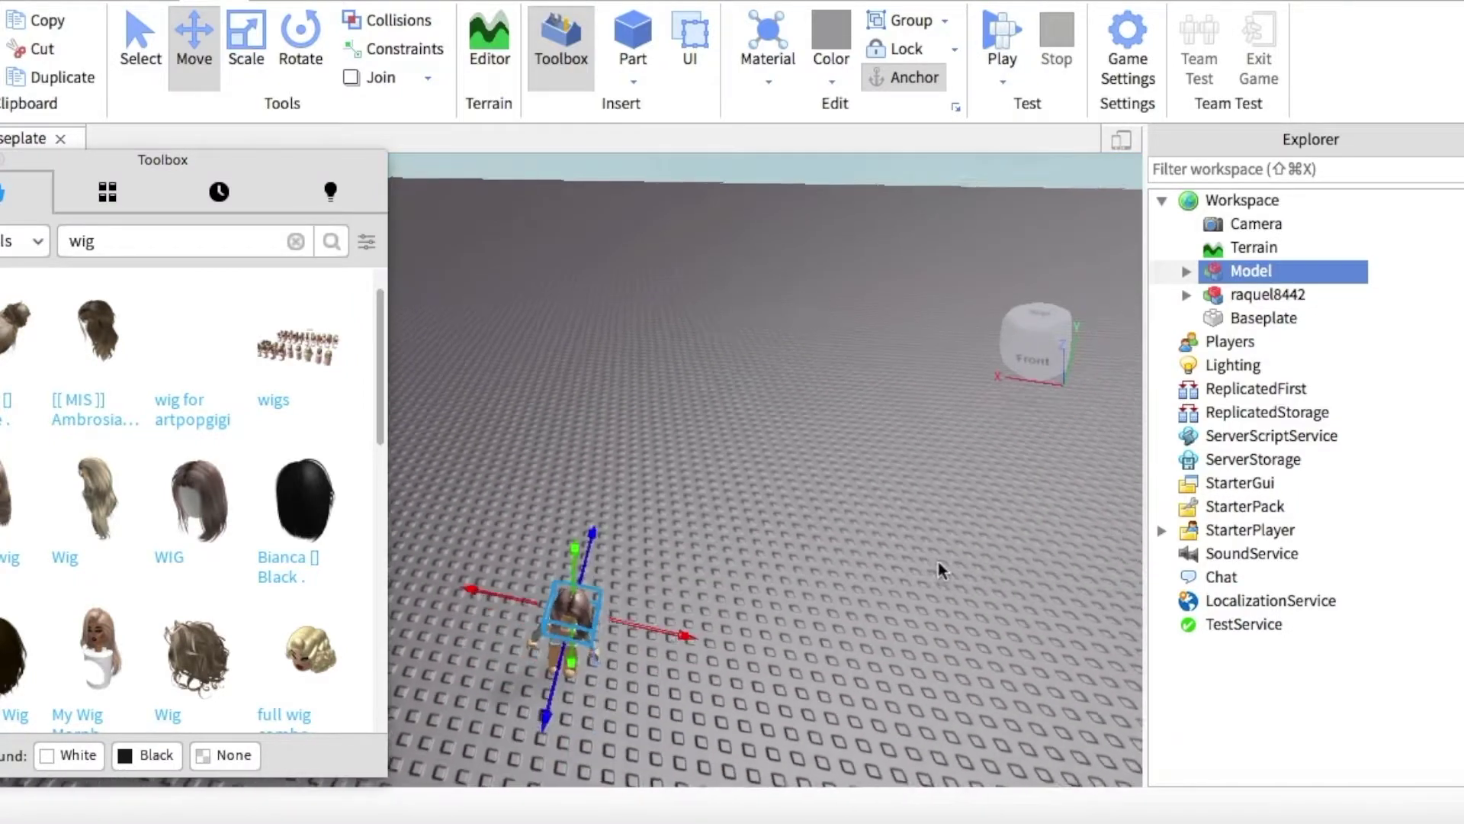
{"action": "scroll", "coordinate": [941, 552], "scroll_direction": "up", "scroll_amount": 3}
{"action": "right_click_drag", "start_coordinate": [946, 555], "coordinate": [940, 552]}
{"action": "scroll", "coordinate": [941, 552], "scroll_direction": "up", "scroll_amount": 4}
{"action": "scroll", "coordinate": [908, 511], "scroll_direction": "down", "scroll_amount": 4}
{"action": "key", "text": "a"}
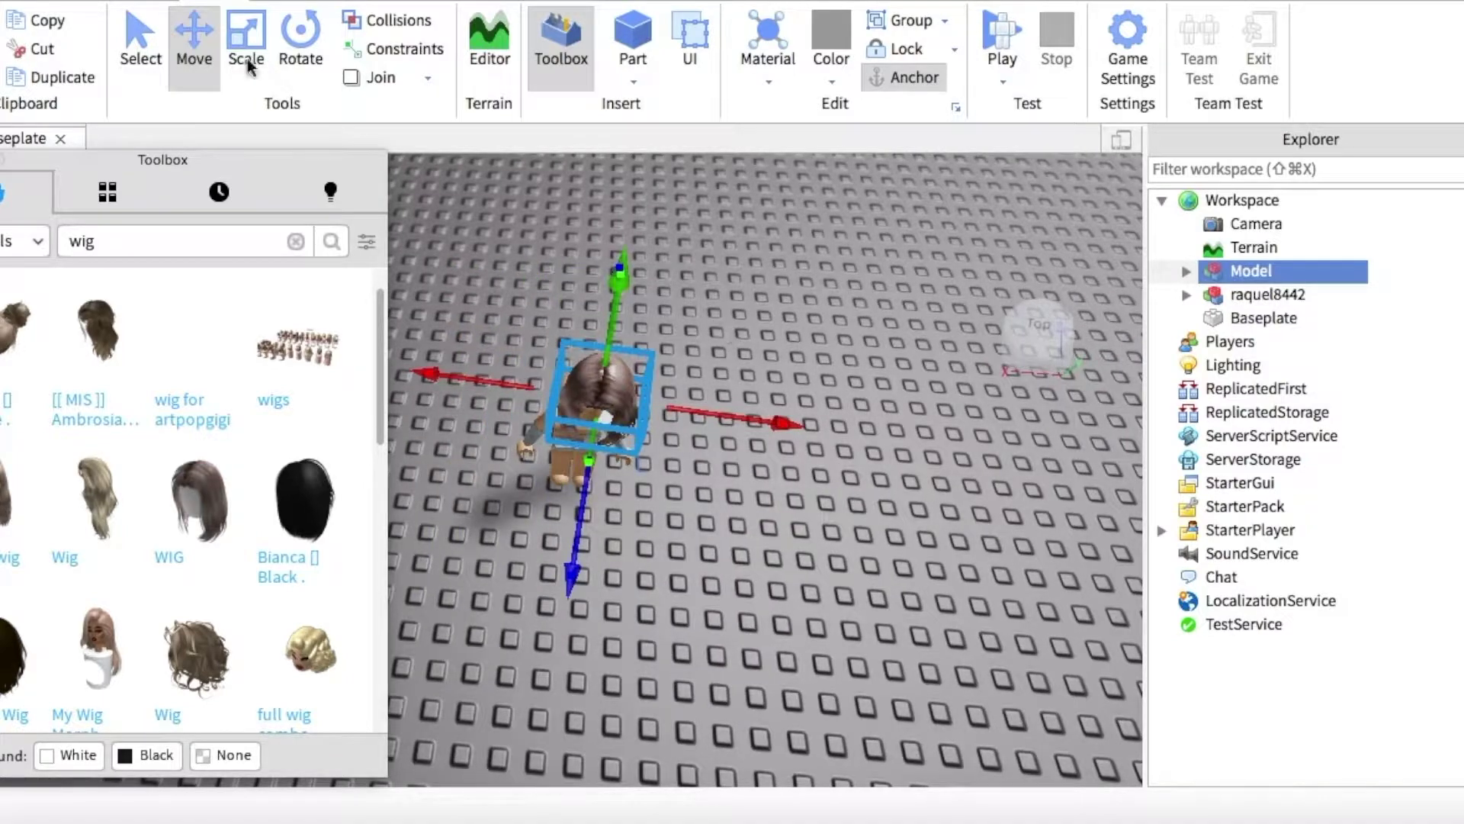
{"action": "left_click", "coordinate": [301, 42]}
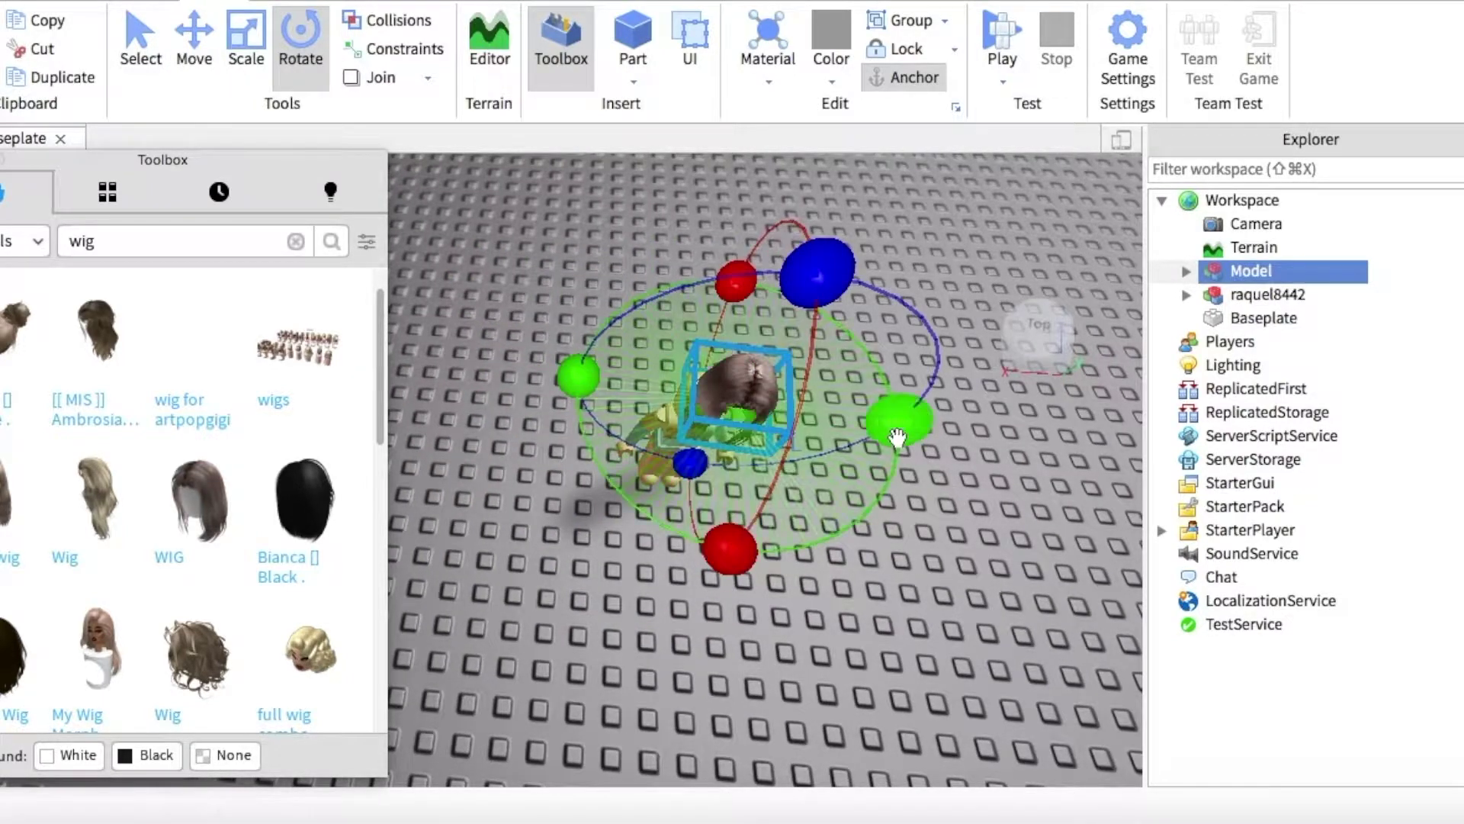
{"action": "mouse_move", "coordinate": [900, 421]}
{"action": "left_mouse_down"}
{"action": "mouse_move", "coordinate": [915, 414]}
{"action": "mouse_move", "coordinate": [915, 430]}
{"action": "left_mouse_up"}
{"action": "key", "text": "w"}
{"action": "right_click_drag", "start_coordinate": [878, 561], "coordinate": [878, 564]}
Move the wig toward the avatar's head with the Move tool and inspect the fit up close.
{"action": "left_click", "coordinate": [194, 41]}
{"action": "left_click_drag", "start_coordinate": [669, 220], "coordinate": [655, 289]}
{"action": "left_click", "coordinate": [845, 591]}
{"action": "right_click_drag", "start_coordinate": [845, 592], "coordinate": [847, 591]}
{"action": "scroll", "coordinate": [847, 591], "scroll_direction": "up", "scroll_amount": 4}
{"action": "scroll", "coordinate": [726, 353], "scroll_direction": "down", "scroll_amount": 2}
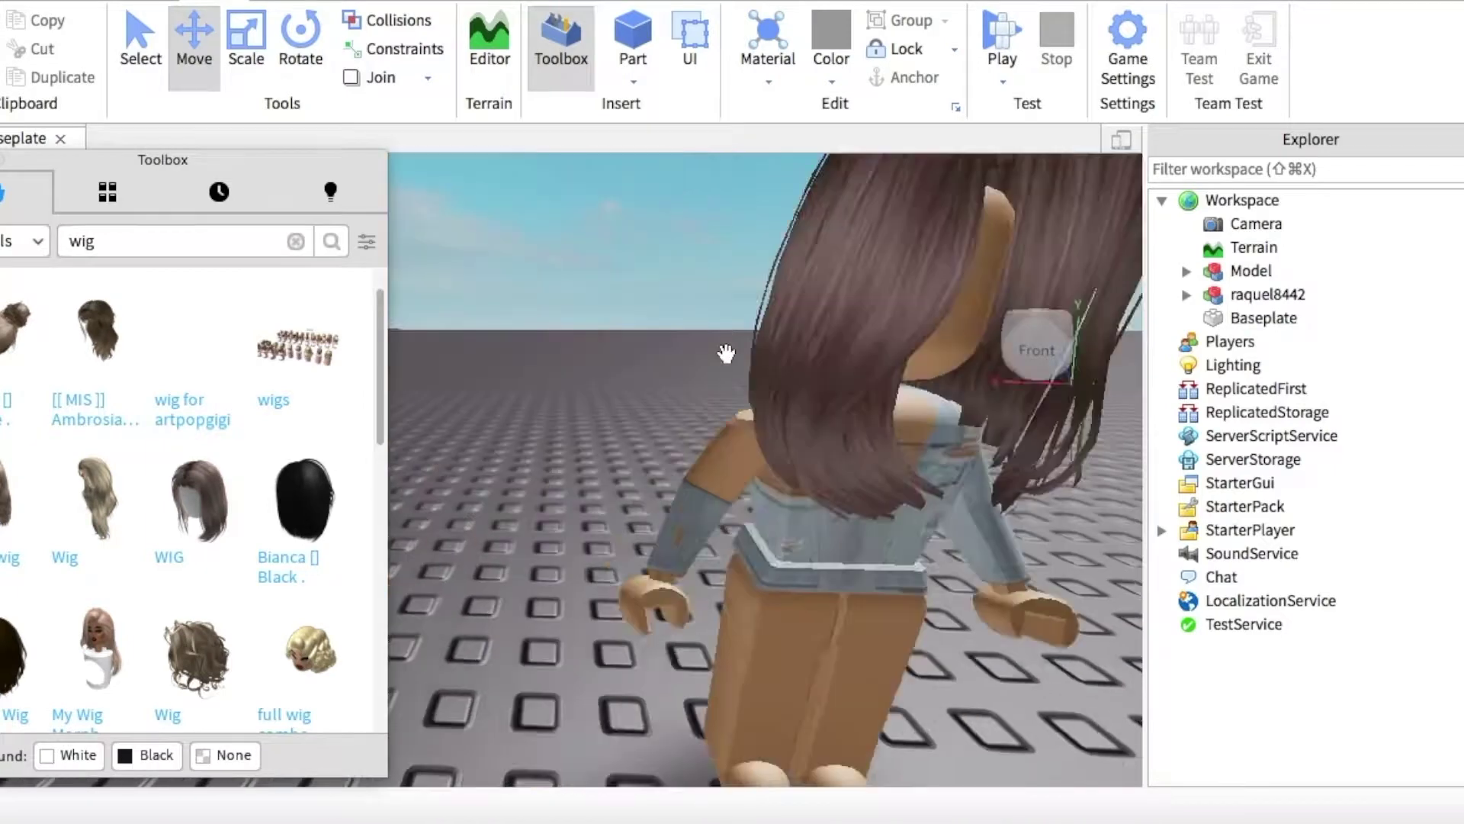
{"action": "scroll", "coordinate": [728, 349], "scroll_direction": "down", "scroll_amount": 3}
Reselect the wig and adjust its height, depth and sideways position so it surrounds the avatar's head.
{"action": "left_click", "coordinate": [688, 294]}
{"action": "left_click_drag", "start_coordinate": [642, 183], "coordinate": [648, 253]}
{"action": "left_click_drag", "start_coordinate": [803, 730], "coordinate": [756, 627]}
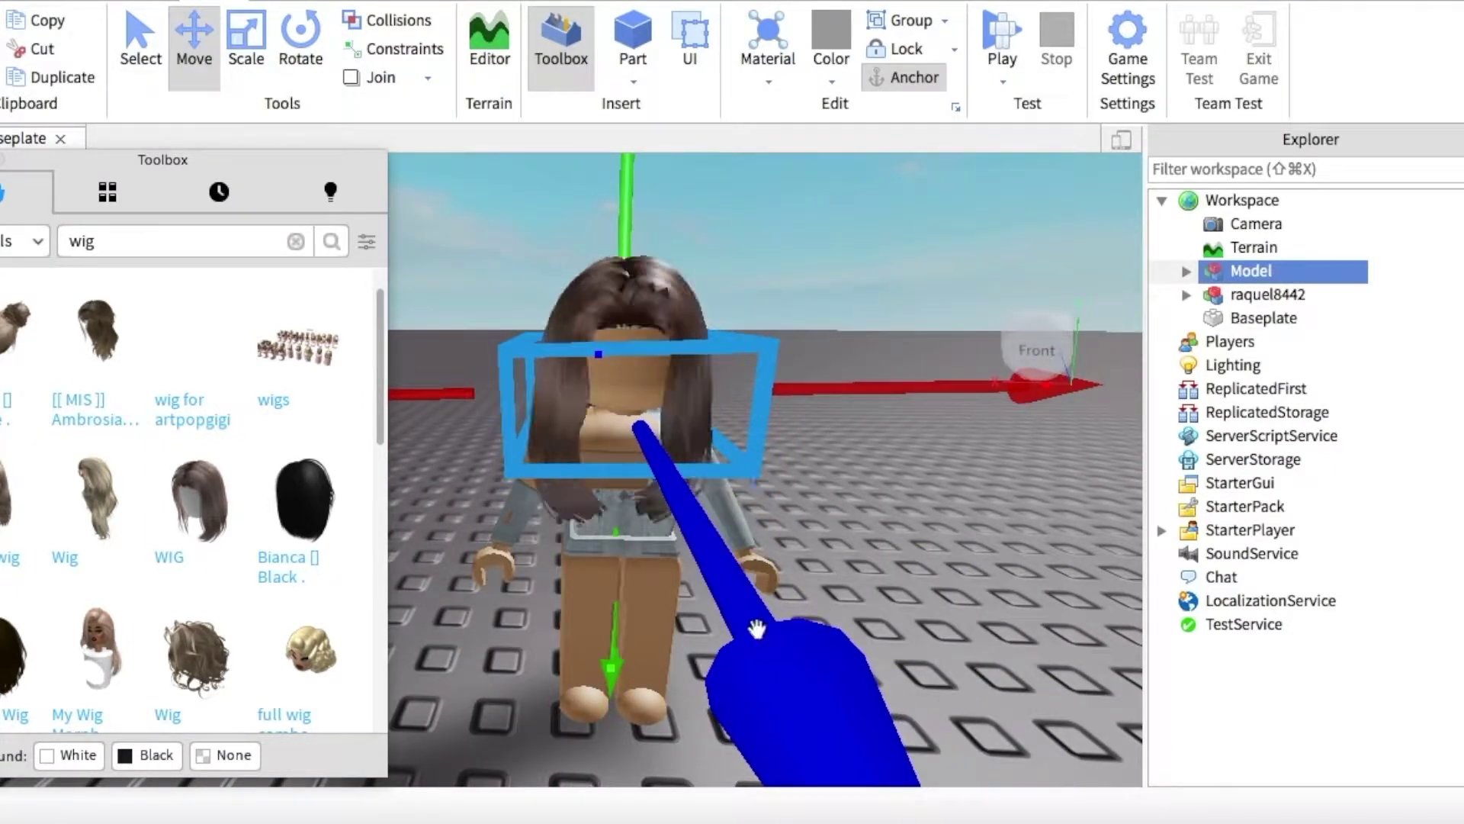
{"action": "left_click_drag", "start_coordinate": [641, 198], "coordinate": [641, 180]}
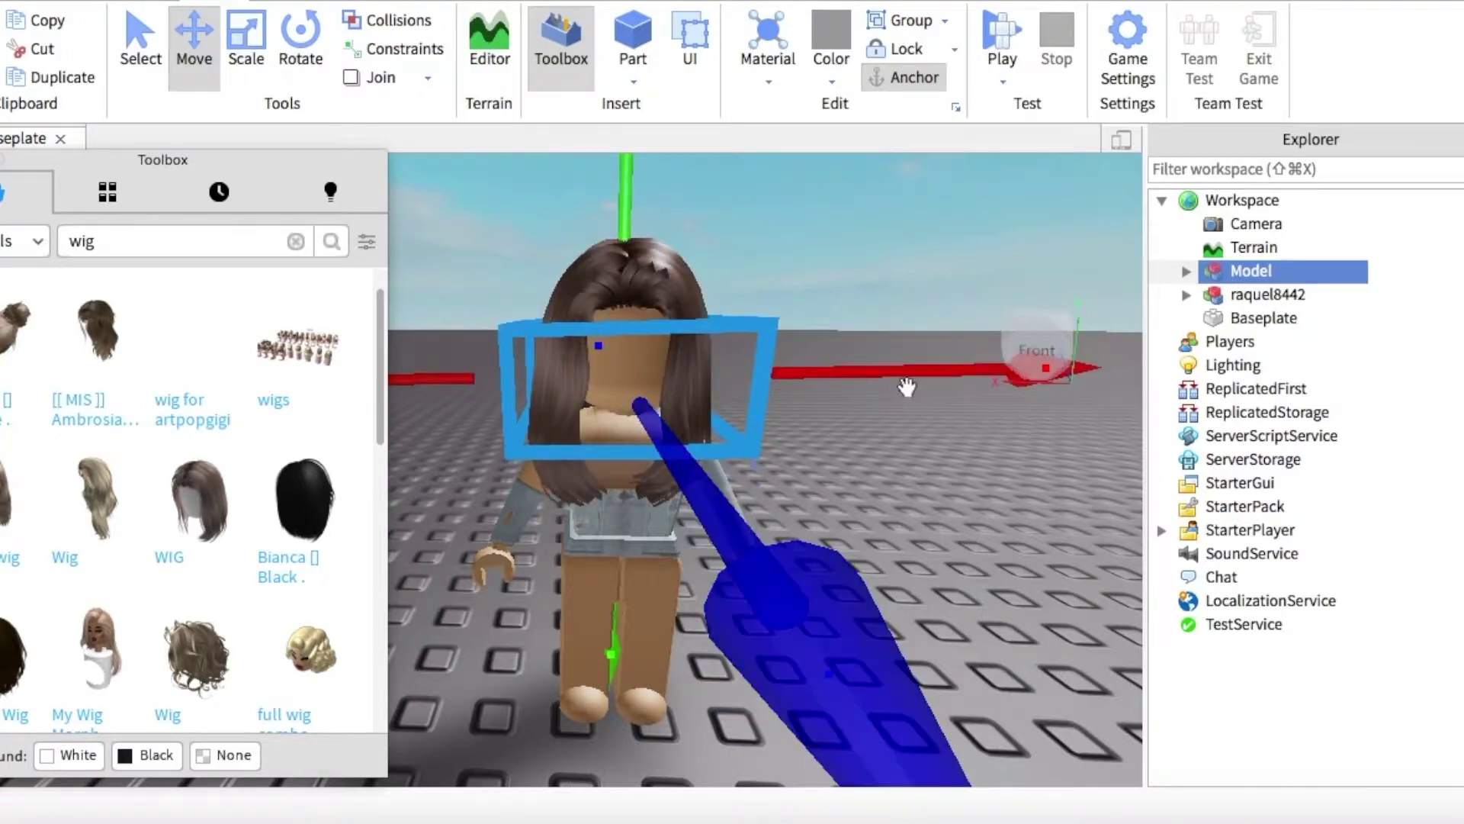
{"action": "left_click_drag", "start_coordinate": [906, 381], "coordinate": [920, 404]}
Shift the wig along its front-to-back axis from the side view to fit the avatar's head.
{"action": "scroll", "coordinate": [896, 548], "scroll_direction": "down", "scroll_amount": 5}
{"action": "left_click", "coordinate": [895, 547]}
{"action": "scroll", "coordinate": [894, 547], "scroll_direction": "up", "scroll_amount": 5}
{"action": "right_click_drag", "start_coordinate": [894, 547], "coordinate": [736, 503]}
{"action": "left_click", "coordinate": [640, 335]}
{"action": "left_click", "coordinate": [1250, 270]}
{"action": "left_click_drag", "start_coordinate": [905, 376], "coordinate": [940, 380]}
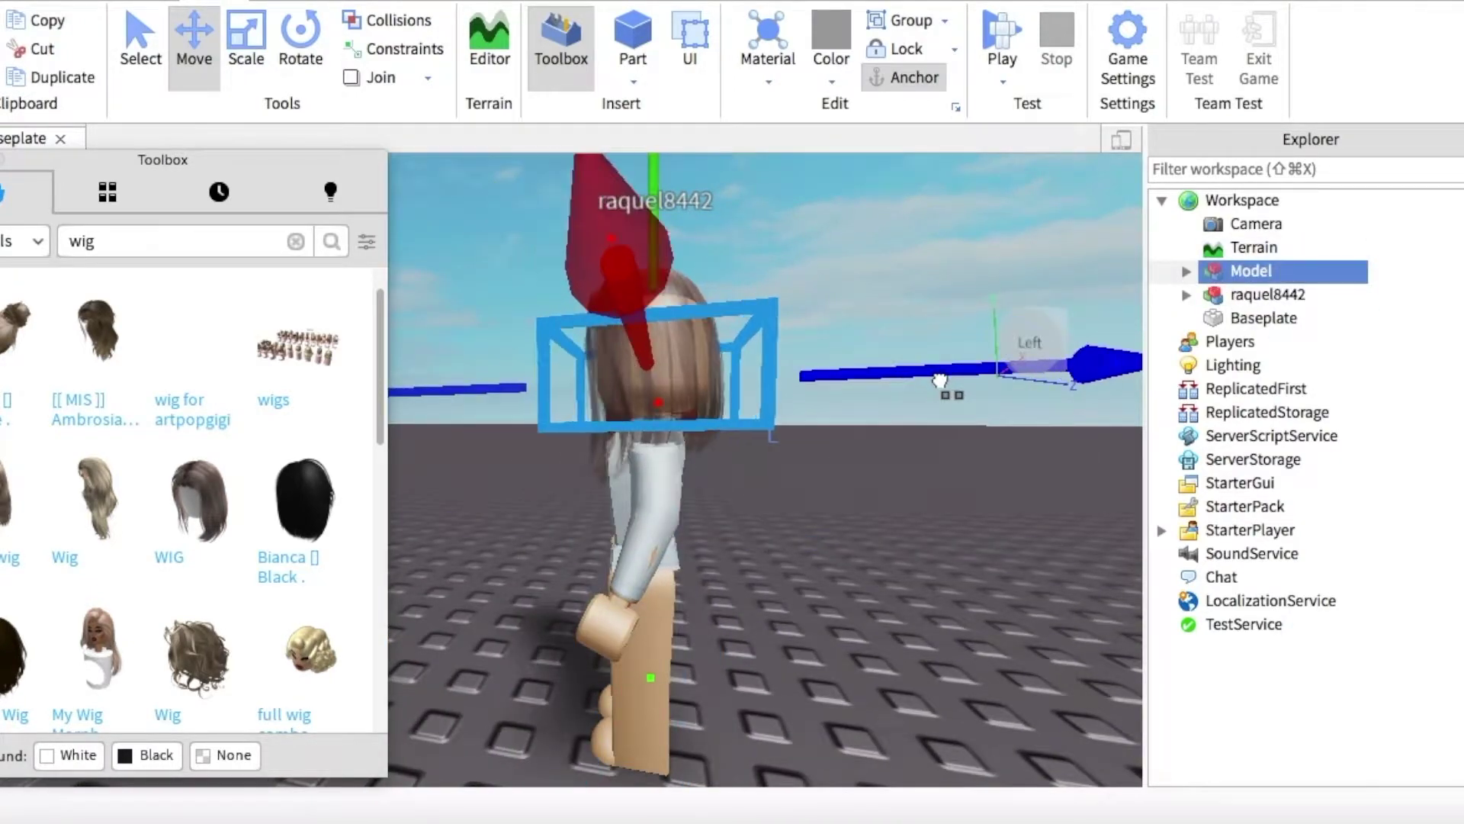
Select both the wig model and the avatar model and group them into one model.
{"action": "right_click_drag", "start_coordinate": [944, 378], "coordinate": [842, 558]}
{"action": "scroll", "coordinate": [872, 572], "scroll_direction": "down", "scroll_amount": 5}
{"action": "scroll", "coordinate": [874, 580], "scroll_direction": "up", "scroll_amount": 3}
{"action": "scroll", "coordinate": [873, 580], "scroll_direction": "down", "scroll_amount": 5}
{"action": "scroll", "coordinate": [842, 560], "scroll_direction": "up", "scroll_amount": 5}
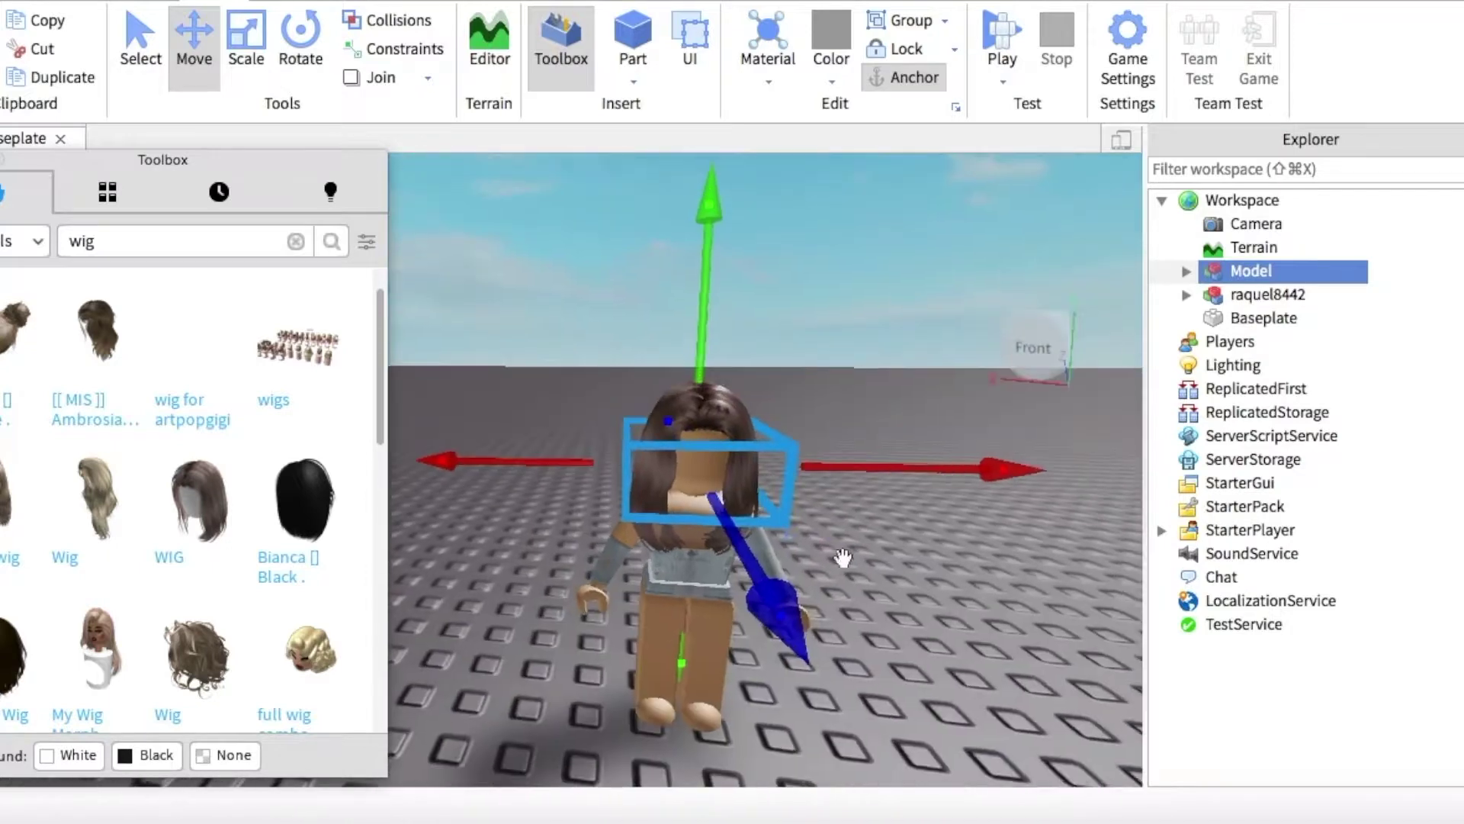
{"action": "left_click", "coordinate": [1250, 296], "text": "shift"}
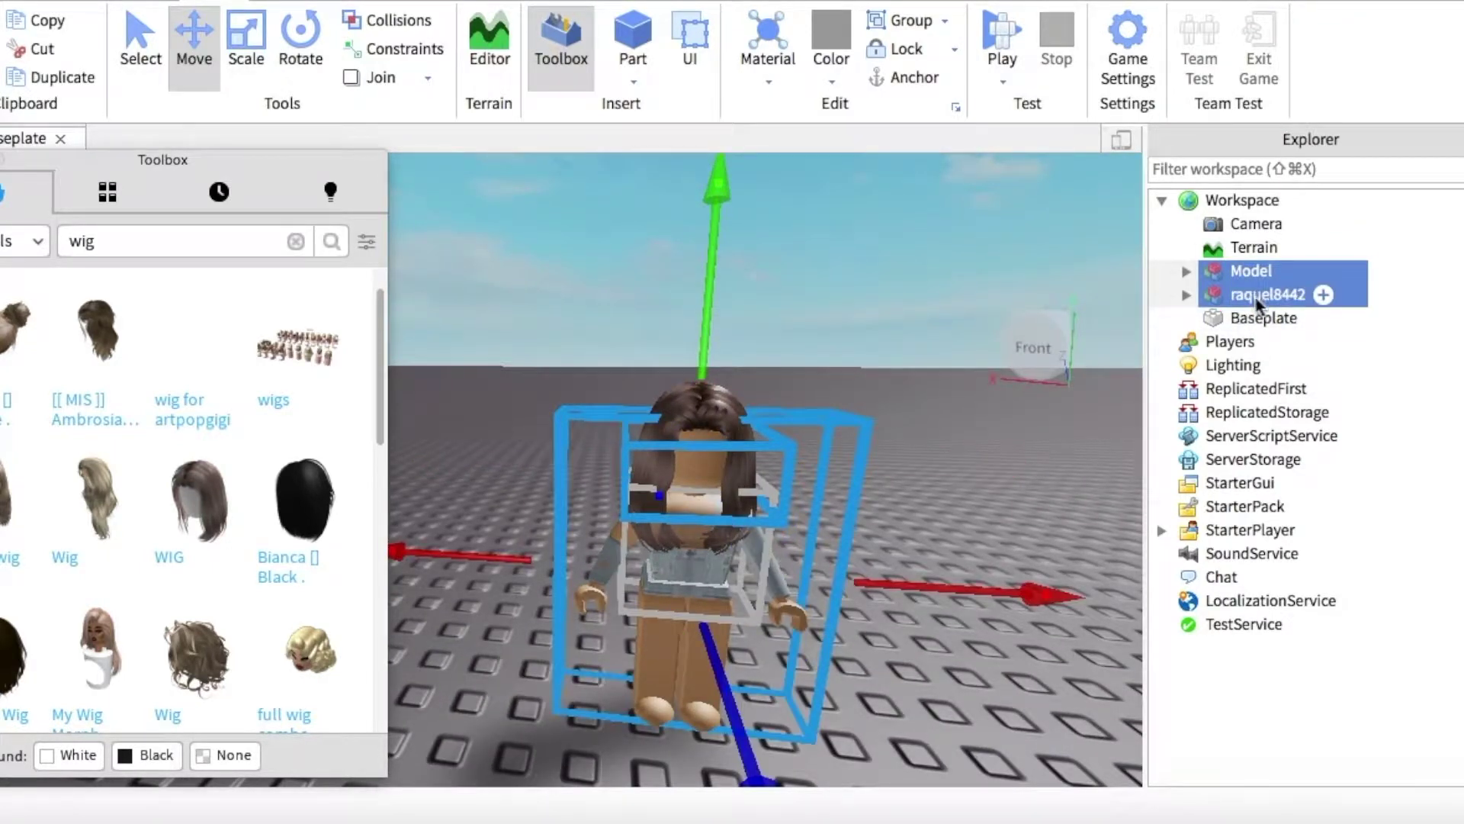
{"action": "left_click", "coordinate": [910, 23]}
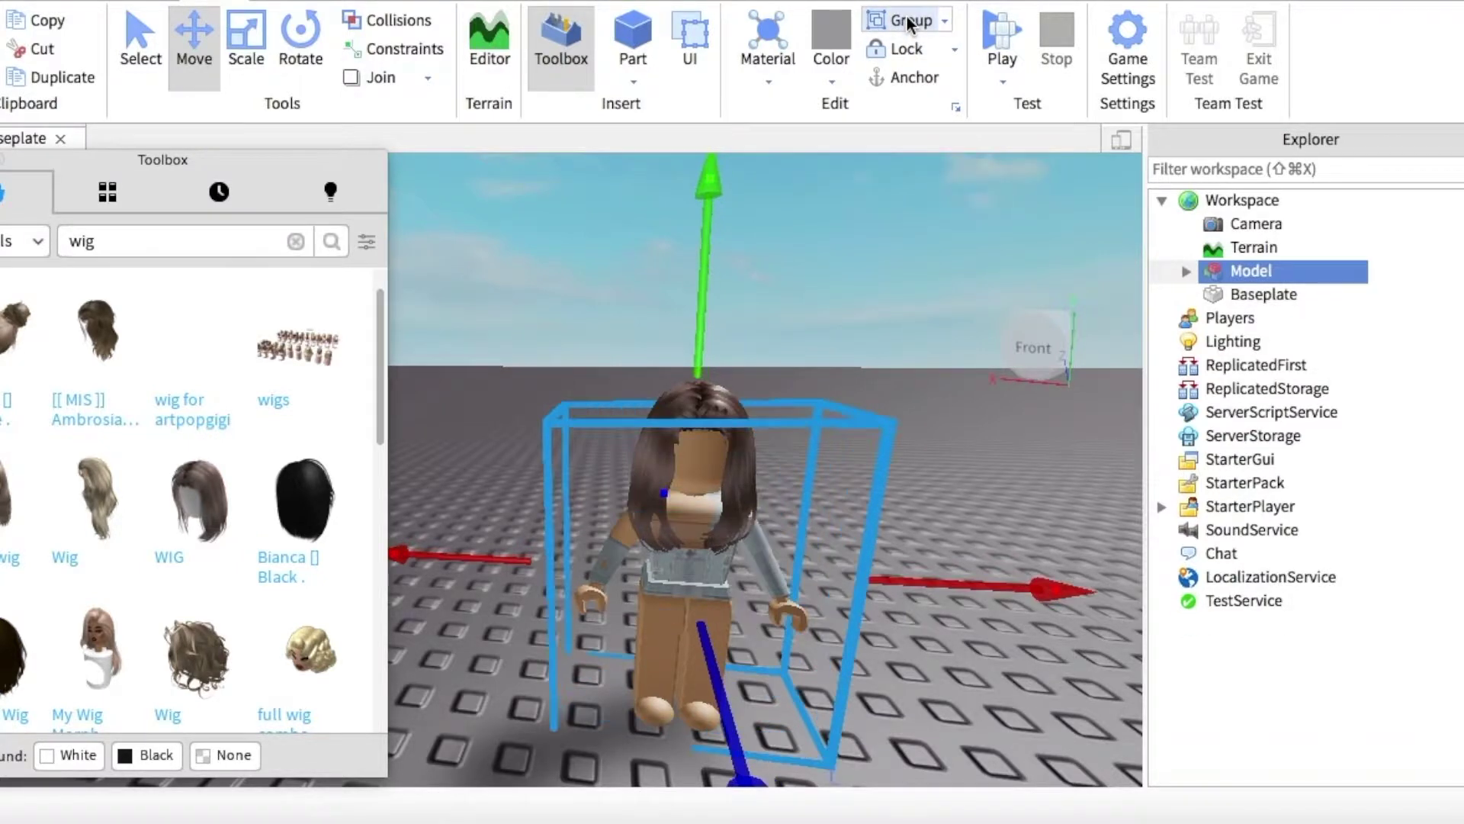
Copy the grouped character model and delete the original from the Workspace.
{"action": "left_click", "coordinate": [885, 294]}
{"action": "left_click", "coordinate": [1248, 272]}
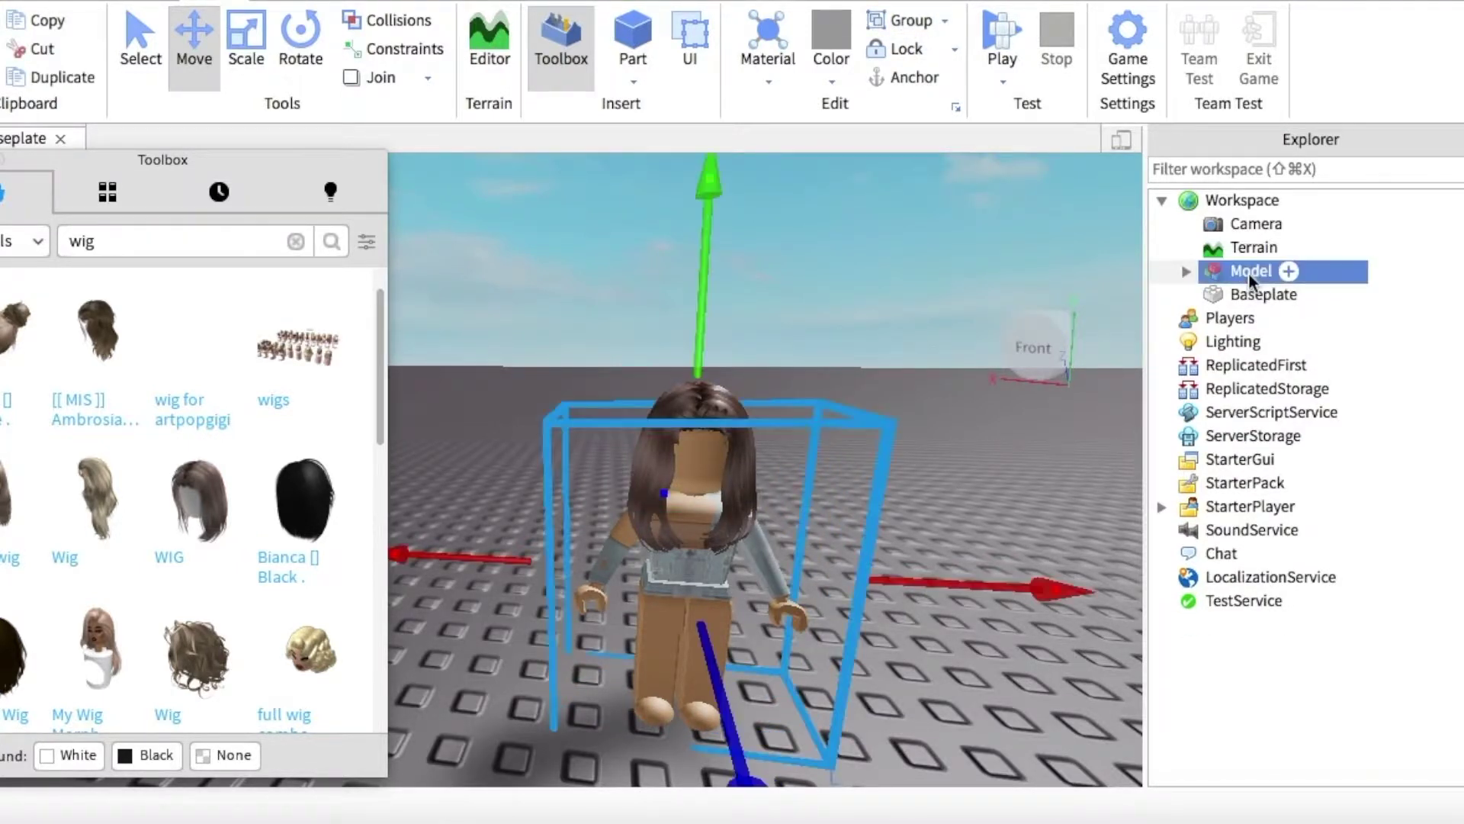
{"action": "right_click", "coordinate": [1251, 271]}
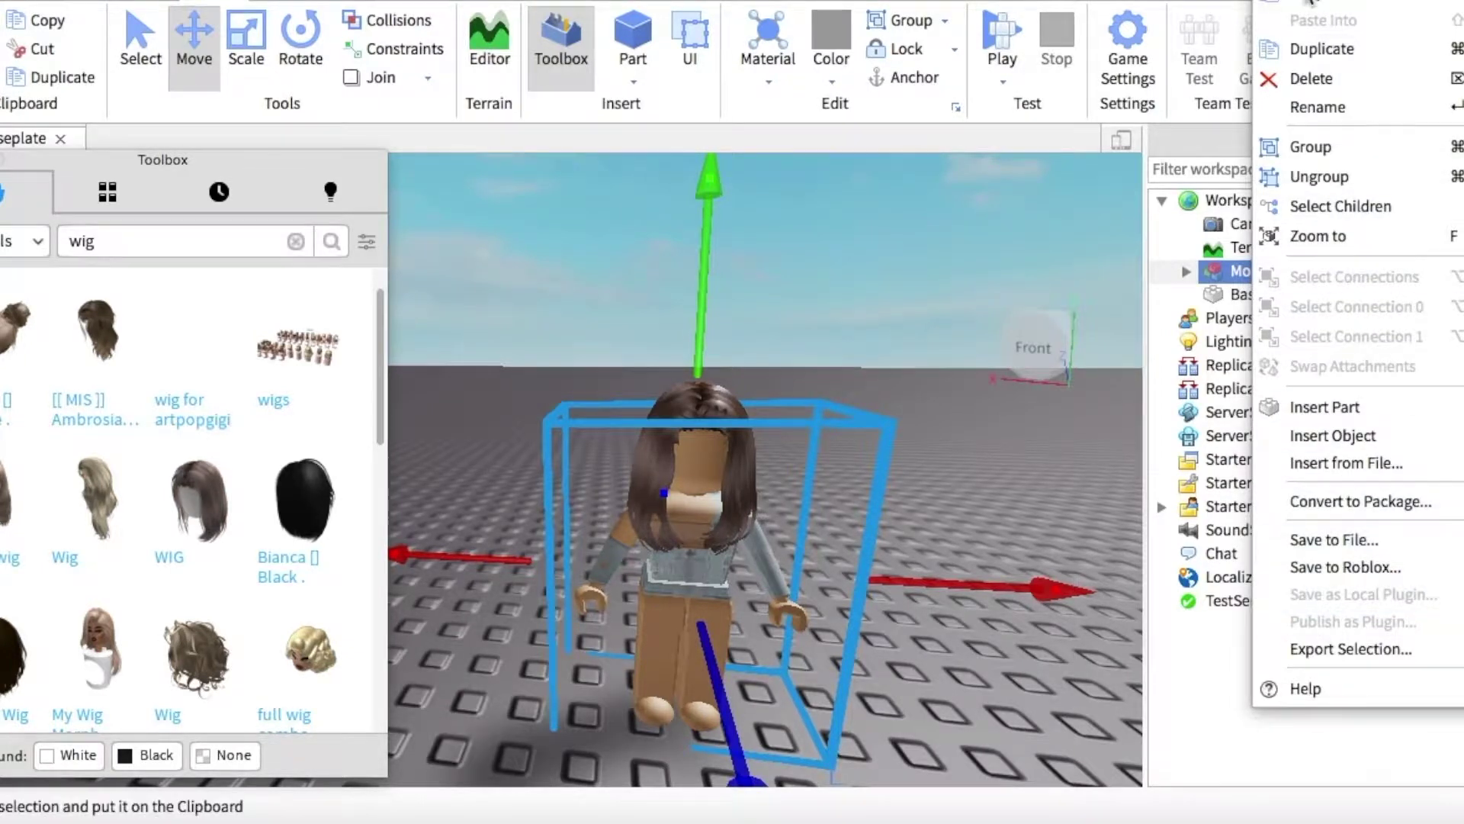
{"action": "left_click", "coordinate": [1309, 9]}
{"action": "right_click", "coordinate": [1251, 272]}
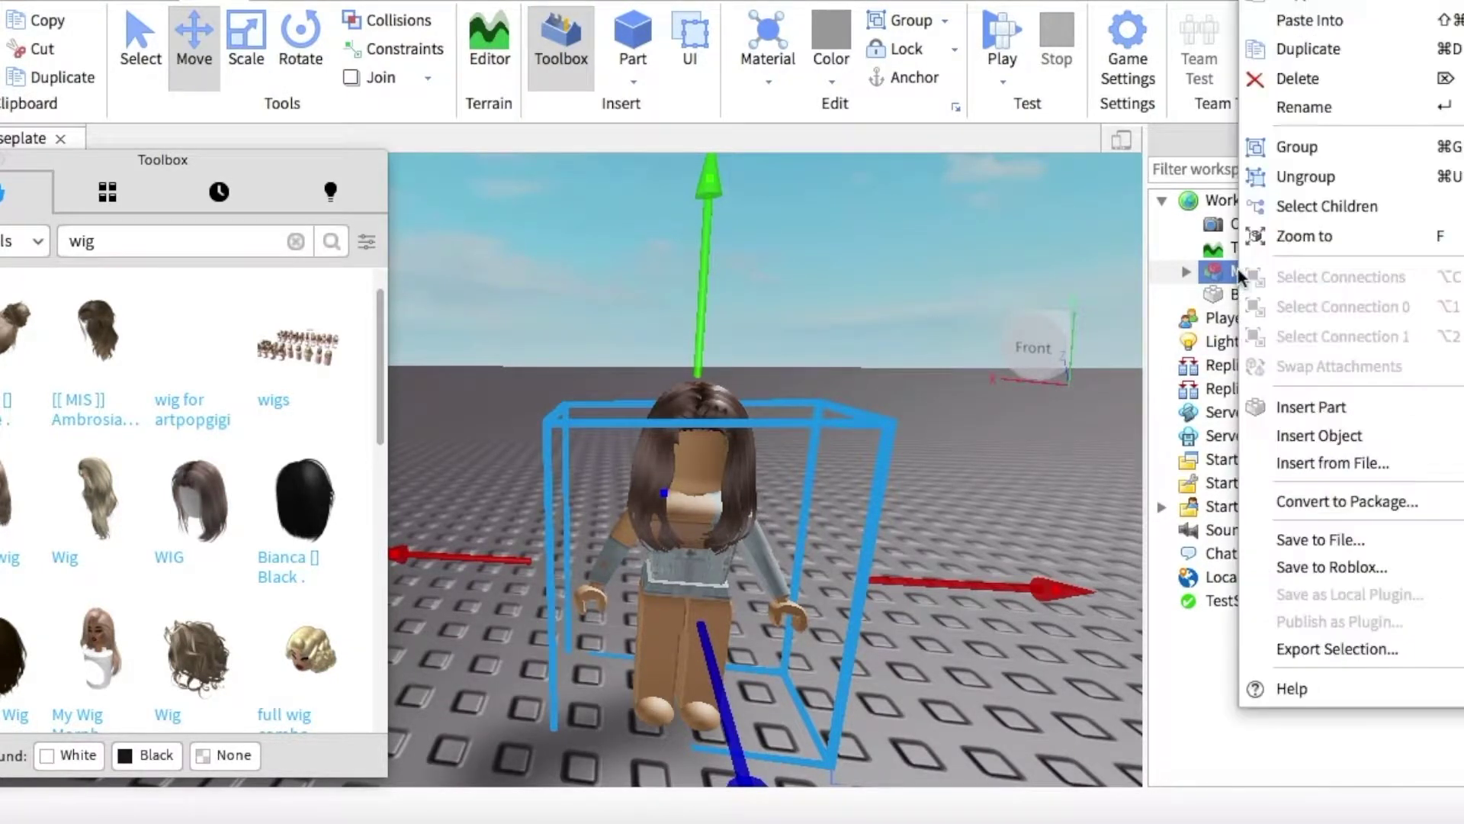
{"action": "left_click", "coordinate": [1289, 86]}
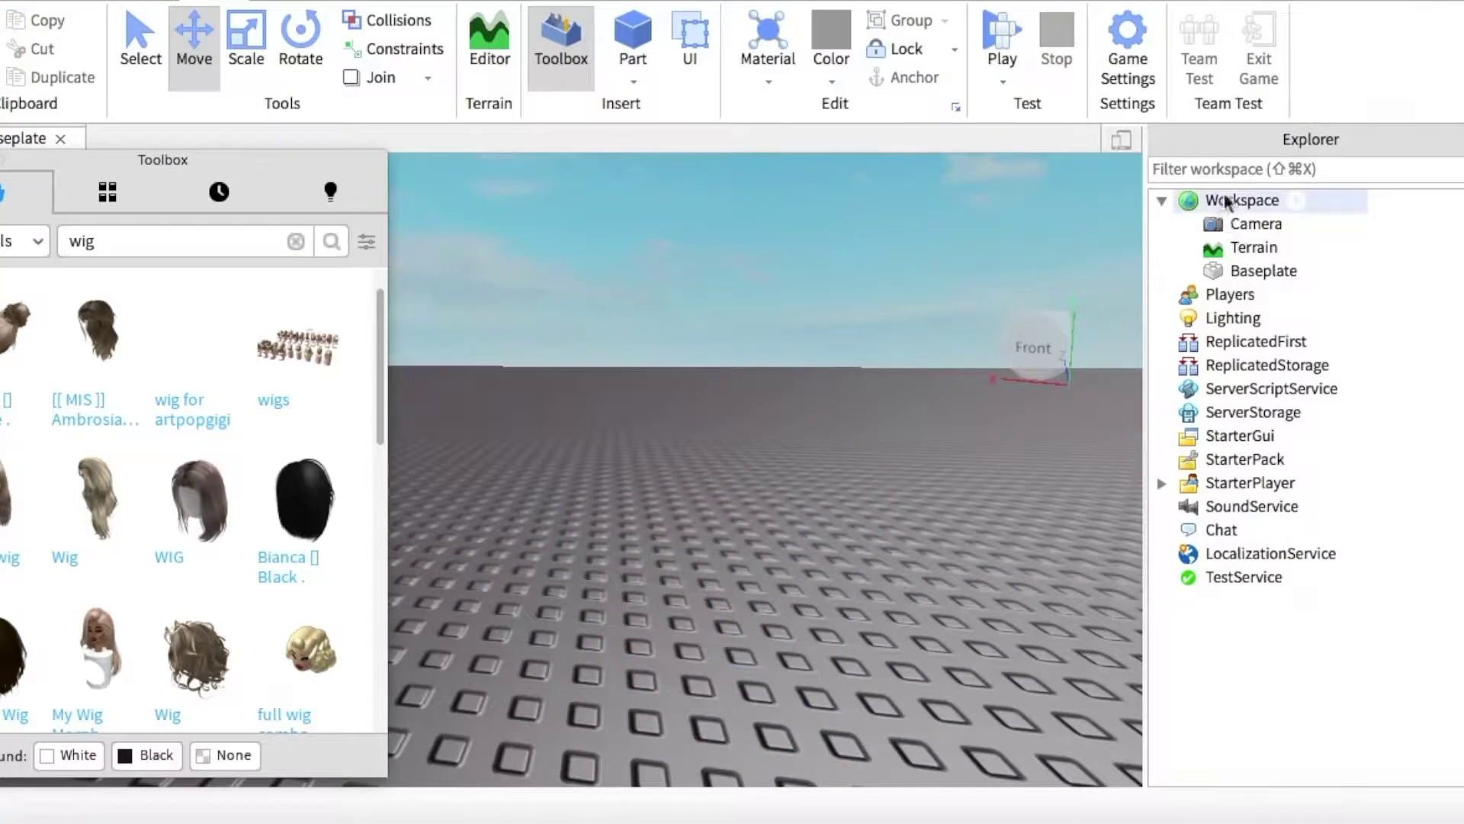
Paste the copied character model into Workspace.
{"action": "left_click", "coordinate": [1223, 199]}
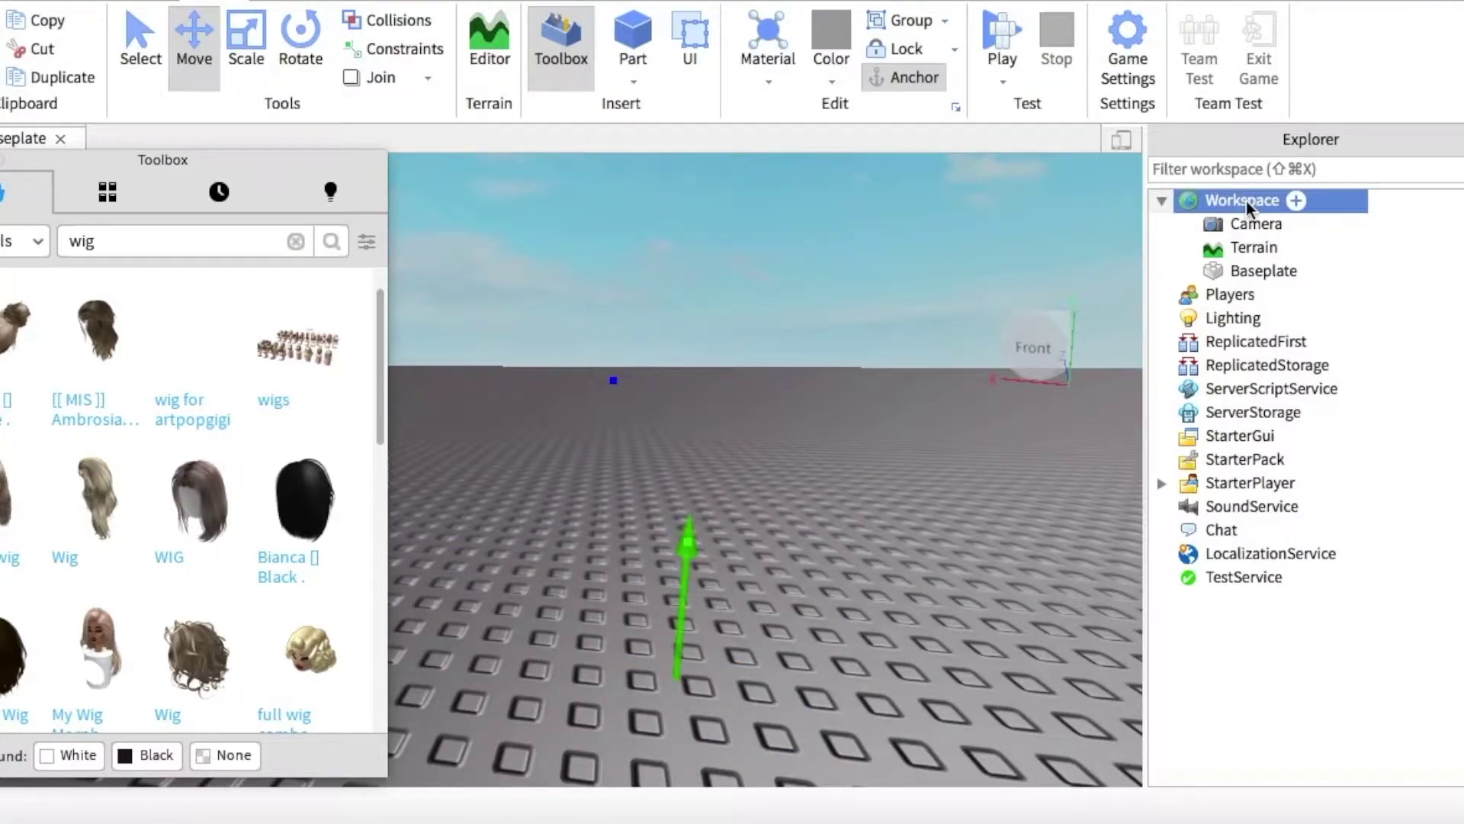
{"action": "right_click", "coordinate": [1243, 201]}
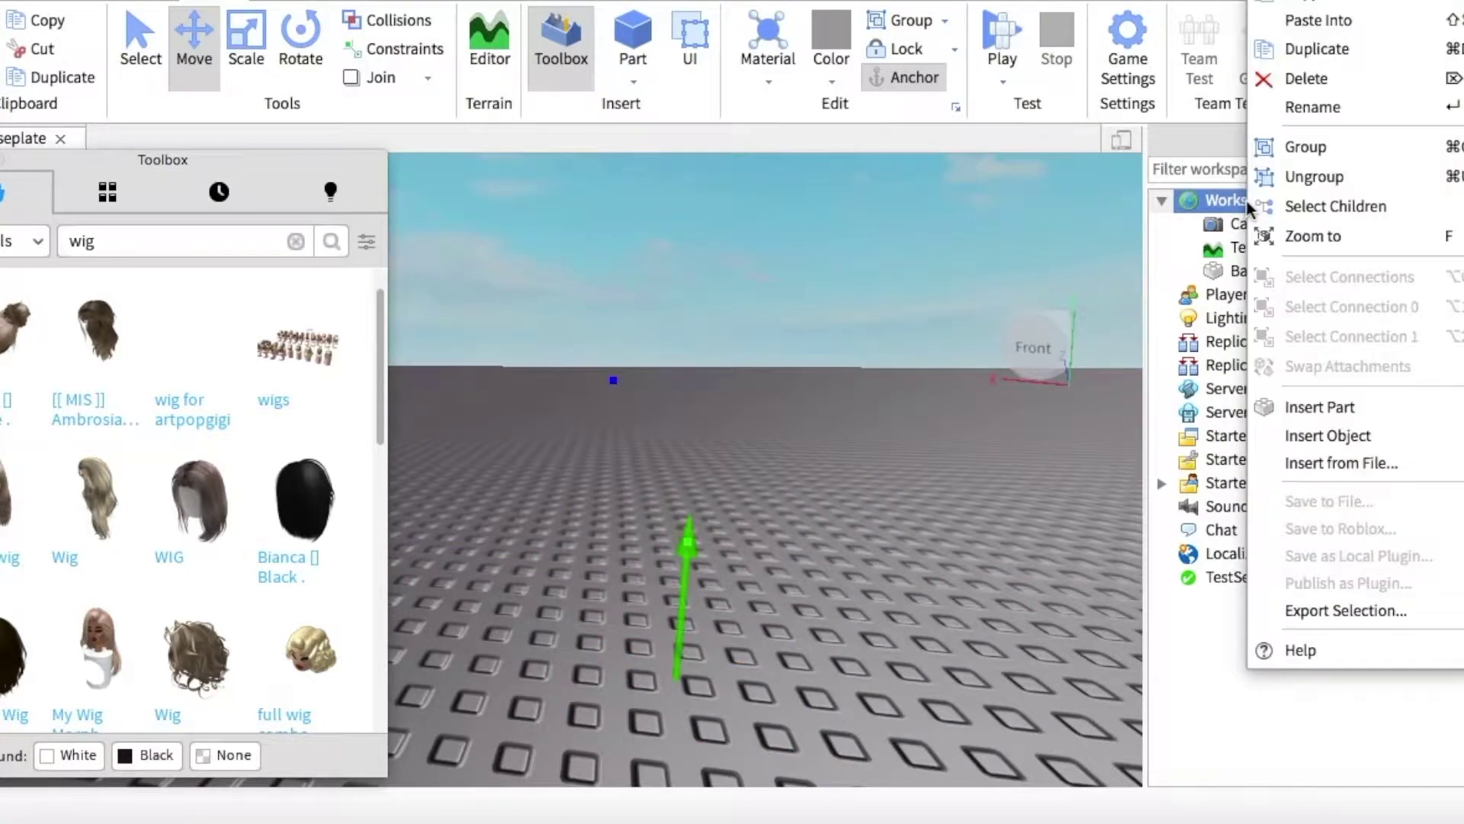
{"action": "left_click", "coordinate": [1336, 20]}
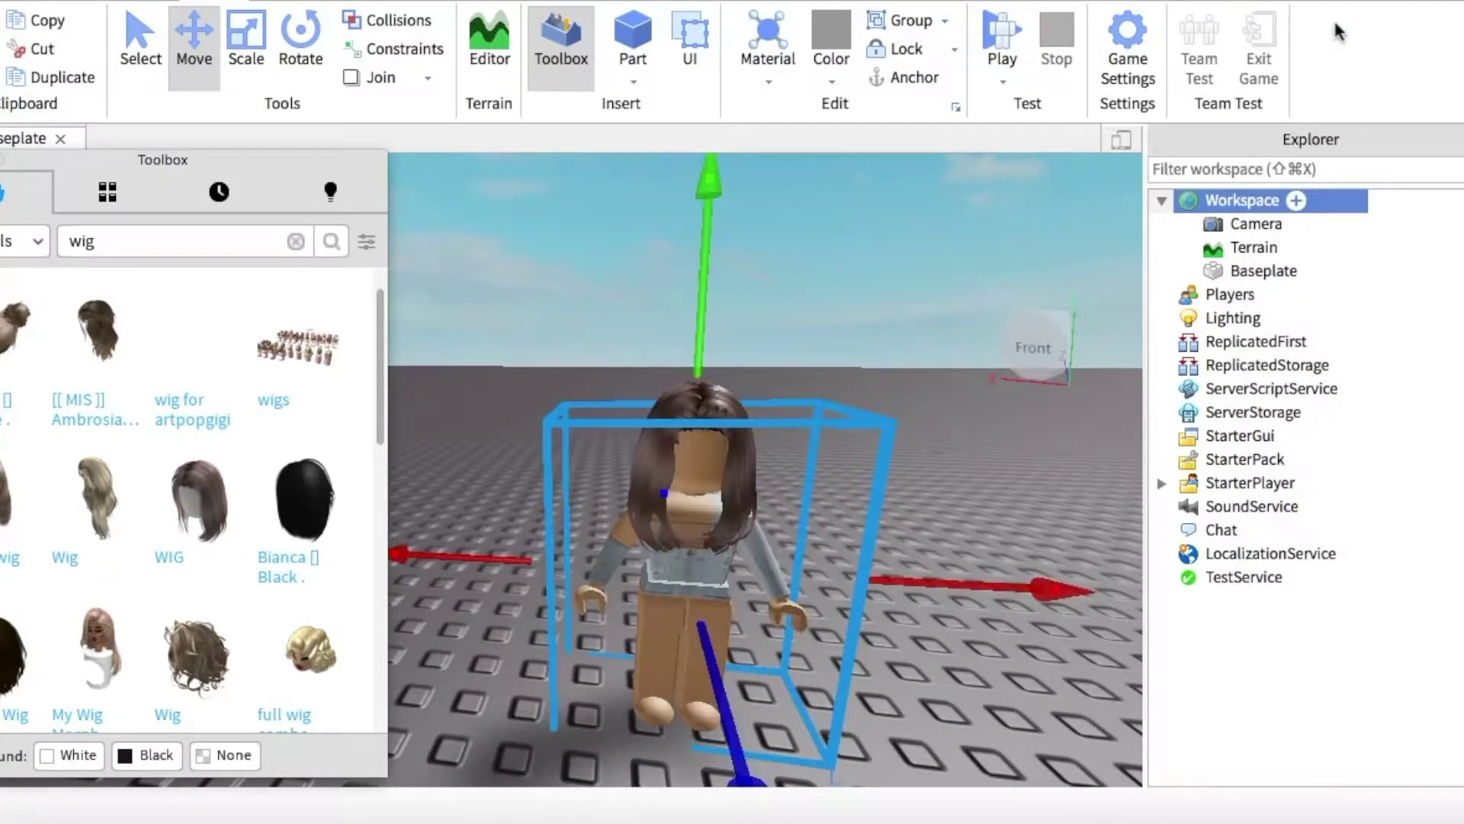
{"action": "left_click", "coordinate": [1010, 496]}
Export the pasted character model under the name Video to the Documents folder.
{"action": "left_click", "coordinate": [1251, 271]}
{"action": "right_click", "coordinate": [1250, 270]}
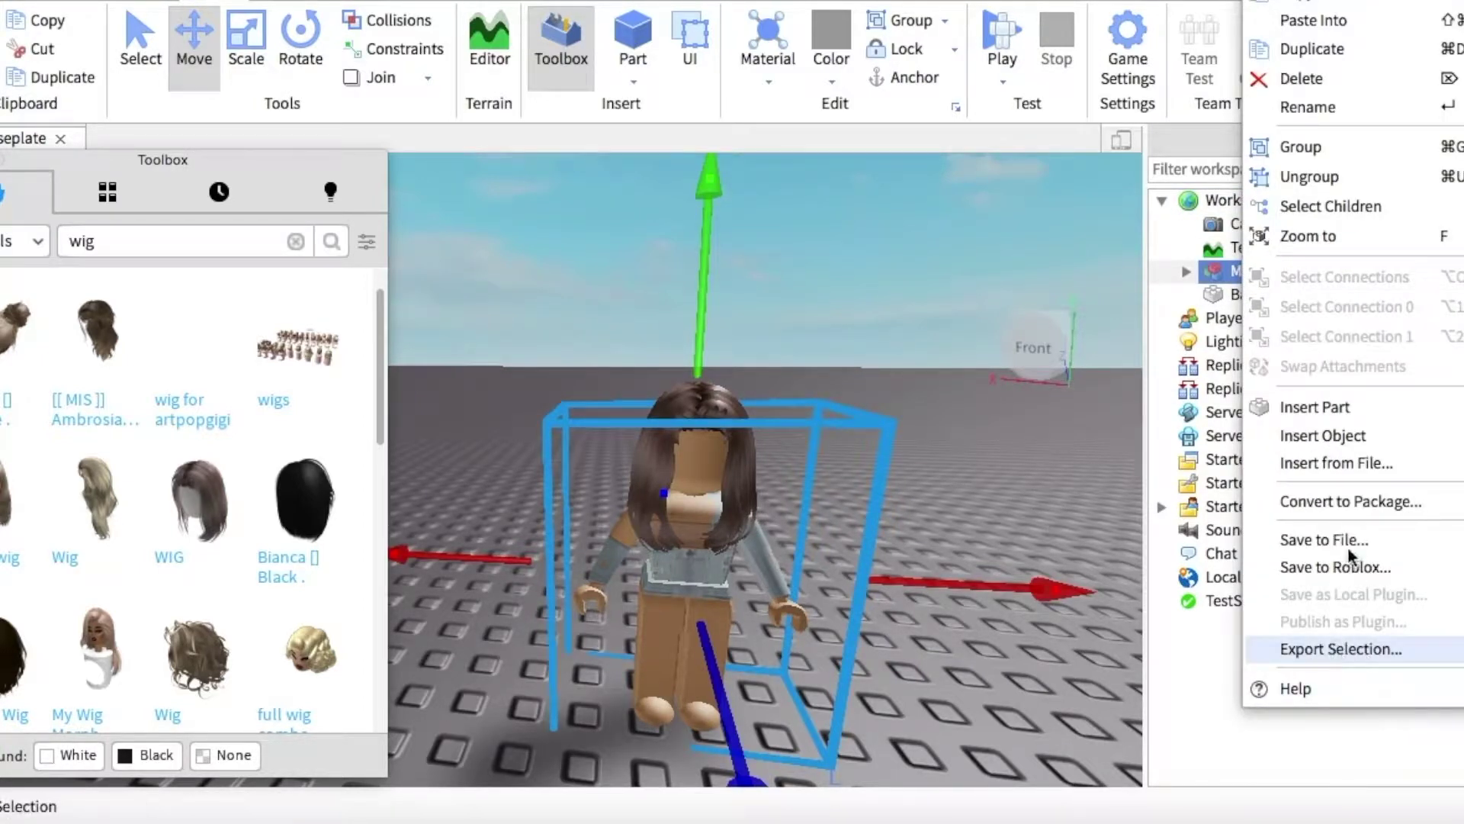
{"action": "left_click", "coordinate": [1334, 649]}
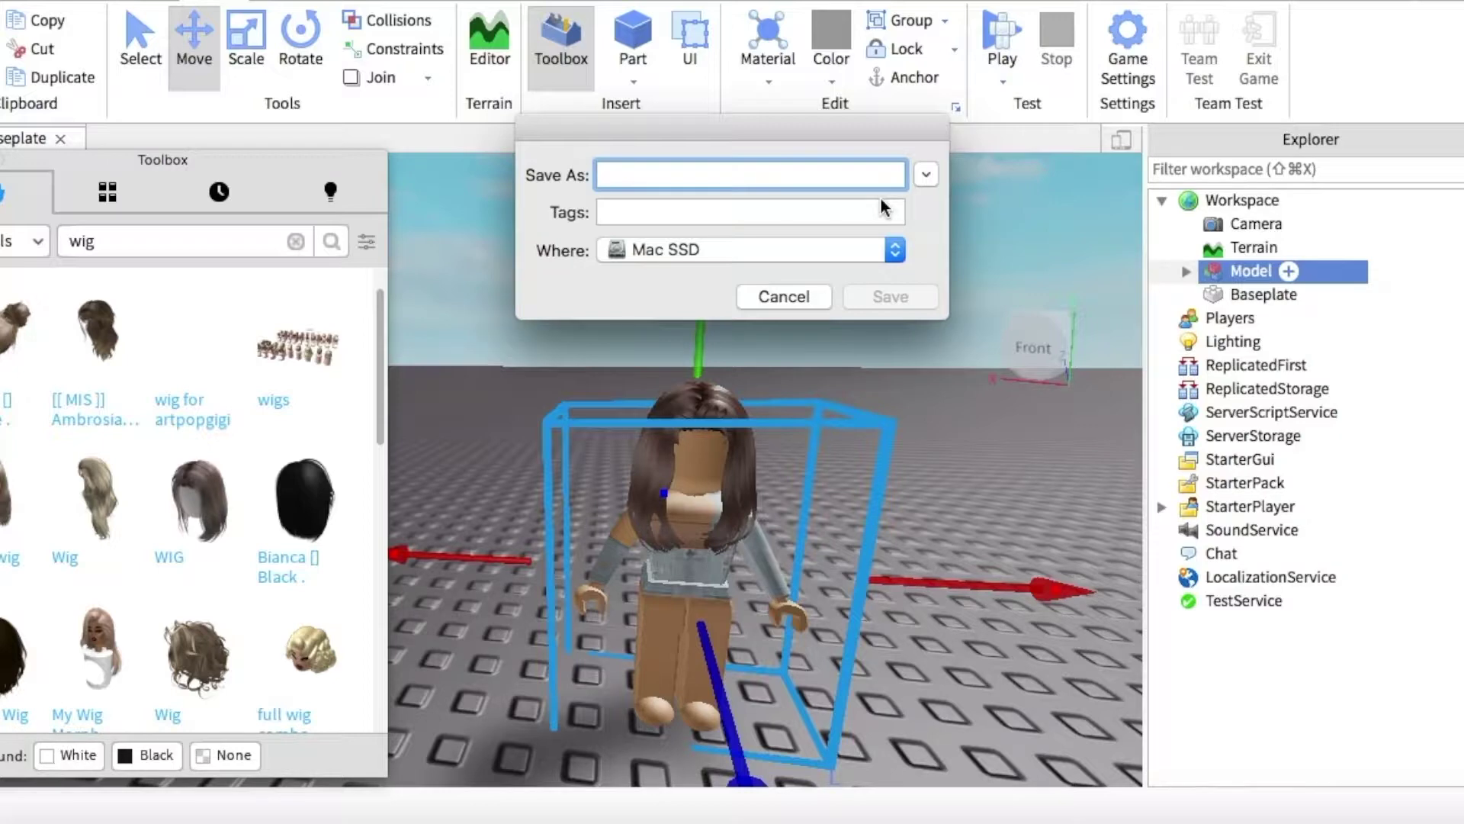
{"action": "type", "text": "Video"}
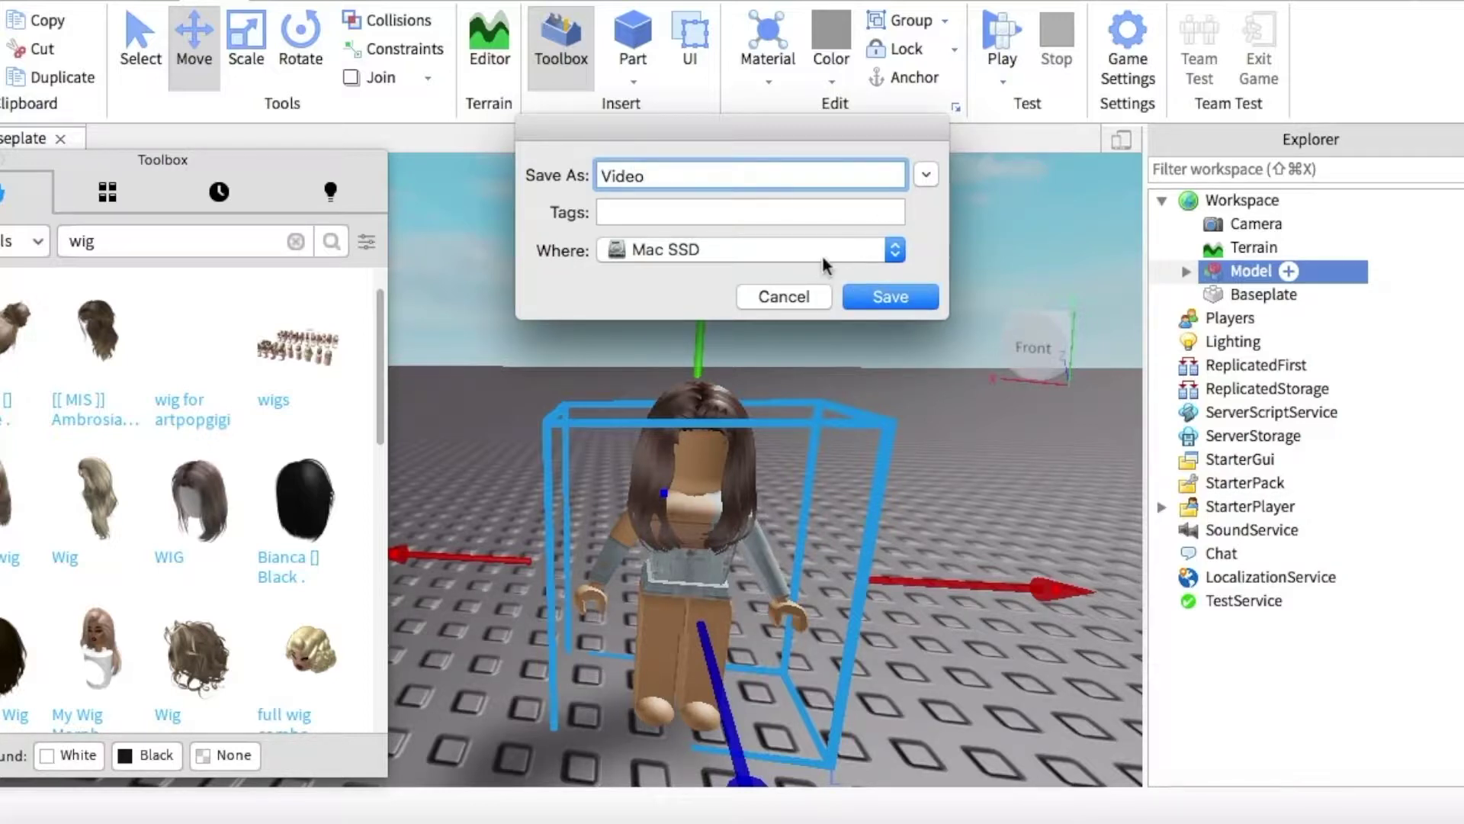
{"action": "left_click", "coordinate": [830, 250]}
{"action": "left_click", "coordinate": [659, 397]}
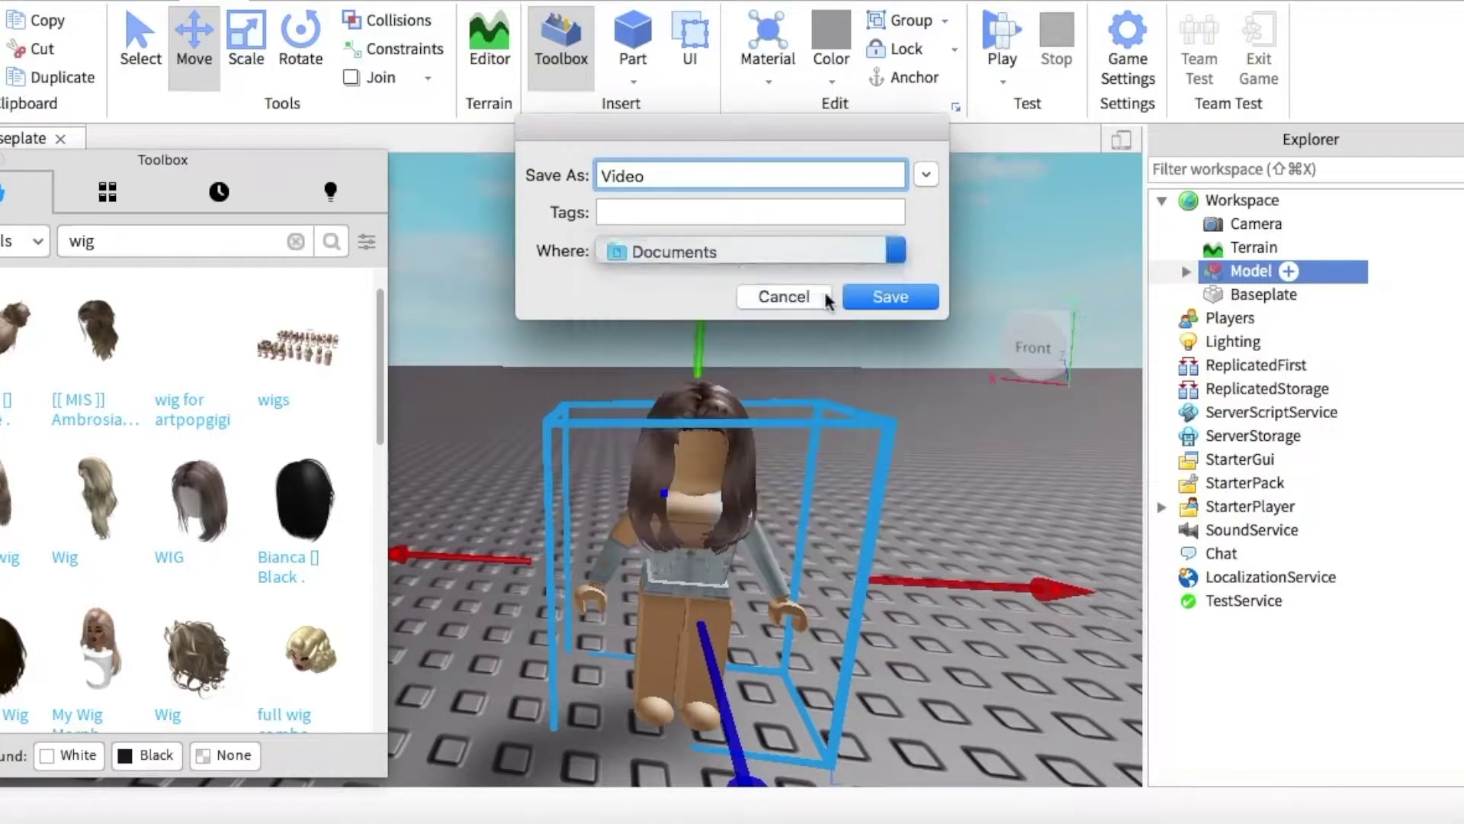
{"action": "left_click", "coordinate": [896, 255]}
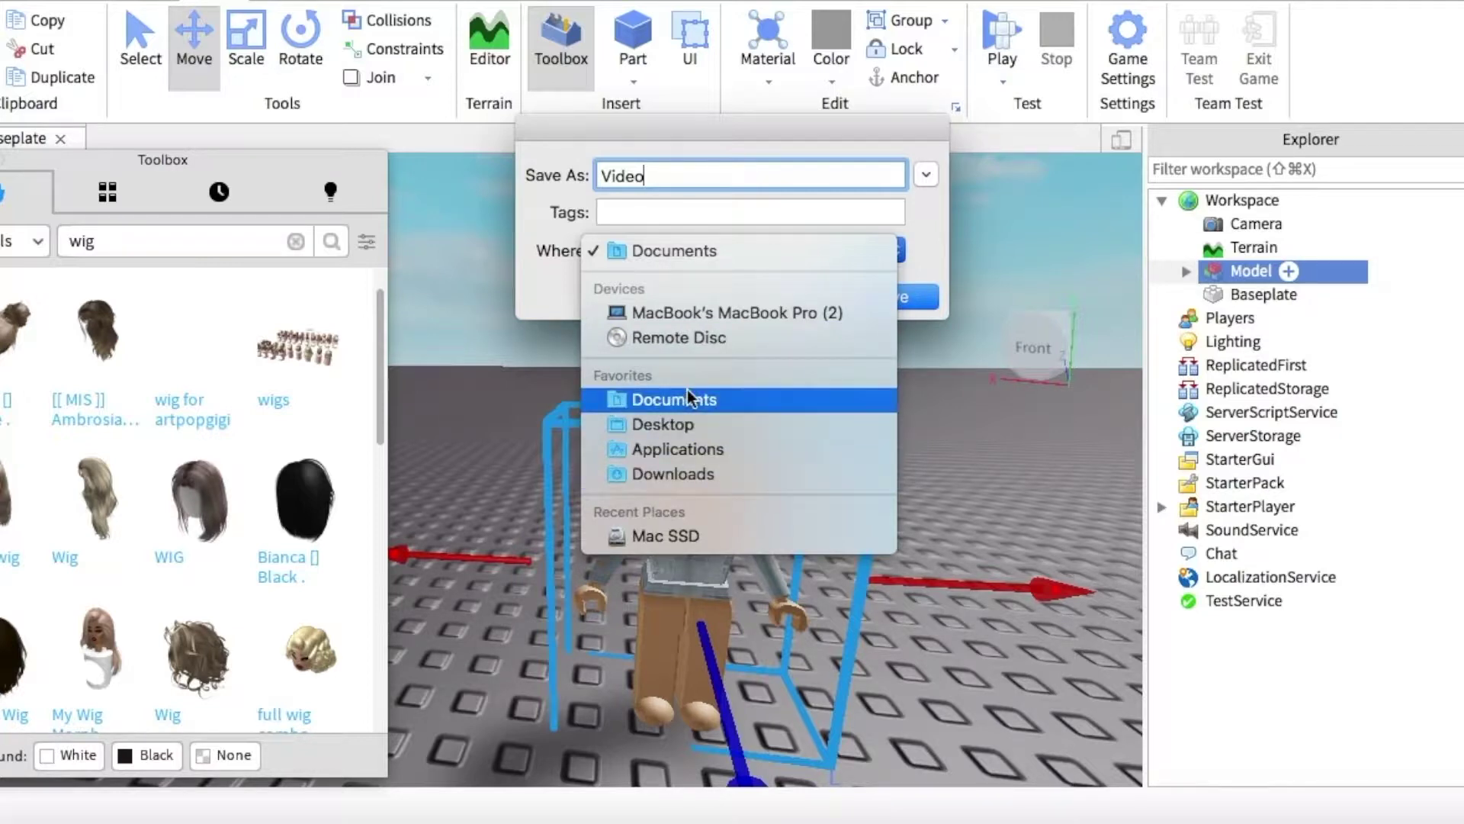
{"action": "left_click", "coordinate": [917, 327]}
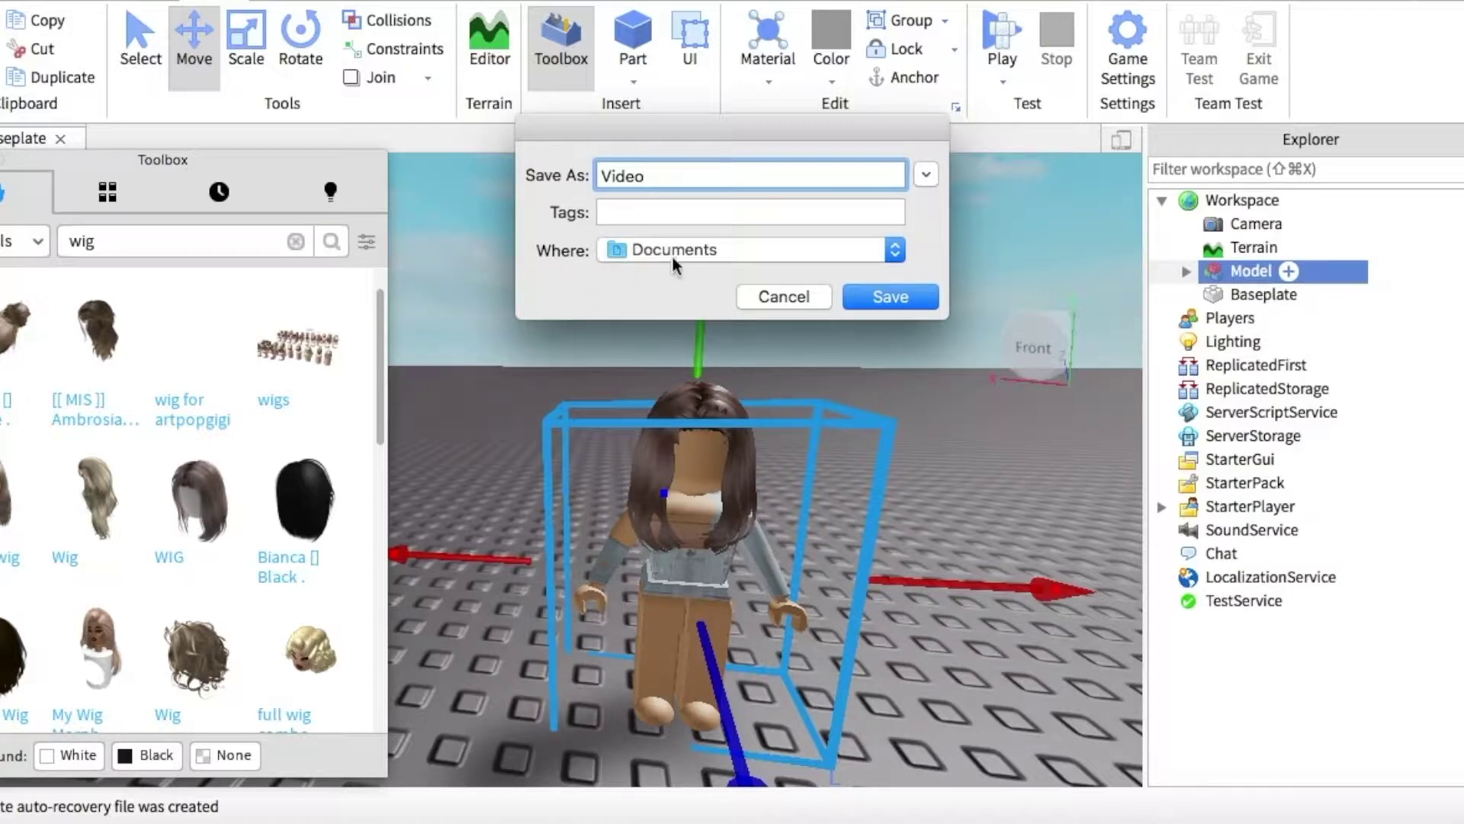
{"action": "left_click", "coordinate": [888, 295]}
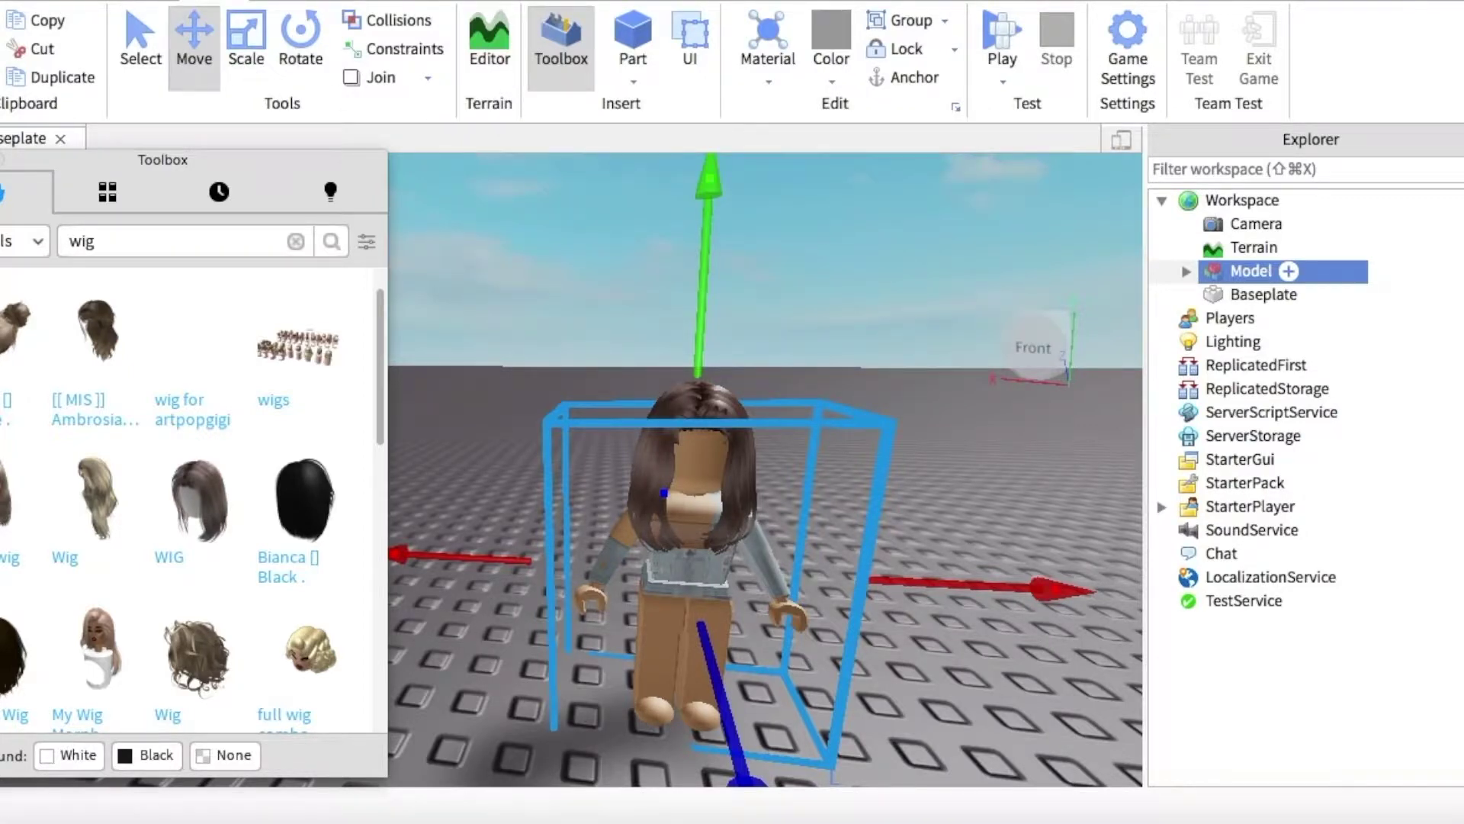
Quit Roblox Studio without saving the Baseplate, launch Blender from its desktop folder and dismiss the splash screen.
{"action": "key", "text": "super+q"}
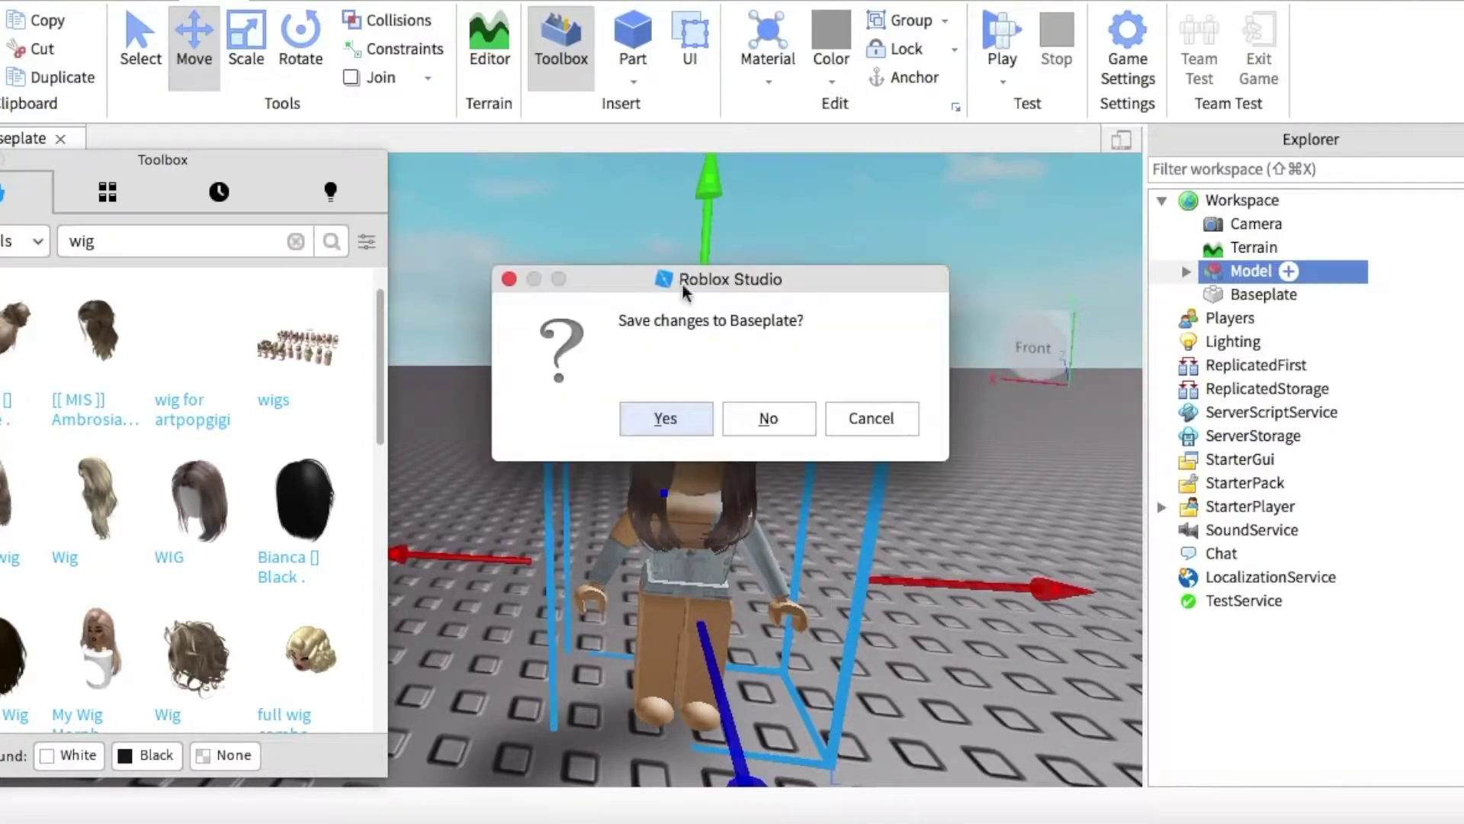
{"action": "left_click", "coordinate": [768, 420]}
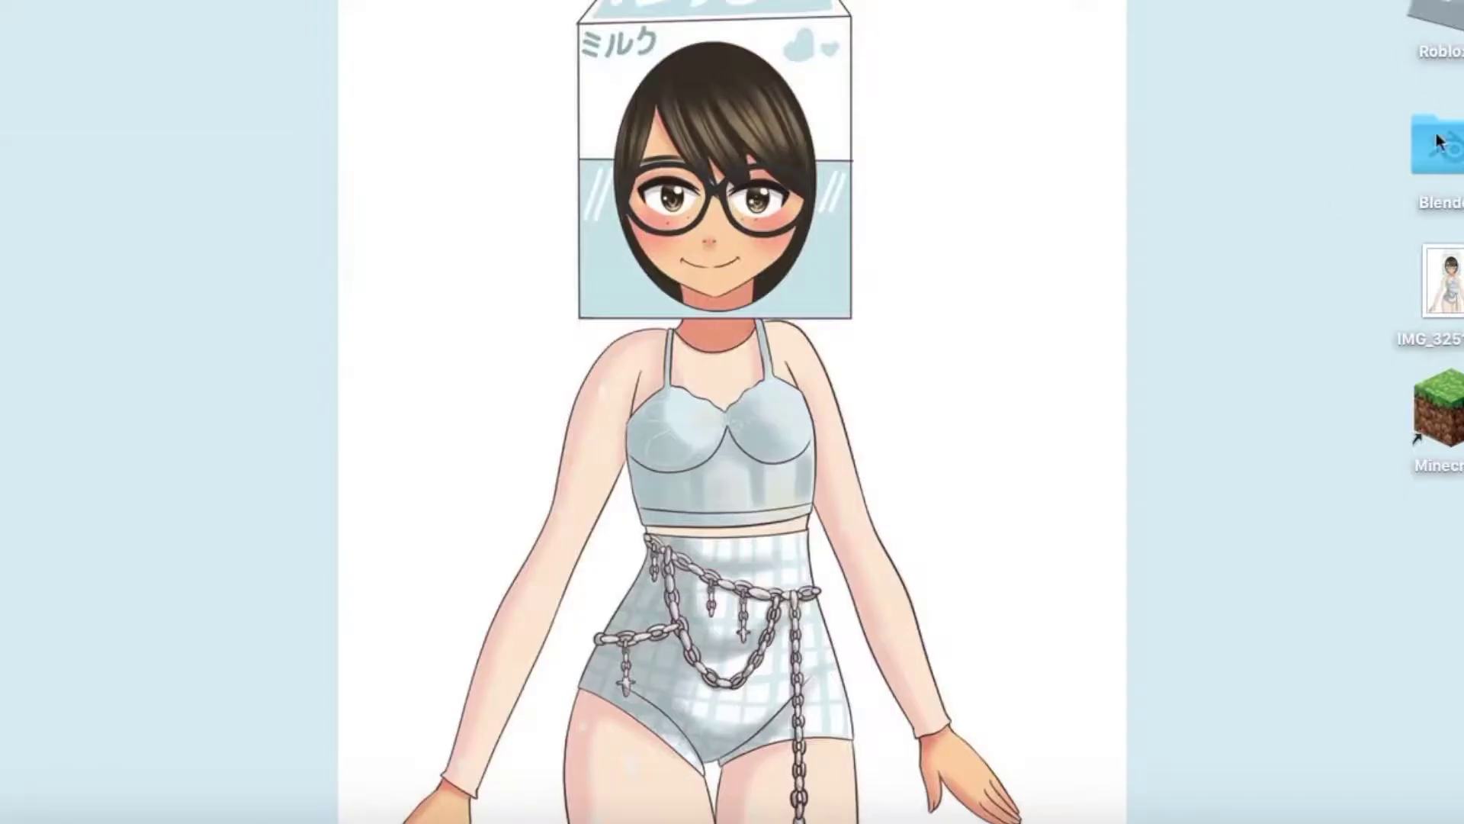
{"action": "left_click", "coordinate": [1440, 153]}
{"action": "double_click", "coordinate": [1398, 174]}
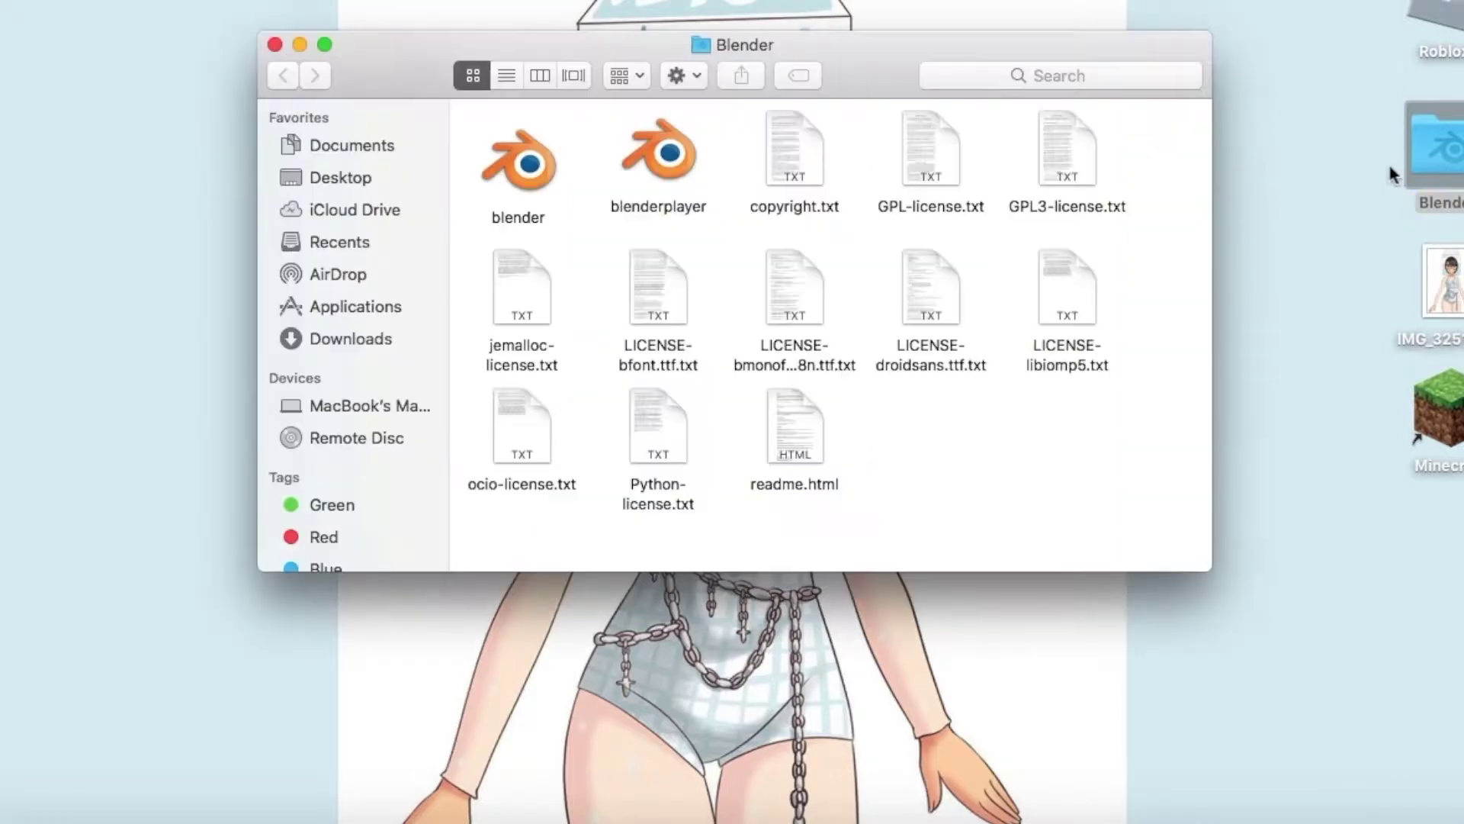
{"action": "left_click", "coordinate": [538, 166]}
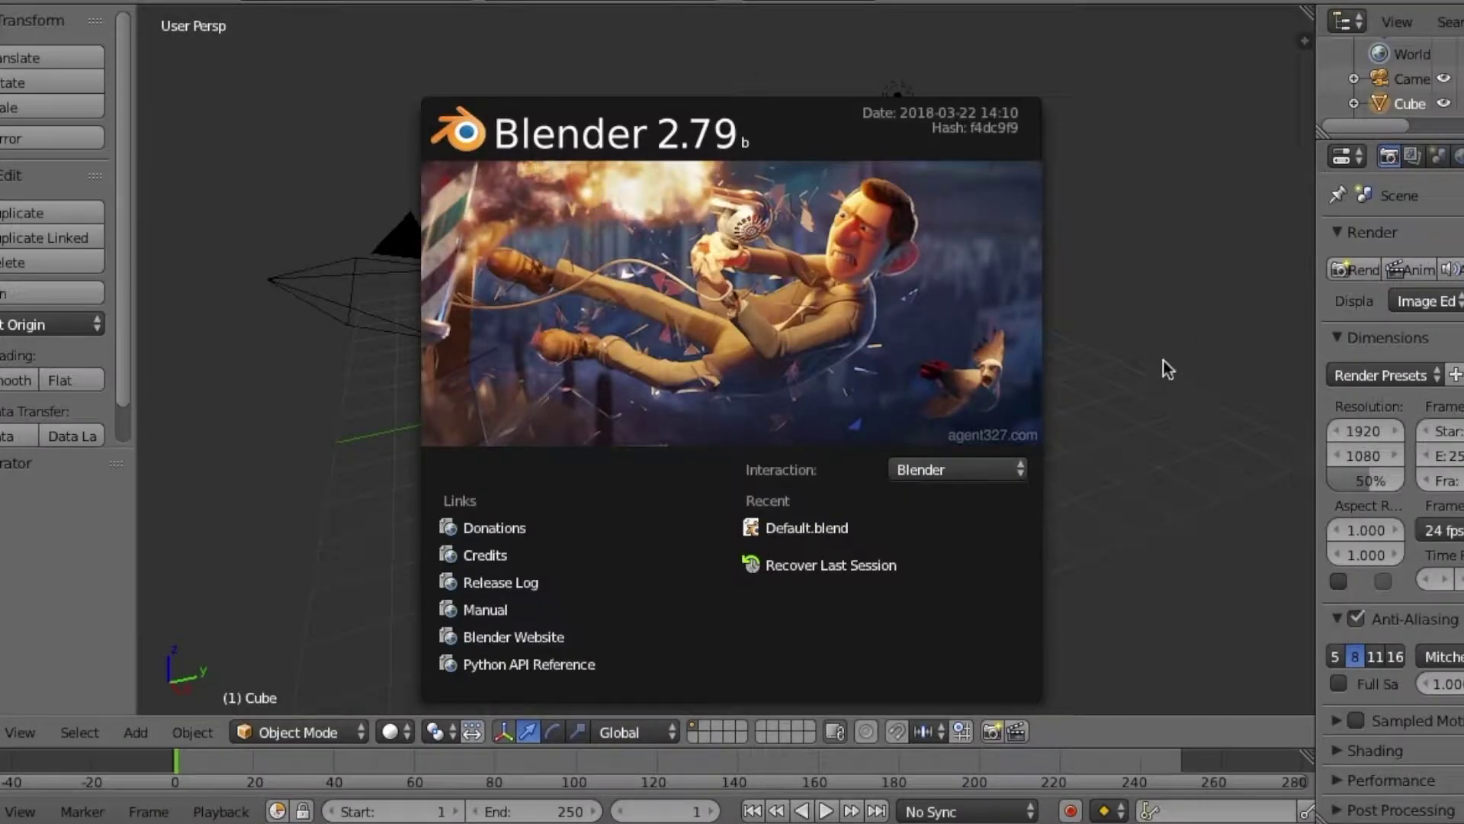
{"action": "left_click", "coordinate": [1167, 413]}
Switch the render engine to Cycles Render and delete the default cube.
{"action": "left_click", "coordinate": [819, 2]}
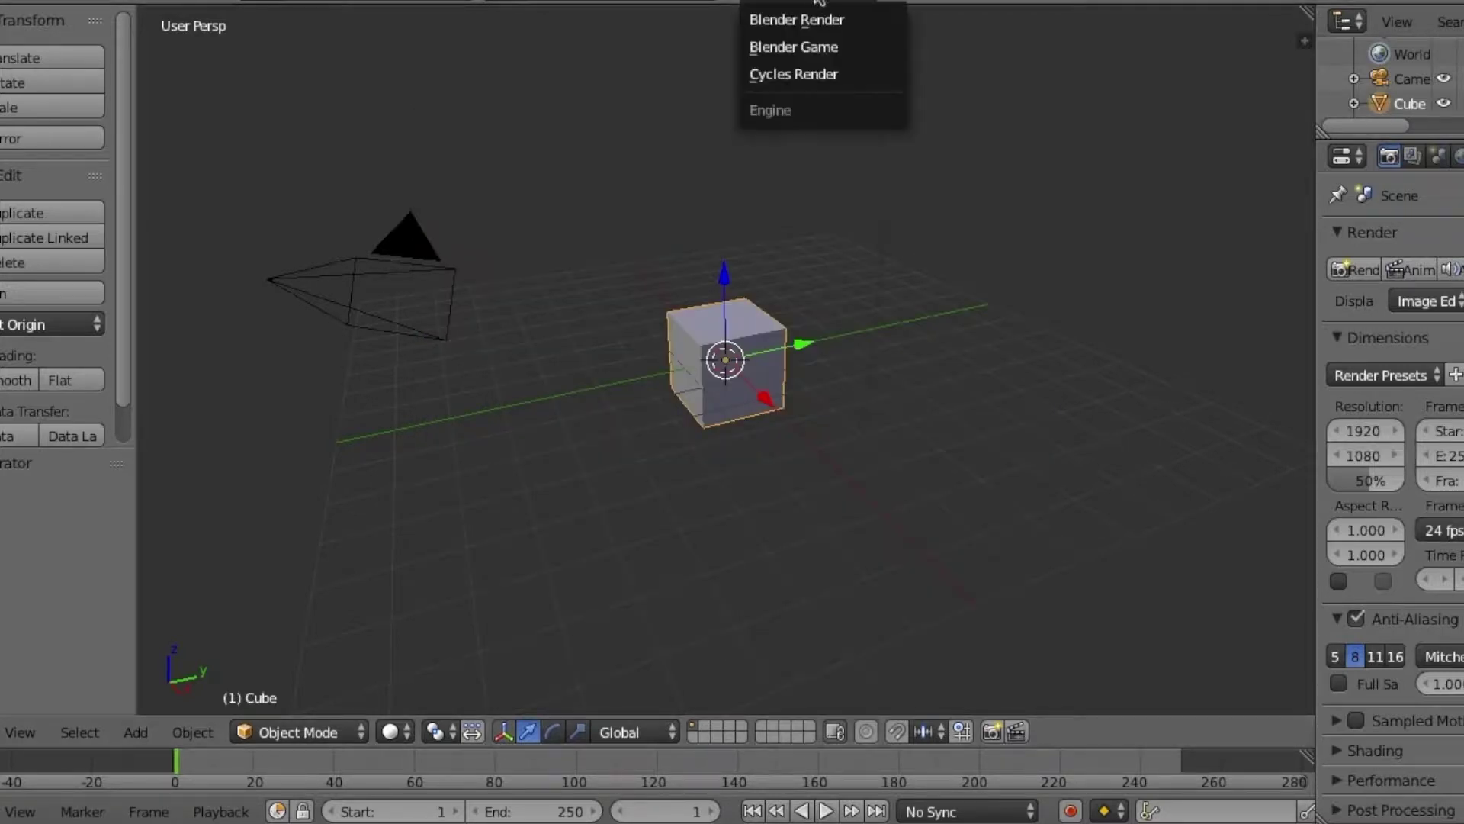
{"action": "left_click", "coordinate": [803, 72]}
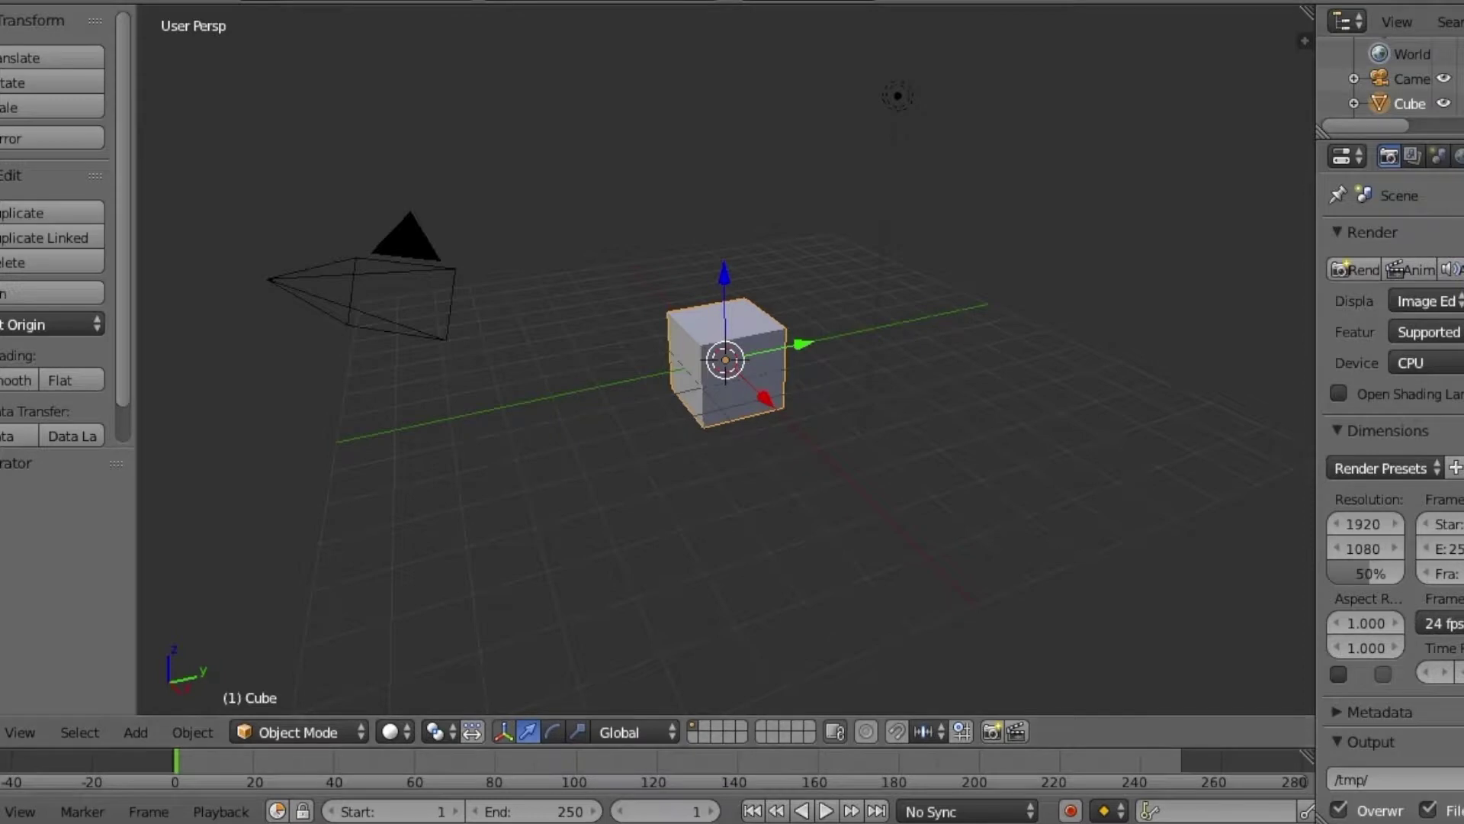
{"action": "key", "text": "x"}
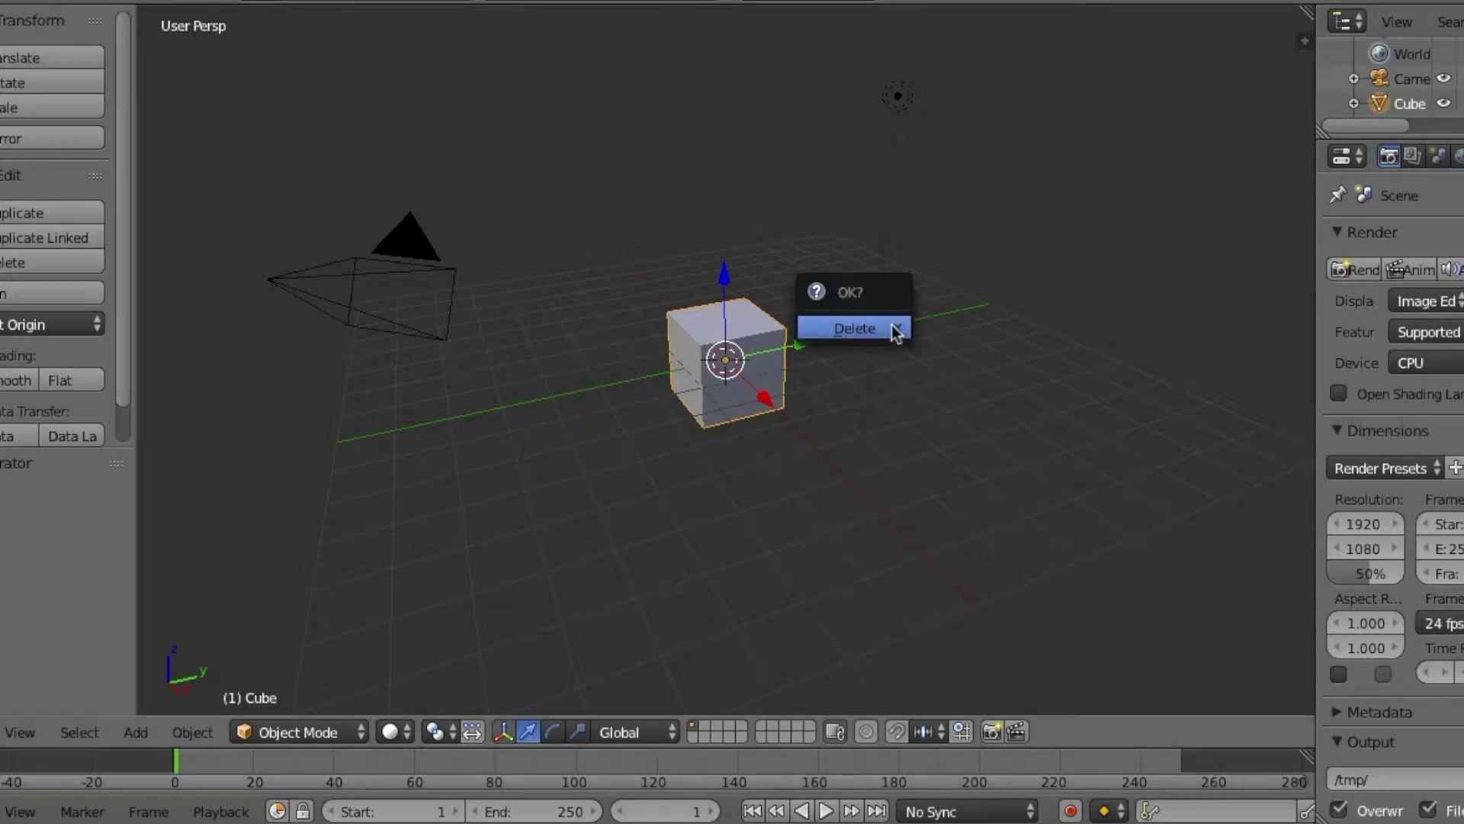
{"action": "left_click", "coordinate": [896, 326]}
Start opening a Blender file and browse to the Rig folder inside RobloxRig_Woman in Downloads.
{"action": "left_click", "coordinate": [14, 0]}
{"action": "left_click", "coordinate": [24, 18]}
{"action": "left_click", "coordinate": [248, 125]}
{"action": "left_click", "coordinate": [35, 4]}
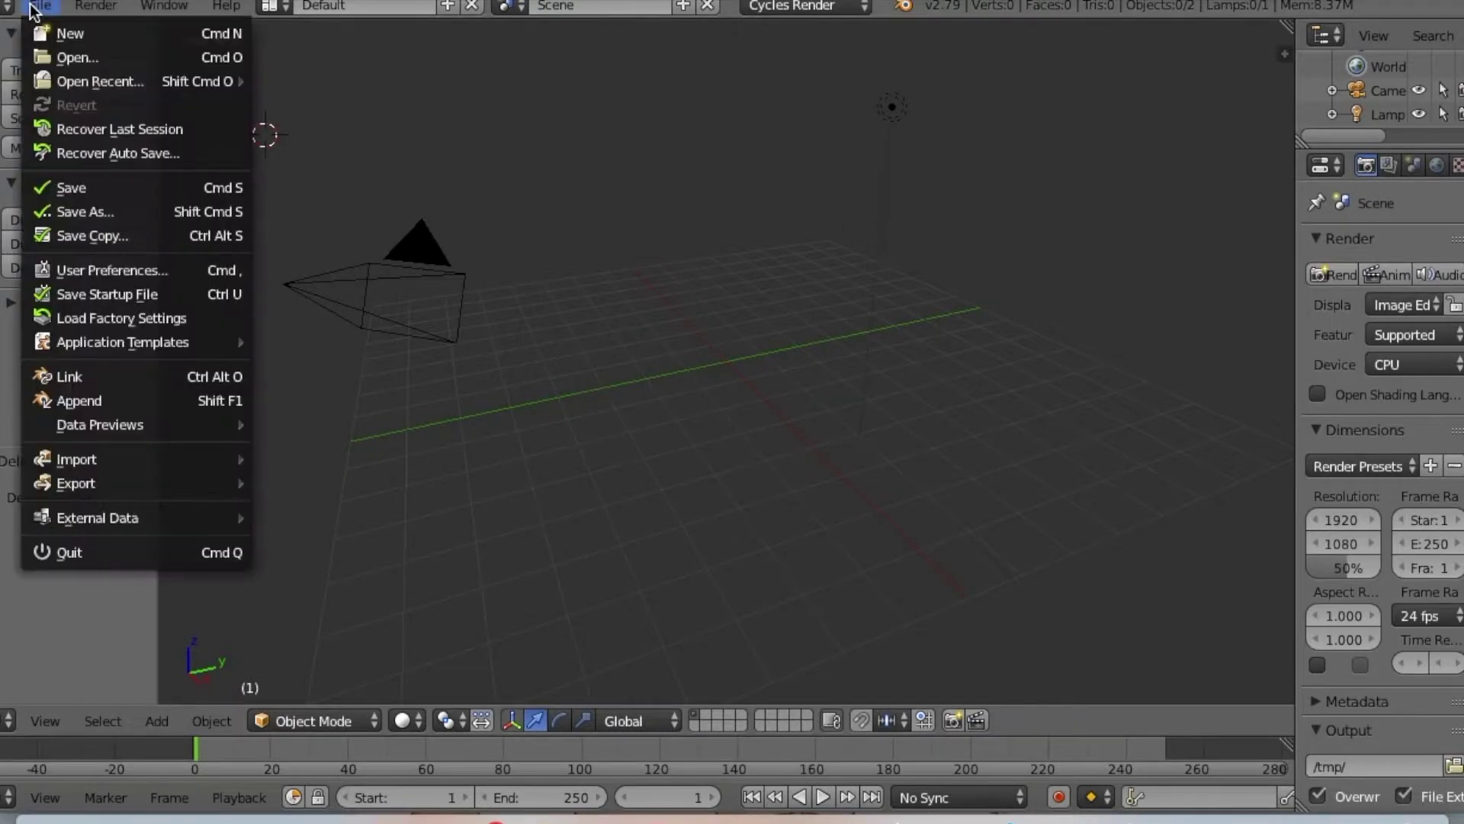
{"action": "left_click", "coordinate": [43, 8]}
{"action": "mouse_move", "coordinate": [64, 82]}
{"action": "left_click", "coordinate": [76, 57]}
{"action": "left_click", "coordinate": [322, 122]}
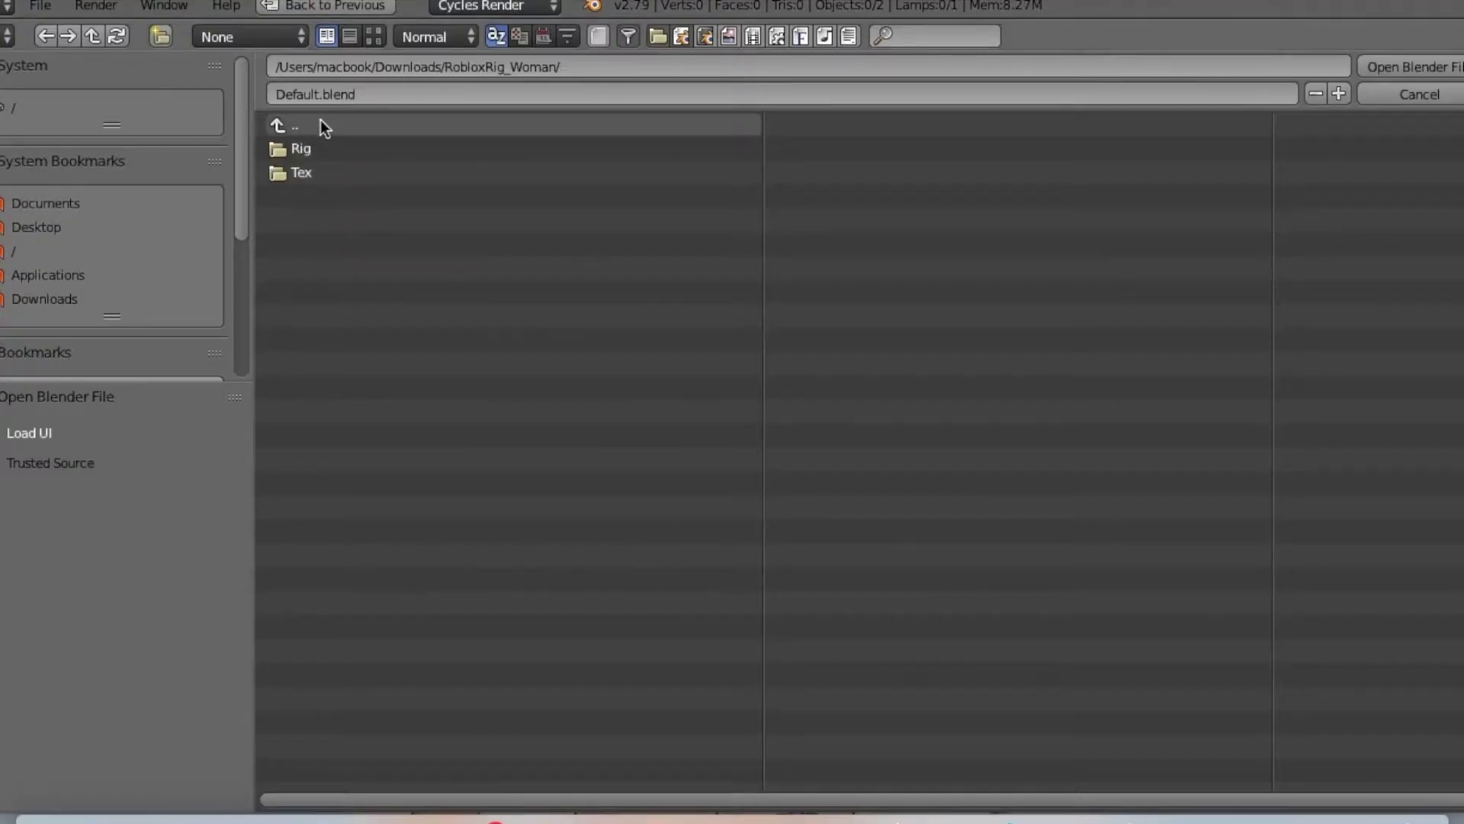
{"action": "left_click", "coordinate": [315, 125]}
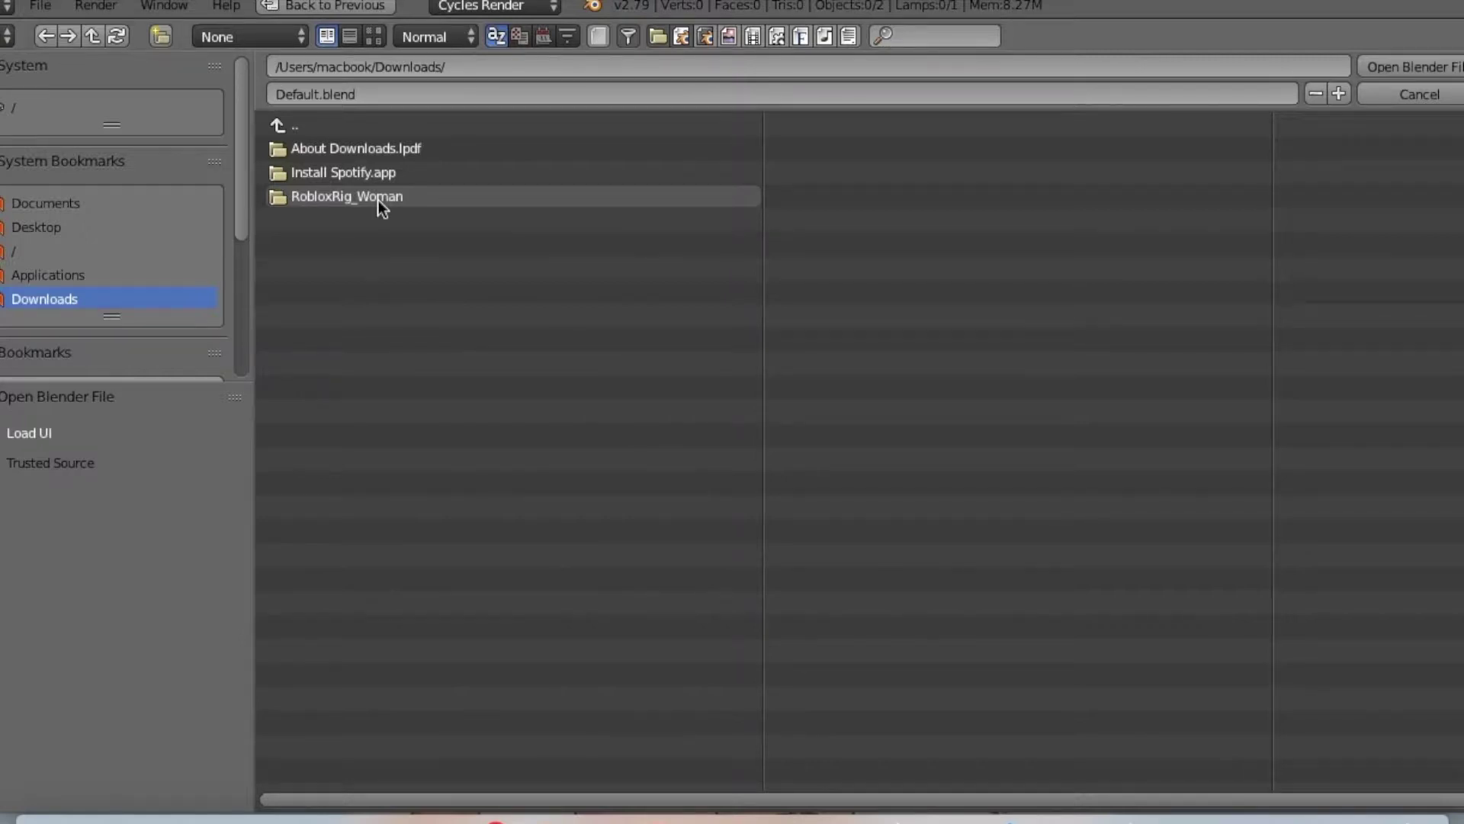
{"action": "left_click", "coordinate": [318, 200]}
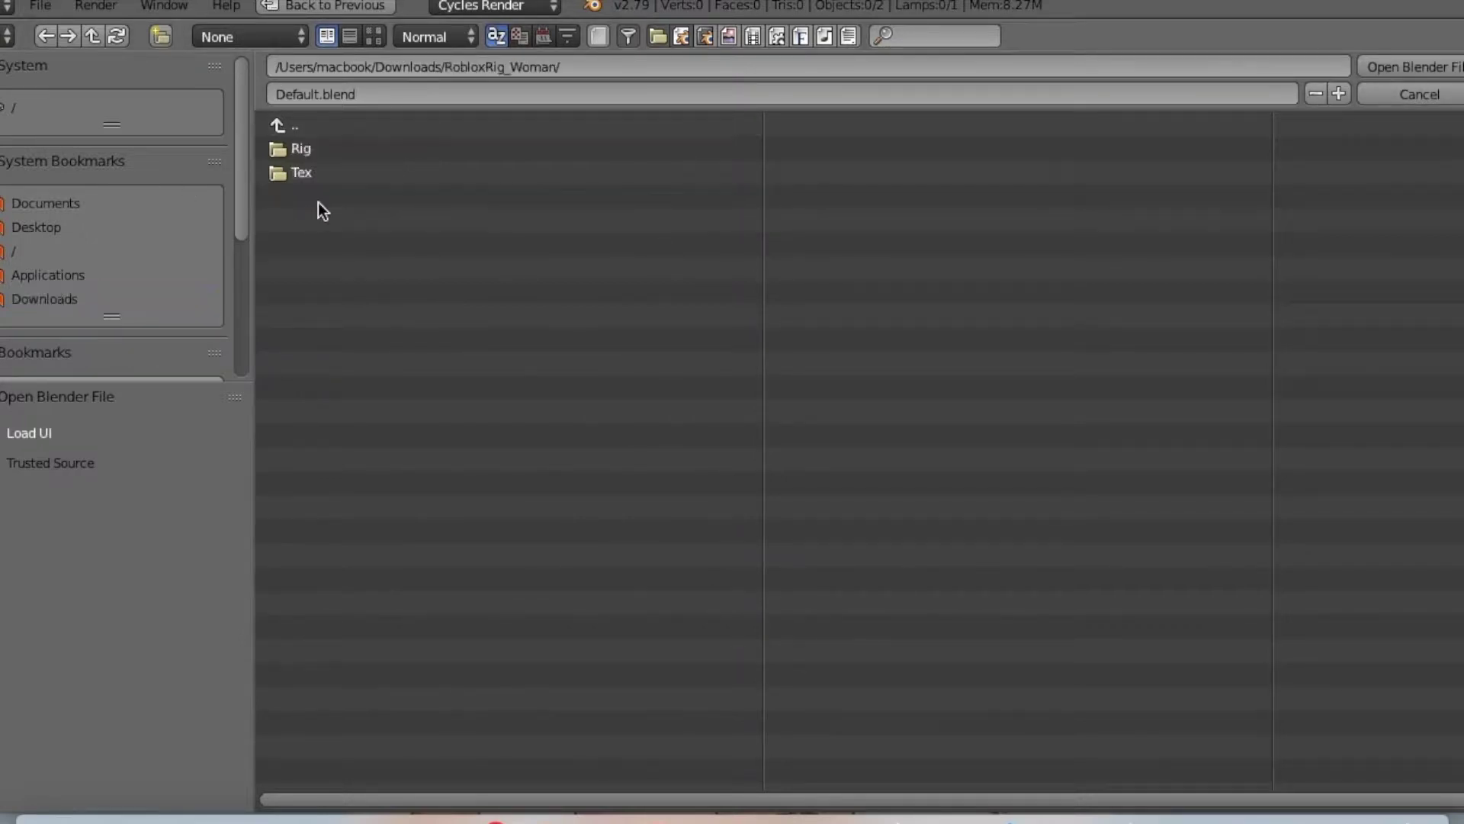
{"action": "left_click", "coordinate": [328, 142]}
{"action": "left_click", "coordinate": [331, 149]}
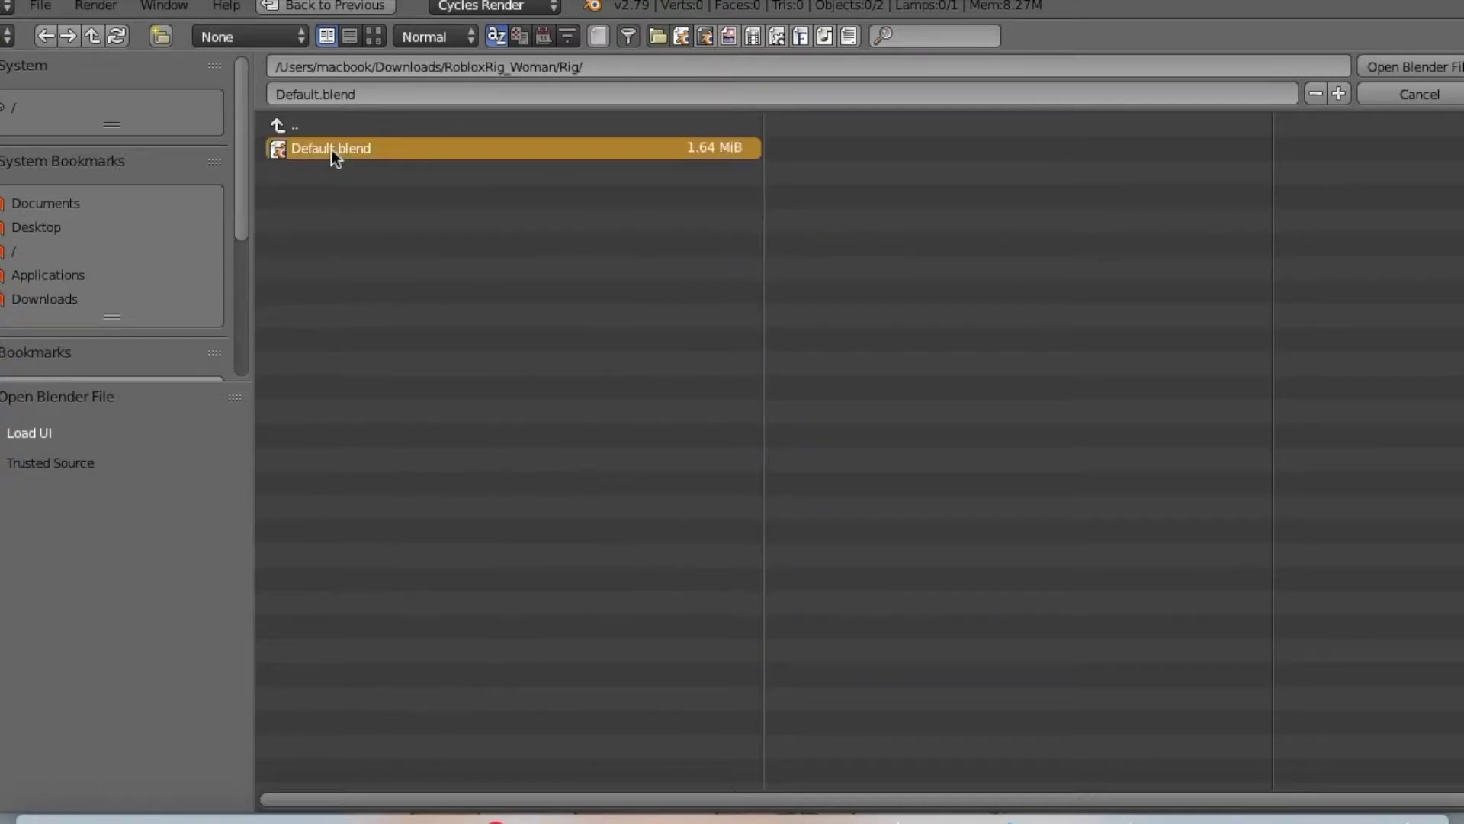
Open Default.blend from the RobloxRig_Woman Rig folder.
{"action": "left_click", "coordinate": [323, 123]}
{"action": "left_click", "coordinate": [322, 124]}
{"action": "left_click", "coordinate": [314, 198]}
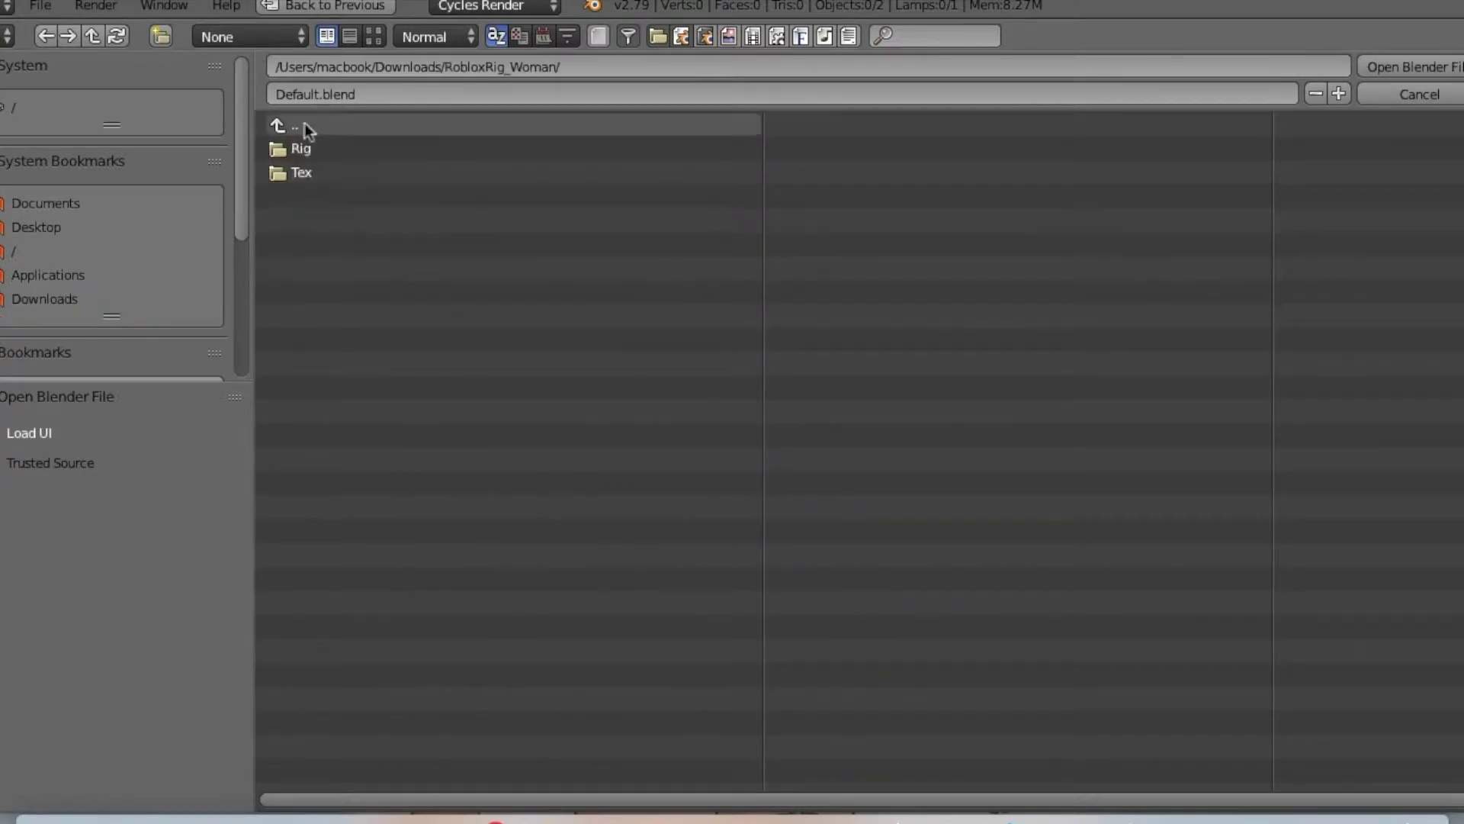
{"action": "left_click", "coordinate": [312, 148]}
{"action": "left_click", "coordinate": [333, 150]}
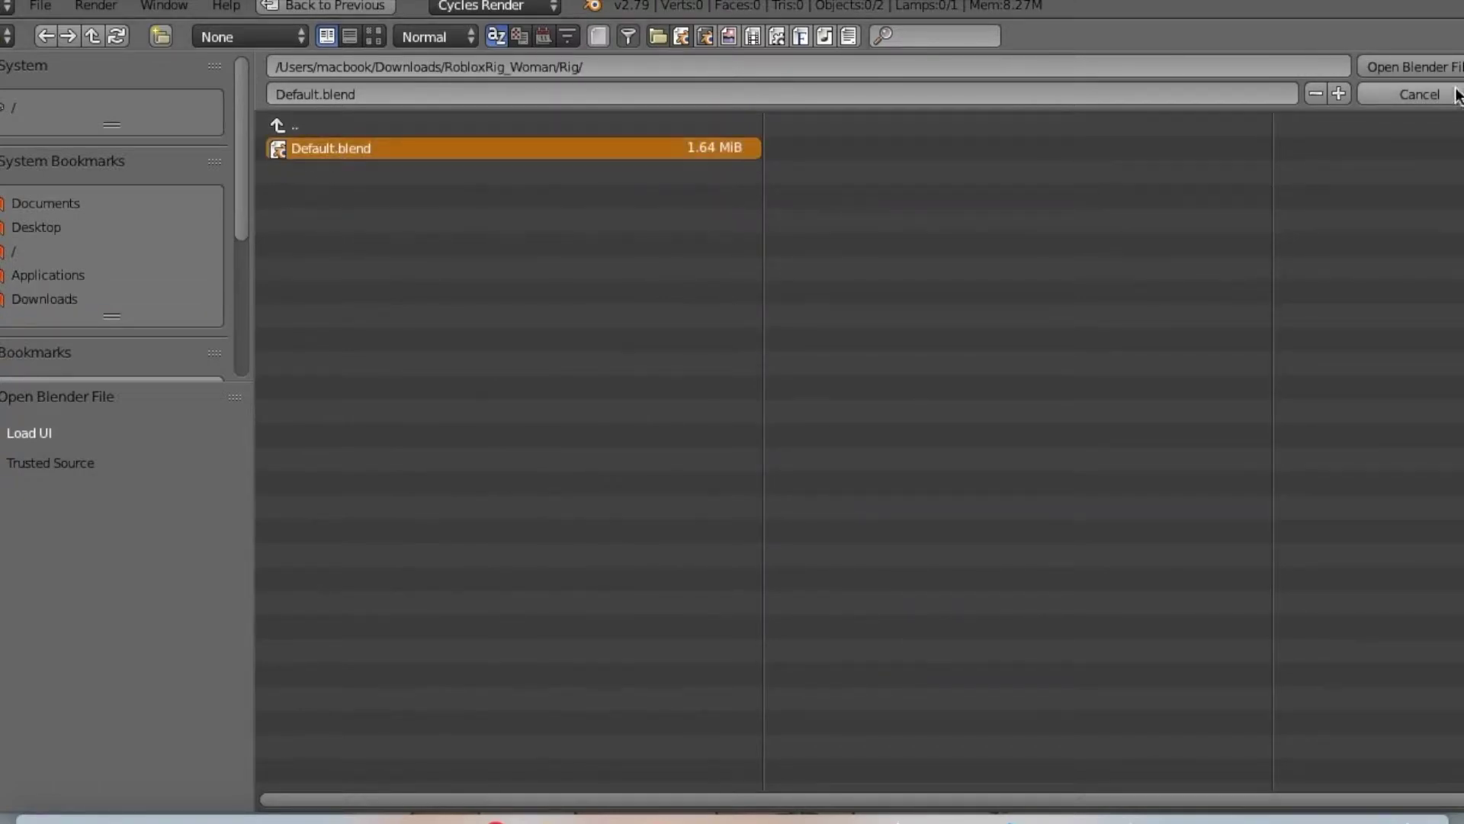
{"action": "left_click", "coordinate": [1449, 66]}
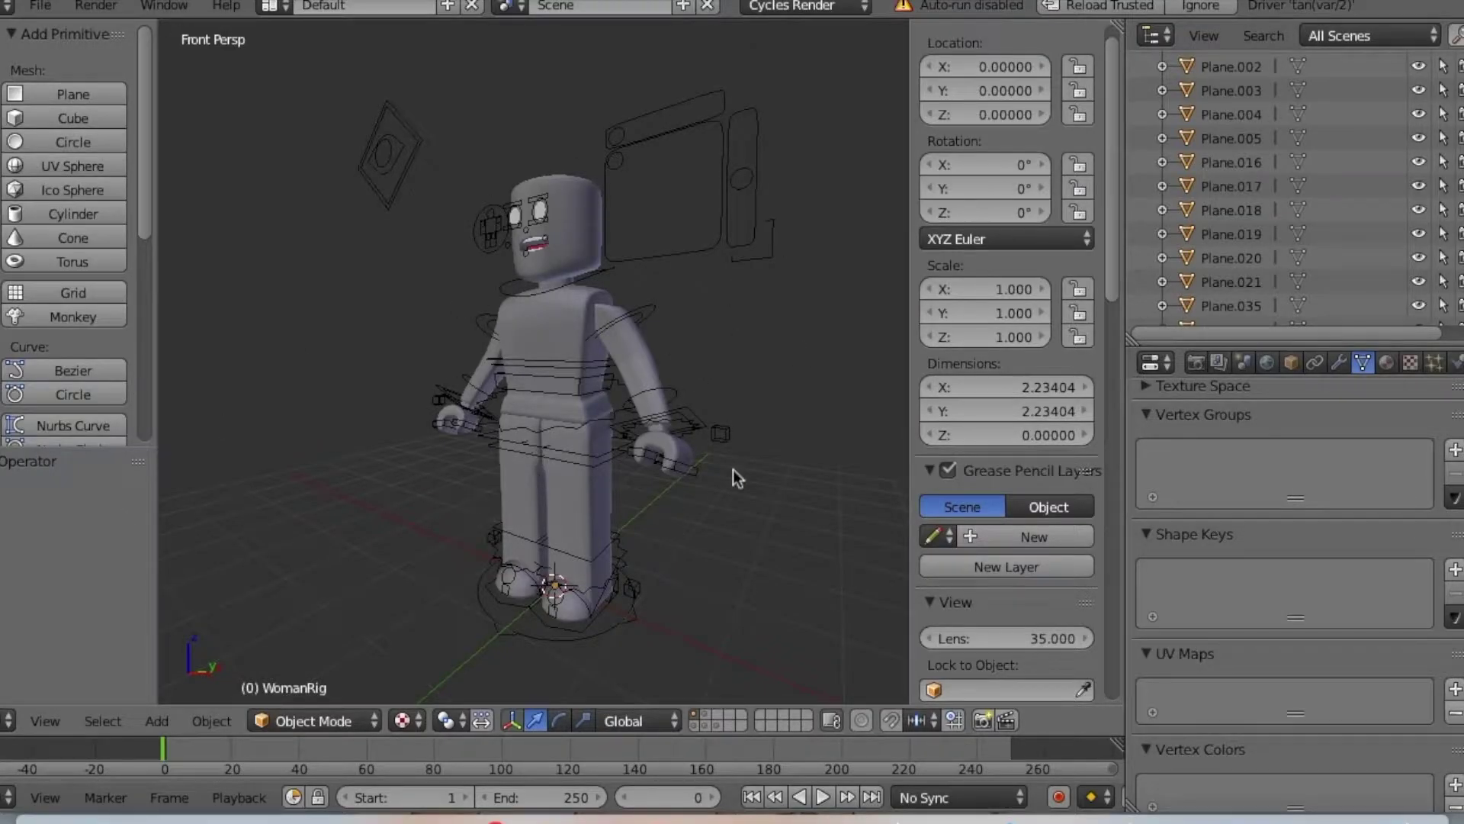
Delete the woman rig's head mesh.
{"action": "key", "text": "shift+f"}
{"action": "key", "text": "a"}
{"action": "key", "text": "w"}
{"action": "key", "text": "a"}
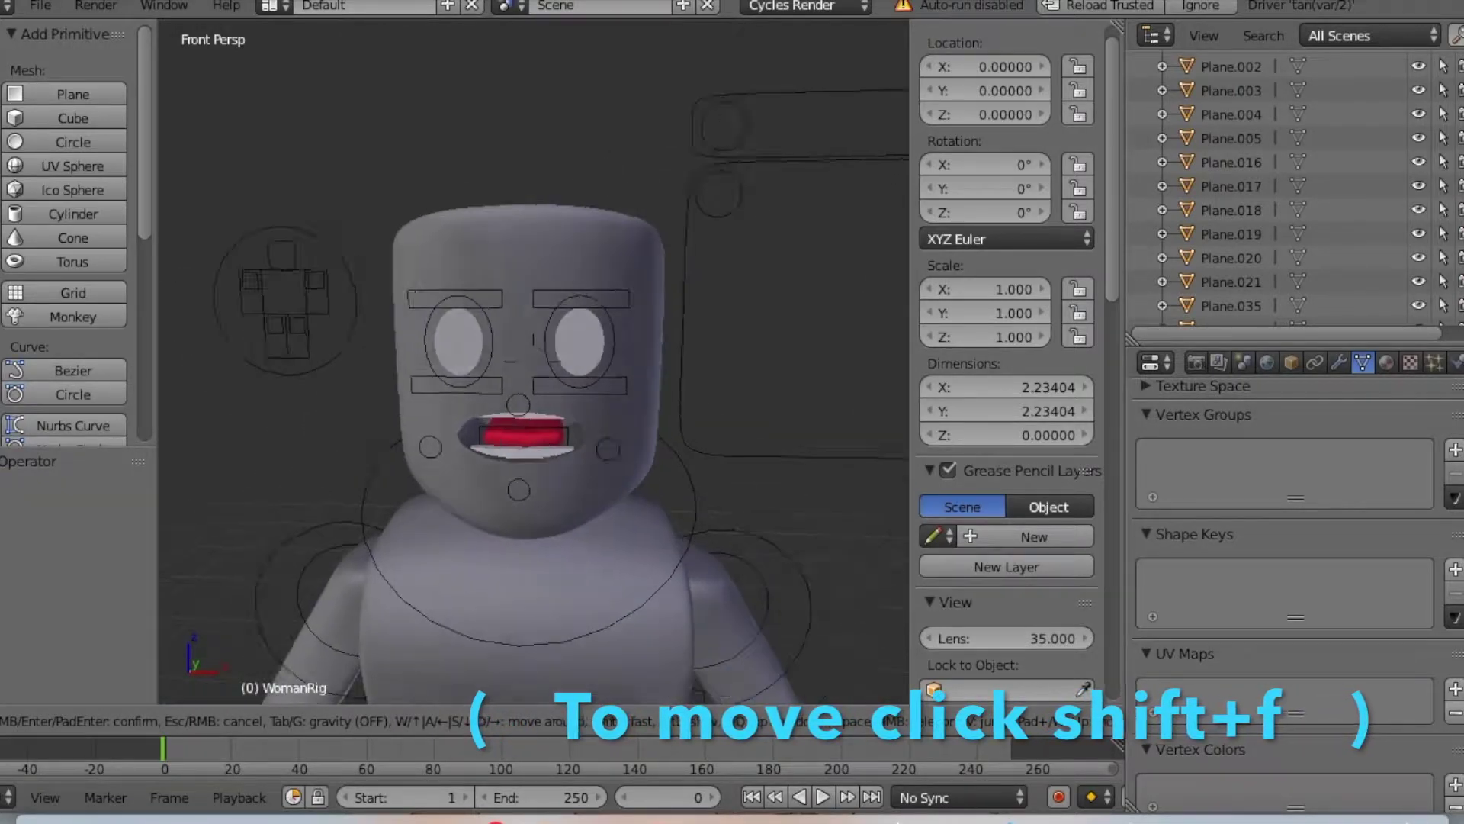
{"action": "left_click", "coordinate": [534, 361]}
{"action": "right_click", "coordinate": [466, 256]}
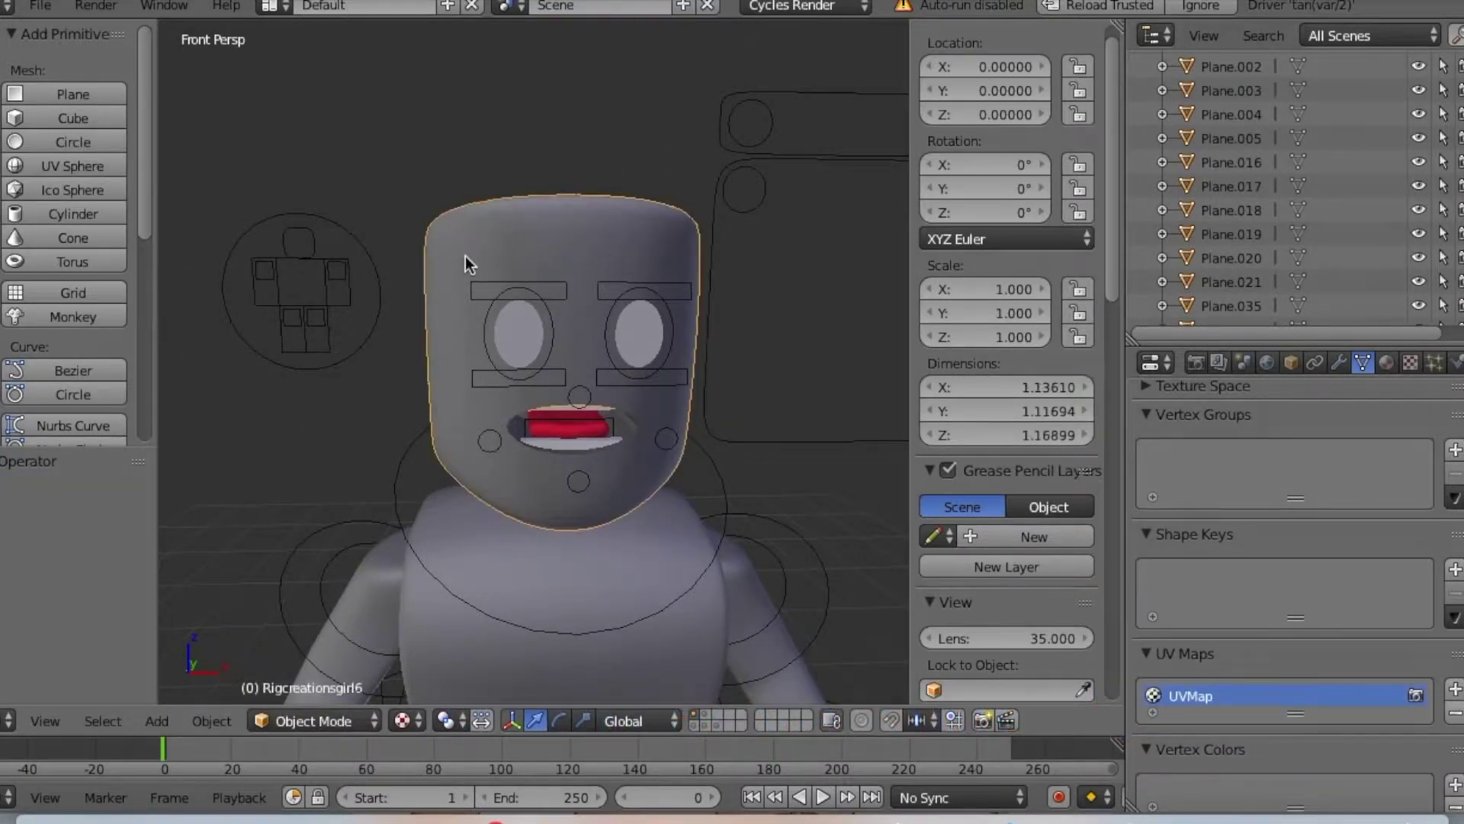
{"action": "key", "text": "x"}
{"action": "left_click", "coordinate": [465, 257]}
Delete the rig's two eye meshes and the leftover mouth parts.
{"action": "right_click", "coordinate": [513, 341]}
{"action": "key", "text": "x"}
{"action": "left_click", "coordinate": [512, 351]}
{"action": "right_click", "coordinate": [557, 435]}
{"action": "key", "text": "x"}
{"action": "left_click", "coordinate": [555, 436]}
{"action": "right_click", "coordinate": [551, 406]}
{"action": "key", "text": "x"}
{"action": "left_click", "coordinate": [550, 405]}
{"action": "right_click", "coordinate": [643, 346]}
{"action": "key", "text": "x"}
{"action": "left_click", "coordinate": [644, 346]}
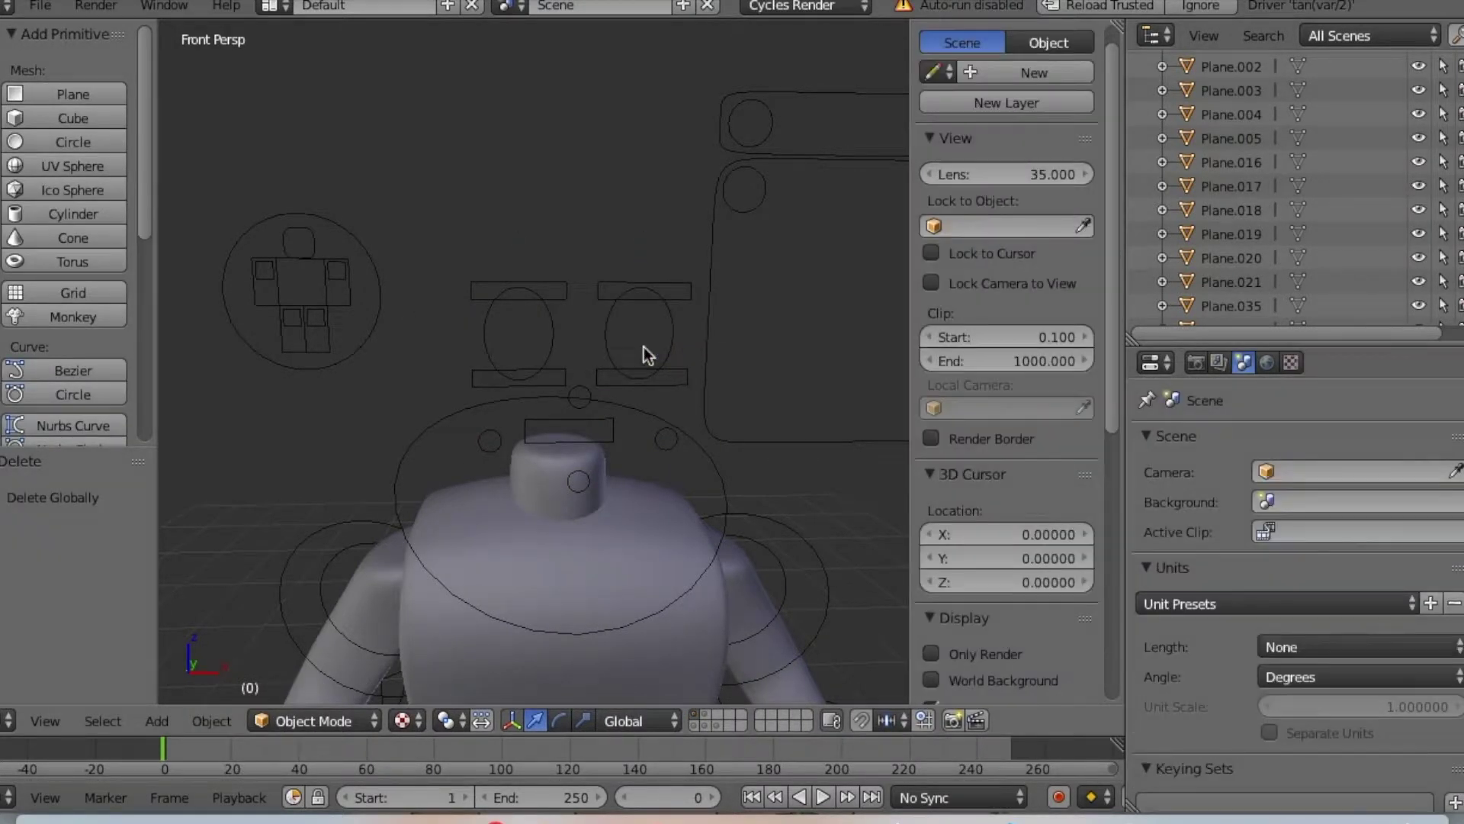
Select the rig's left arm mesh, Rigcreationsgirl5, with the whole headless body in sight.
{"action": "key", "text": "shift+f"}
{"action": "key", "text": "s"}
{"action": "key", "text": "d"}
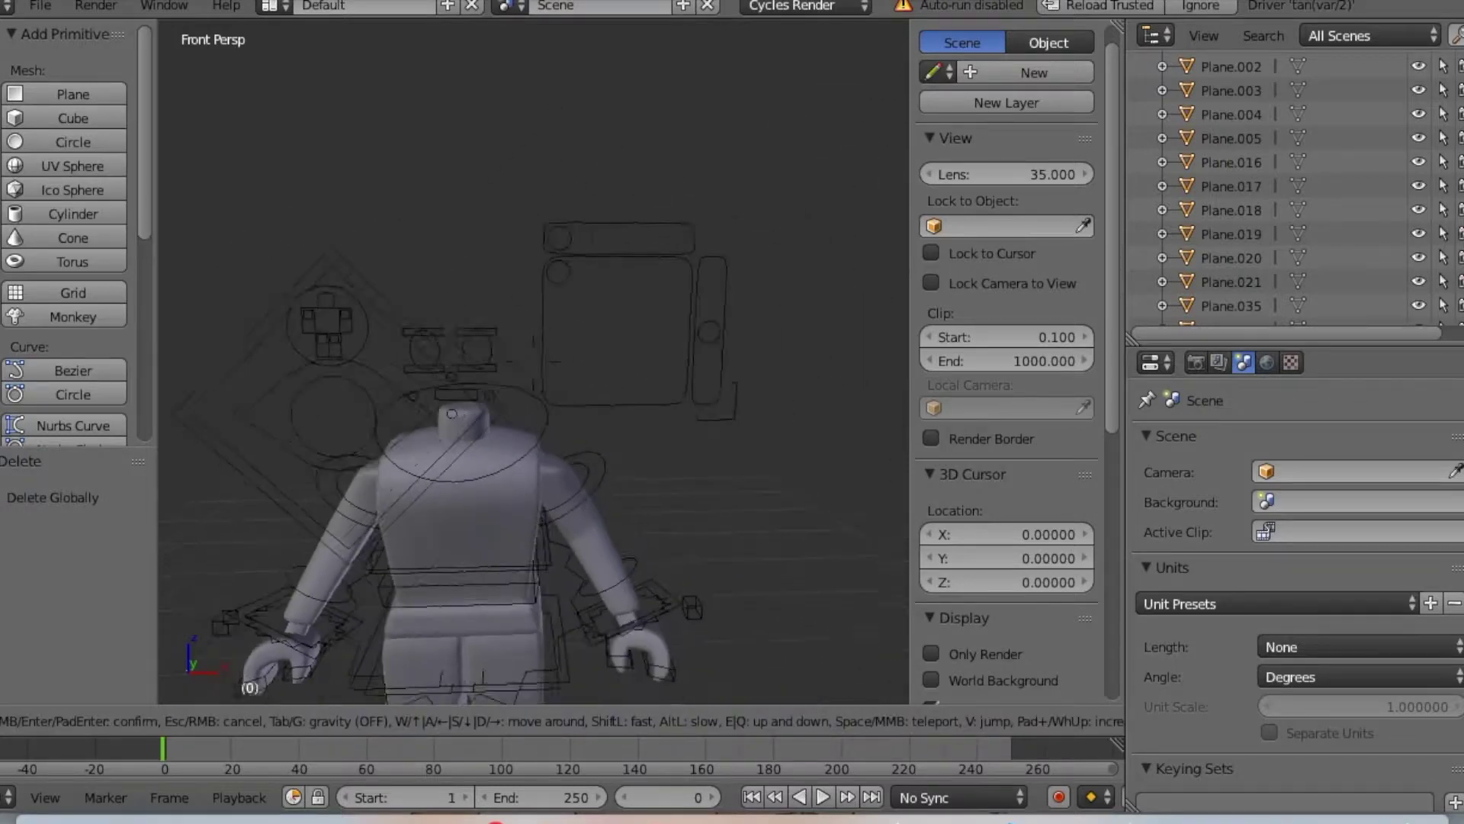
{"action": "key", "text": "w"}
{"action": "key", "text": "s"}
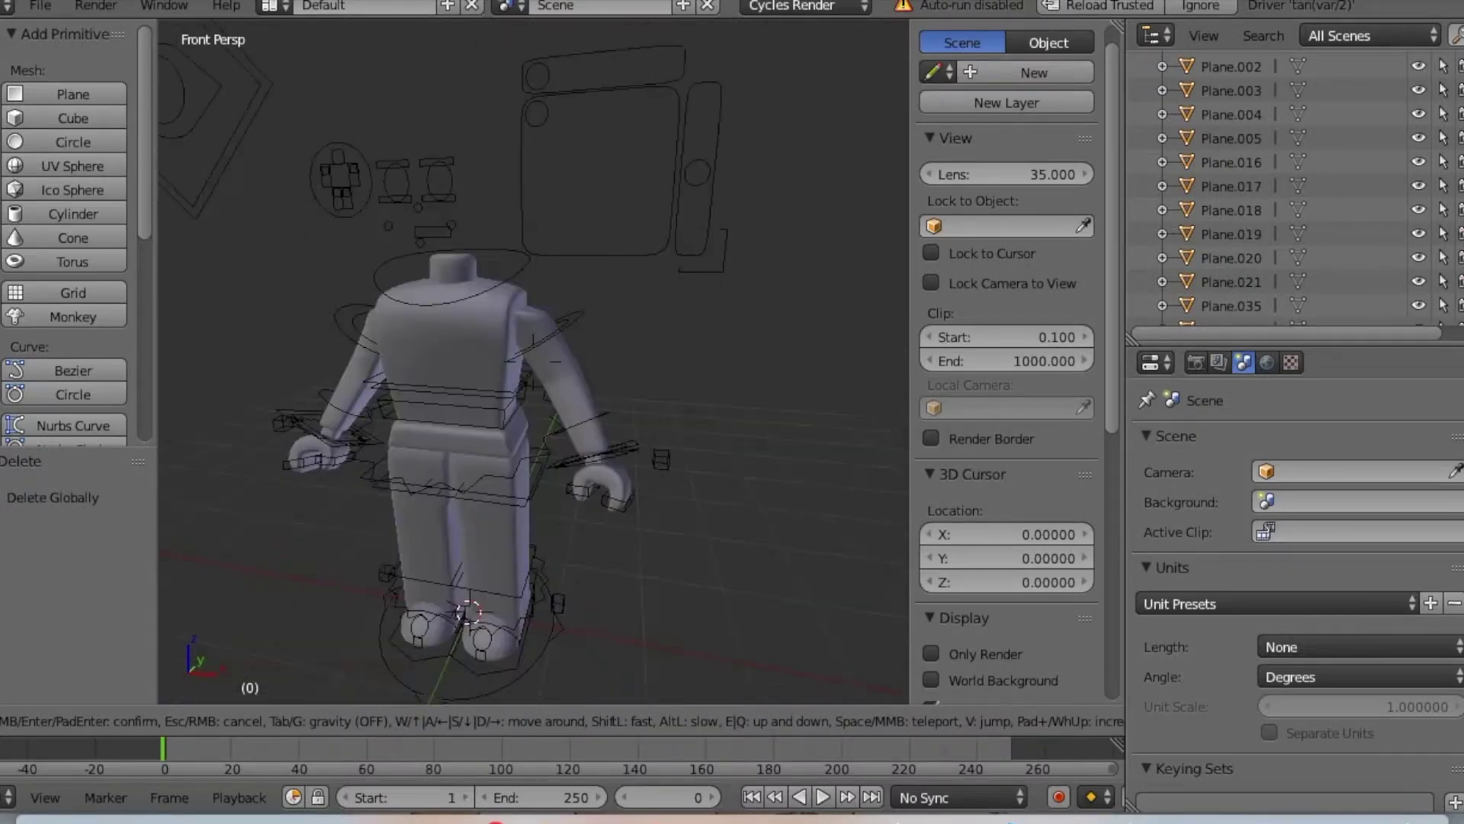
{"action": "key", "text": "w"}
{"action": "left_click", "coordinate": [534, 361]}
{"action": "right_click", "coordinate": [587, 378]}
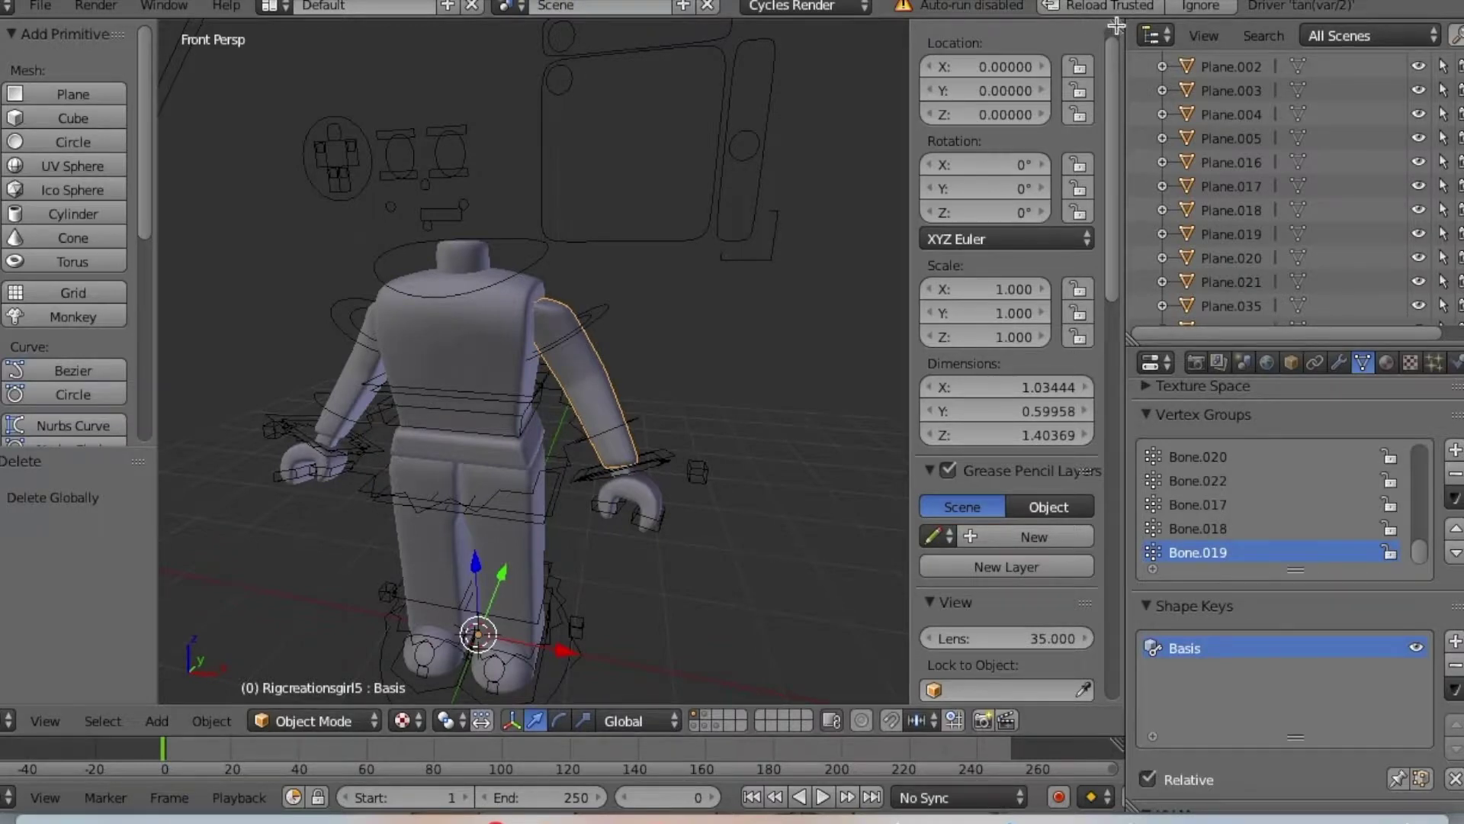
Split the 3D view into two areas and turn one into a Node Editor showing the Rigcreationsgirl1Mtl material.
{"action": "left_click_drag", "start_coordinate": [1116, 26], "coordinate": [866, 340]}
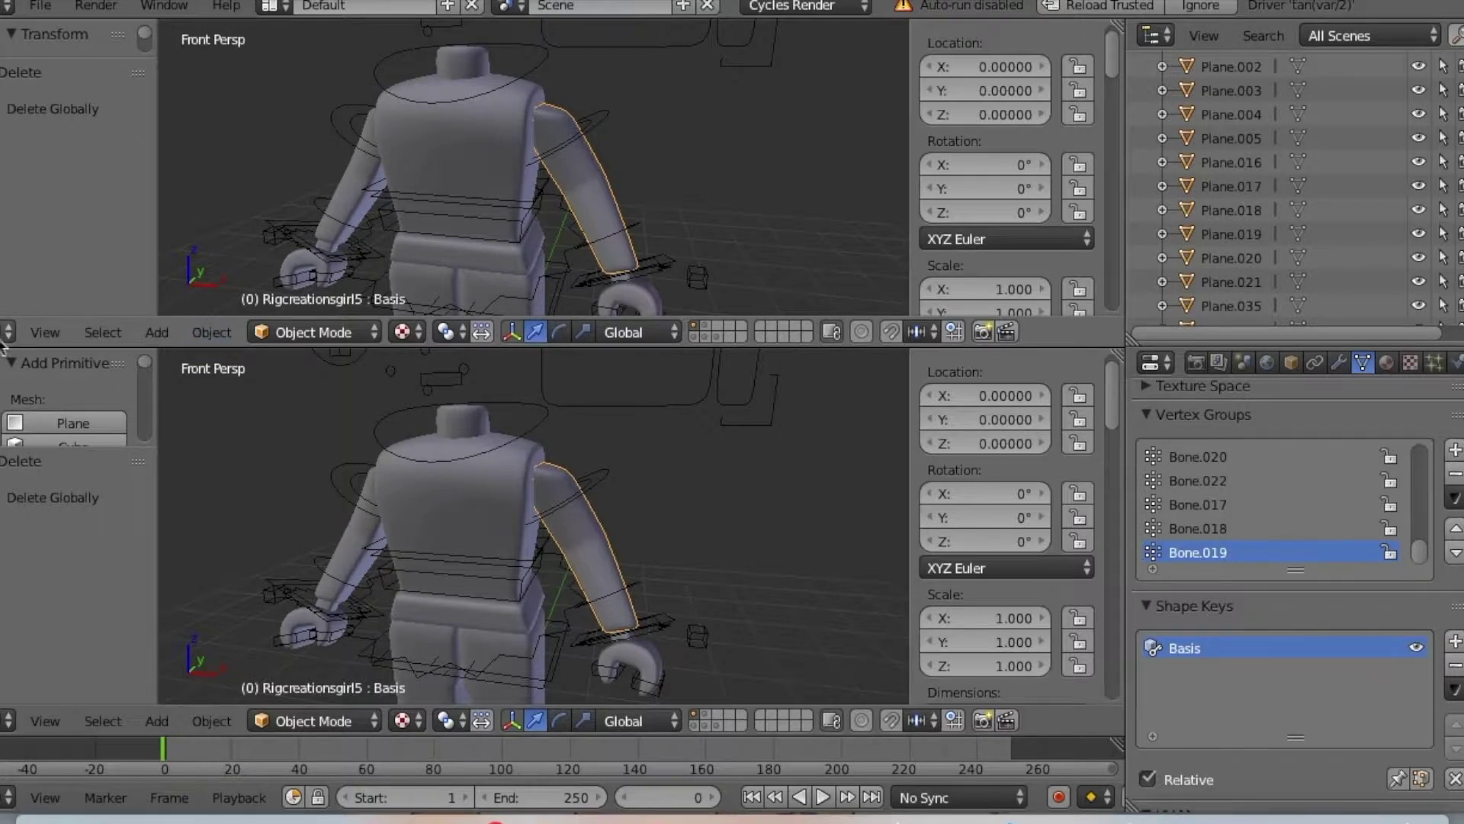
{"action": "left_click", "coordinate": [6, 332]}
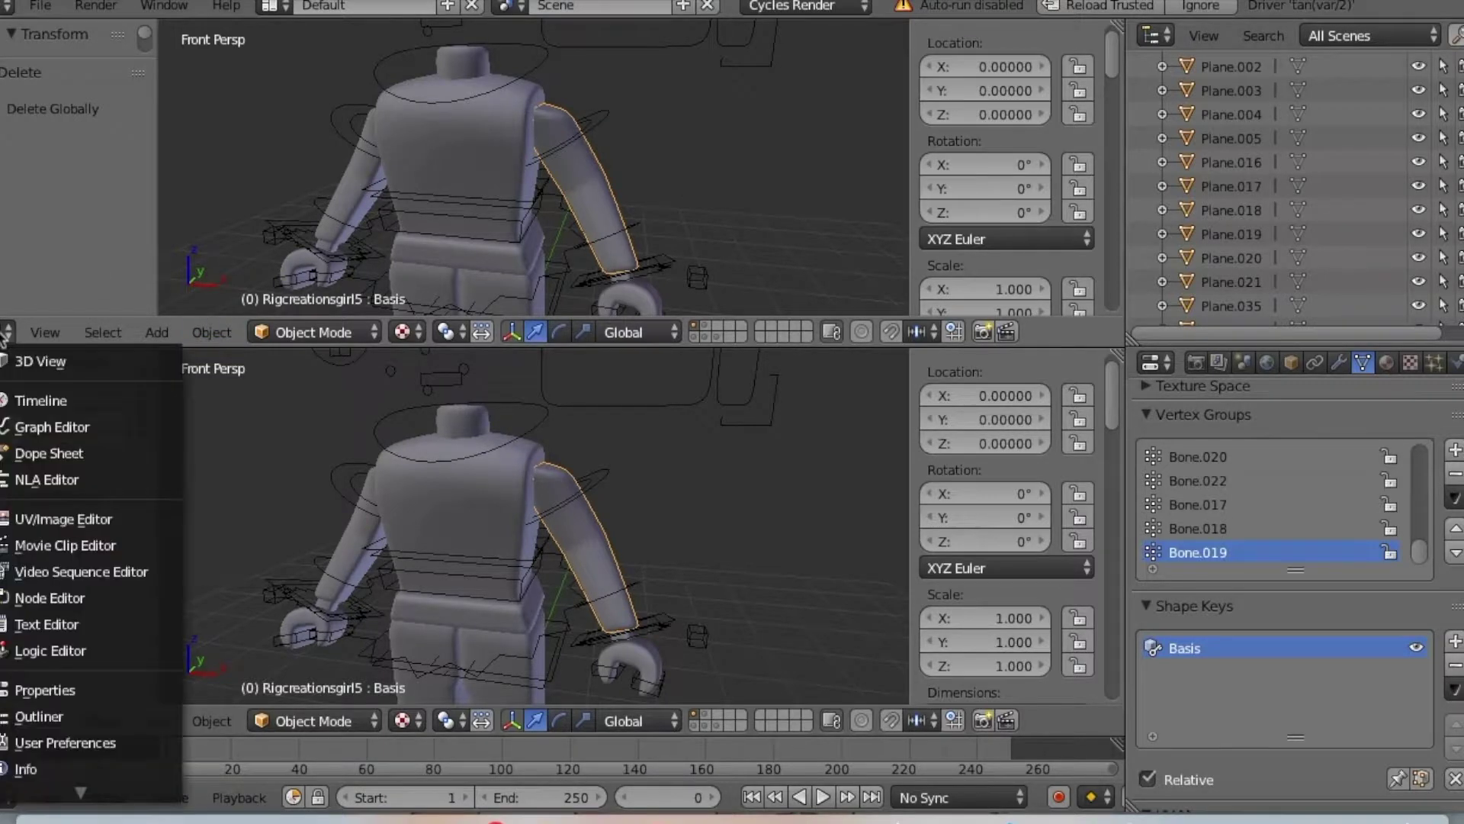
{"action": "left_click", "coordinate": [11, 600]}
{"action": "scroll", "coordinate": [447, 119], "scroll_direction": "down", "scroll_amount": 2}
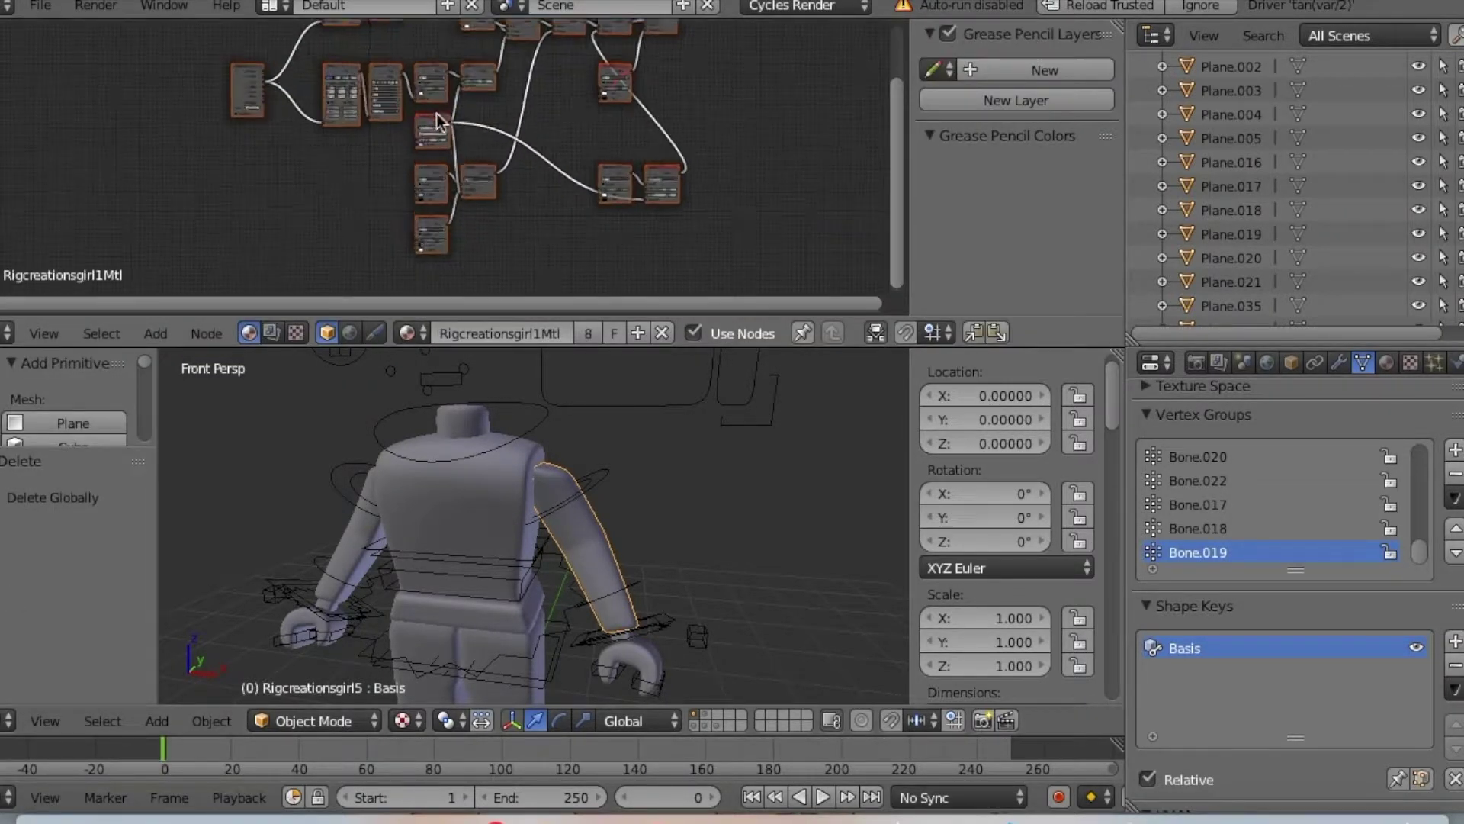
Load the exported character's own Tex.png image from Documents, not Part1Tex.png, into the body material's Image Texture node.
{"action": "scroll", "coordinate": [437, 125], "scroll_direction": "up", "scroll_amount": 7}
{"action": "scroll", "coordinate": [431, 124], "scroll_direction": "up", "scroll_amount": 10}
{"action": "left_click_drag", "start_coordinate": [185, 91], "coordinate": [381, 93]}
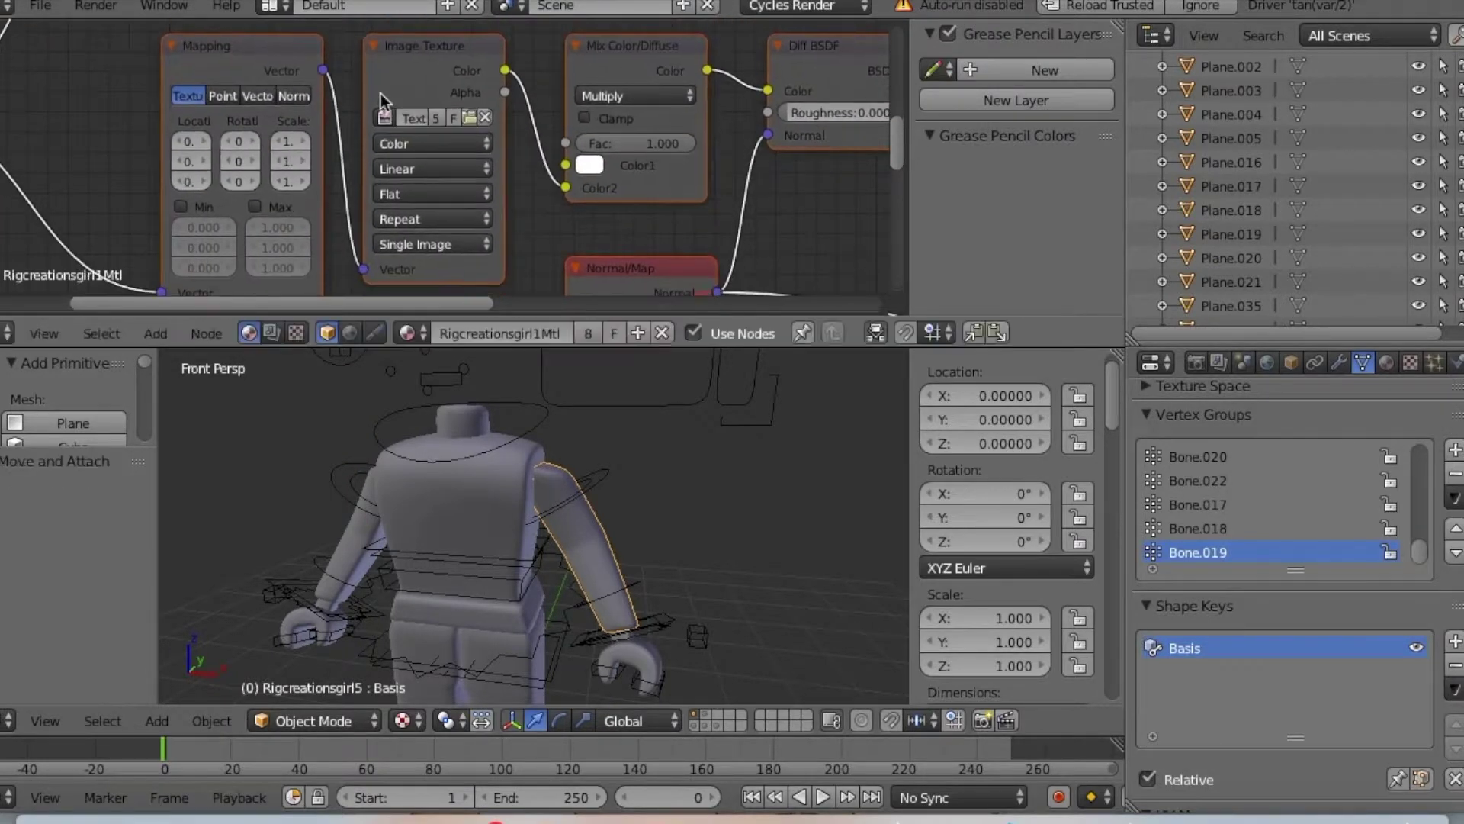
{"action": "left_click", "coordinate": [470, 117]}
{"action": "left_click", "coordinate": [436, 125]}
{"action": "left_click", "coordinate": [102, 204]}
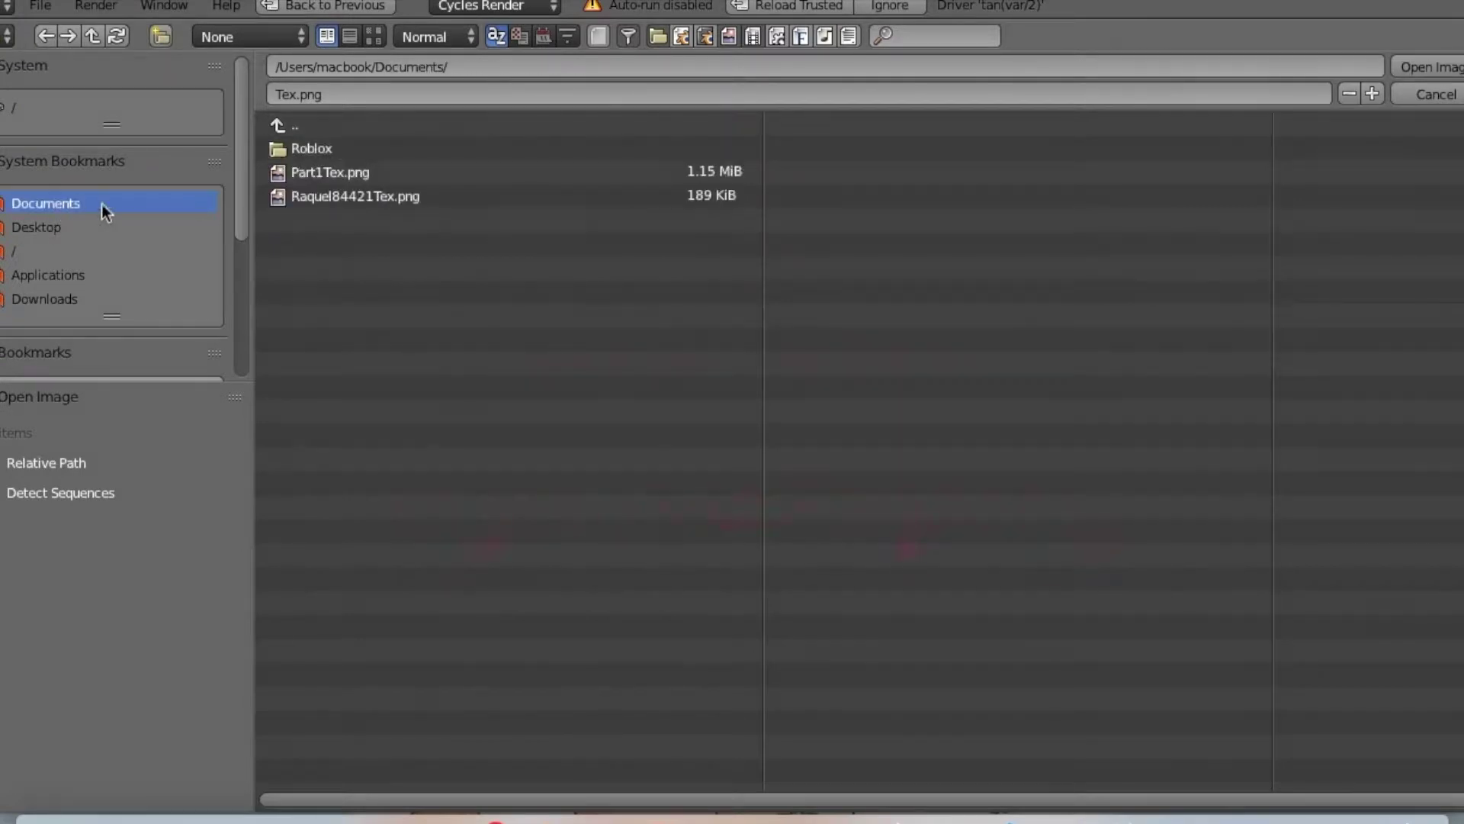
{"action": "left_click", "coordinate": [395, 198]}
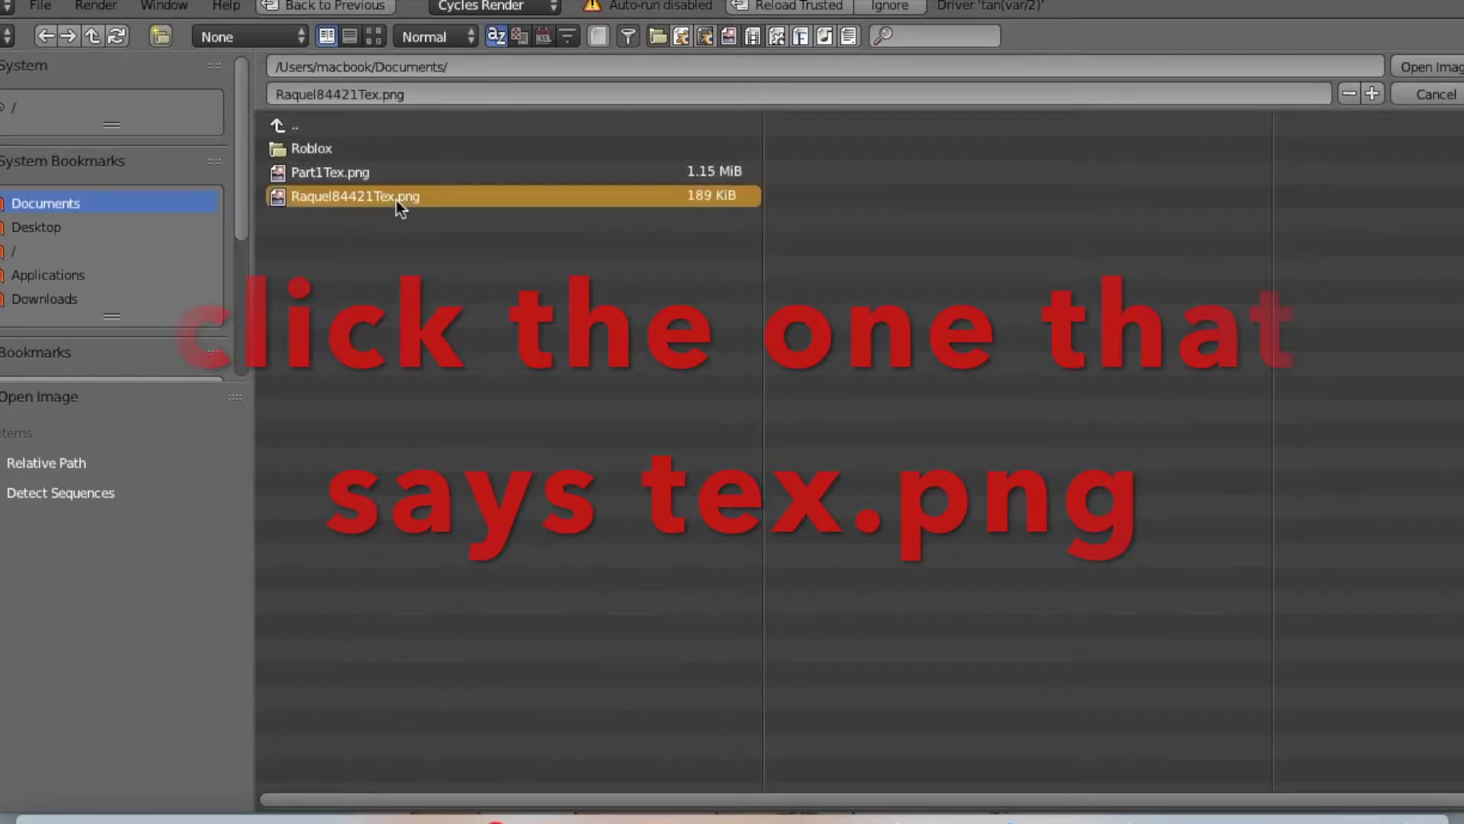
{"action": "left_click", "coordinate": [1452, 66]}
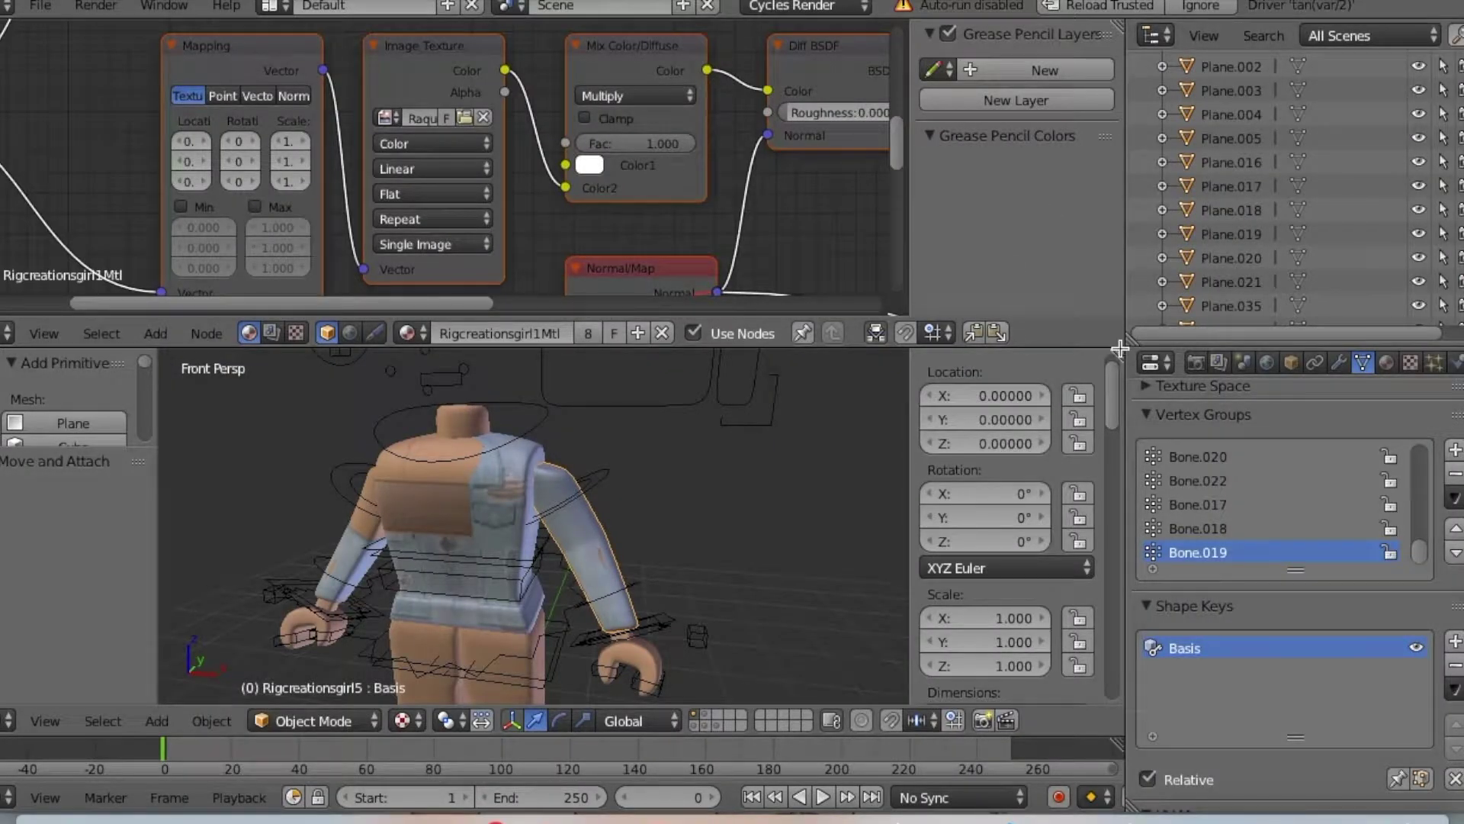
Join the Node Editor area back into the 3D view so that one large viewport remains.
{"action": "left_click_drag", "start_coordinate": [1119, 340], "coordinate": [1110, 112]}
{"action": "key", "text": "Escape"}
{"action": "left_click_drag", "start_coordinate": [1118, 354], "coordinate": [1123, 165]}
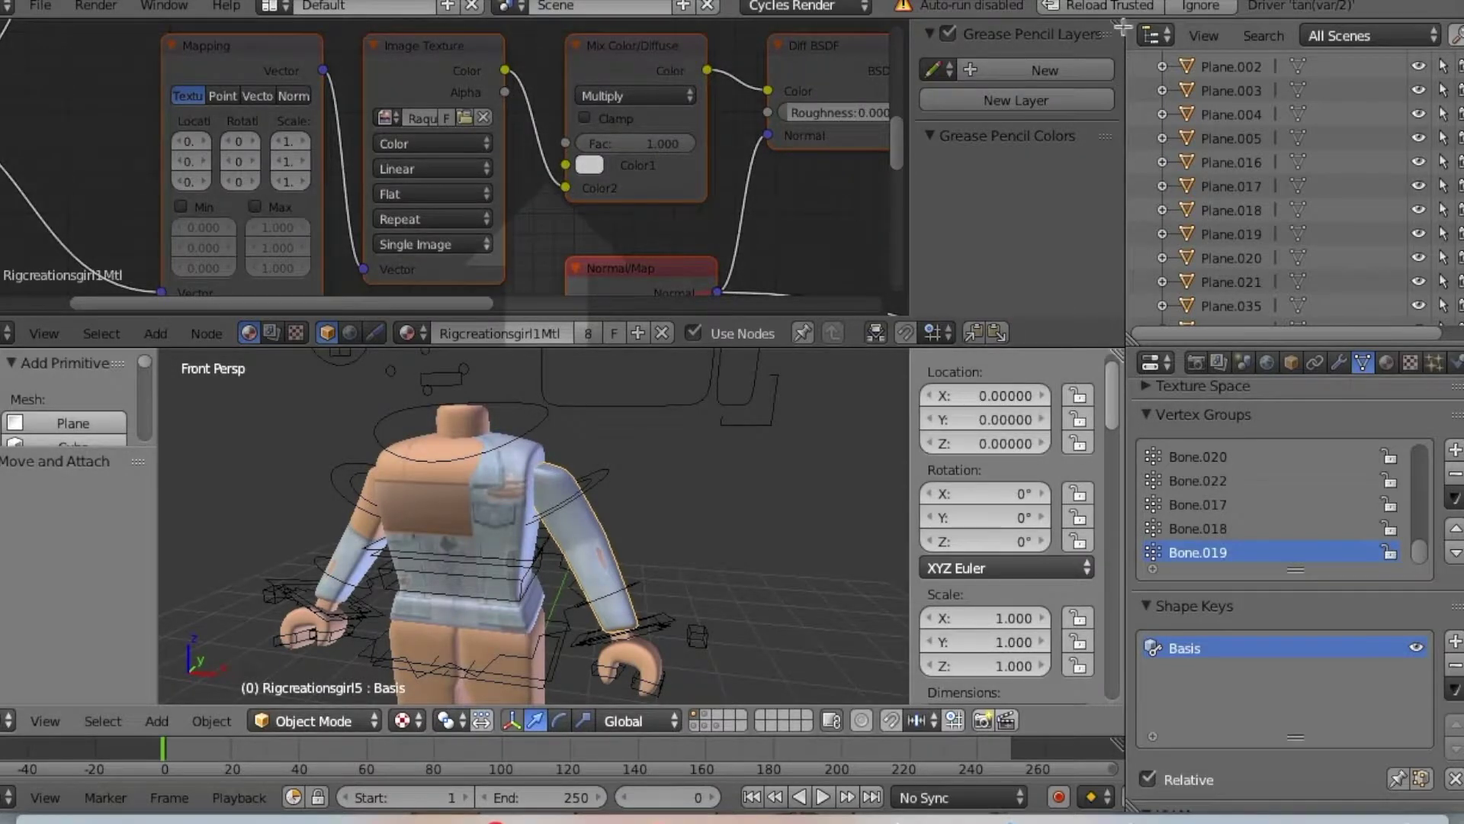
{"action": "left_click_drag", "start_coordinate": [1122, 27], "coordinate": [1121, 31]}
Enable Ambient Occlusion in the 3D viewport's shading settings and hide the viewport properties sidebar.
{"action": "key", "text": "shift+f"}
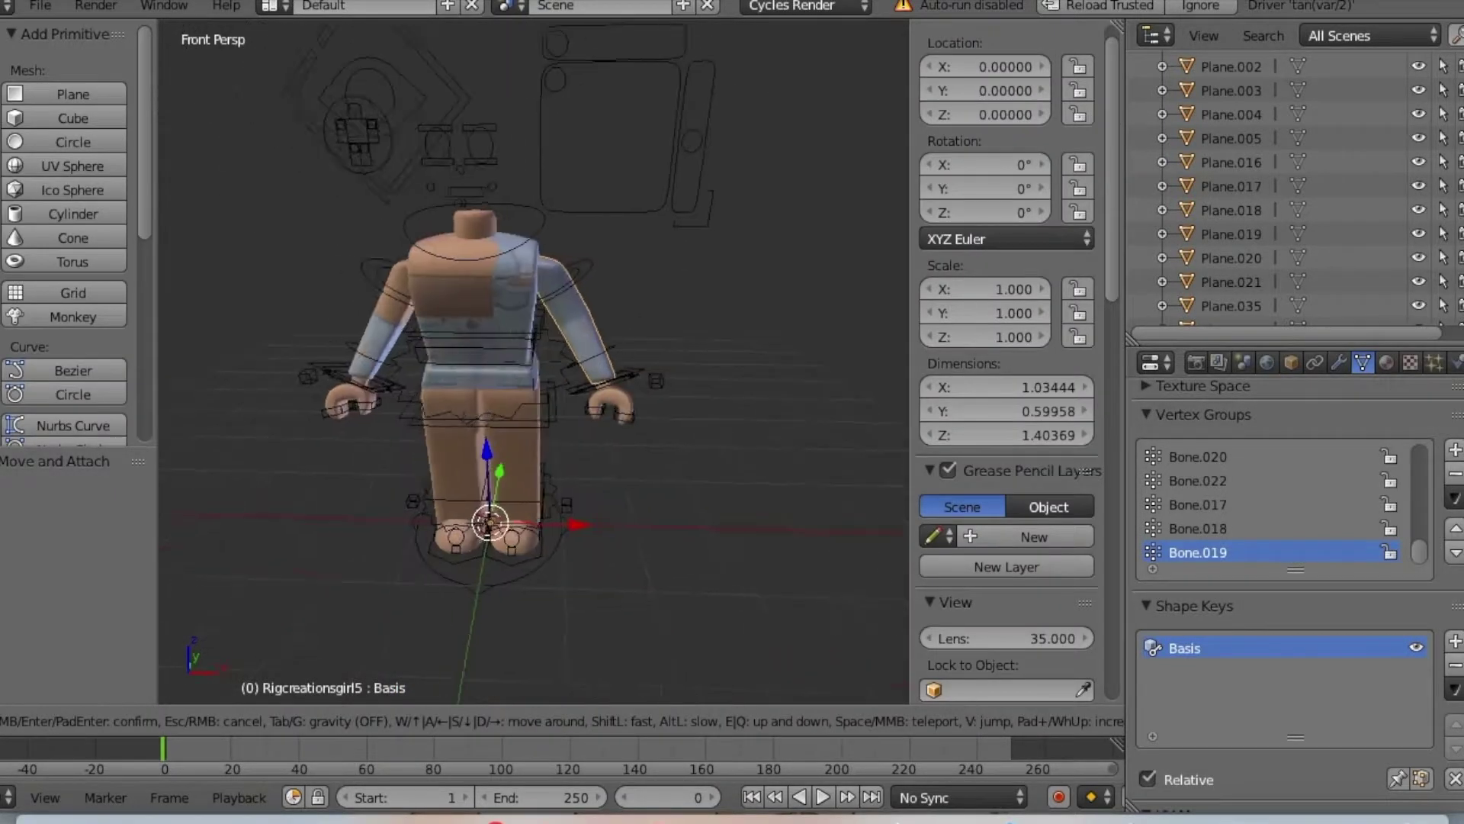
{"action": "key", "text": "s"}
{"action": "left_click", "coordinate": [516, 397]}
{"action": "right_click", "coordinate": [516, 396]}
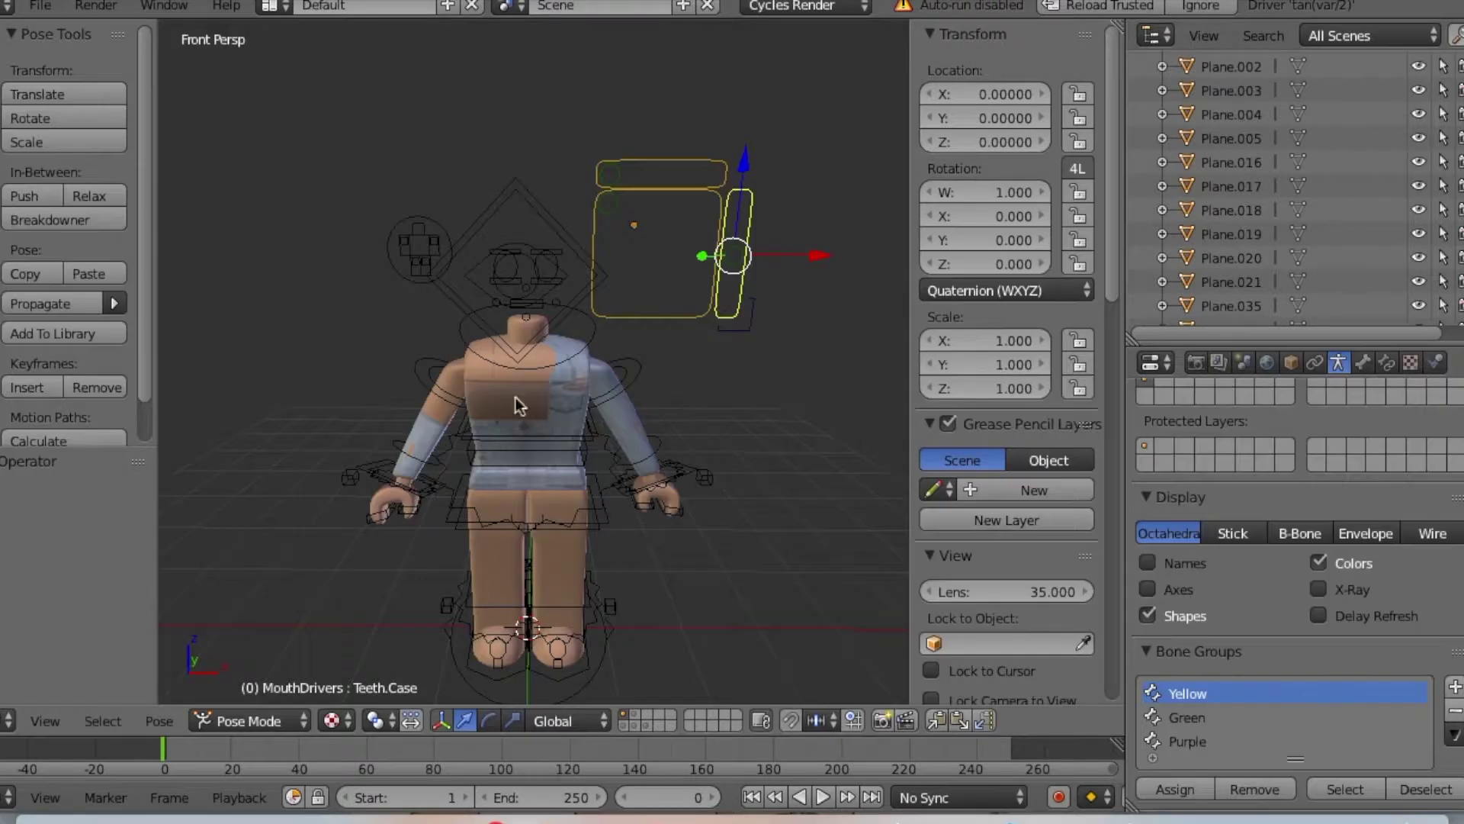
{"action": "scroll", "coordinate": [1011, 450], "scroll_direction": "down", "scroll_amount": 10}
{"action": "scroll", "coordinate": [1013, 449], "scroll_direction": "down", "scroll_amount": 12}
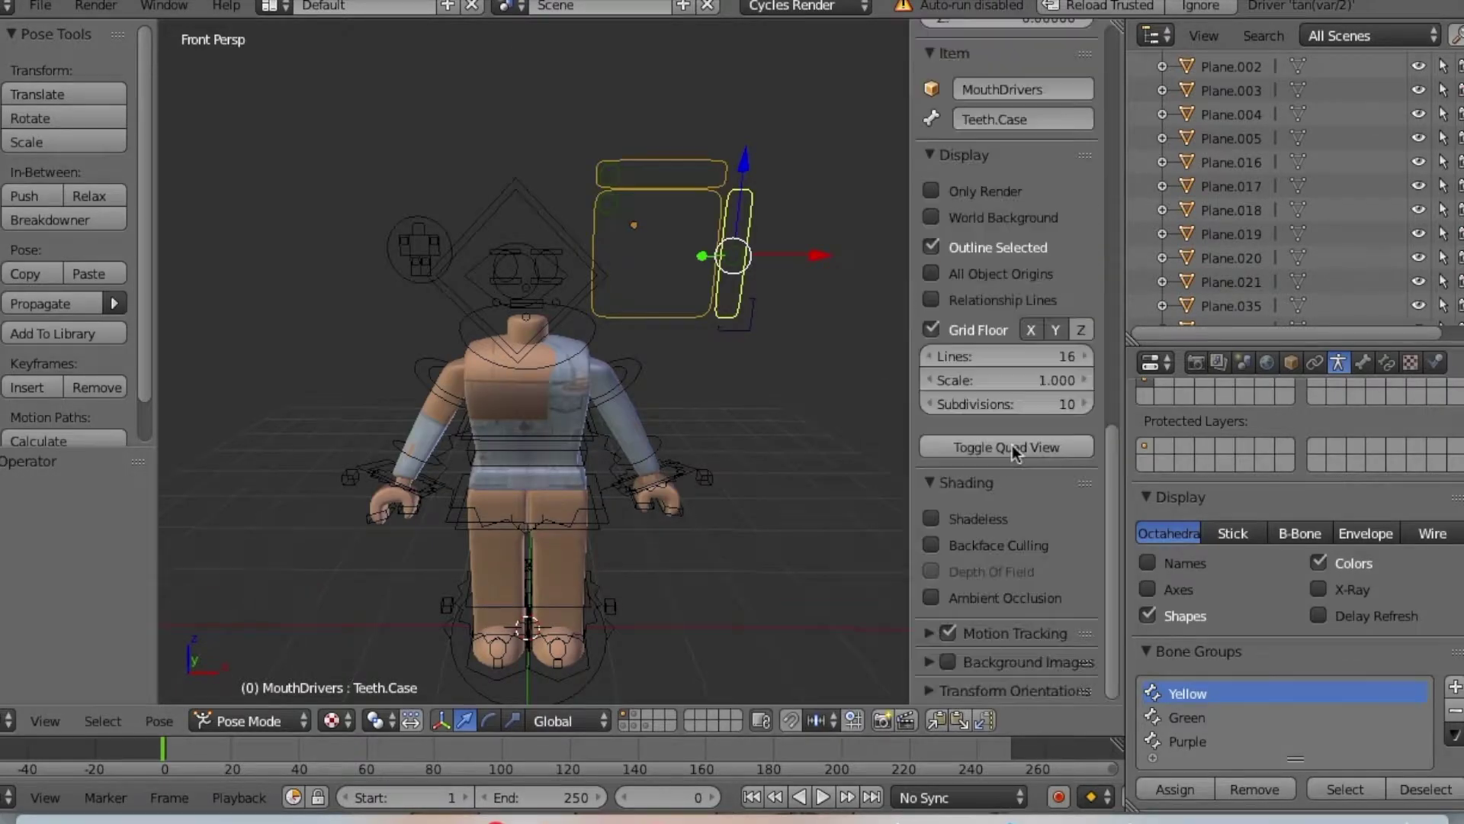
{"action": "left_click", "coordinate": [931, 598]}
{"action": "key", "text": "n"}
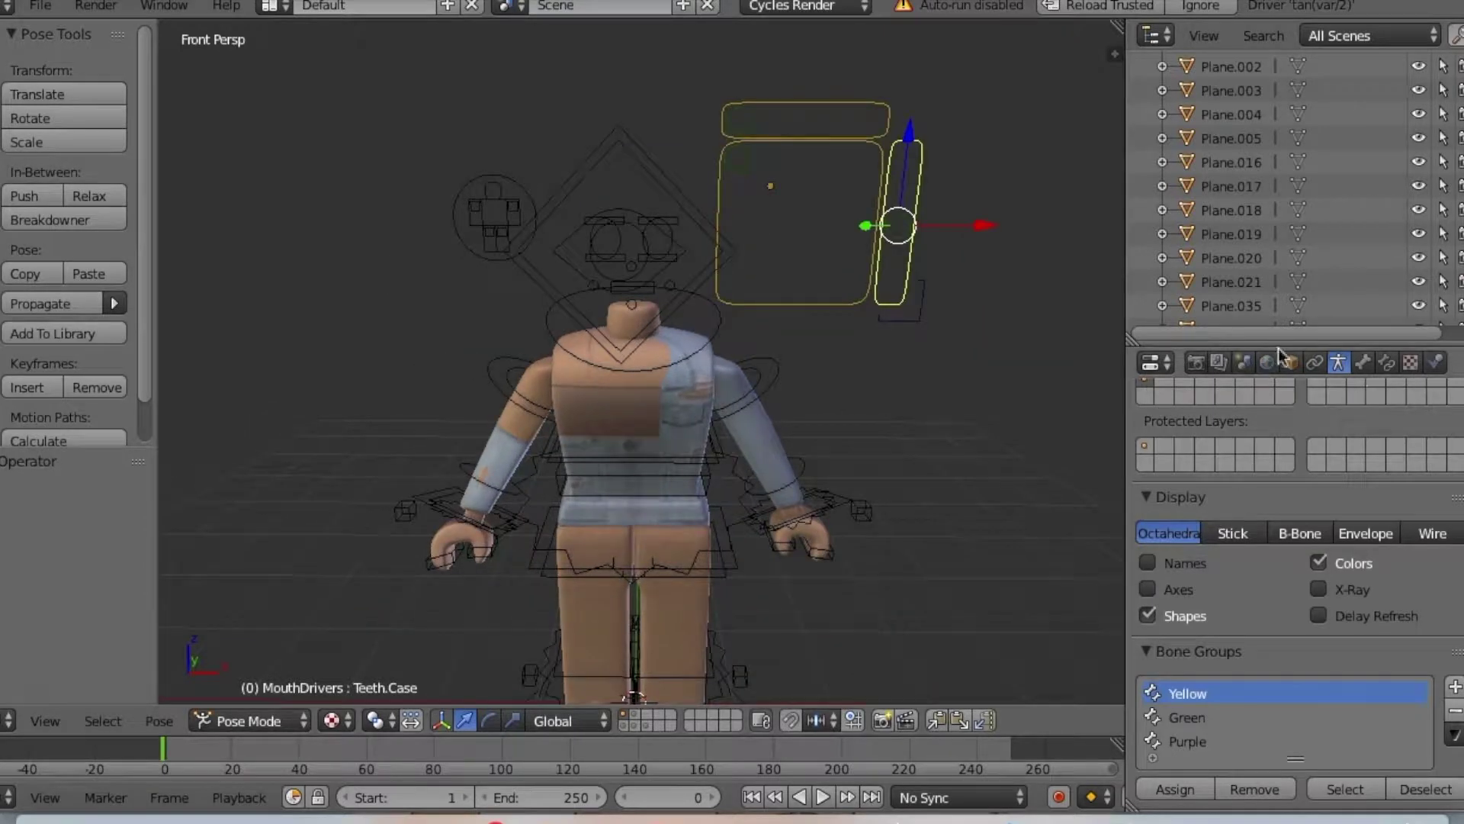
Set the render resolution to 10000 px in X and 10000 px in Y.
{"action": "left_click", "coordinate": [1198, 369]}
{"action": "scroll", "coordinate": [1302, 560], "scroll_direction": "down", "scroll_amount": 4}
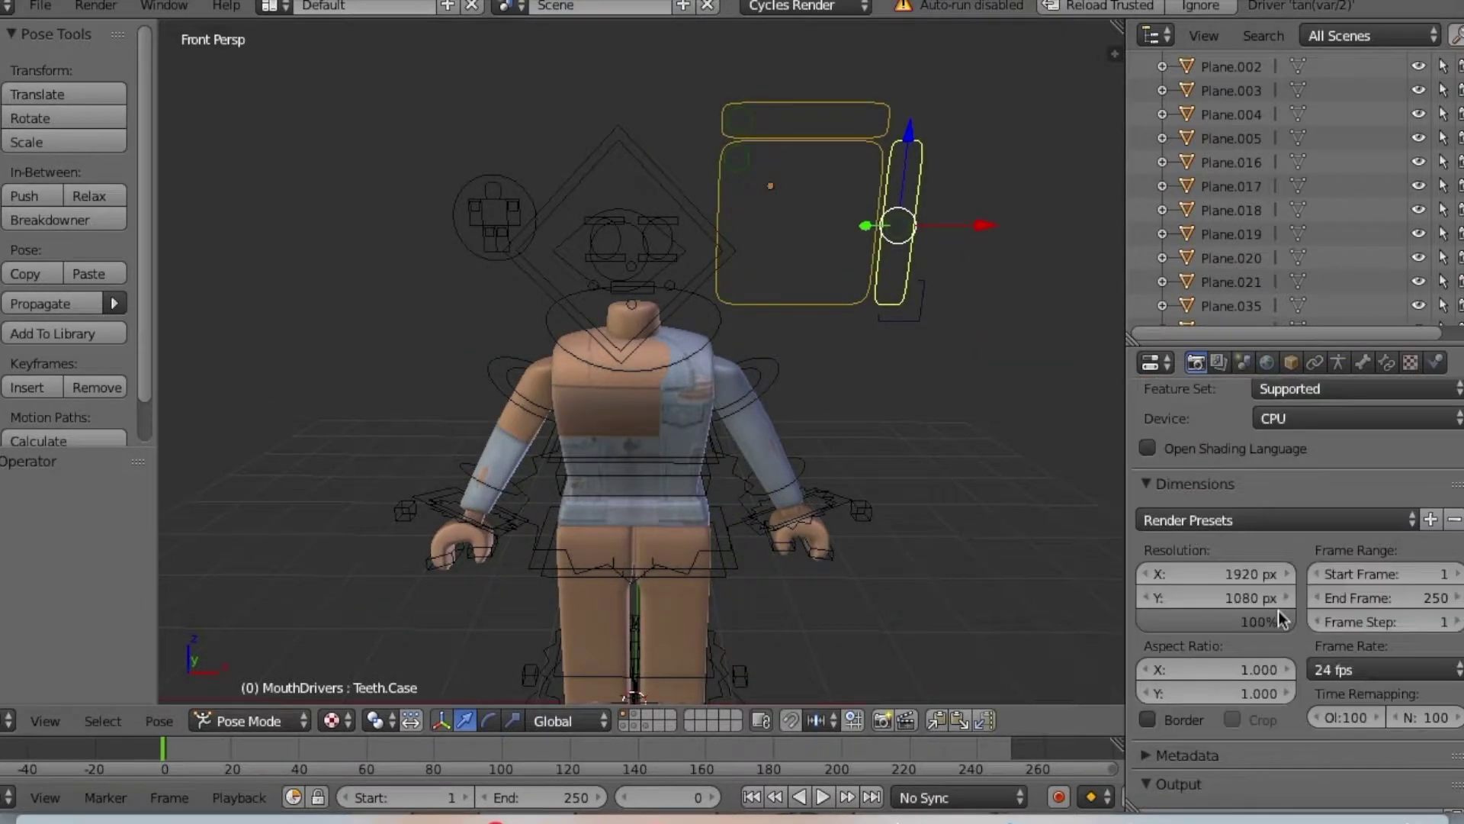
{"action": "left_click", "coordinate": [1239, 577]}
{"action": "type", "text": "1000"}
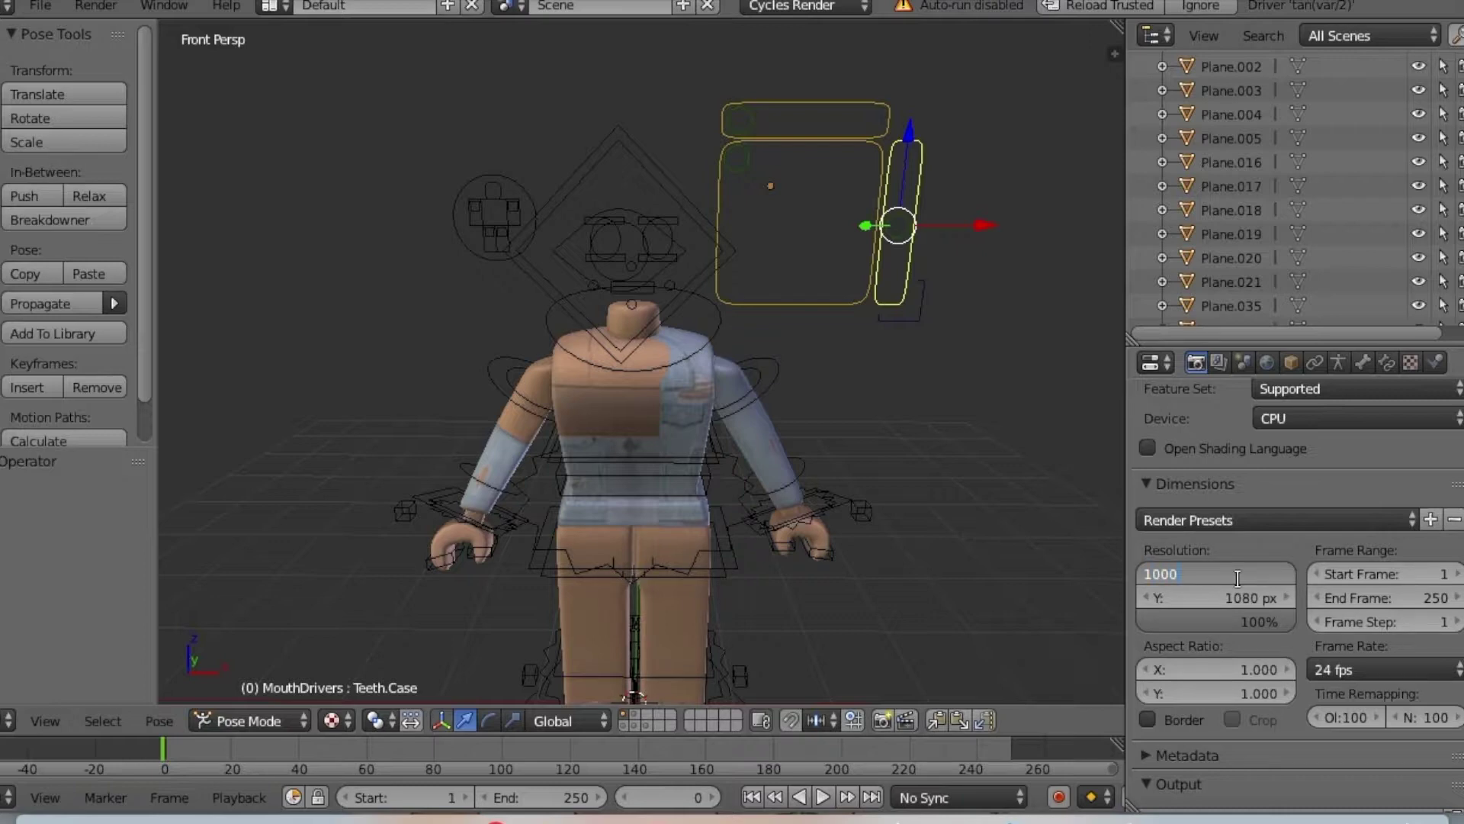
{"action": "type", "text": "0"}
{"action": "key", "text": "Return"}
{"action": "left_click", "coordinate": [1251, 599]}
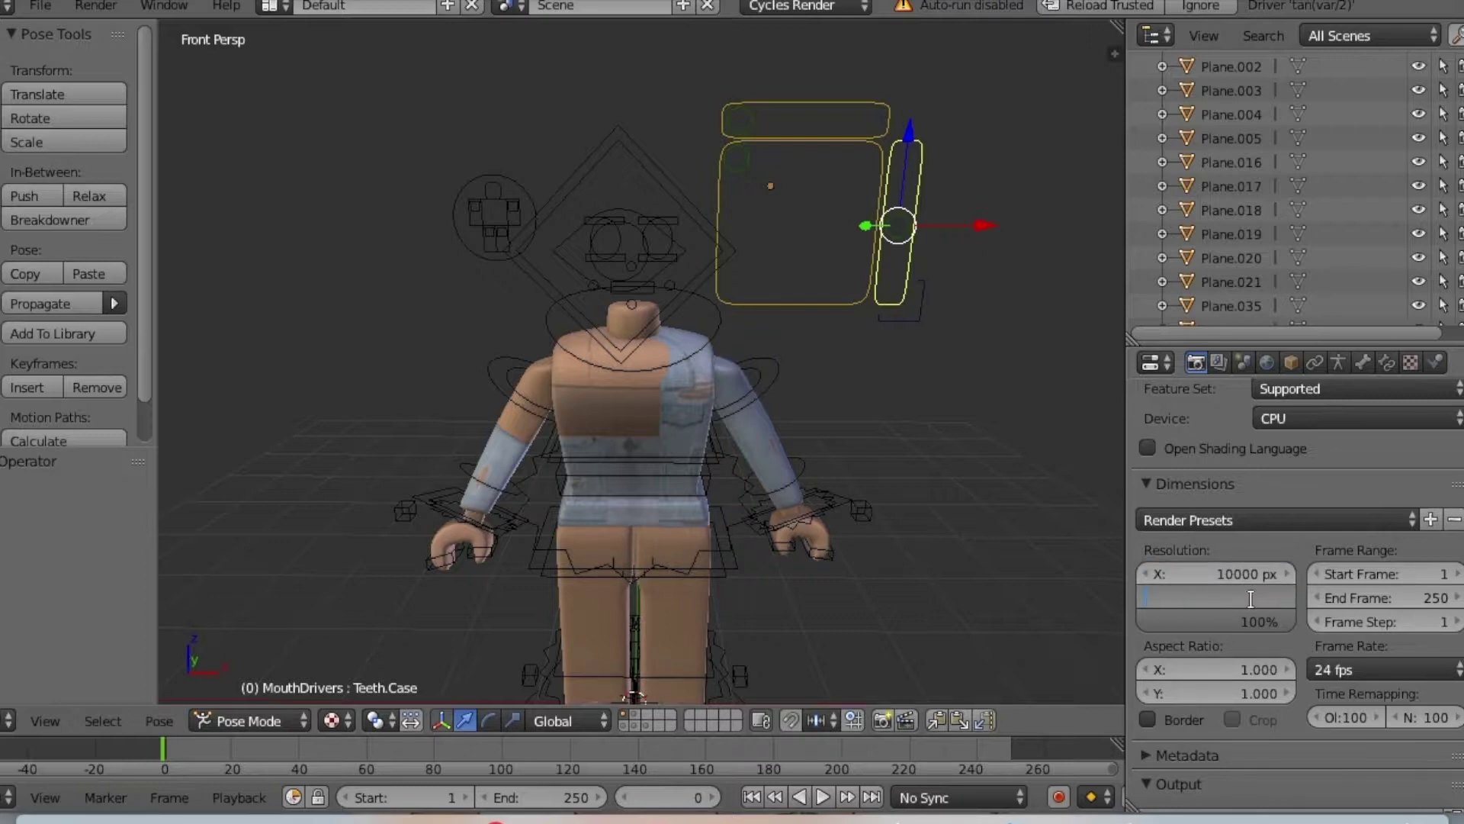
{"action": "key", "text": "Return"}
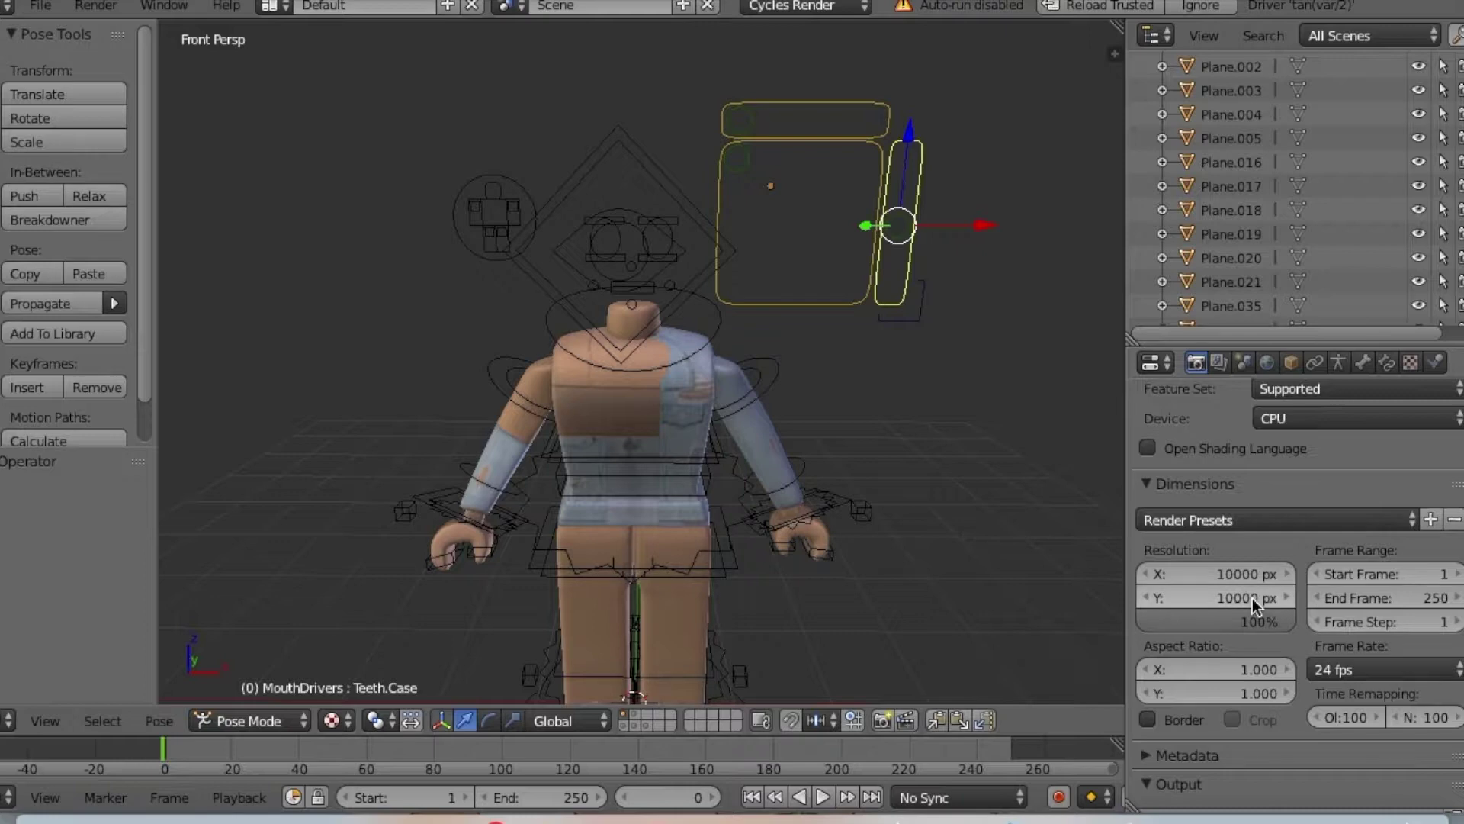
Make the render background transparent in the Film settings.
{"action": "scroll", "coordinate": [1253, 598], "scroll_direction": "down", "scroll_amount": 15}
{"action": "scroll", "coordinate": [1256, 597], "scroll_direction": "down", "scroll_amount": 3}
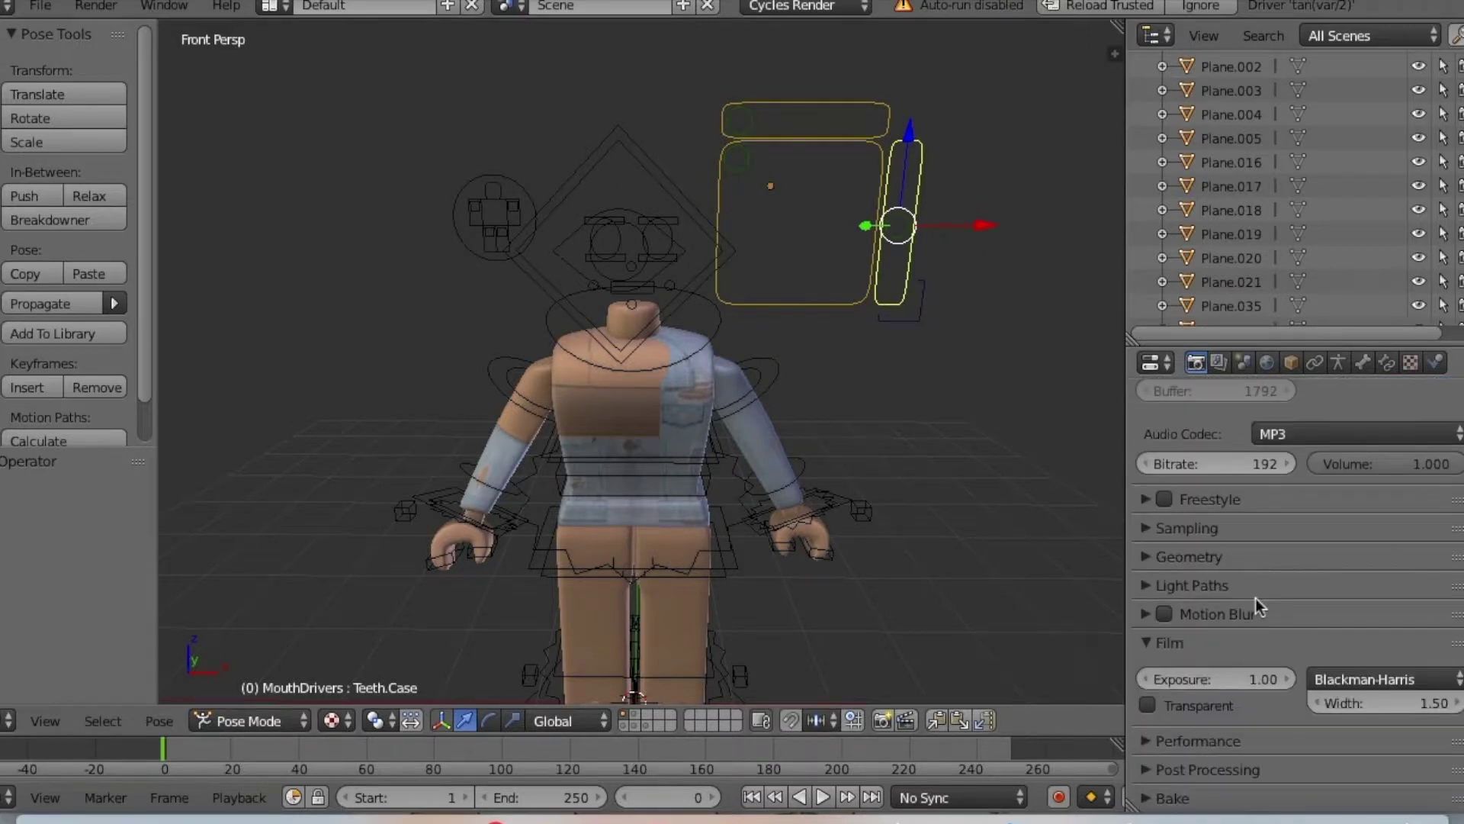
{"action": "left_click", "coordinate": [1155, 706]}
Enable Ambient Occlusion in the World settings and widen the 3D viewport over the properties area.
{"action": "left_click", "coordinate": [1262, 362]}
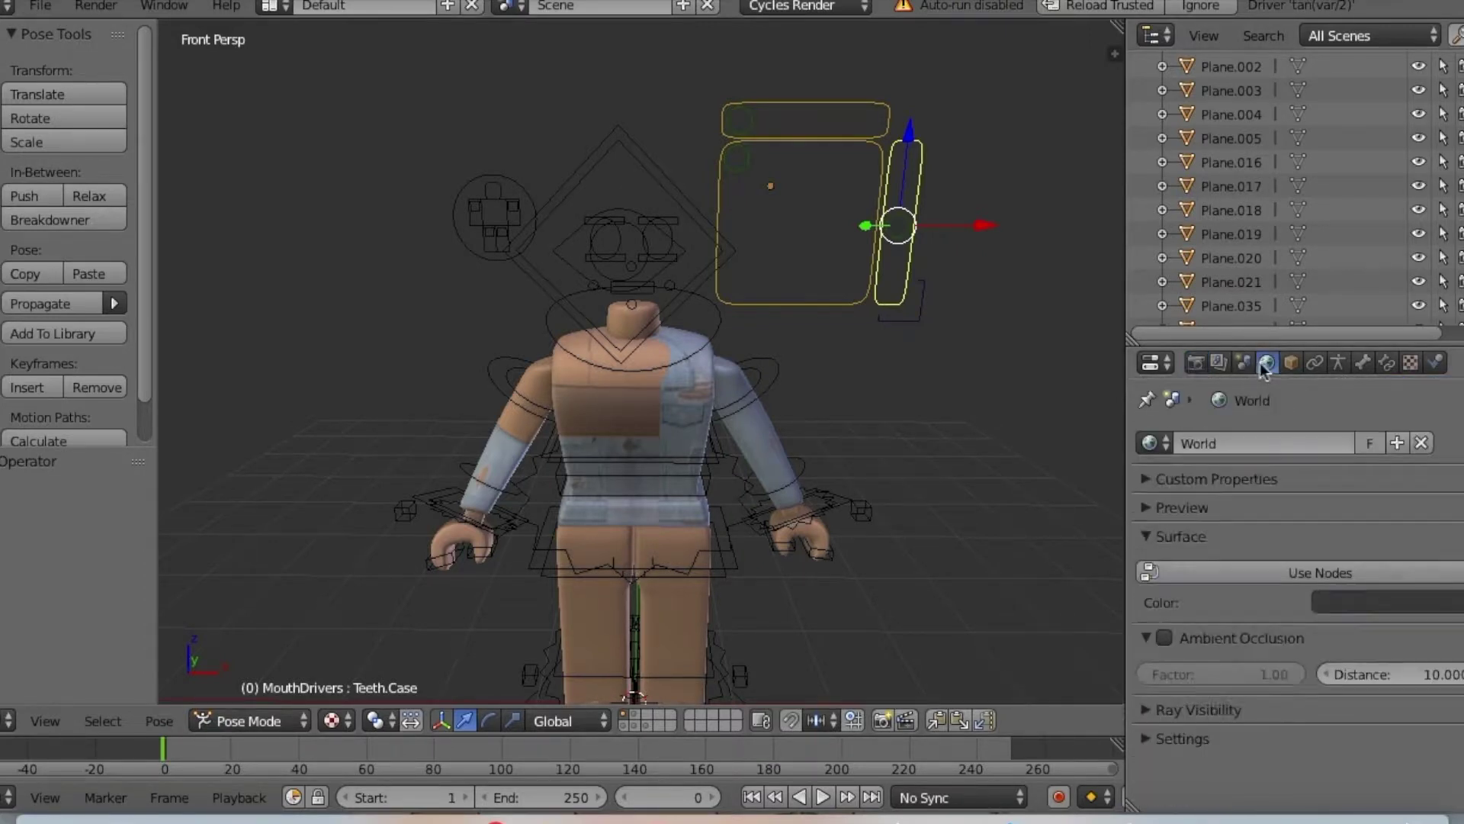
{"action": "left_click", "coordinate": [1218, 362]}
{"action": "left_click", "coordinate": [1266, 363]}
{"action": "left_click", "coordinate": [1218, 363]}
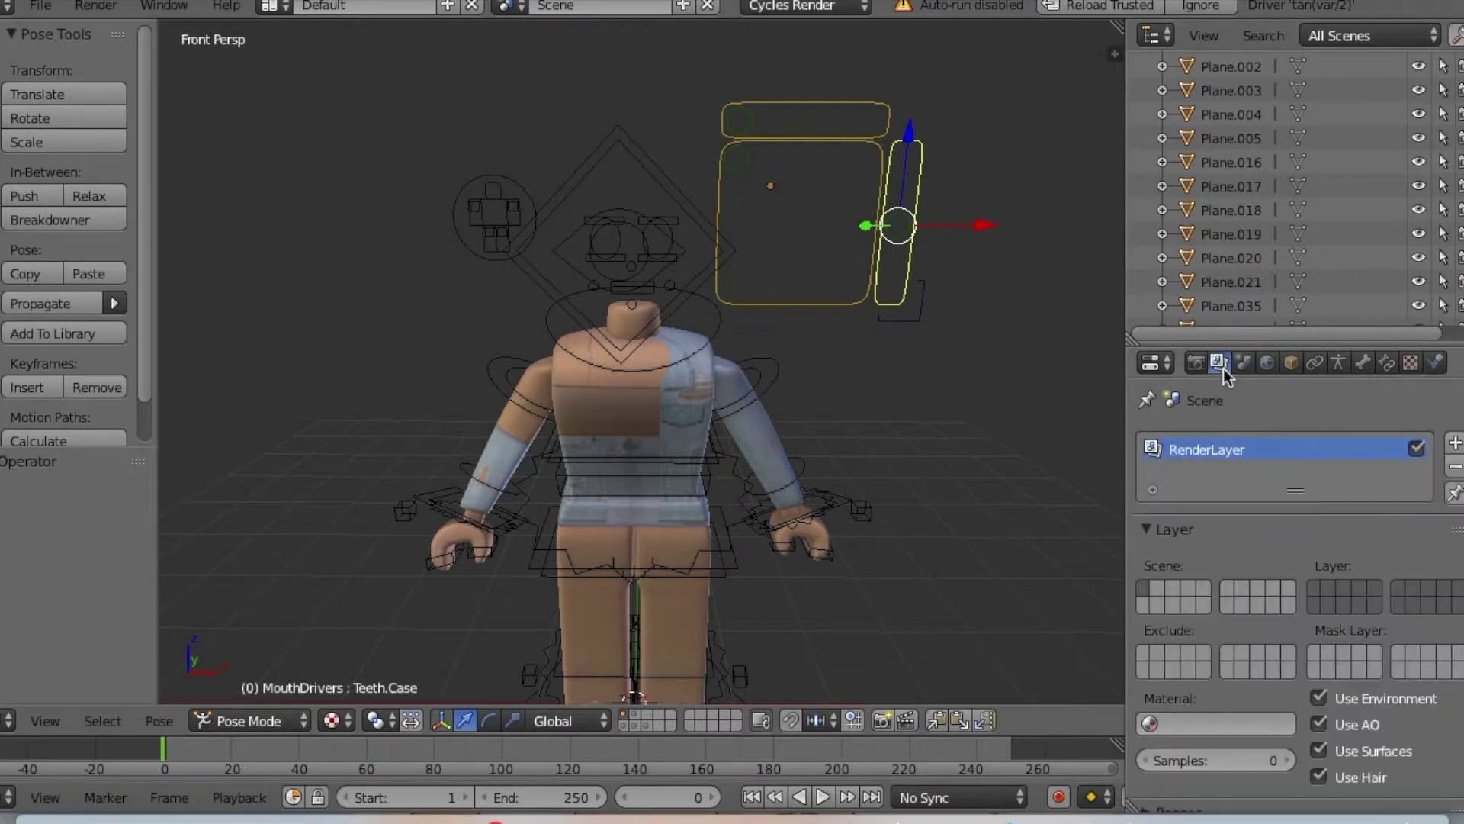
{"action": "left_click", "coordinate": [1266, 364]}
{"action": "left_click", "coordinate": [1164, 637]}
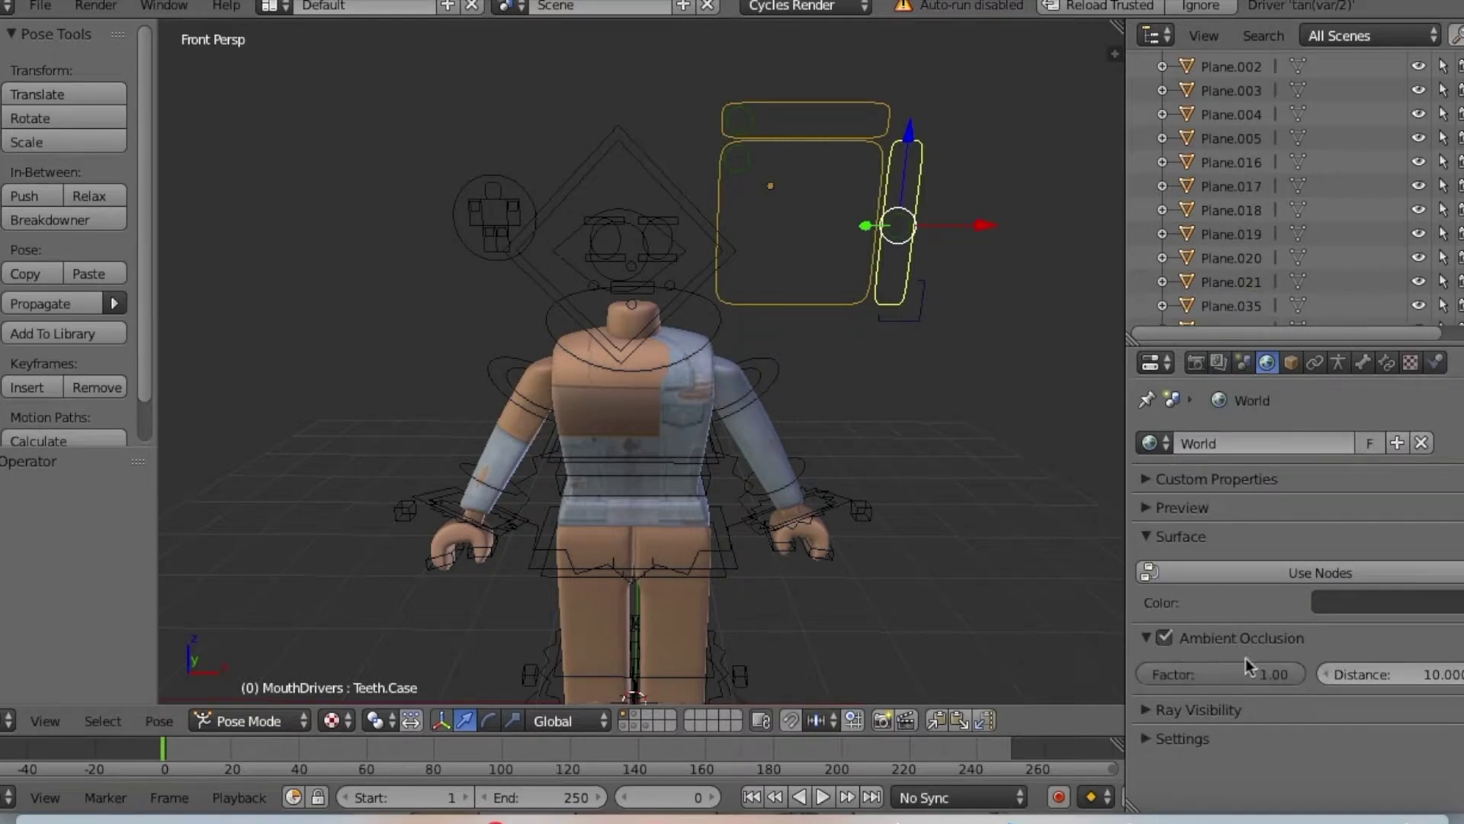
{"action": "left_click_drag", "start_coordinate": [1125, 562], "coordinate": [1441, 548]}
Rotate the left arm's control bone, Bone.014, about 37.2° around the global X axis.
{"action": "key", "text": "shift+f"}
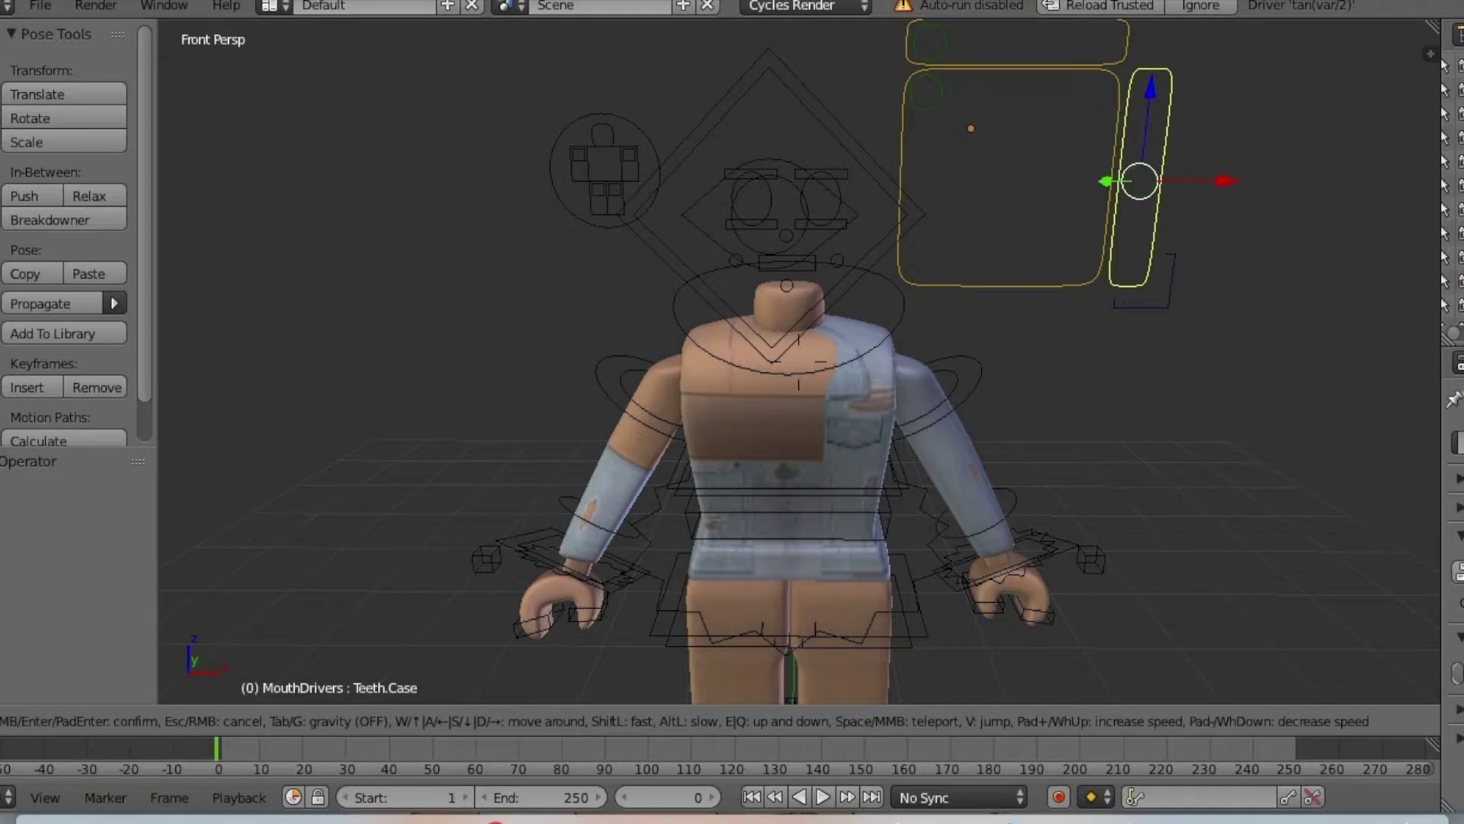
{"action": "key", "text": "s"}
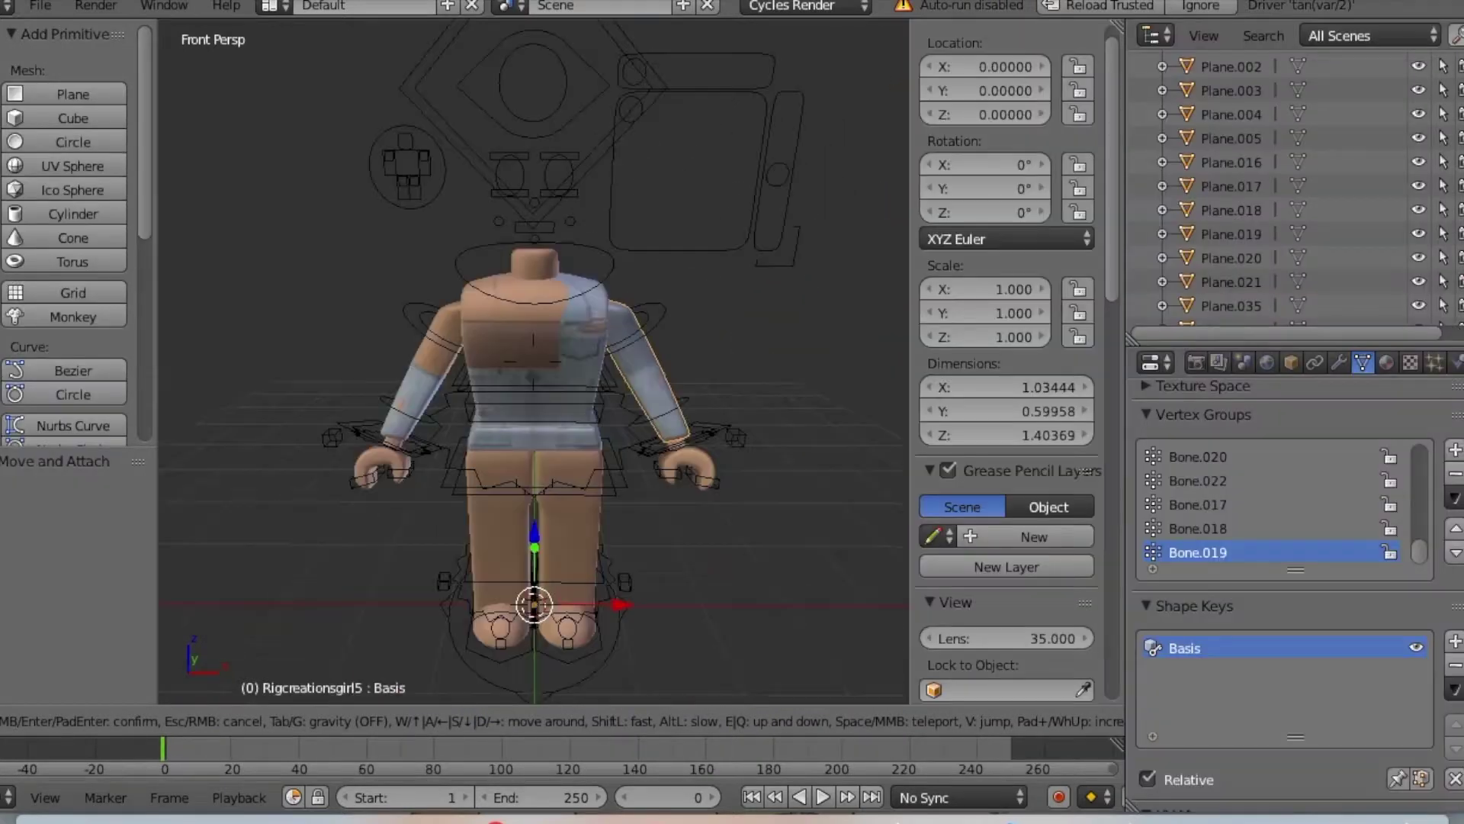
{"action": "key", "text": "d"}
{"action": "key", "text": "w"}
{"action": "left_click", "coordinate": [610, 477]}
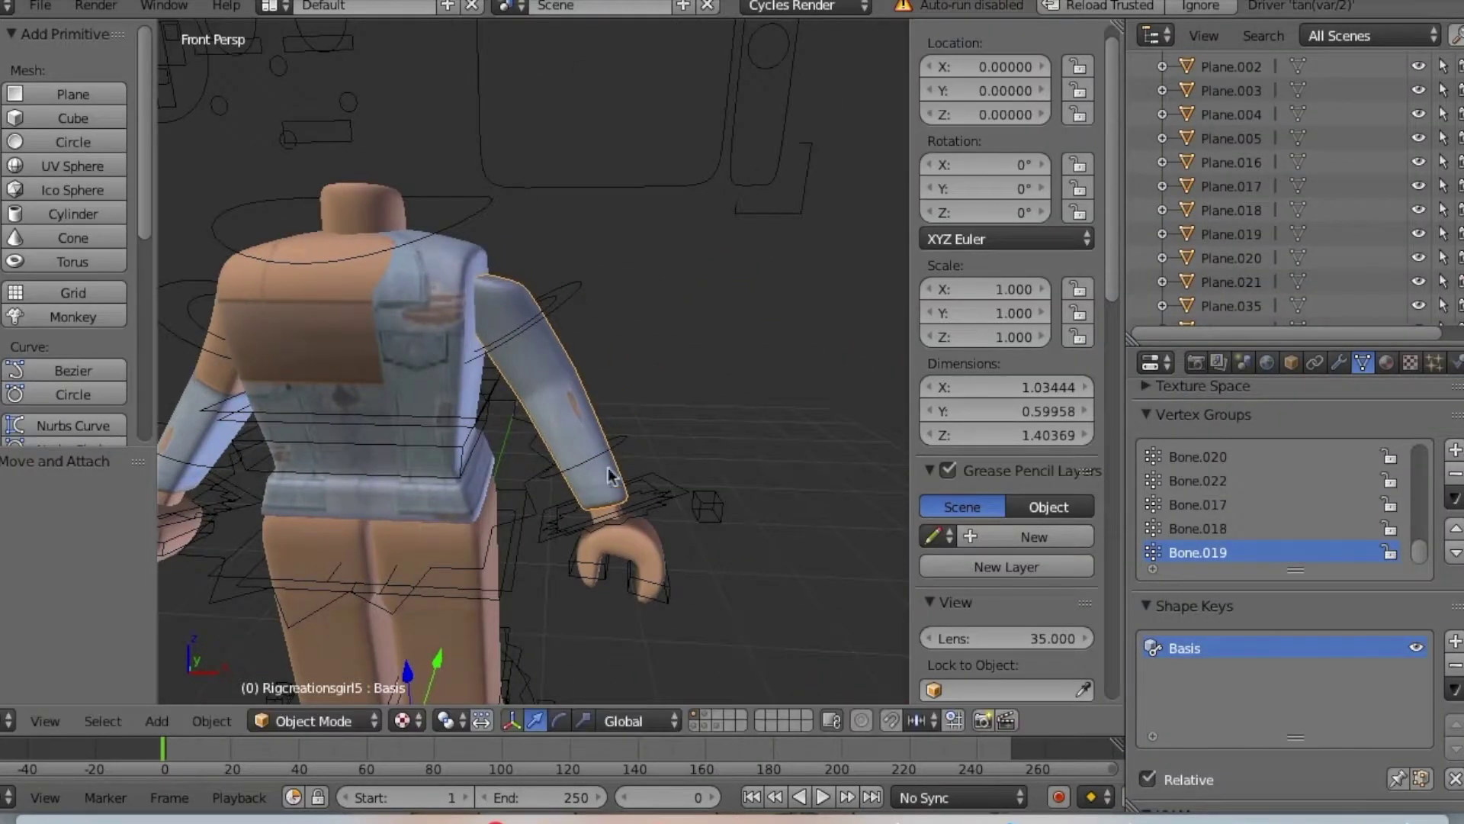
{"action": "right_click", "coordinate": [605, 450]}
{"action": "left_click", "coordinate": [489, 720]}
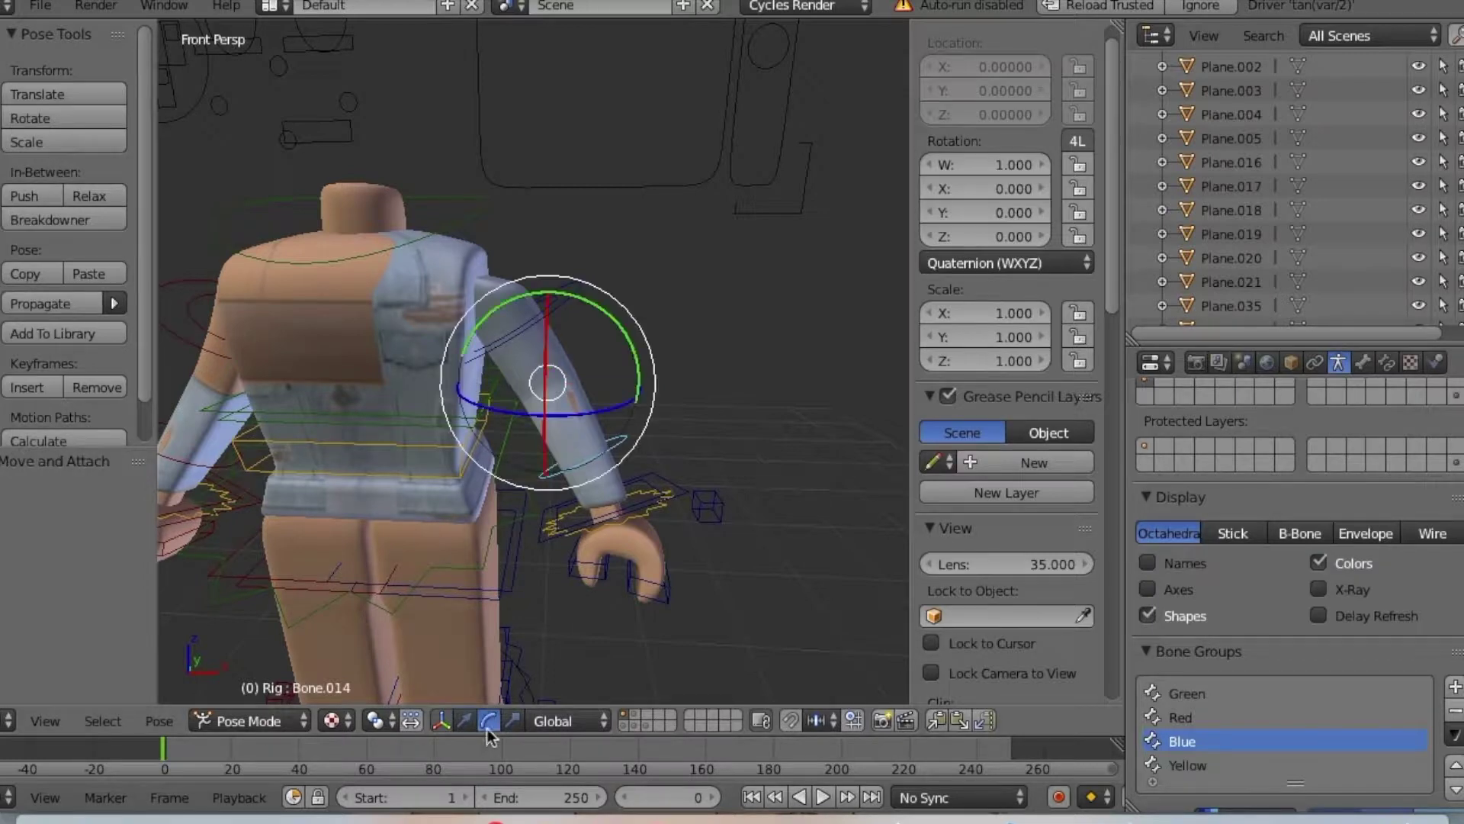
{"action": "left_click_drag", "start_coordinate": [546, 381], "coordinate": [330, 268]}
Import the Wavefront model Video.obj from Documents and nudge the selected teeth control 0.016 along X.
{"action": "key", "text": "shift+f"}
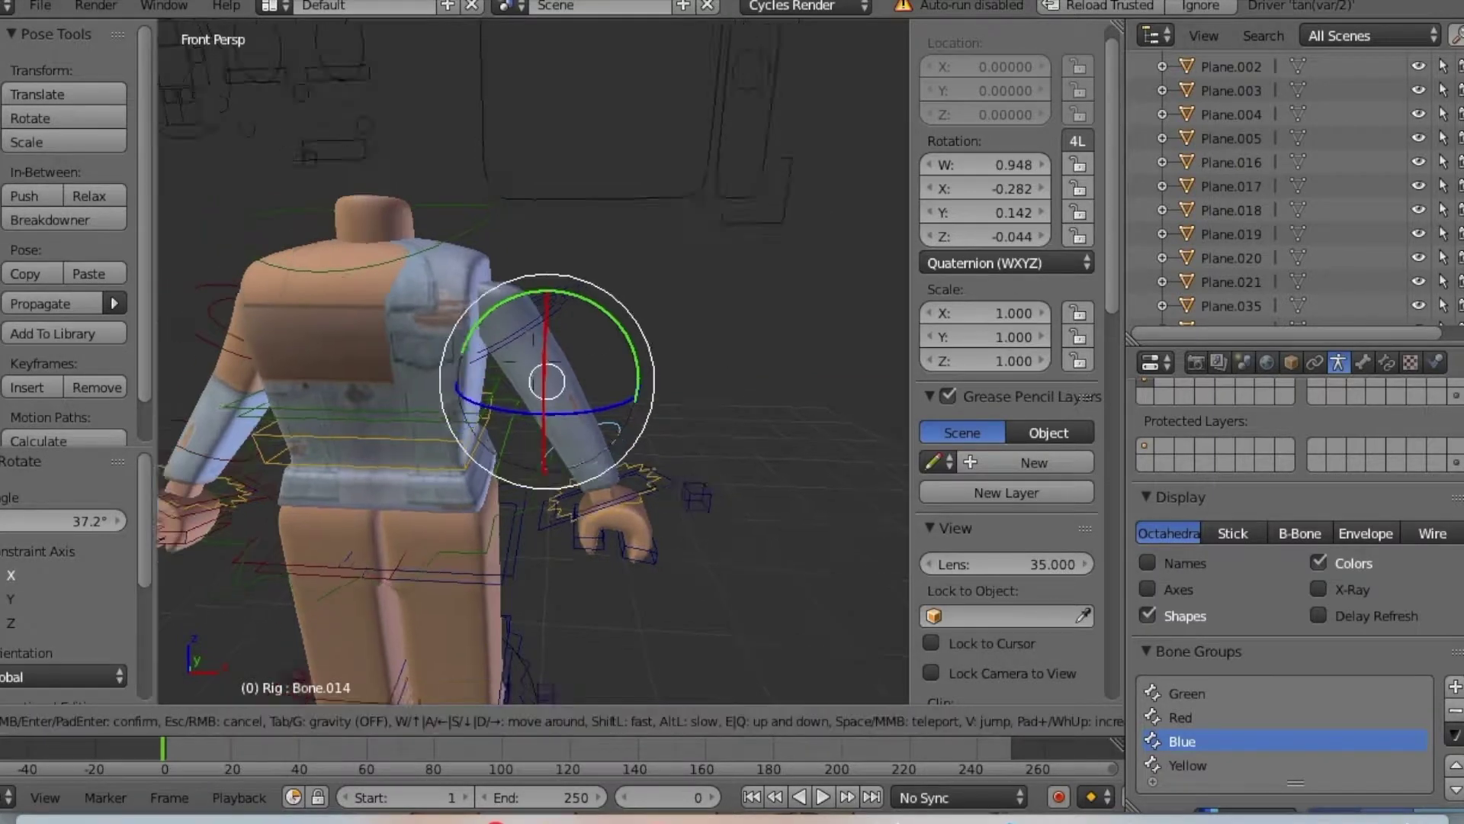
{"action": "key", "text": "s"}
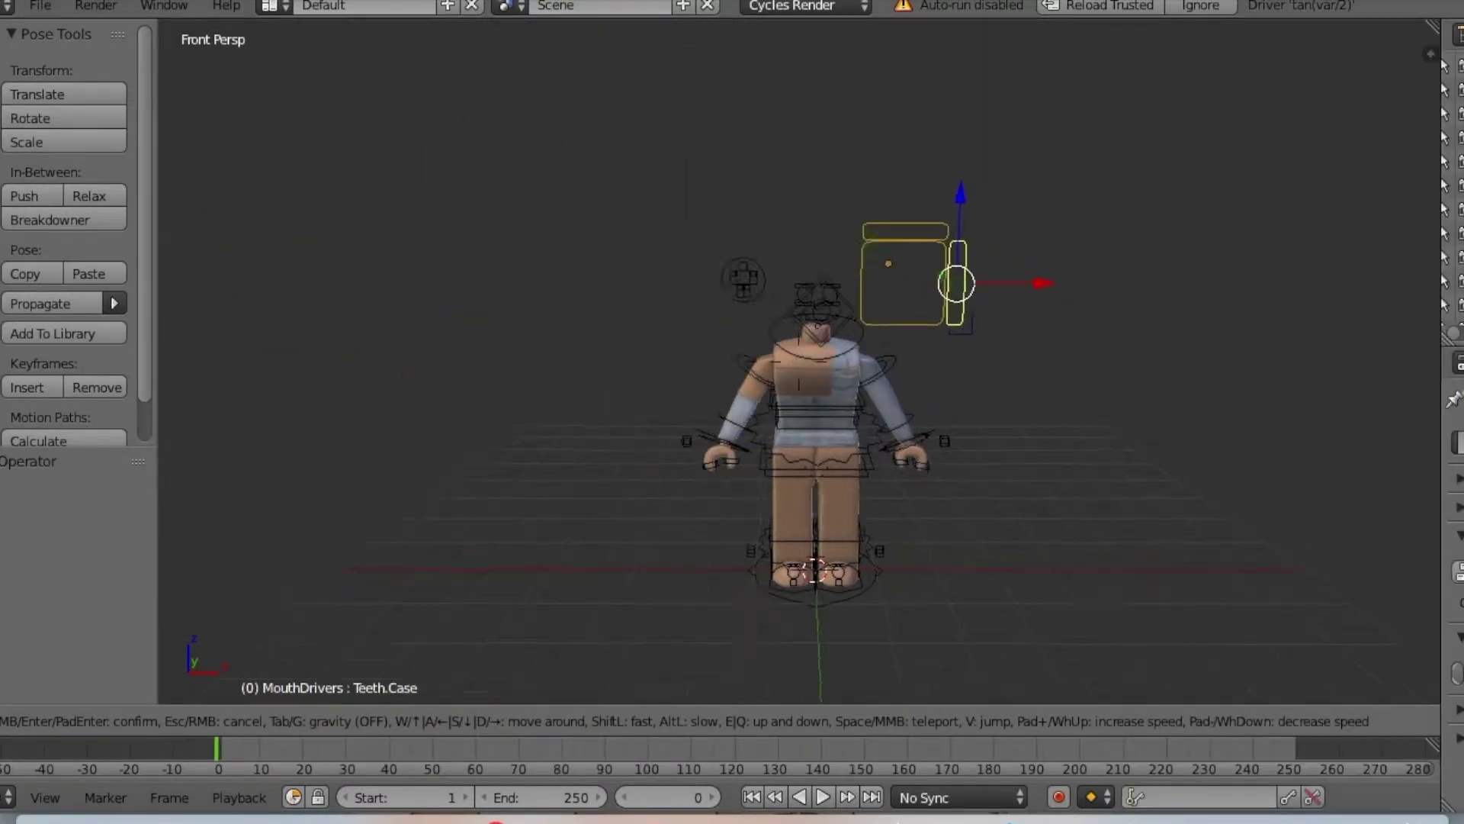
{"action": "key", "text": "Return"}
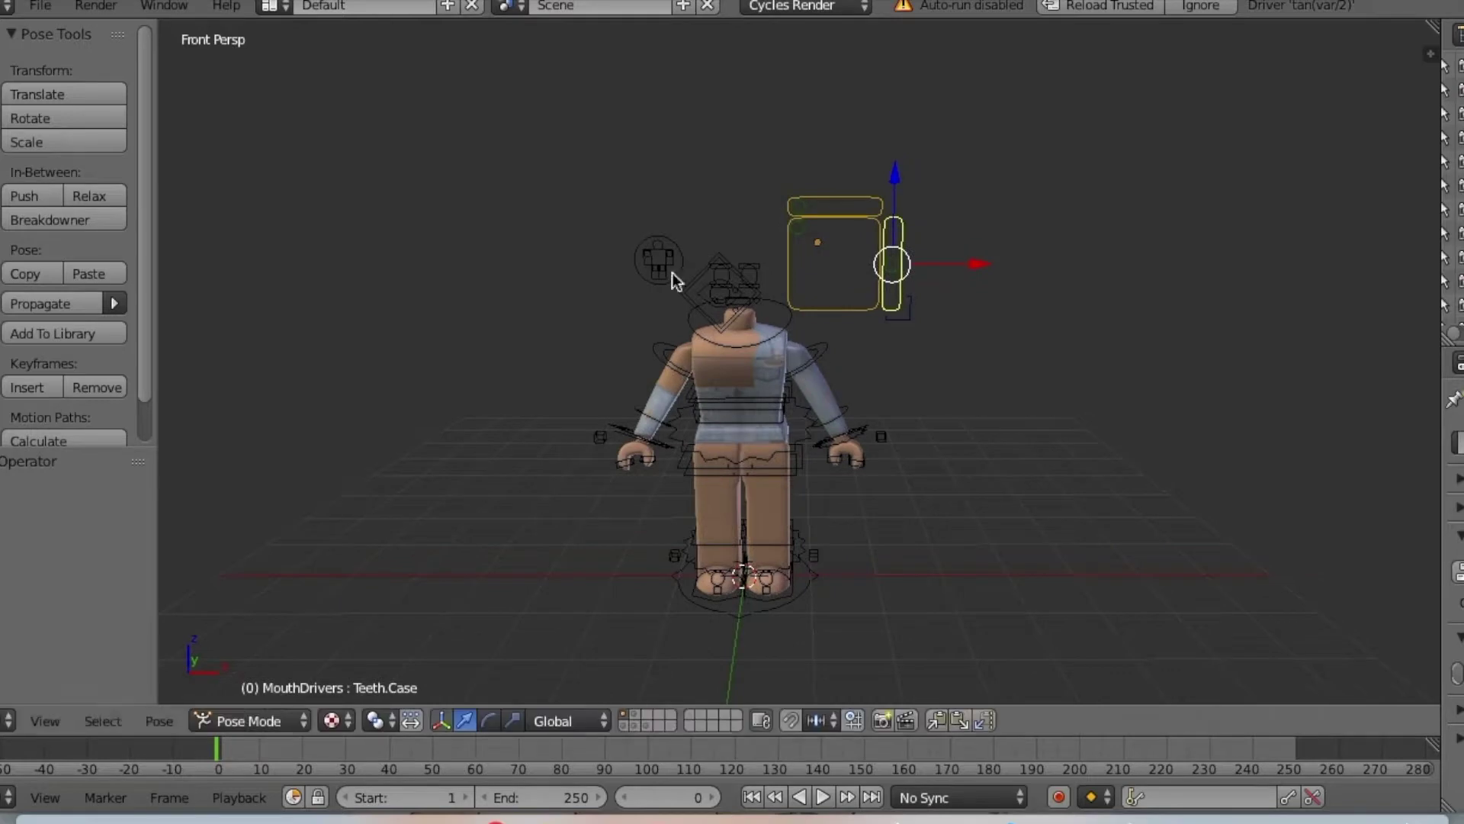
{"action": "left_click", "coordinate": [40, 5]}
{"action": "mouse_move", "coordinate": [183, 478]}
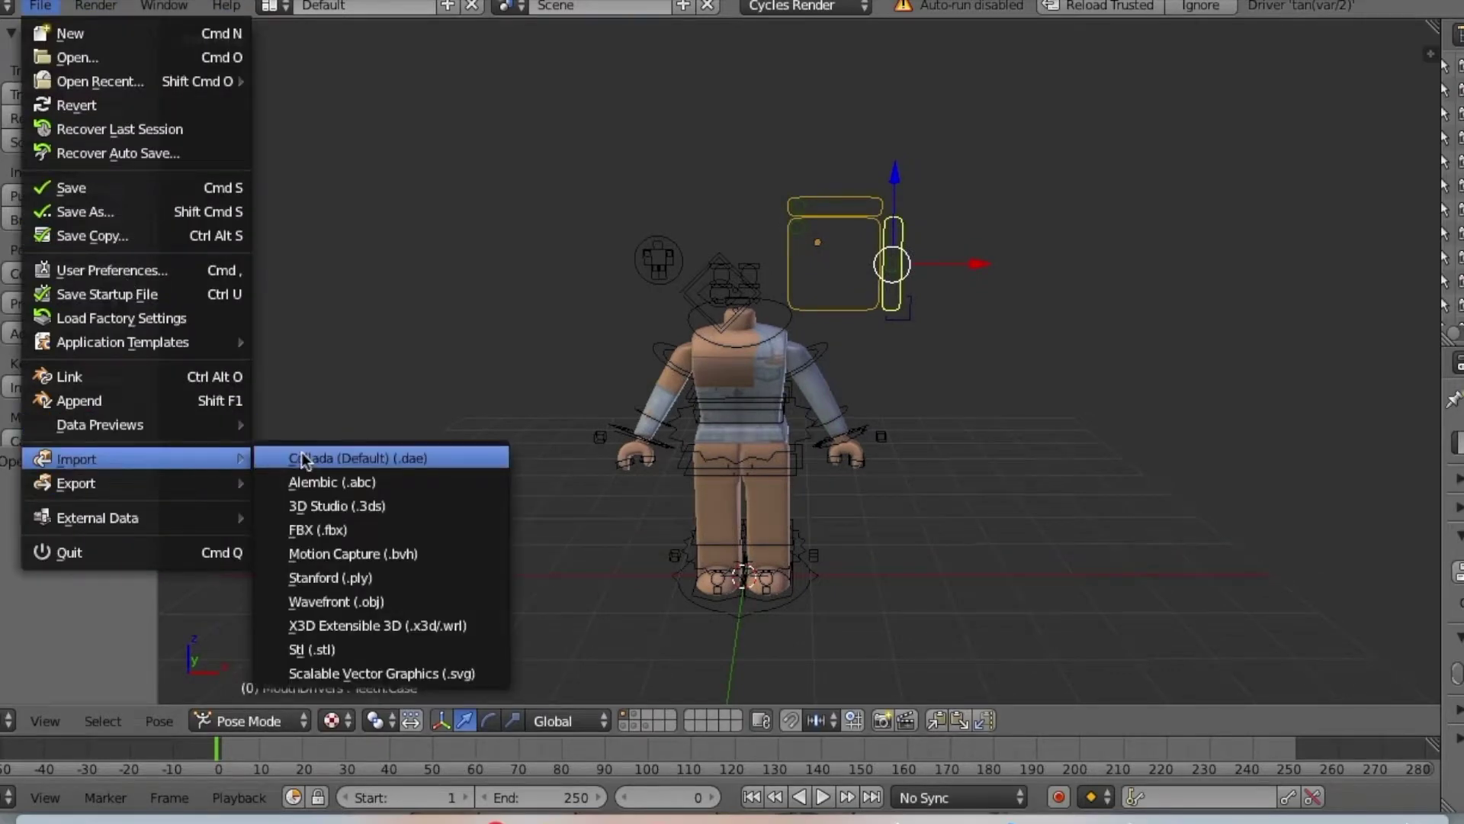
{"action": "left_click", "coordinate": [366, 601]}
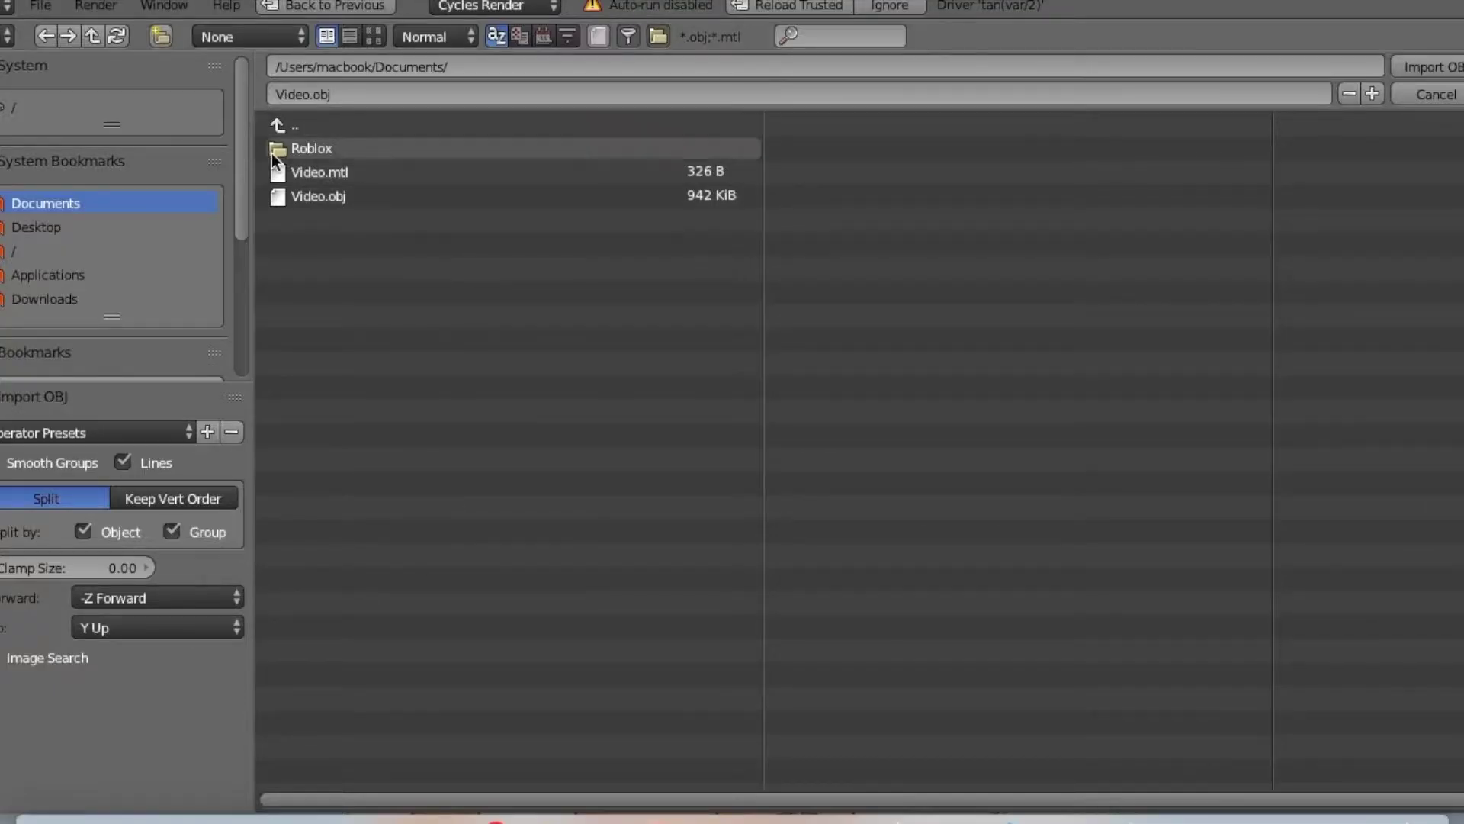
{"action": "left_click", "coordinate": [388, 196]}
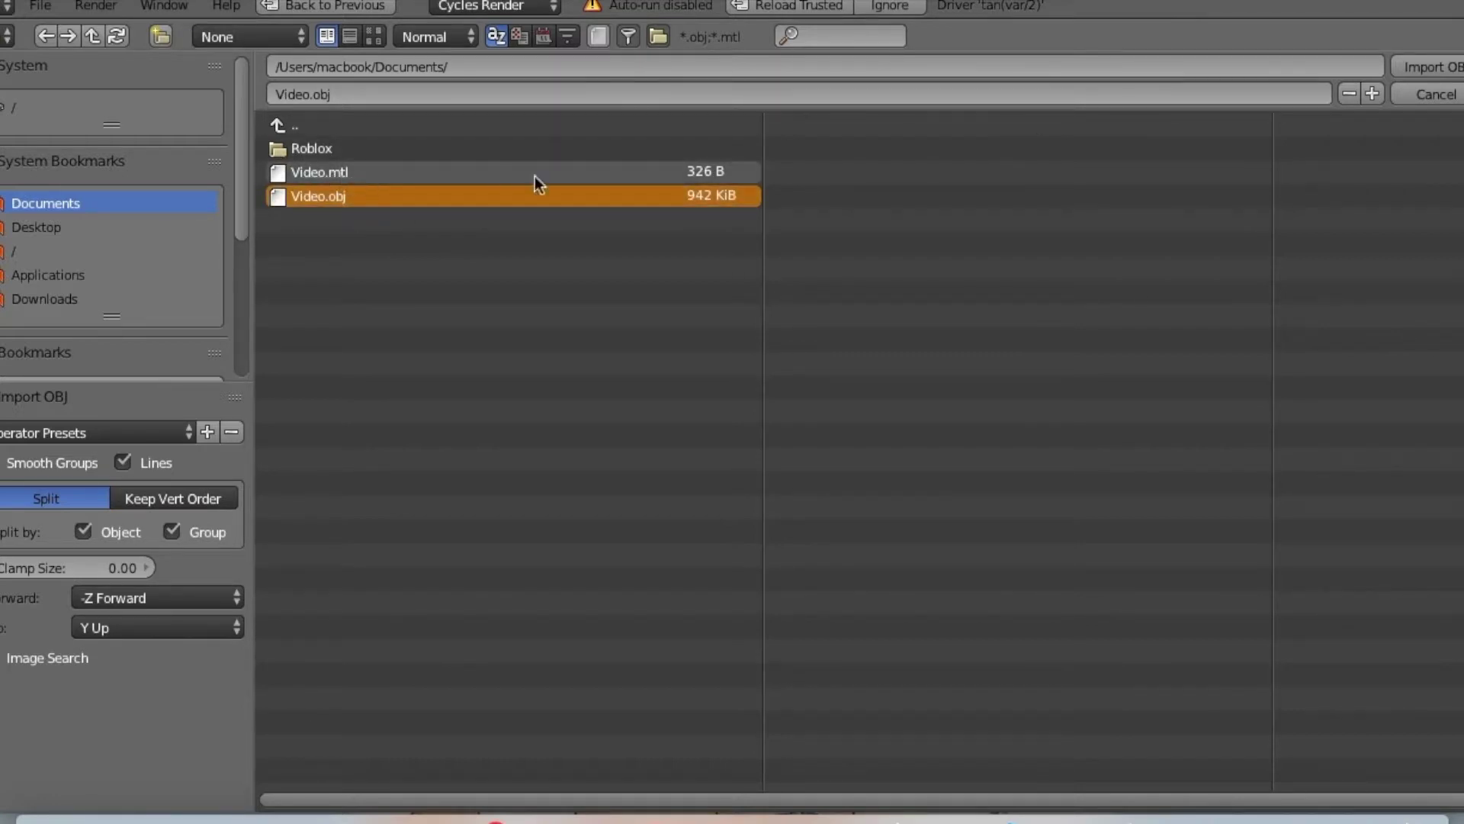
{"action": "left_click", "coordinate": [1433, 65]}
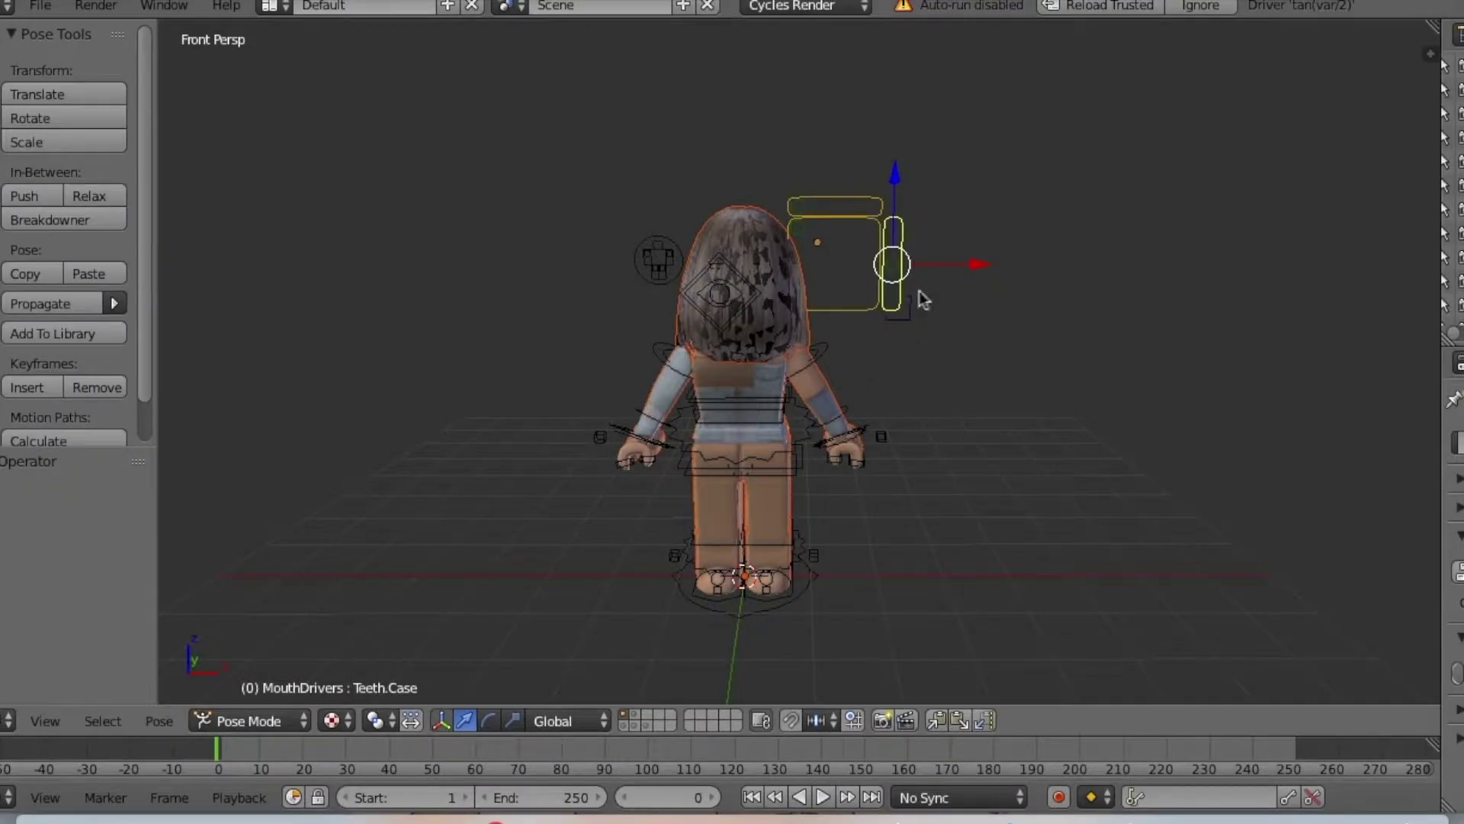
{"action": "mouse_move", "coordinate": [953, 262]}
{"action": "left_mouse_down"}
{"action": "mouse_move", "coordinate": [1040, 260]}
{"action": "mouse_move", "coordinate": [950, 263]}
{"action": "left_mouse_up"}
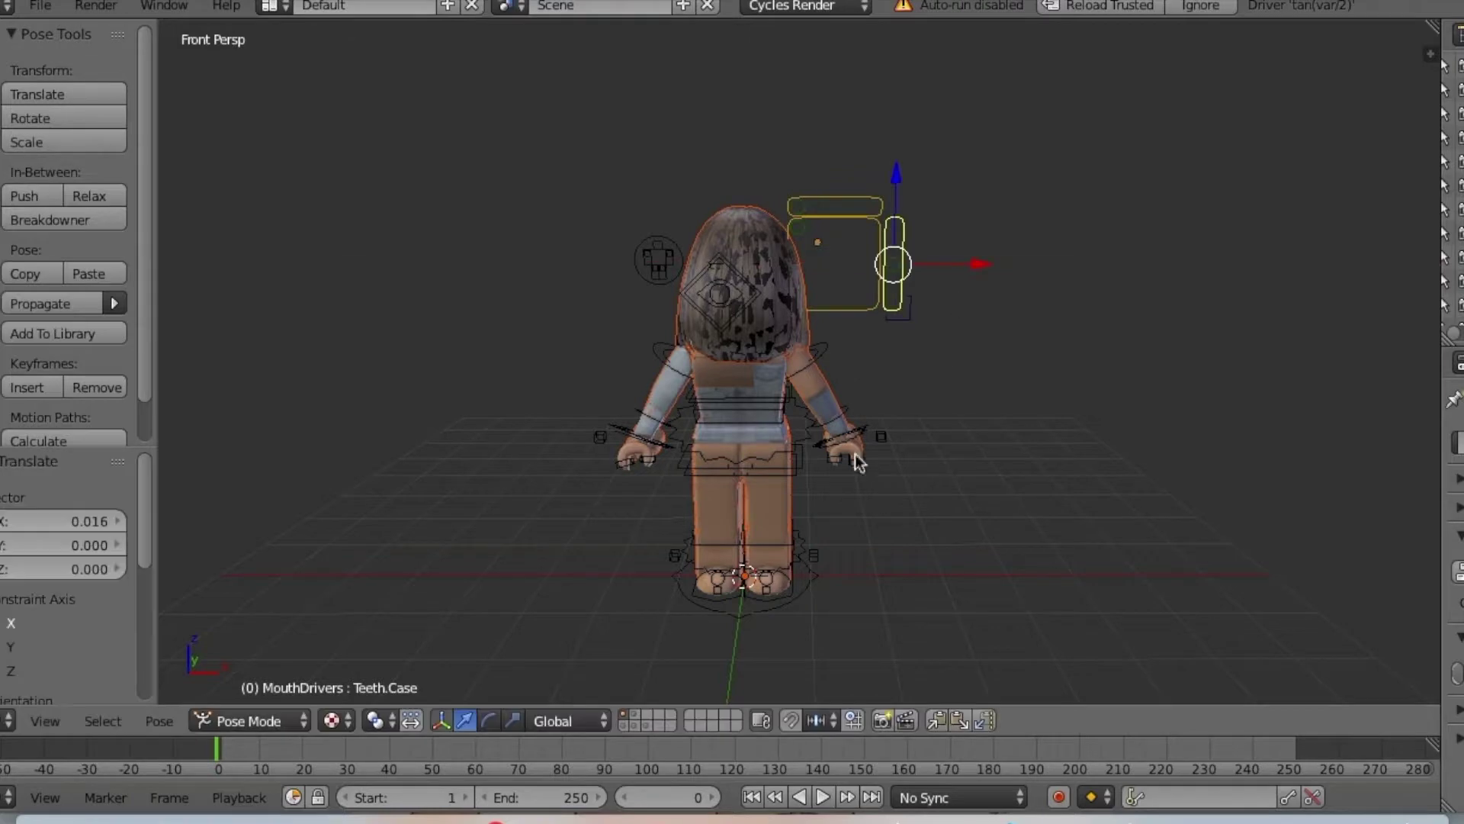
Delete the imported character's leg mesh that overlaps the rig at the feet.
{"action": "key", "text": "shift+f"}
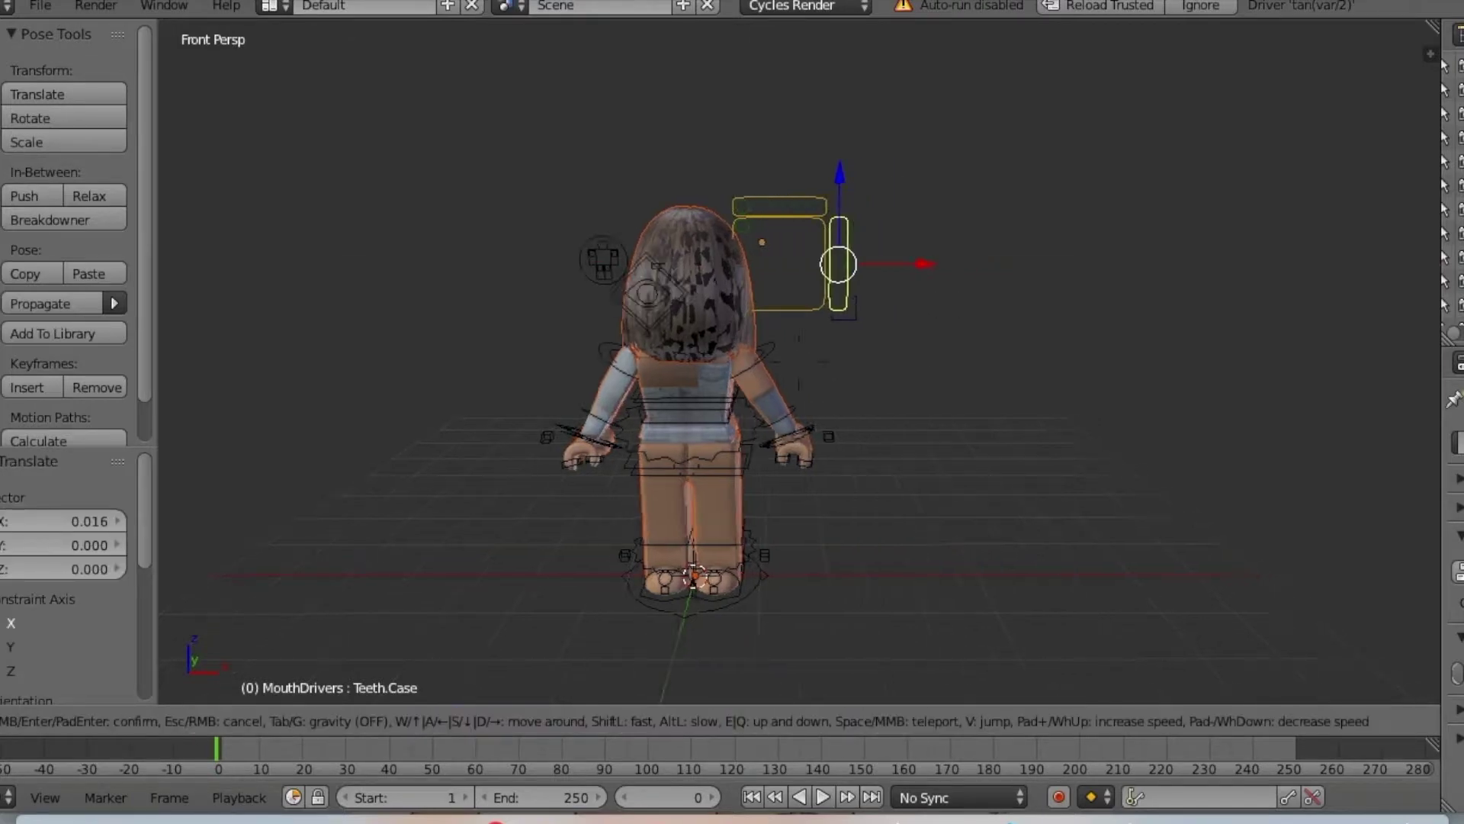
{"action": "key", "text": "w"}
{"action": "key", "text": "d"}
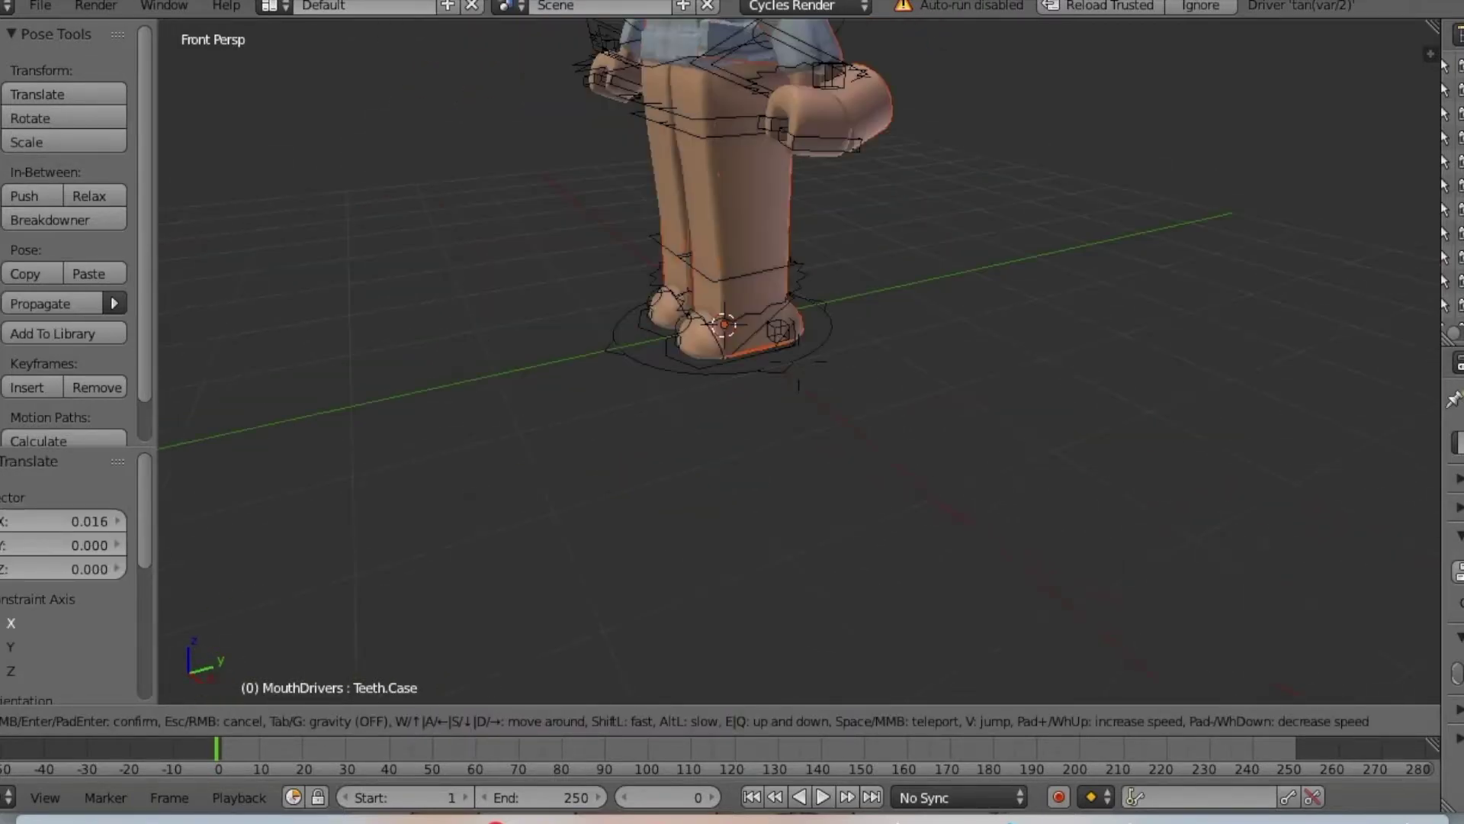
{"action": "key", "text": "d"}
{"action": "key", "text": "s"}
{"action": "key", "text": "w"}
{"action": "left_click", "coordinate": [797, 400]}
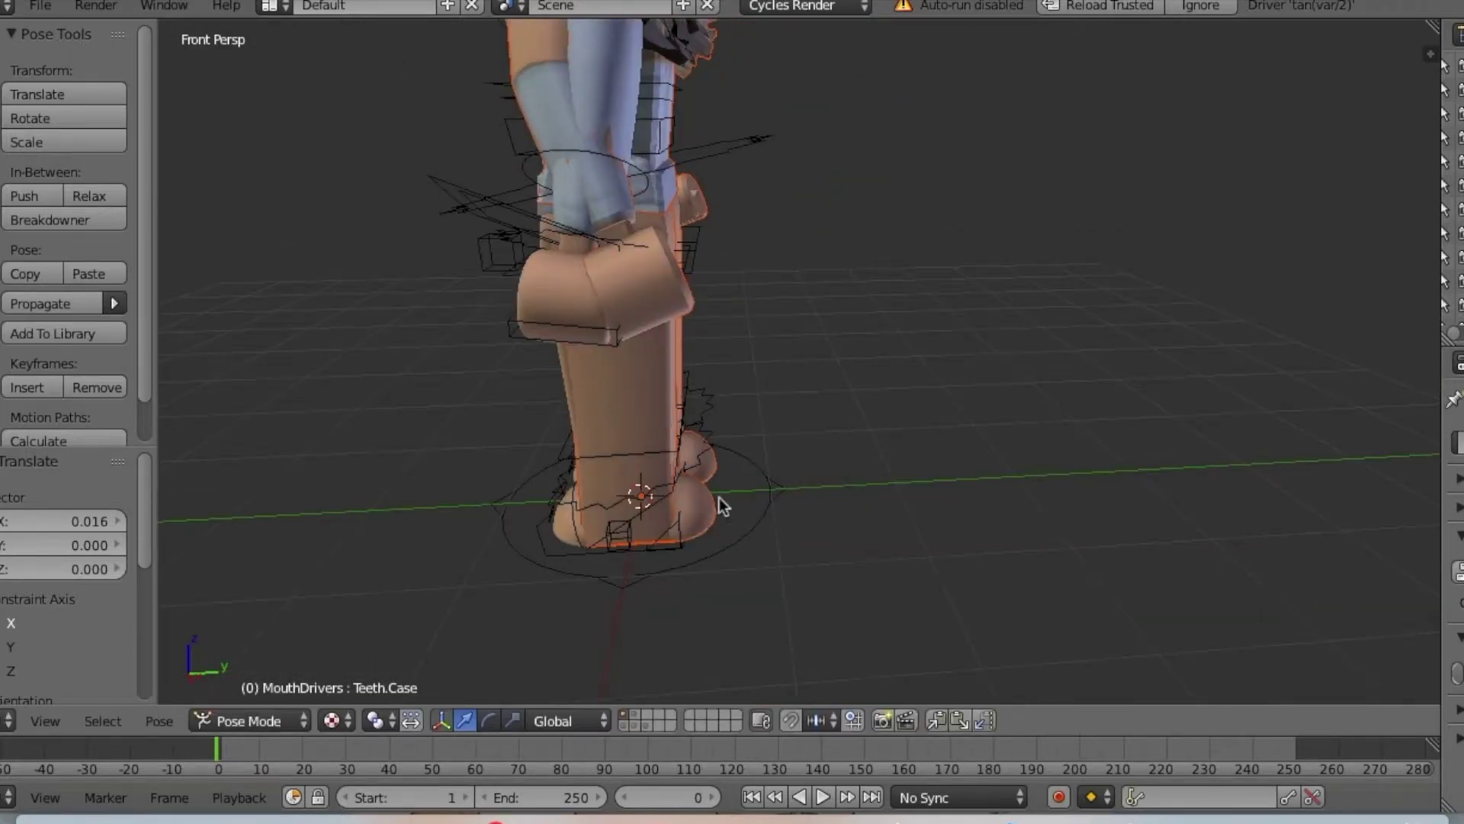
{"action": "right_click", "coordinate": [718, 497]}
{"action": "key", "text": "x"}
{"action": "left_click", "coordinate": [790, 506]}
{"action": "right_click", "coordinate": [720, 491]}
{"action": "key", "text": "x"}
{"action": "left_click", "coordinate": [720, 473]}
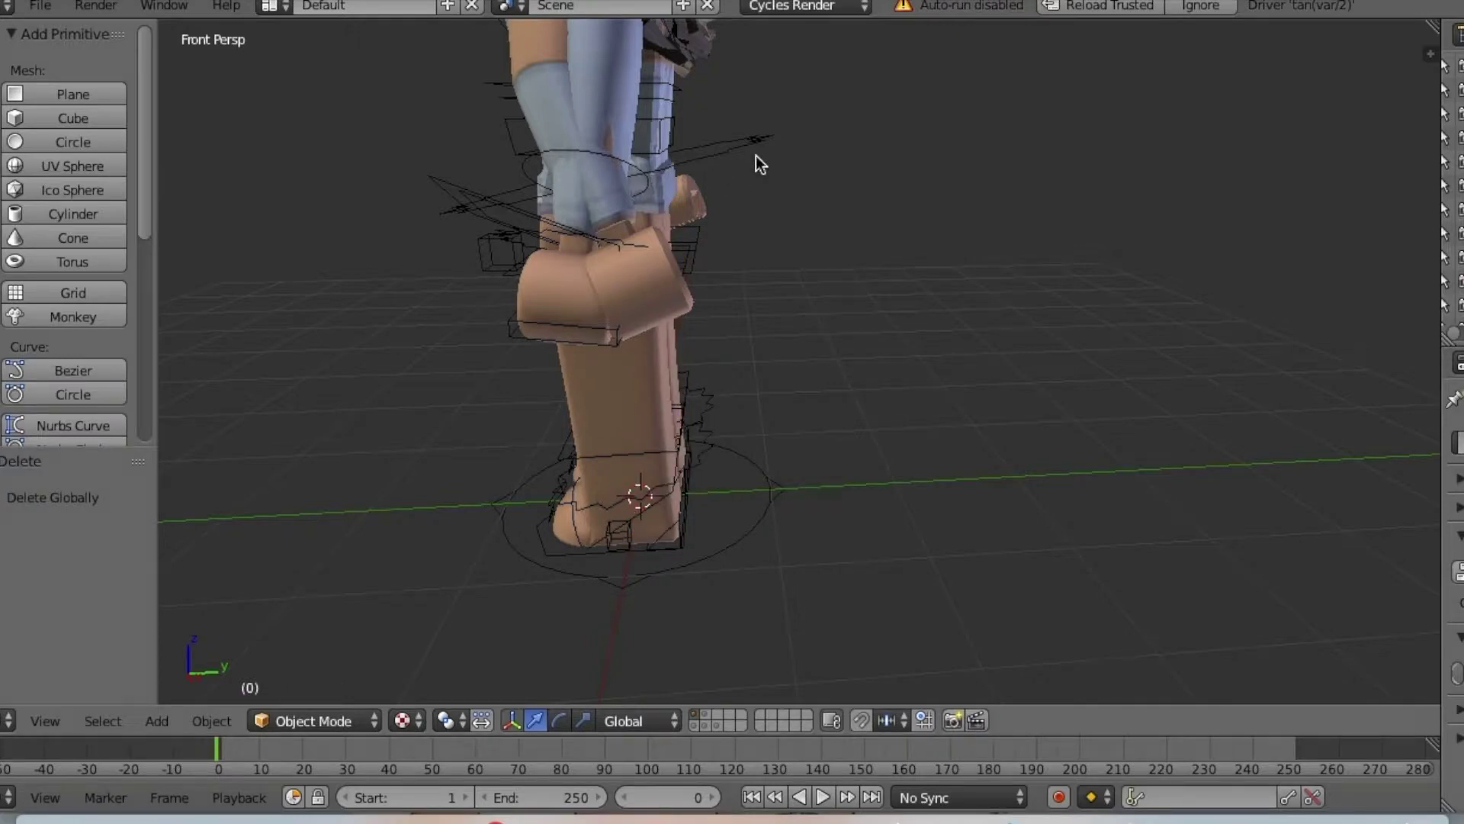
Delete the imported character's body mesh that overlaps the rig near the arm and hand.
{"action": "right_click", "coordinate": [656, 267]}
{"action": "right_click", "coordinate": [687, 310]}
{"action": "key", "text": "shift+f"}
{"action": "key", "text": "d"}
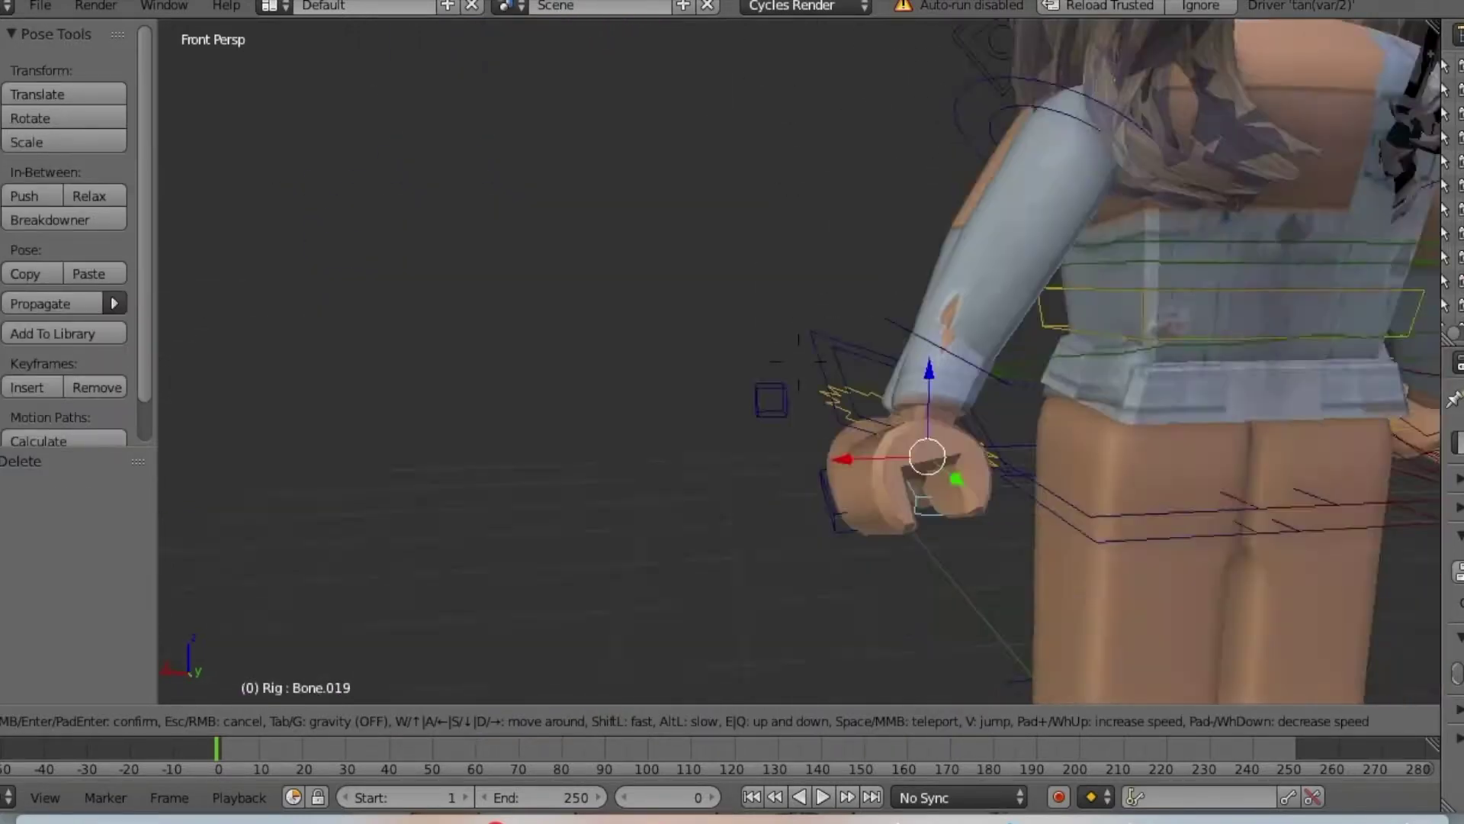
{"action": "key", "text": "w"}
{"action": "left_click", "coordinate": [798, 361]}
{"action": "right_click", "coordinate": [818, 344]}
{"action": "key", "text": "x"}
{"action": "left_click", "coordinate": [818, 345]}
Delete the imported character's torso mesh overlapping the rig's torso.
{"action": "key", "text": "shift+f"}
{"action": "key", "text": "a"}
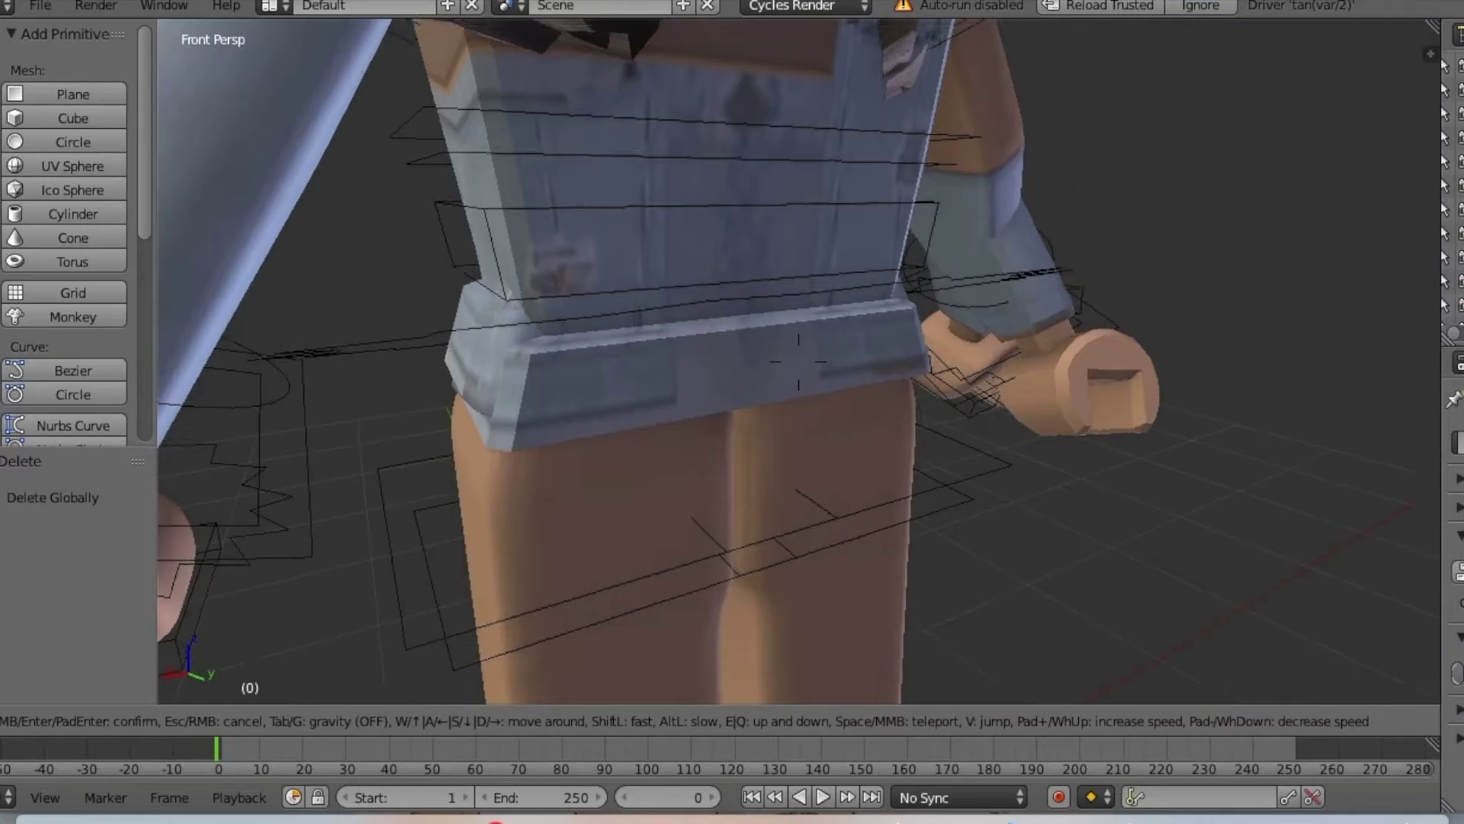
{"action": "left_click", "coordinate": [798, 362]}
{"action": "right_click", "coordinate": [792, 267]}
{"action": "right_click", "coordinate": [791, 263]}
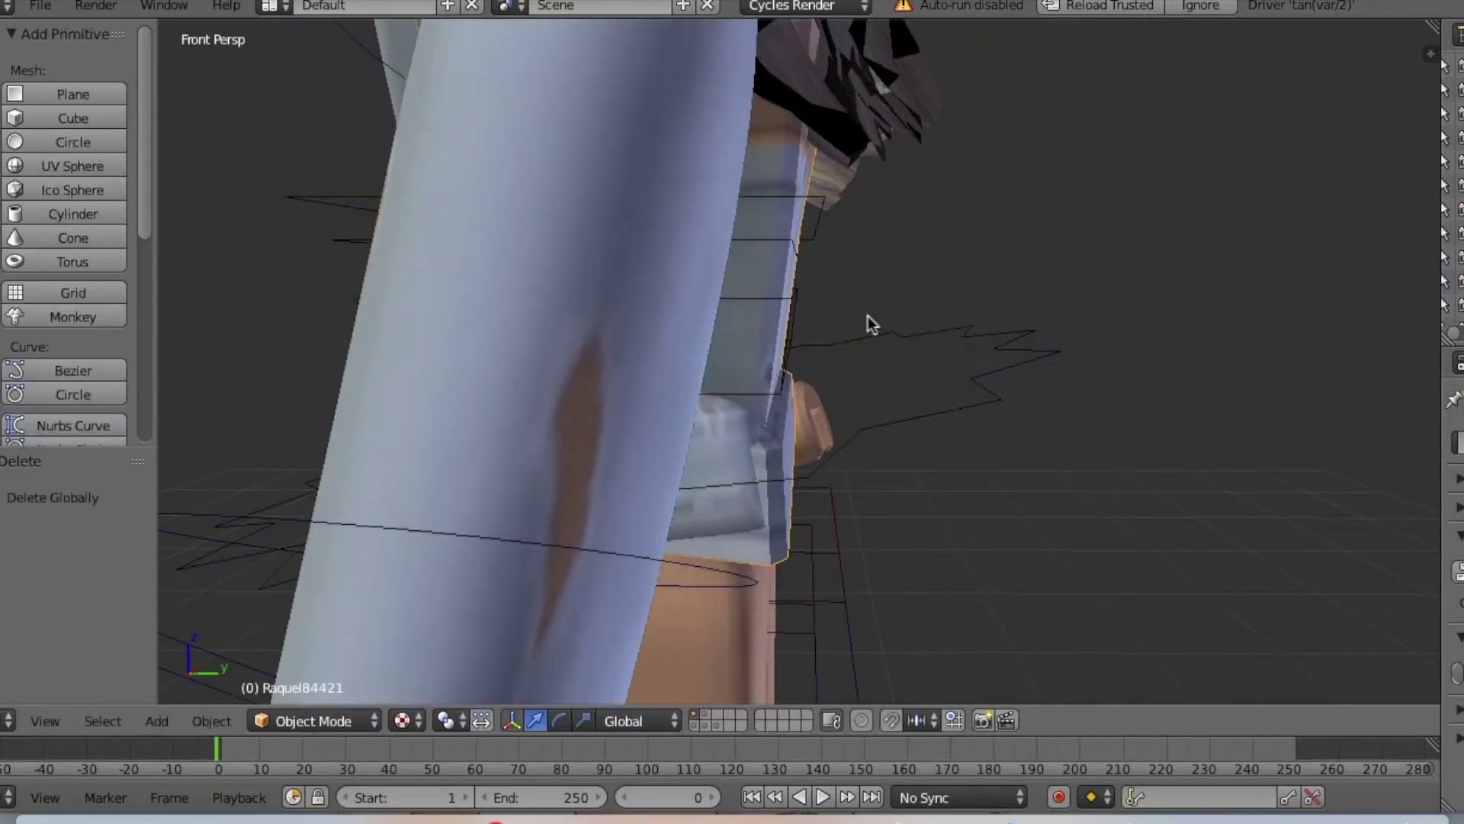
{"action": "key", "text": "x"}
{"action": "left_click", "coordinate": [867, 316]}
Delete the remaining imported body mesh overlapping the rig, keeping the imported hair.
{"action": "key", "text": "shift+f"}
{"action": "key", "text": "d"}
{"action": "key", "text": "s"}
{"action": "key", "text": "w"}
{"action": "left_click", "coordinate": [799, 361]}
{"action": "right_click", "coordinate": [809, 231]}
{"action": "key", "text": "x"}
{"action": "left_click", "coordinate": [809, 231]}
Select the imported hair object, Part1, and move it -3.439 along the X axis, clear of the head.
{"action": "key", "text": "shift+f"}
{"action": "key", "text": "s"}
{"action": "key", "text": "d"}
{"action": "key", "text": "w"}
{"action": "key", "text": "d"}
{"action": "key", "text": "s"}
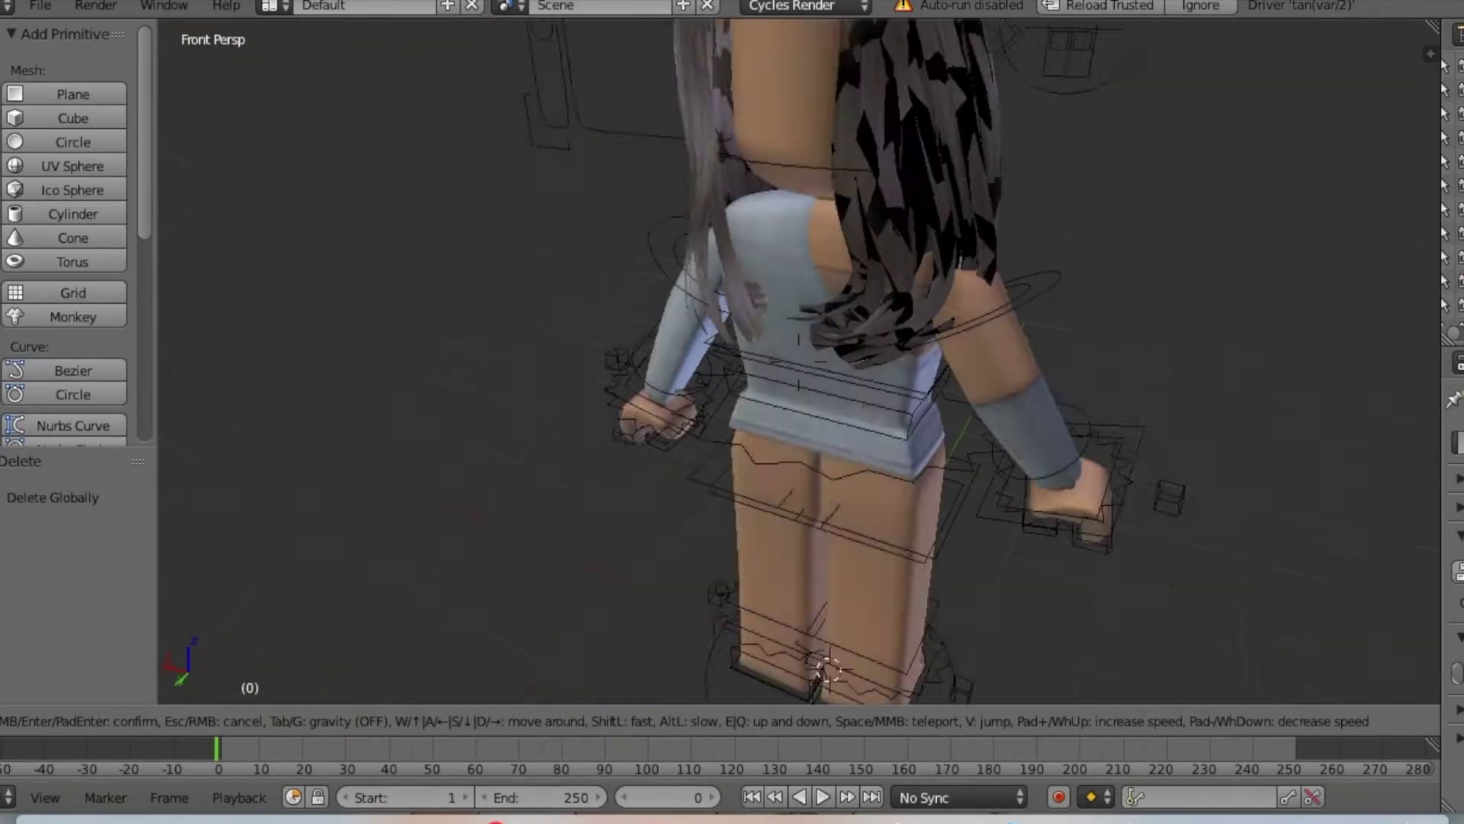
{"action": "key", "text": "d"}
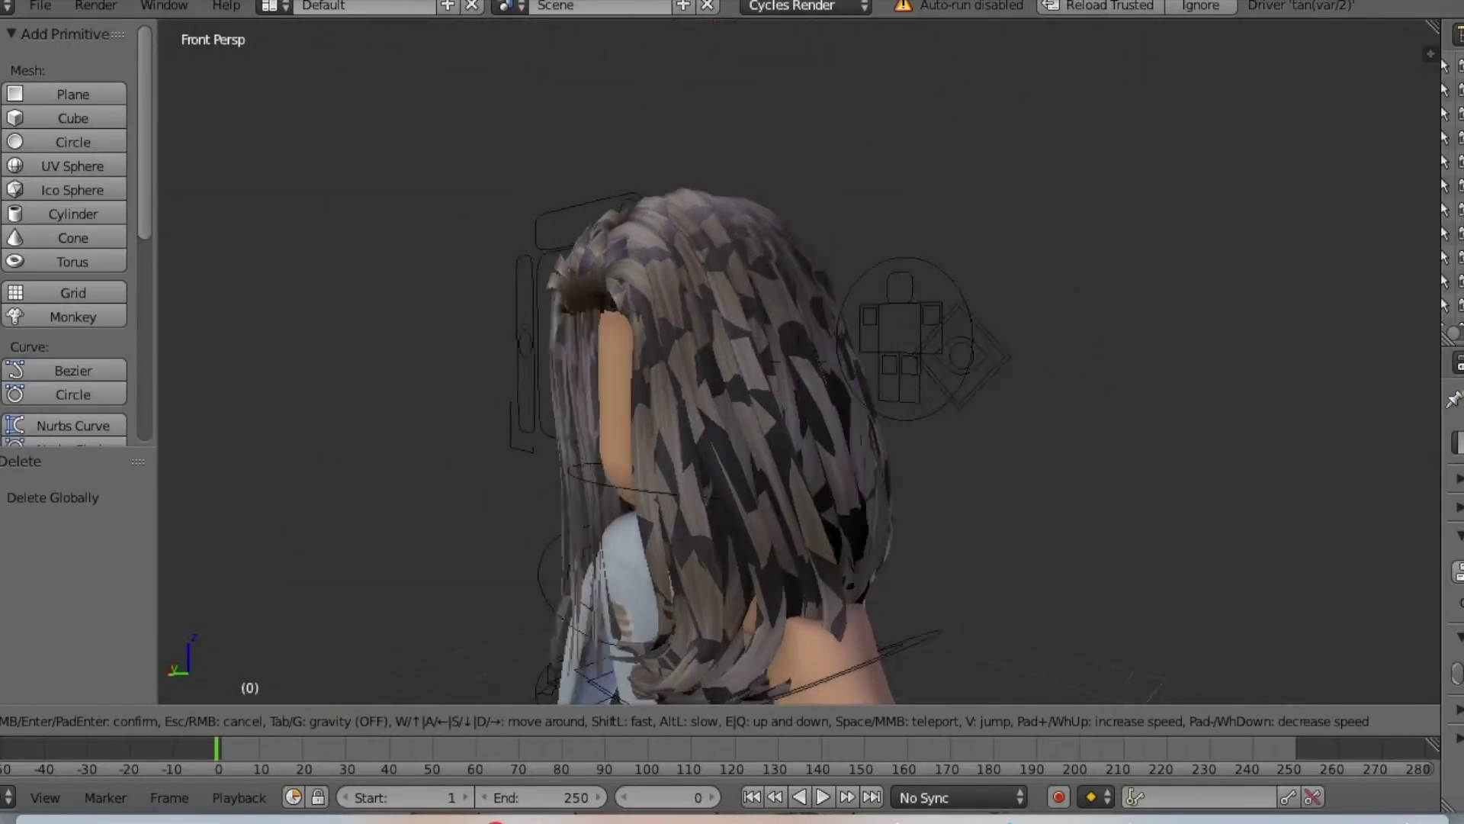
{"action": "key", "text": "a"}
{"action": "key", "text": "d"}
{"action": "key", "text": "a"}
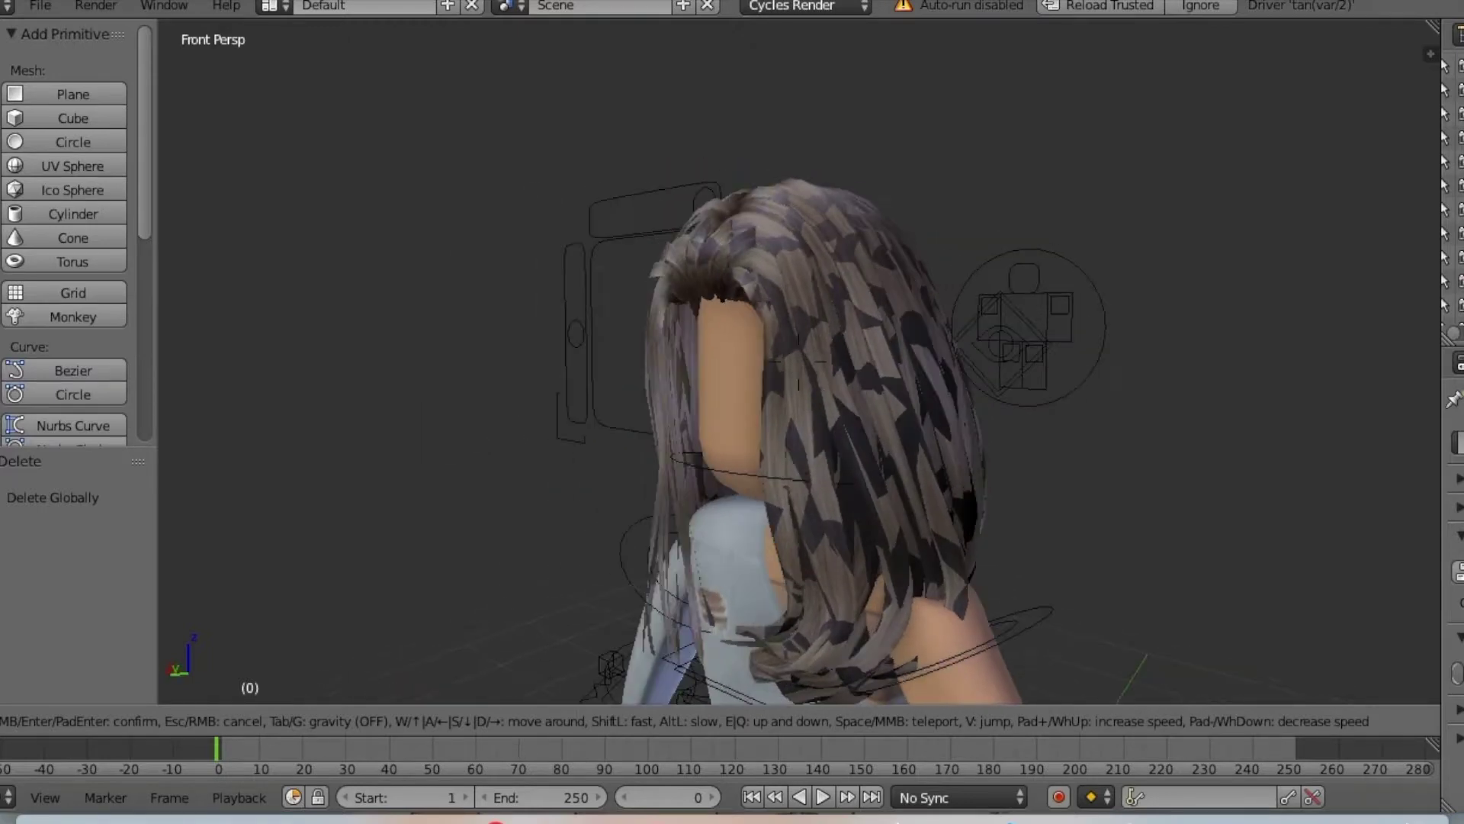
{"action": "left_click", "coordinate": [801, 370]}
{"action": "right_click", "coordinate": [834, 295]}
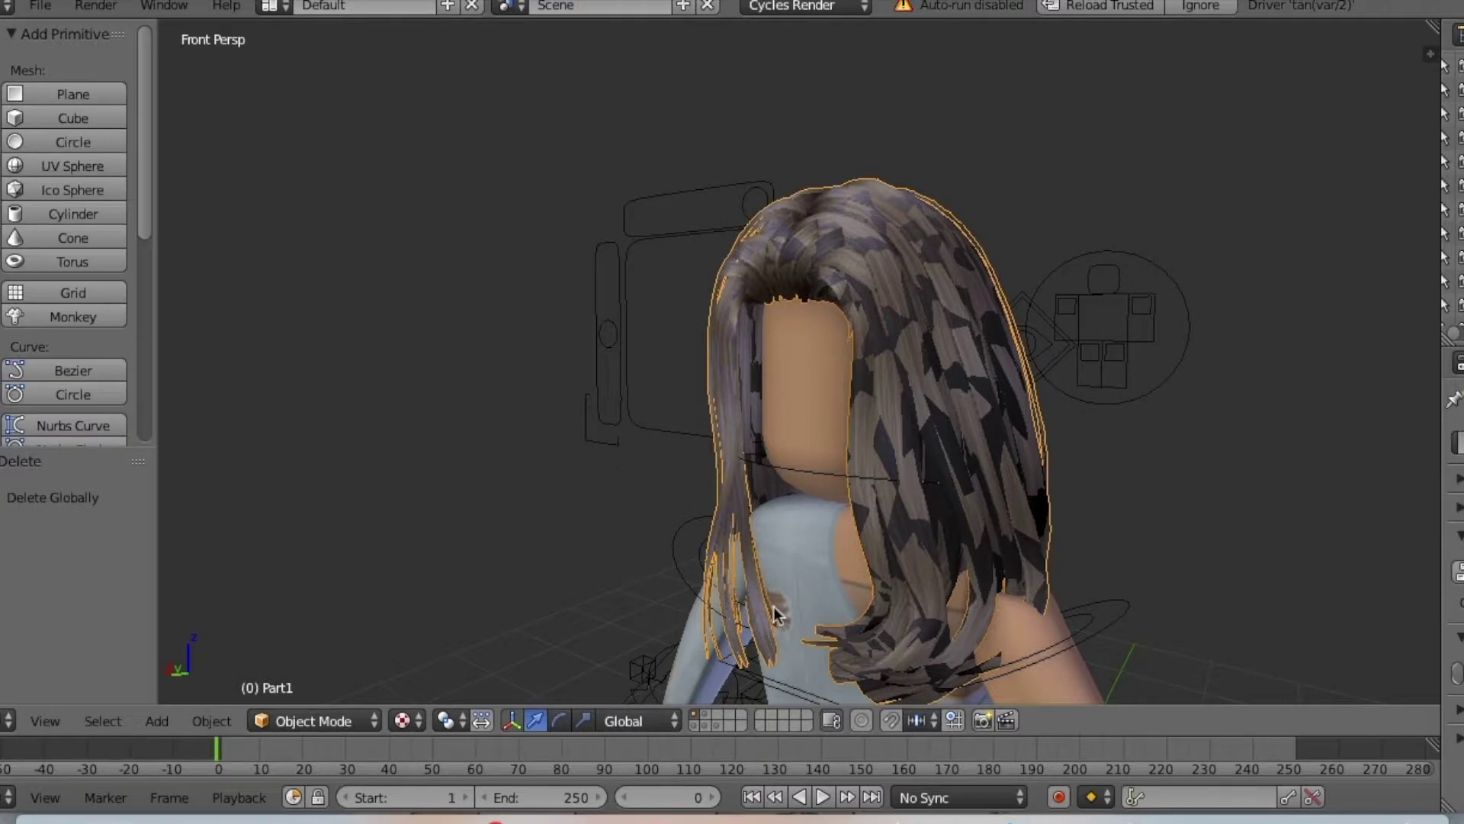
{"action": "key", "text": "shift+f"}
{"action": "key", "text": "a"}
{"action": "key", "text": "s"}
{"action": "left_click", "coordinate": [688, 586]}
{"action": "left_click_drag", "start_coordinate": [664, 581], "coordinate": [994, 597]}
Inspect the rig's bare head from the back and the front for leftover imported parts.
{"action": "right_click", "coordinate": [750, 108]}
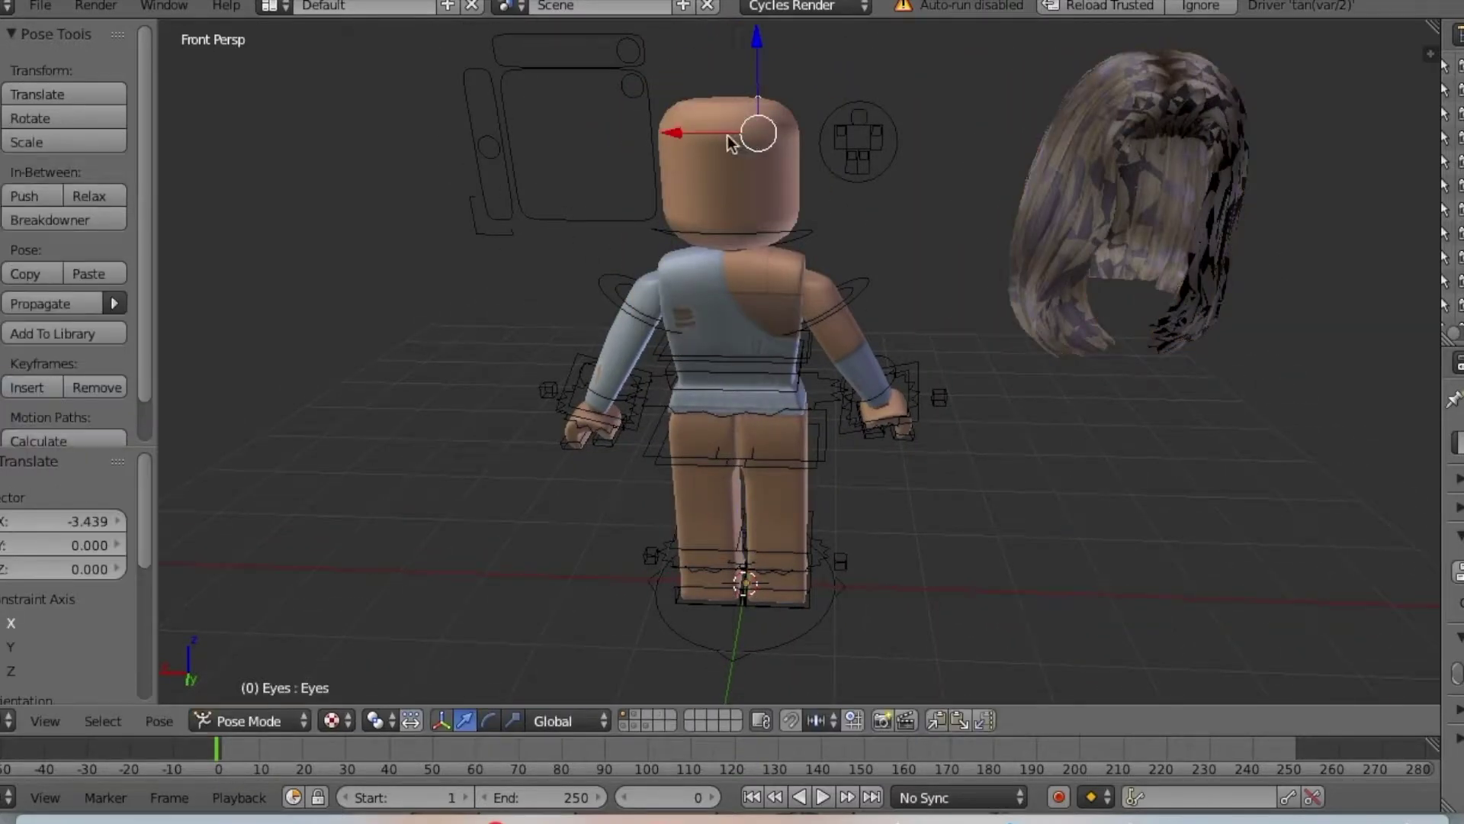
{"action": "right_click", "coordinate": [709, 176]}
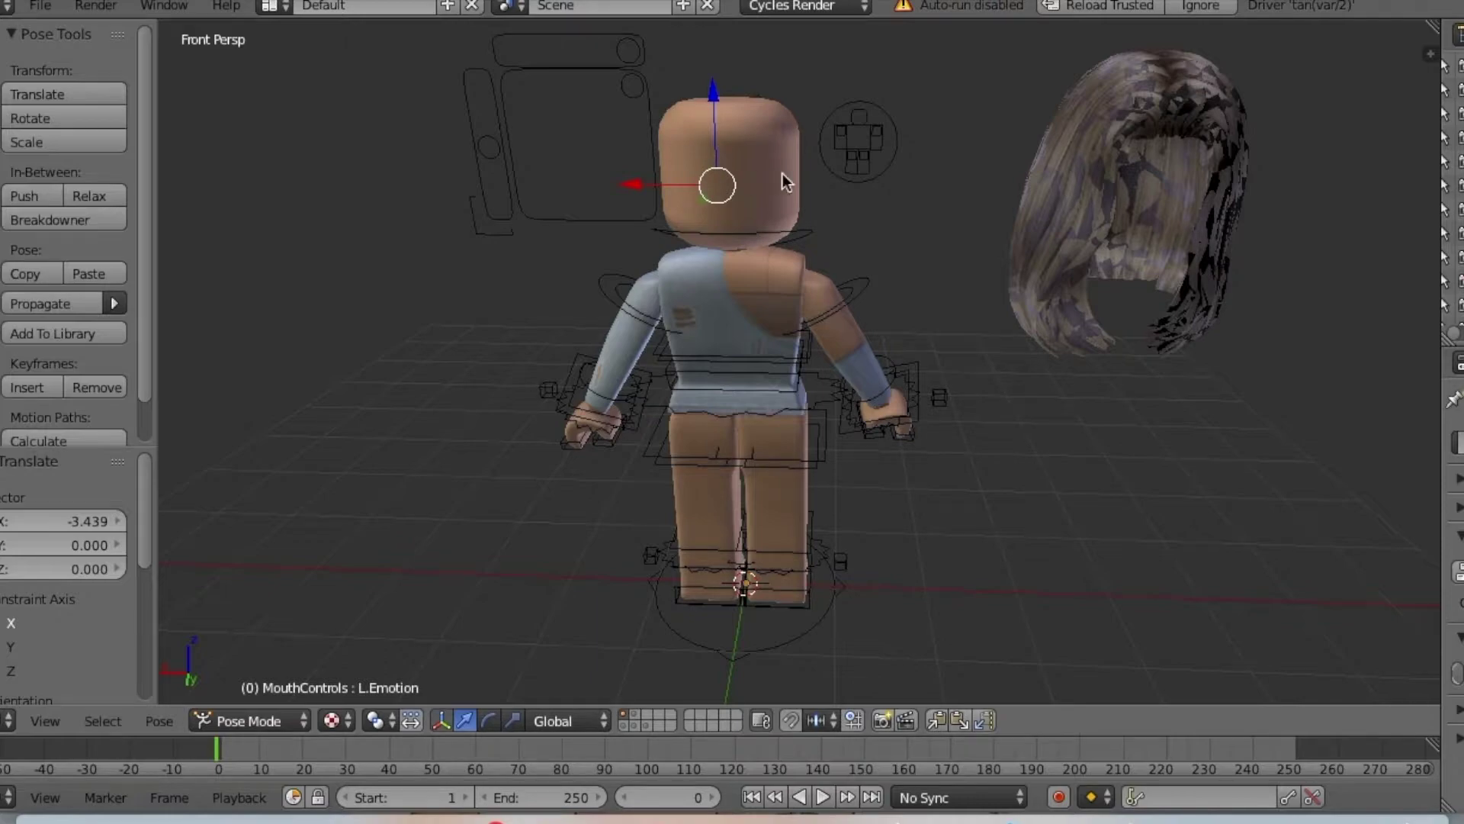
{"action": "key", "text": "shift+f"}
{"action": "key", "text": "w"}
{"action": "key", "text": "d"}
{"action": "key", "text": "s"}
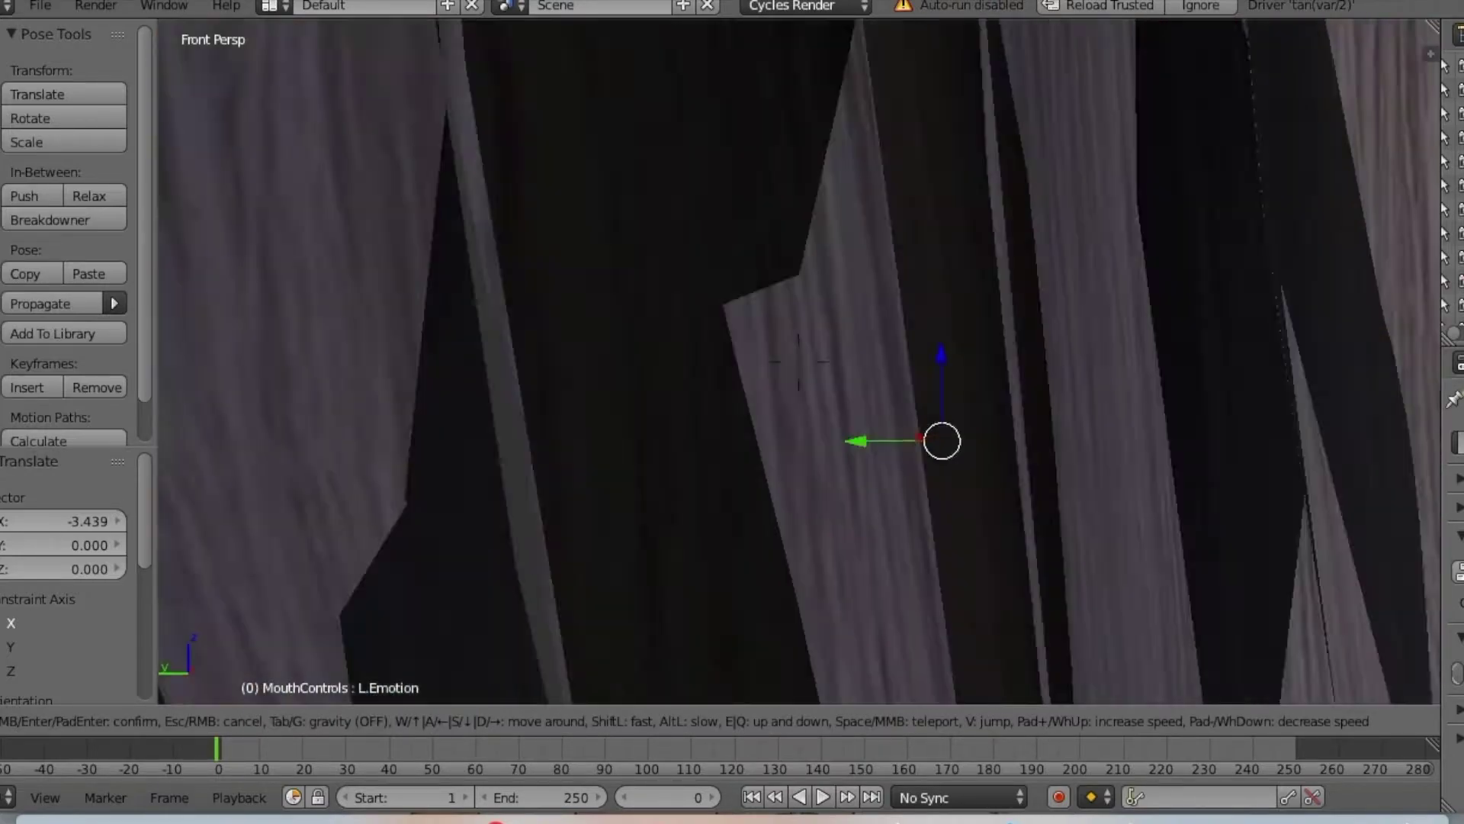
{"action": "key", "text": "d"}
{"action": "key", "text": "s"}
{"action": "key", "text": "s"}
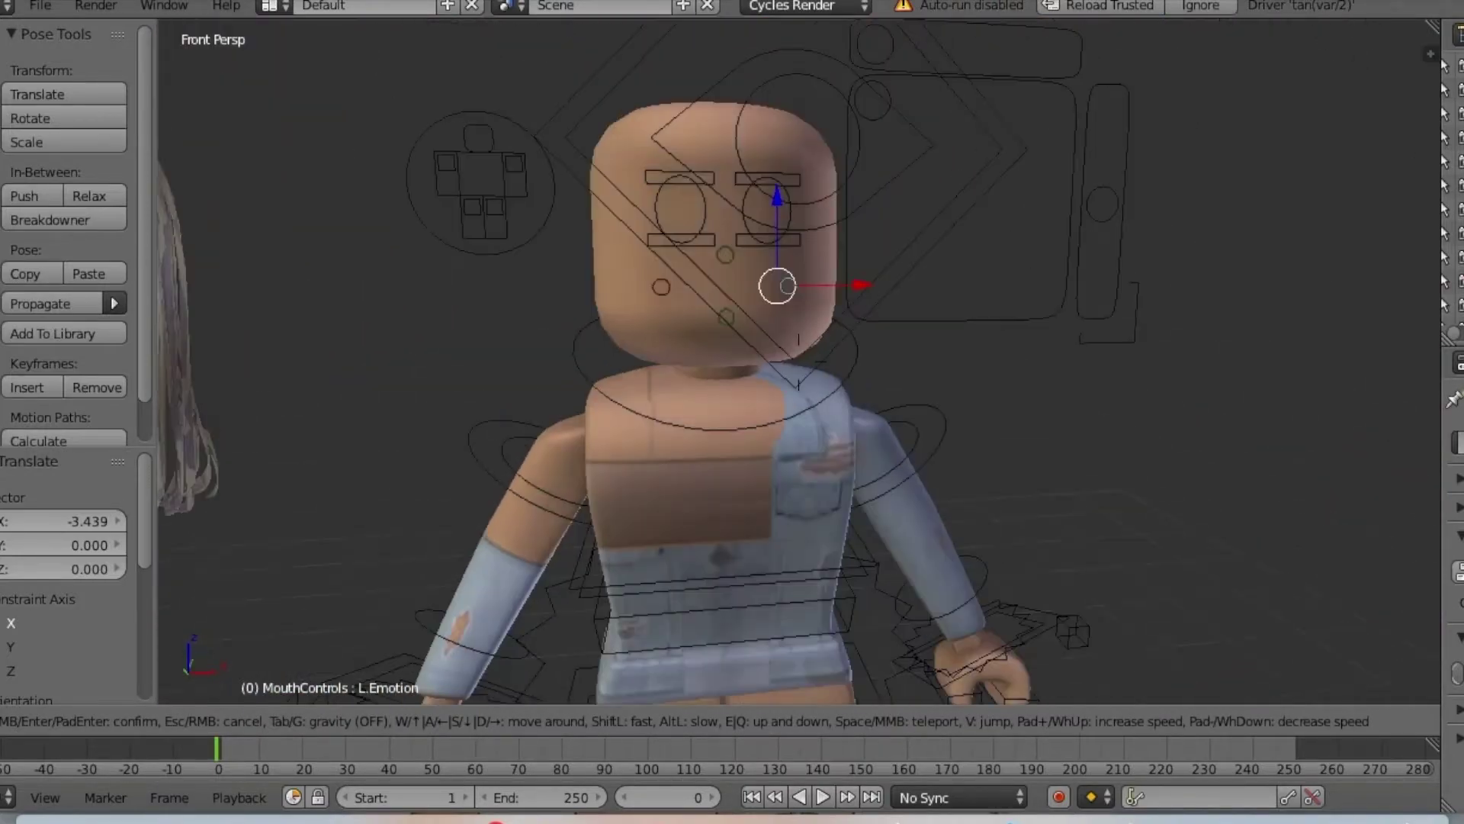
{"action": "key", "text": "a"}
{"action": "left_click", "coordinate": [790, 356]}
Rotate the hair around the Z axis to face the rig's front, and move it along X back over the head.
{"action": "right_click", "coordinate": [790, 355]}
{"action": "key", "text": "b"}
{"action": "left_click_drag", "start_coordinate": [518, 91], "coordinate": [881, 487]}
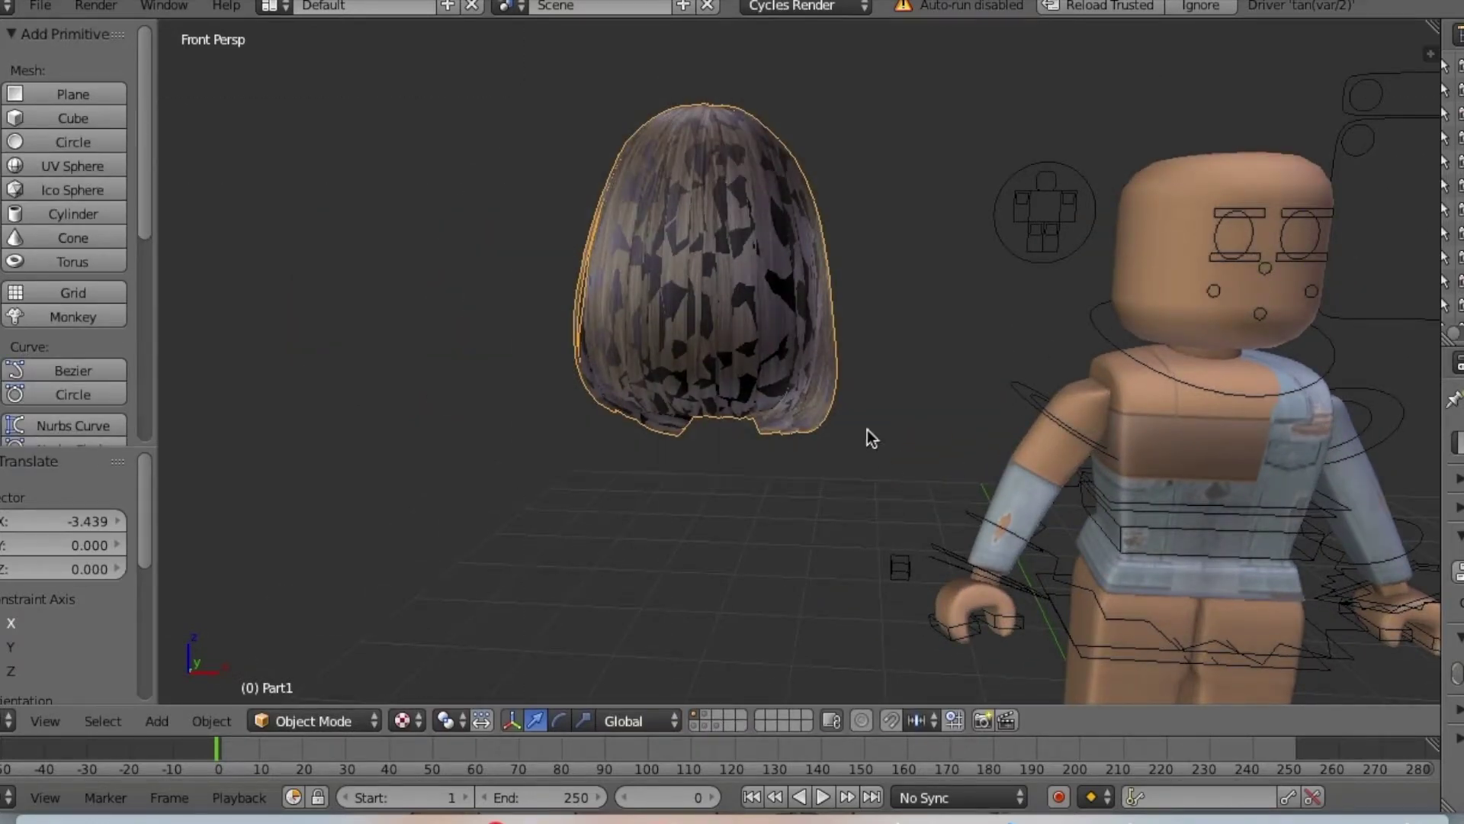
{"action": "key", "text": "Escape"}
{"action": "key", "text": "b"}
{"action": "left_click_drag", "start_coordinate": [536, 83], "coordinate": [862, 496]}
{"action": "right_click", "coordinate": [1153, 519]}
{"action": "right_click", "coordinate": [1147, 440]}
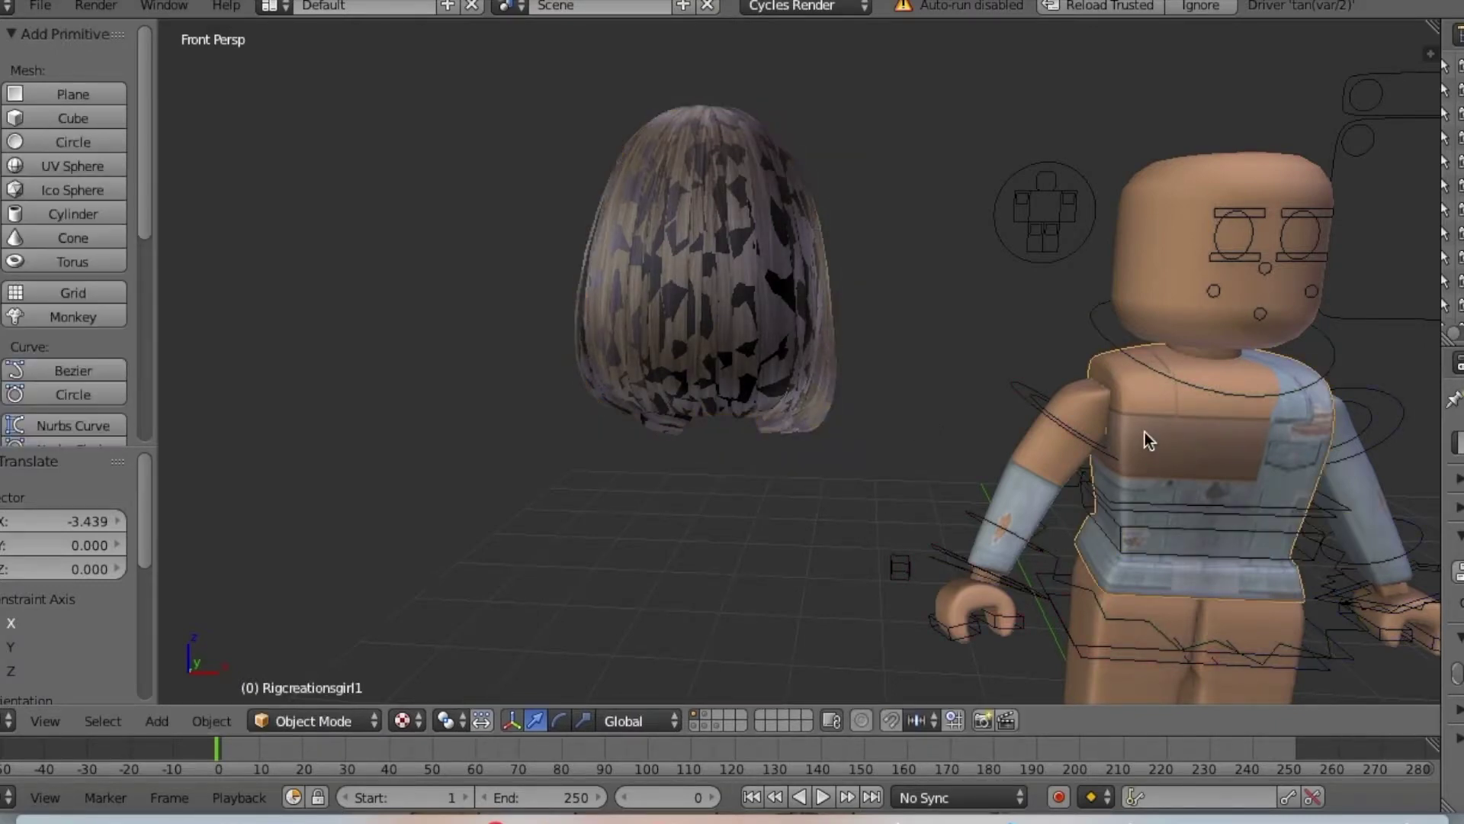
{"action": "key", "text": "b"}
{"action": "left_click_drag", "start_coordinate": [997, 259], "coordinate": [1390, 766]}
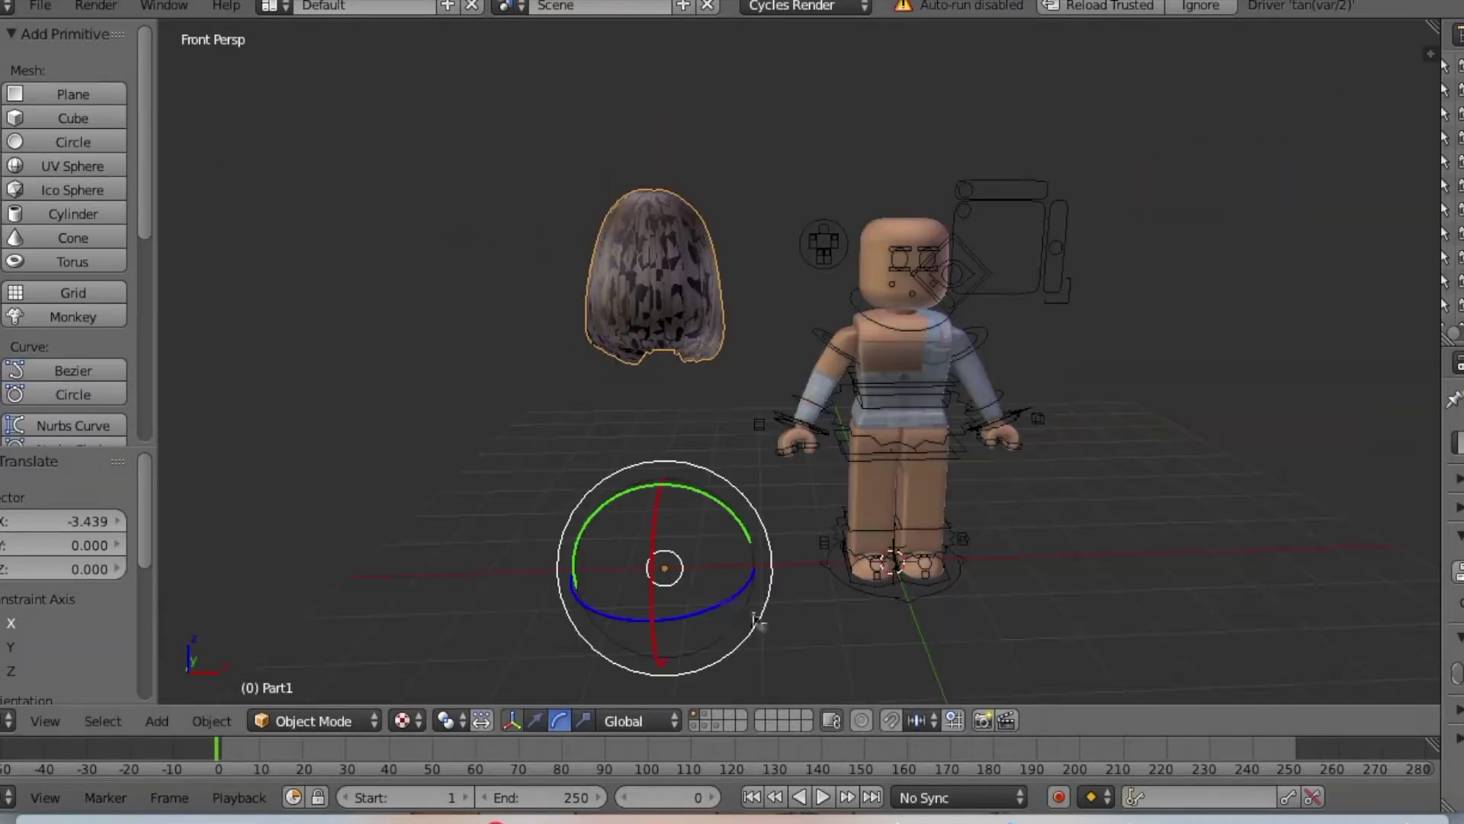
{"action": "left_click_drag", "start_coordinate": [729, 600], "coordinate": [506, 500]}
{"action": "left_click", "coordinate": [523, 717]}
{"action": "left_click_drag", "start_coordinate": [743, 569], "coordinate": [955, 585]}
Align the hair with the rig's head, including a -0.051 nudge along the X axis.
{"action": "key", "text": "shift+f"}
{"action": "key", "text": "d"}
{"action": "key", "text": "w"}
{"action": "key", "text": "s"}
{"action": "left_click", "coordinate": [798, 361]}
{"action": "key", "text": "shift+f"}
{"action": "key", "text": "a"}
{"action": "key", "text": "w"}
{"action": "key", "text": "s"}
{"action": "left_click", "coordinate": [799, 361]}
{"action": "left_click_drag", "start_coordinate": [752, 591], "coordinate": [765, 621]}
{"action": "left_click_drag", "start_coordinate": [846, 673], "coordinate": [845, 662]}
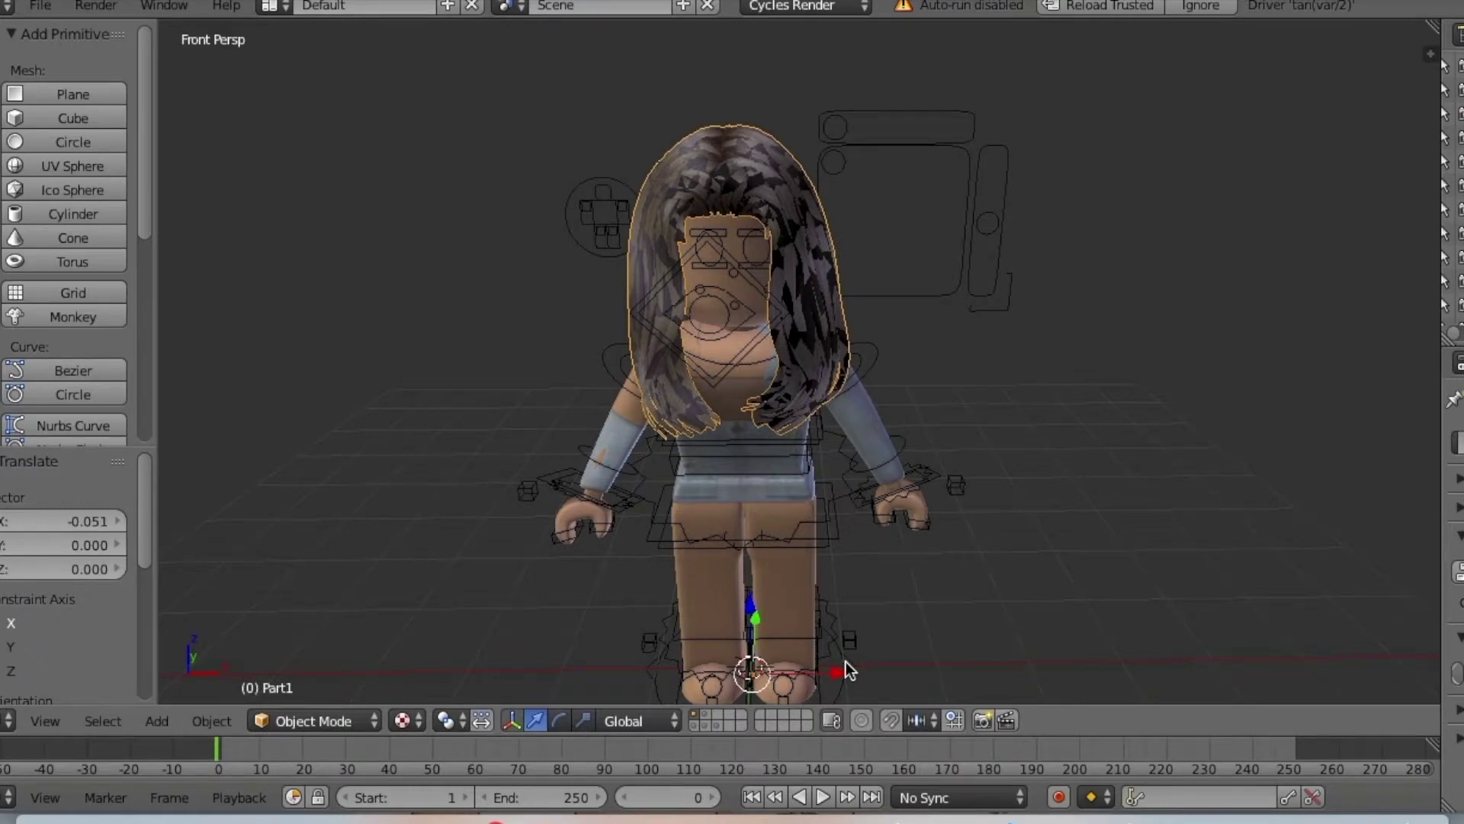
Shift the hair horizontally while viewing the rig from another side and rotate it slightly.
{"action": "key", "text": "shift+f"}
{"action": "key", "text": "a"}
{"action": "left_click", "coordinate": [799, 362]}
{"action": "left_click_drag", "start_coordinate": [648, 693], "coordinate": [627, 693]}
{"action": "left_click", "coordinate": [559, 721]}
{"action": "left_click_drag", "start_coordinate": [764, 639], "coordinate": [759, 636]}
{"action": "left_click", "coordinate": [536, 721]}
Set the hair's origin to the centre of its geometry and move the hair -0.489 along the Y axis.
{"action": "left_click", "coordinate": [2, 47]}
{"action": "left_click", "coordinate": [64, 328]}
{"action": "left_click", "coordinate": [112, 383]}
{"action": "left_click_drag", "start_coordinate": [566, 282], "coordinate": [625, 287]}
Fine-tune the hair's placement on the head with small moves while checking it from the side.
{"action": "key", "text": "shift+f"}
{"action": "key", "text": "d"}
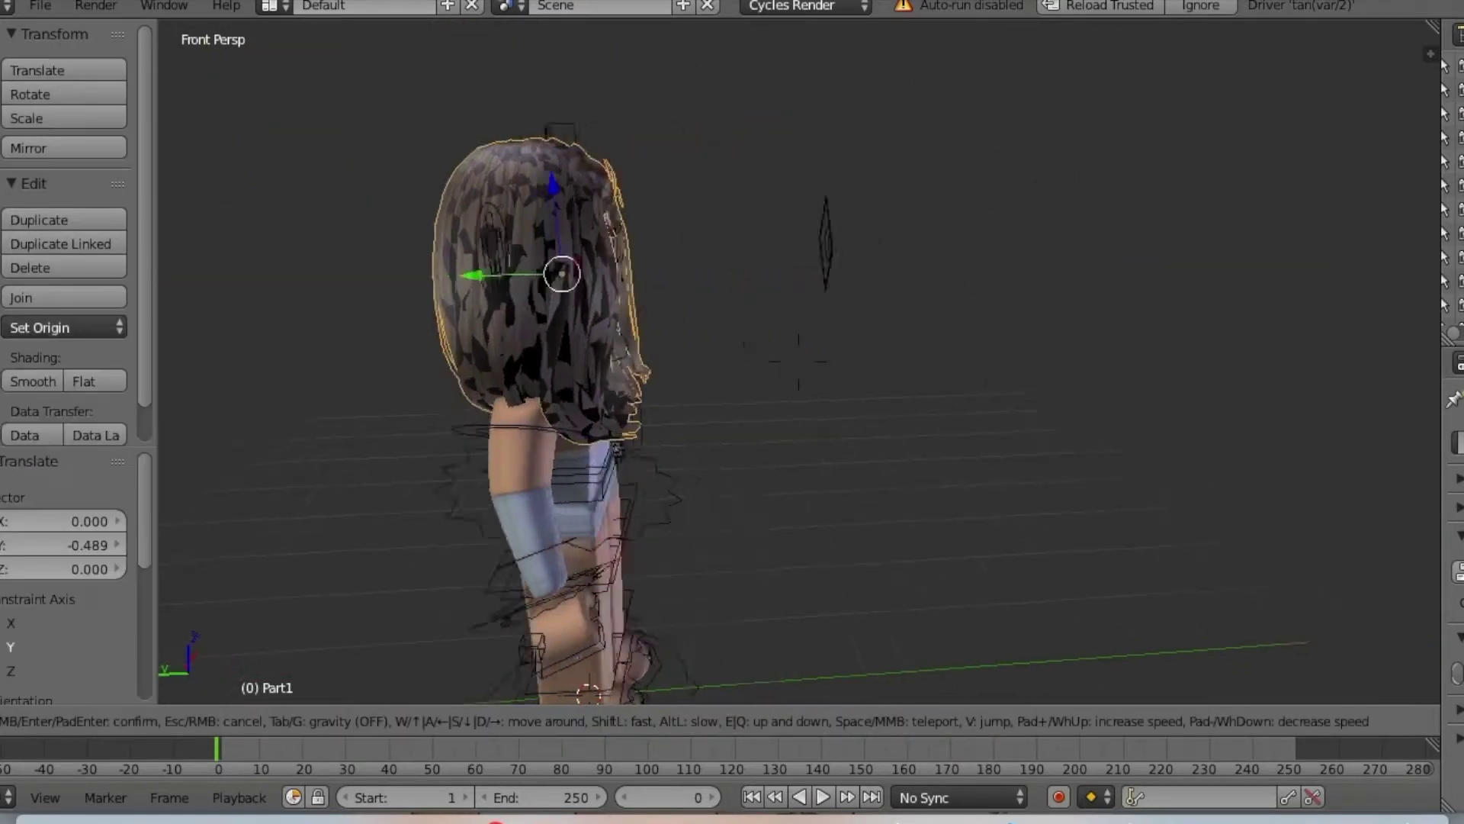
{"action": "key", "text": "w"}
{"action": "left_click", "coordinate": [799, 361]}
{"action": "left_click_drag", "start_coordinate": [801, 333], "coordinate": [804, 333]}
{"action": "left_click_drag", "start_coordinate": [703, 245], "coordinate": [742, 268]}
Scale the hair uniformly by 0.942 to fit the head.
{"action": "key", "text": "shift+f"}
{"action": "key", "text": "s"}
{"action": "left_click", "coordinate": [798, 362]}
{"action": "left_click", "coordinate": [582, 720]}
{"action": "left_click_drag", "start_coordinate": [755, 366], "coordinate": [754, 366]}
Nudge the hair 0.007 along the Y axis.
{"action": "key", "text": "shift+f"}
{"action": "key", "text": "d"}
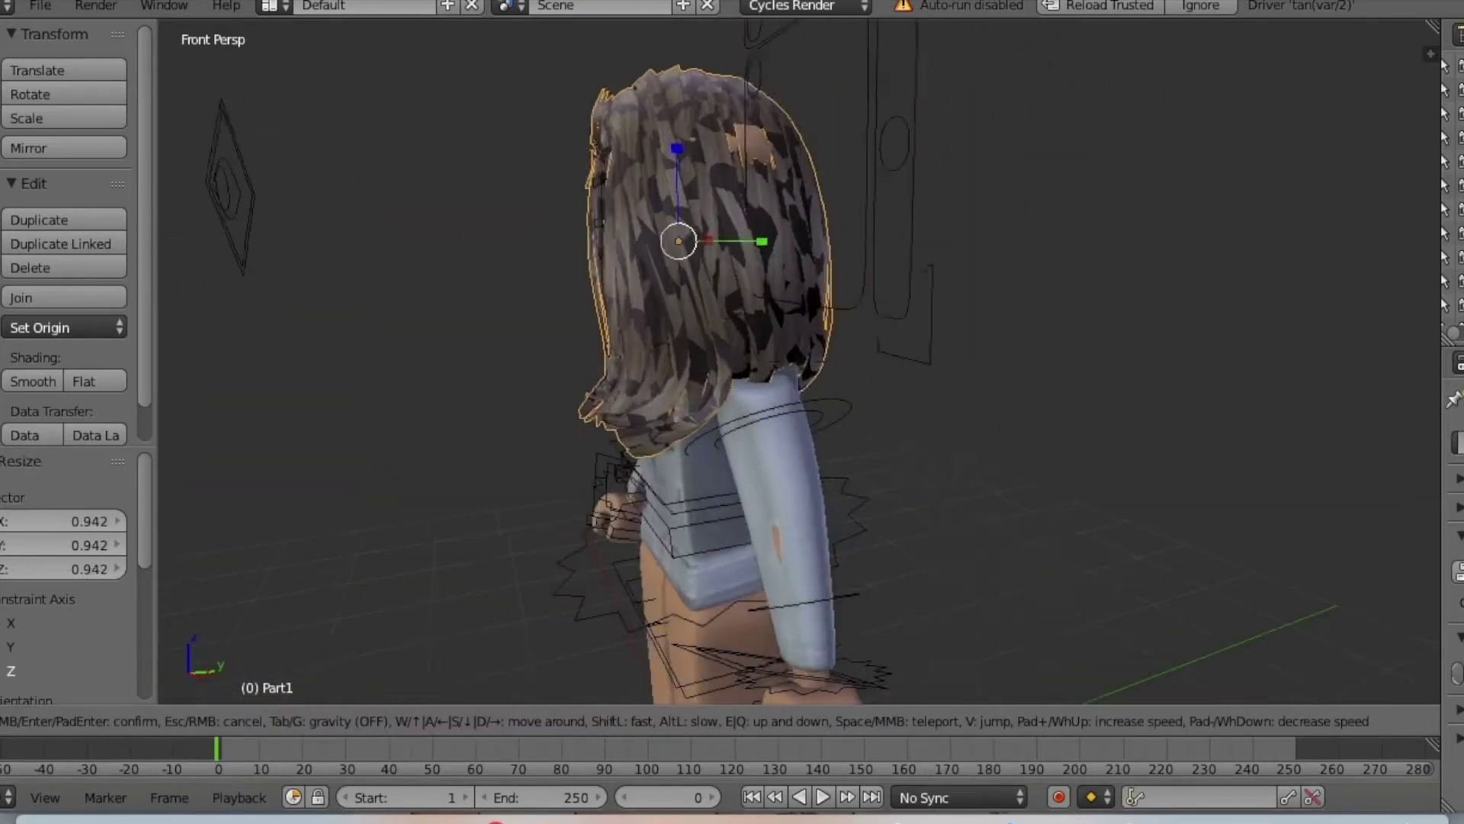
{"action": "left_click", "coordinate": [799, 361]}
{"action": "left_click", "coordinate": [536, 720]}
{"action": "left_click_drag", "start_coordinate": [741, 250], "coordinate": [742, 252]}
Nudge the hair slightly along the X axis to centre it on the face.
{"action": "key", "text": "shift+f"}
{"action": "key", "text": "a"}
{"action": "key", "text": "w"}
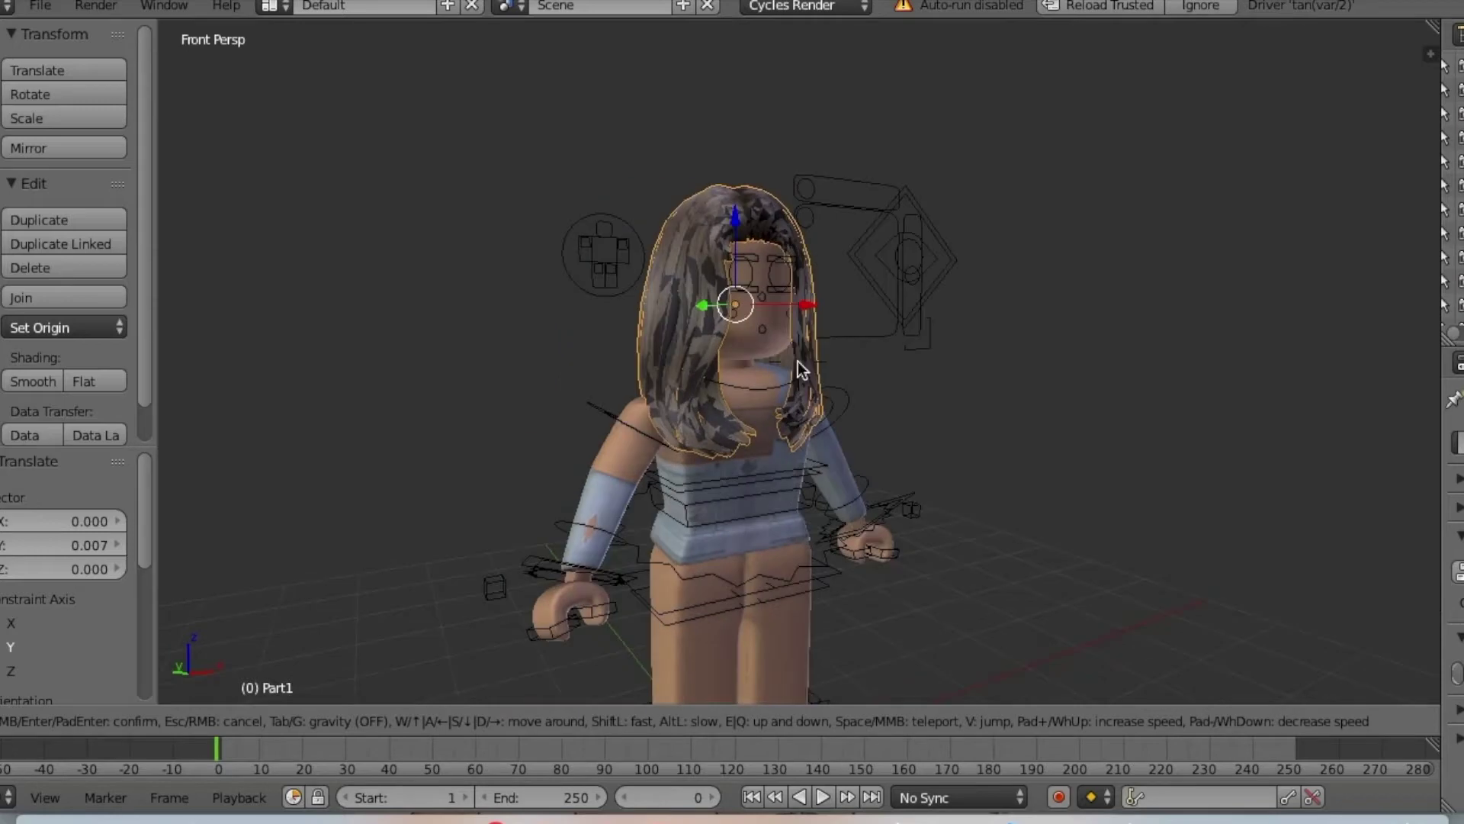
{"action": "left_click", "coordinate": [798, 362]}
{"action": "left_click_drag", "start_coordinate": [807, 305], "coordinate": [815, 310]}
Lower the hair by 0.017 along the Z axis.
{"action": "key", "text": "shift+f"}
{"action": "key", "text": "d"}
{"action": "key", "text": "w"}
{"action": "key", "text": "a"}
{"action": "left_click", "coordinate": [799, 362]}
{"action": "left_click_drag", "start_coordinate": [722, 176], "coordinate": [722, 182]}
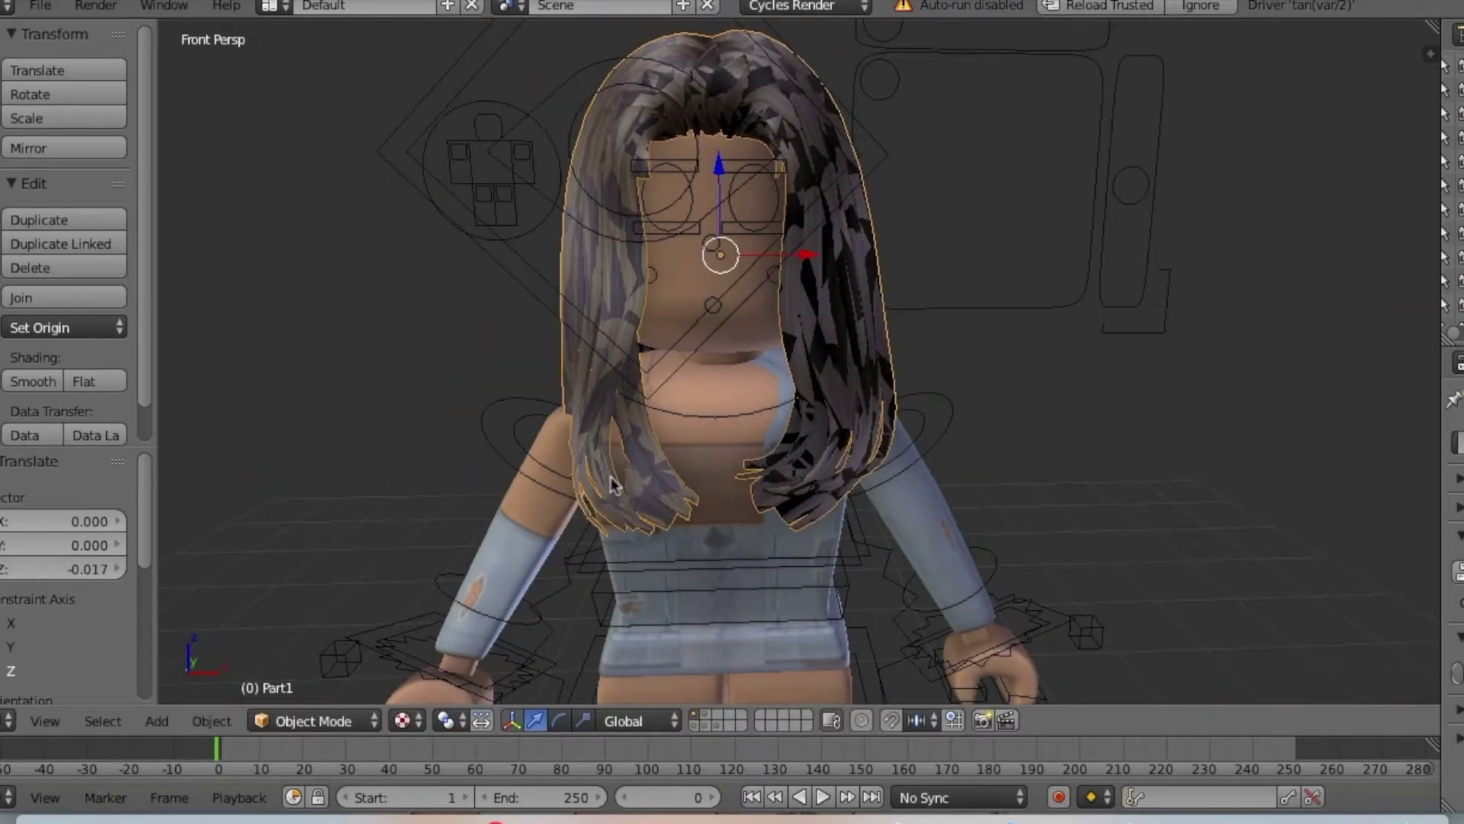
Preview the whole character in Rendered viewport shading, and return the viewport to Texture shading.
{"action": "key", "text": "shift+f"}
{"action": "key", "text": "s"}
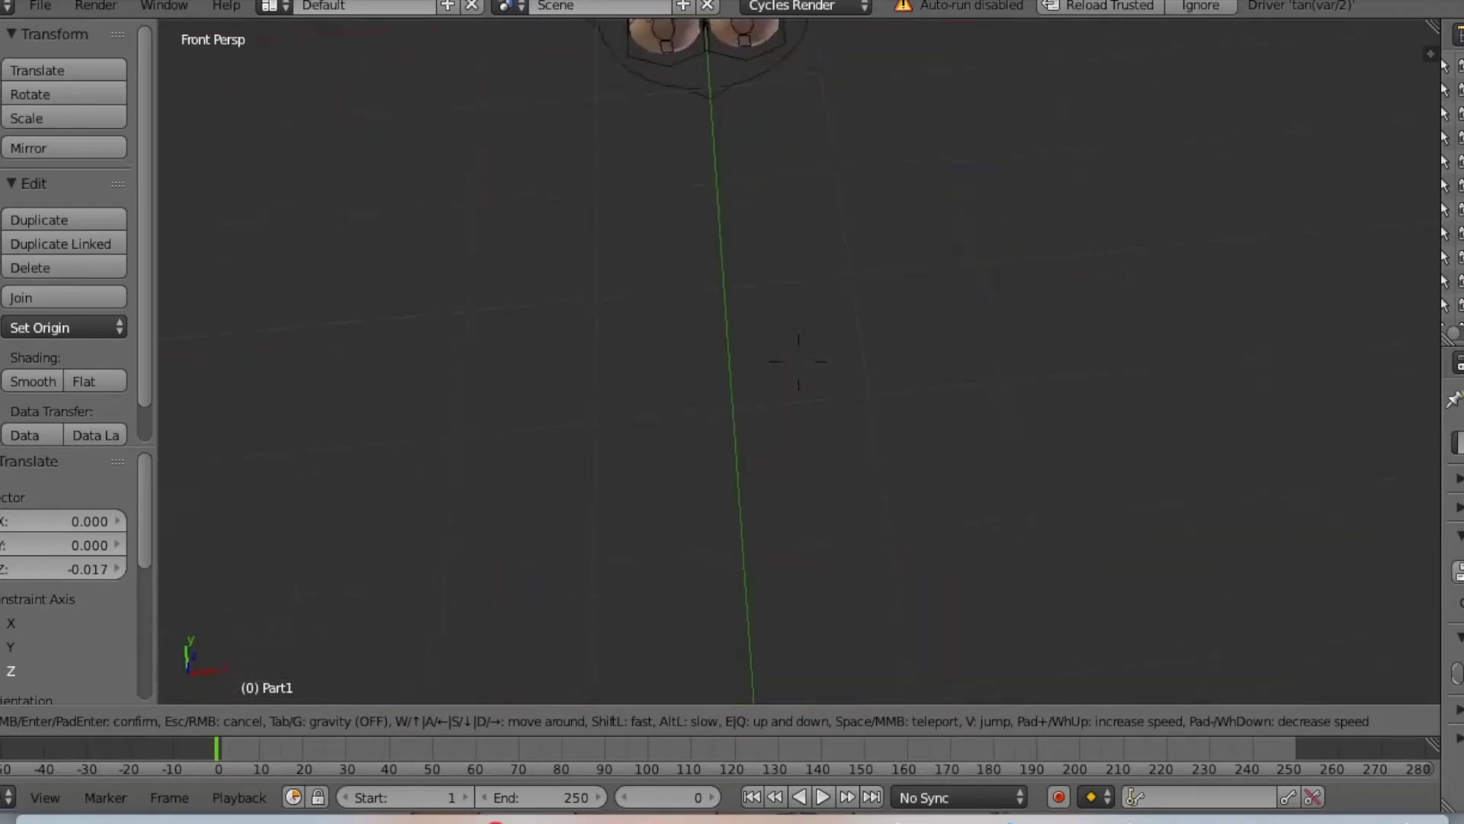
{"action": "left_click", "coordinate": [798, 362]}
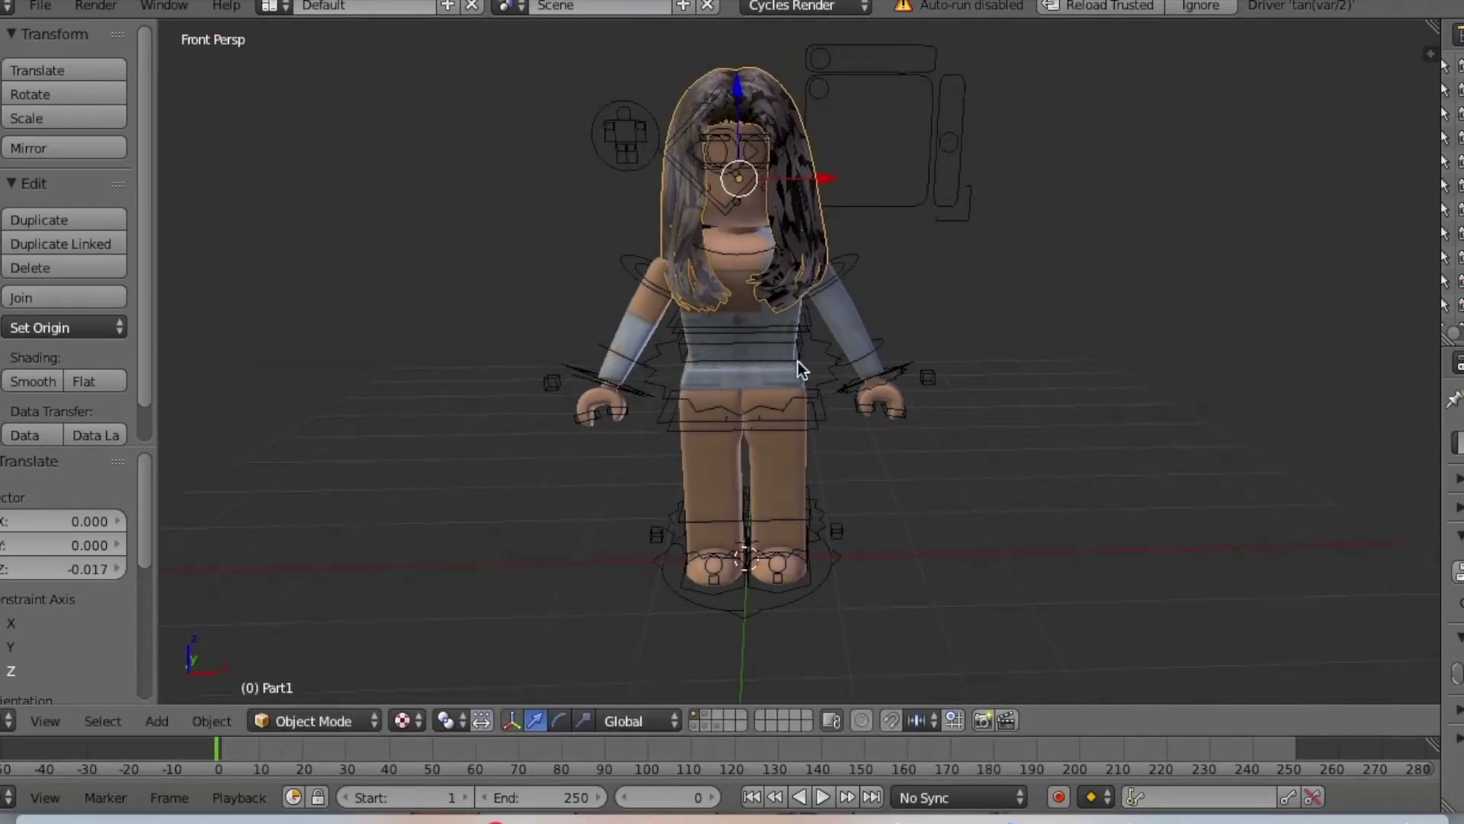
{"action": "left_click", "coordinate": [415, 721]}
{"action": "left_click", "coordinate": [428, 564]}
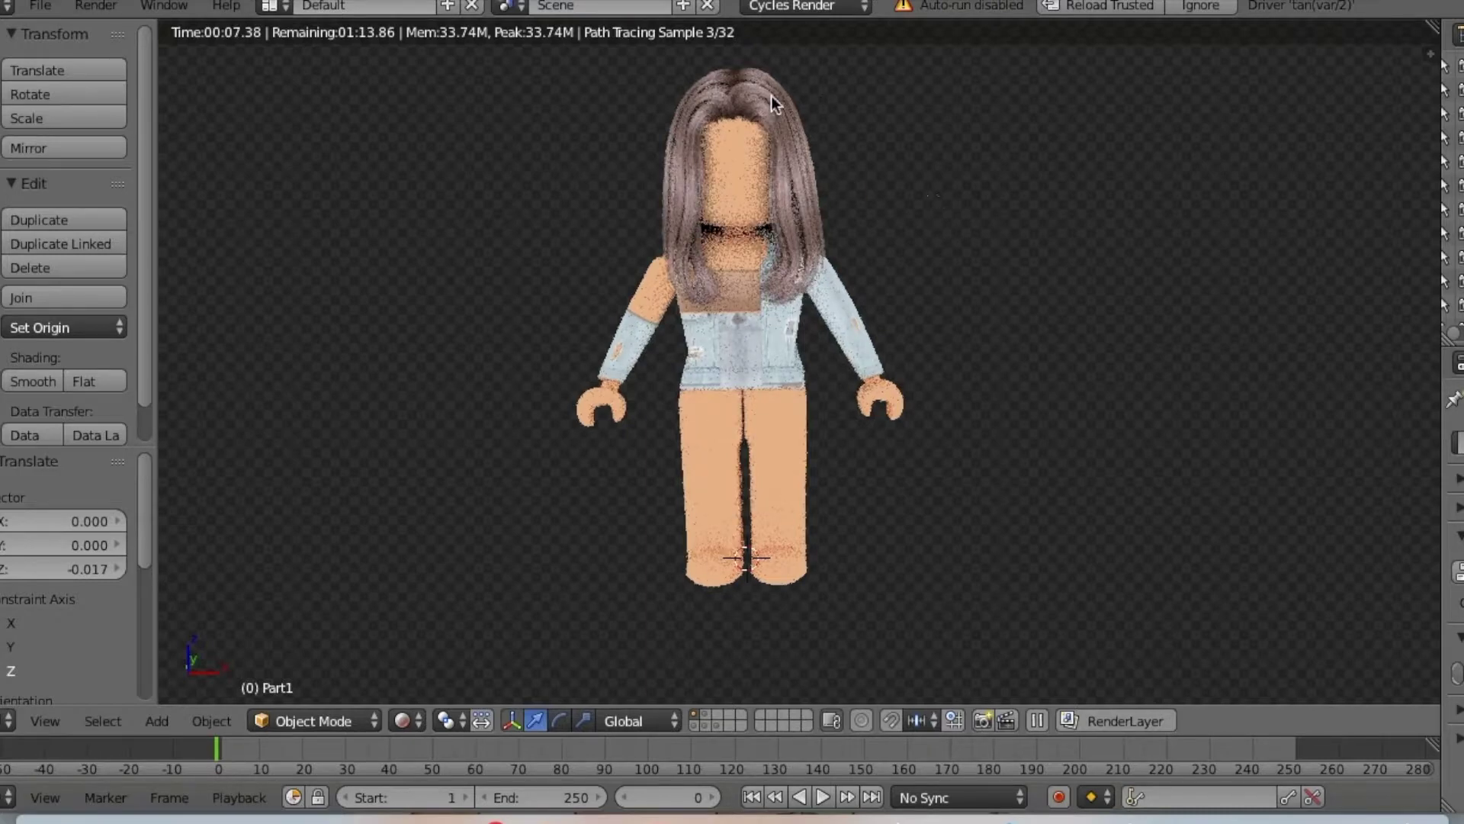
{"action": "left_click", "coordinate": [412, 721]}
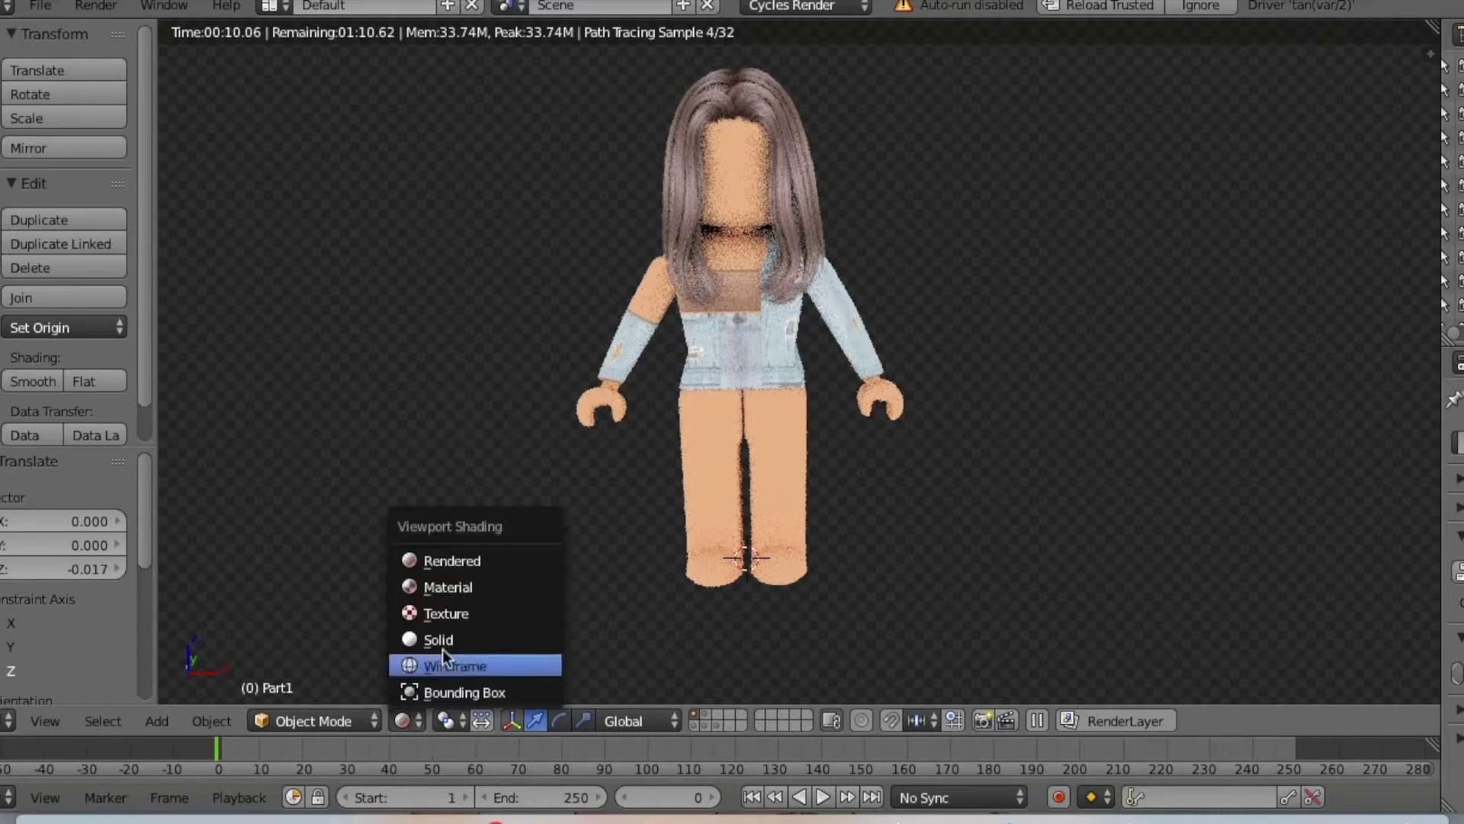
{"action": "left_click", "coordinate": [452, 613]}
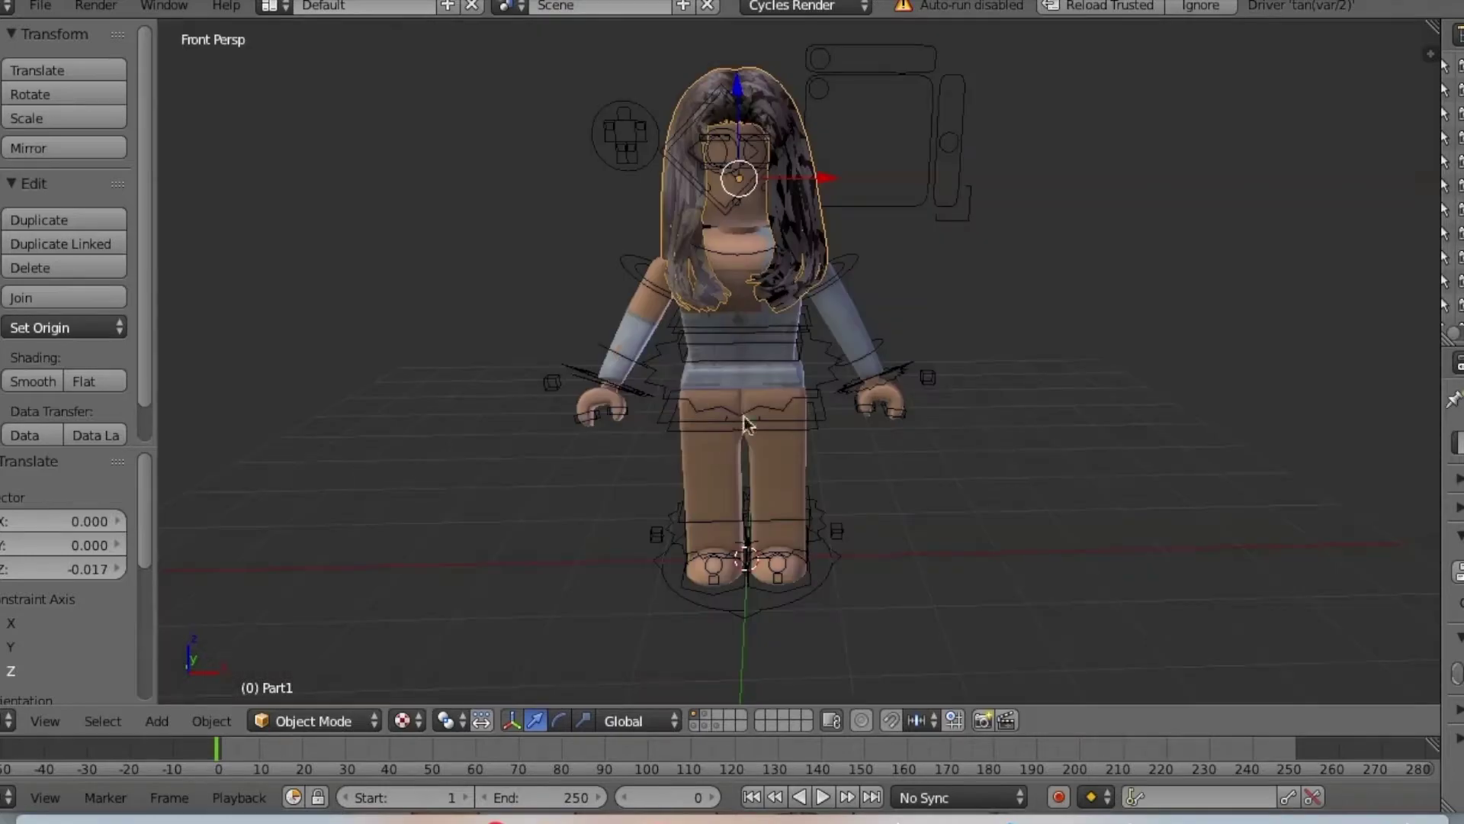
Rotate the arm bone Bone.011 by 2.59° around the global X axis.
{"action": "key", "text": "shift+f"}
{"action": "key", "text": "w"}
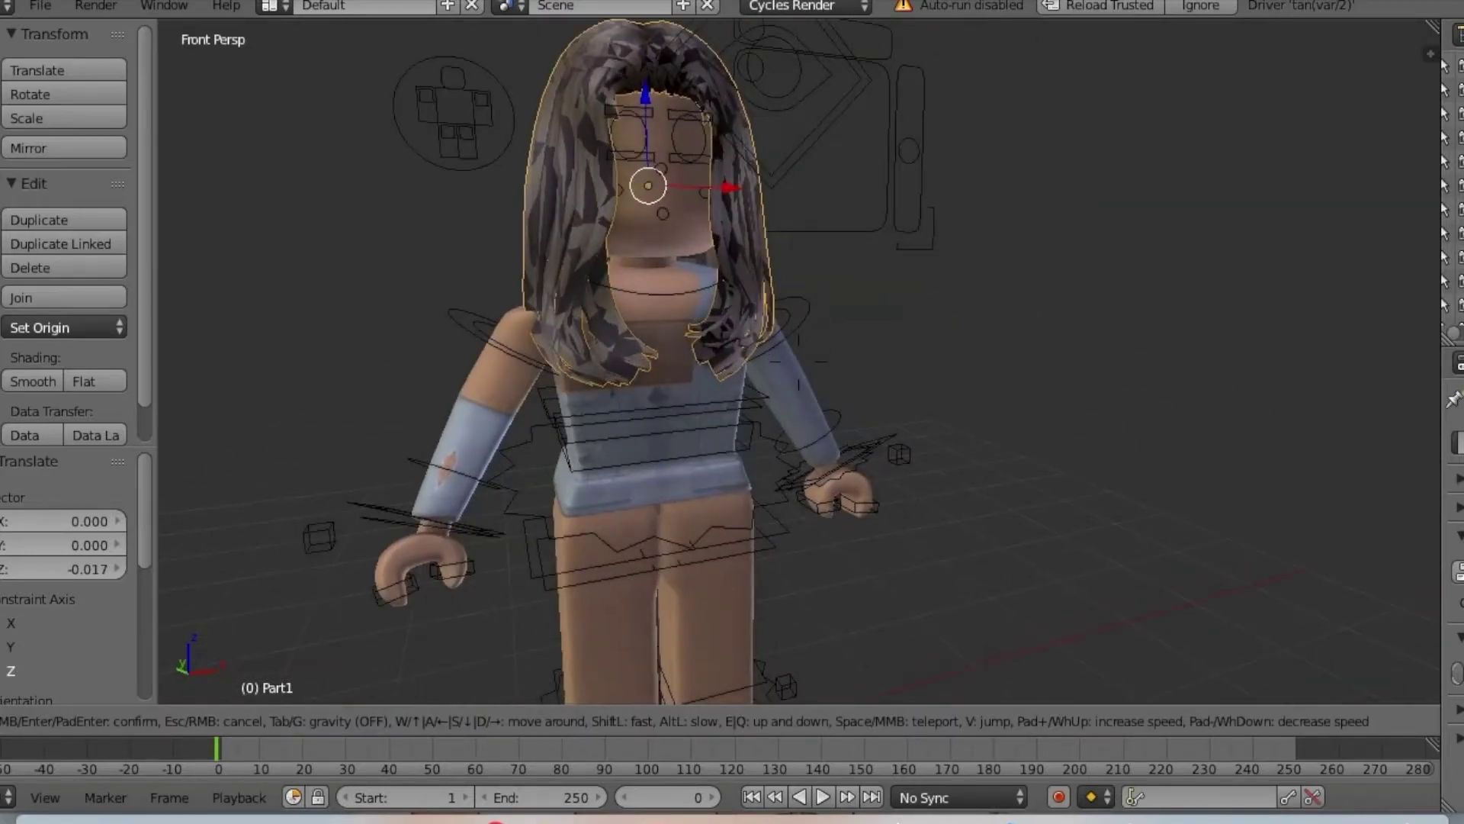
{"action": "key", "text": "w"}
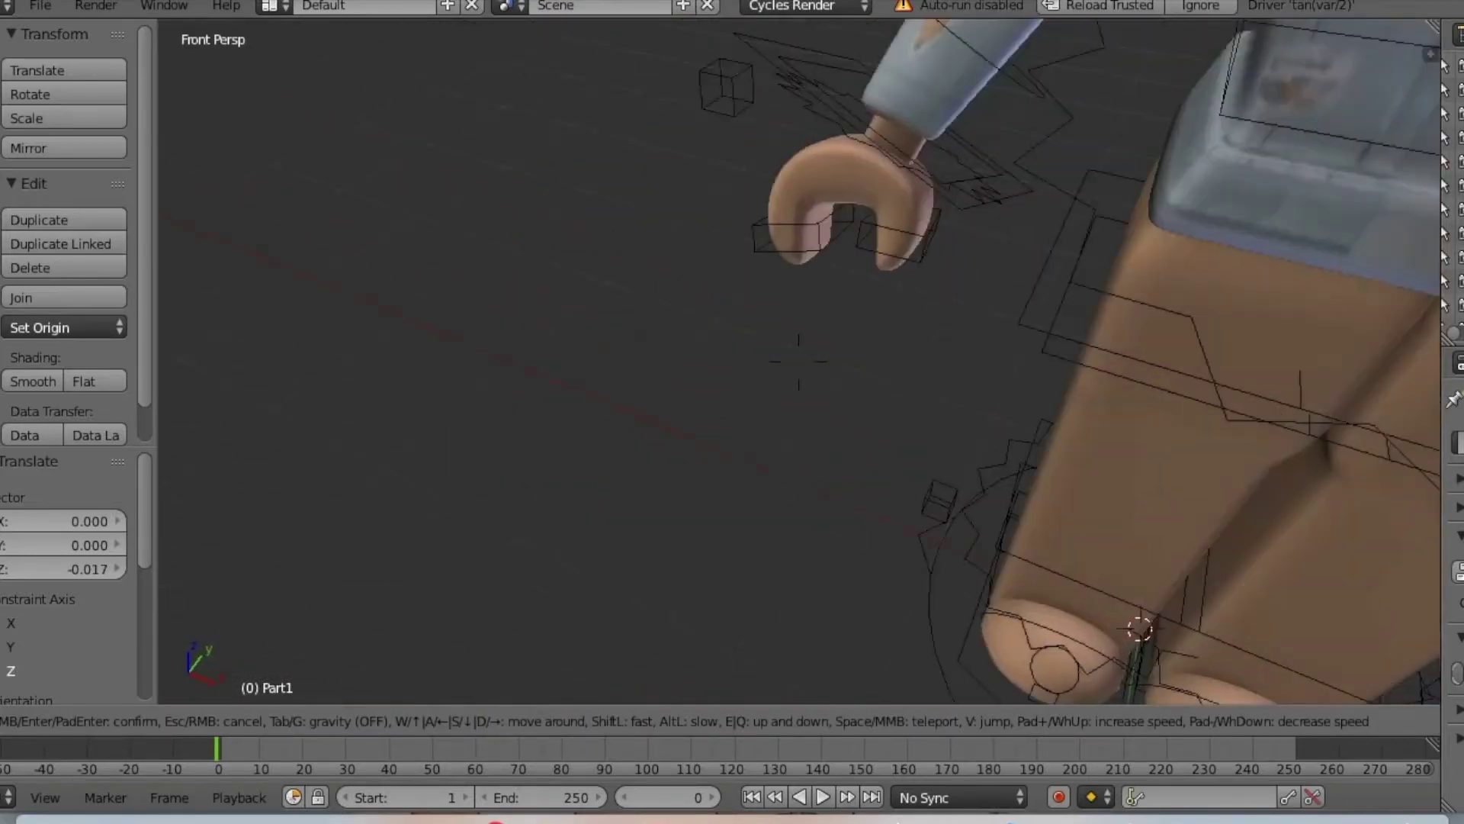
{"action": "left_click", "coordinate": [799, 361]}
{"action": "right_click", "coordinate": [819, 355]}
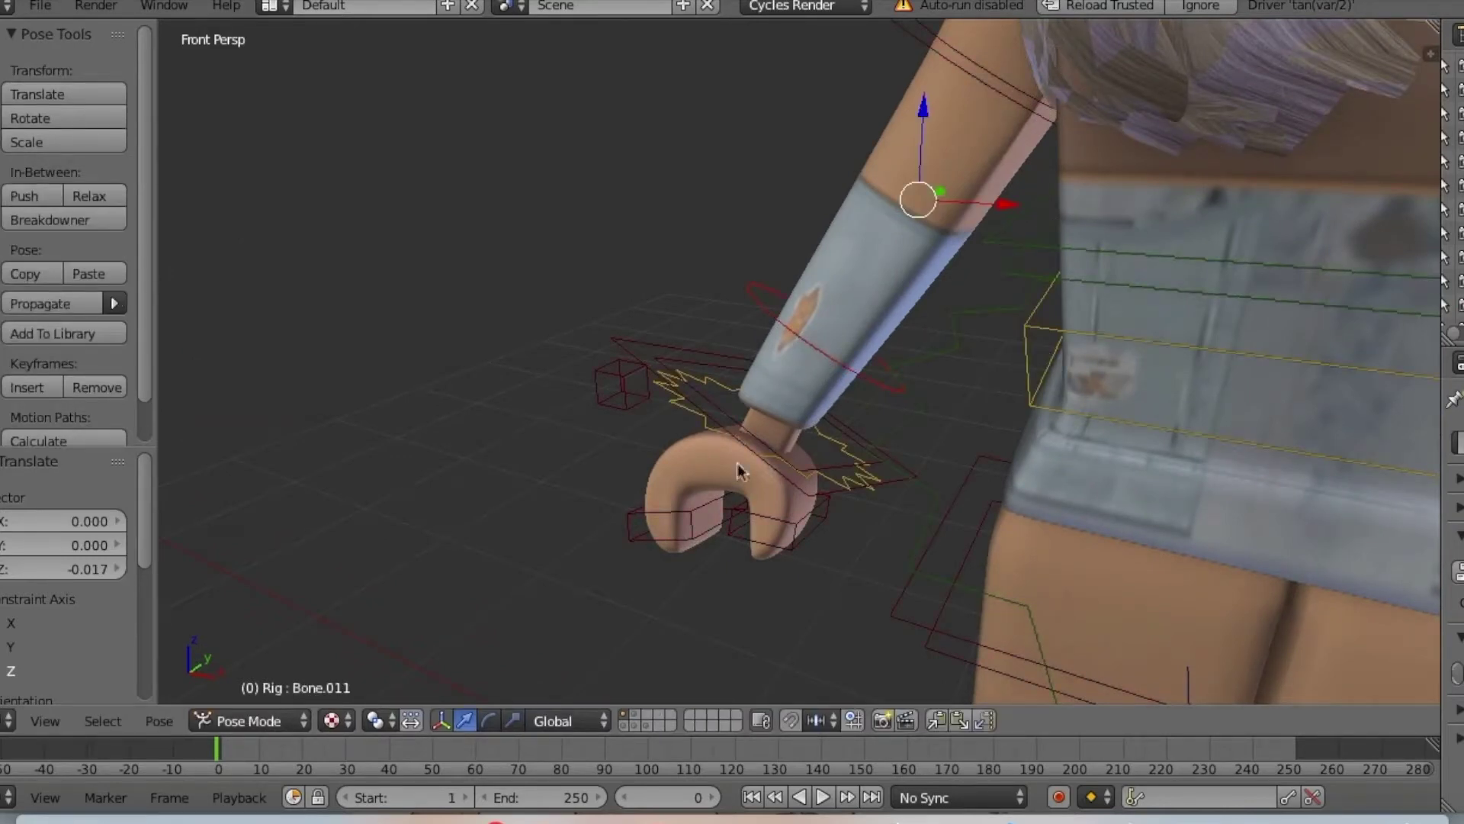
{"action": "left_click", "coordinate": [489, 720]}
{"action": "left_click_drag", "start_coordinate": [907, 204], "coordinate": [854, 168]}
Rotate the hand bone Bone.015 by -64° around the global Z axis.
{"action": "key", "text": "shift+f"}
{"action": "key", "text": "s"}
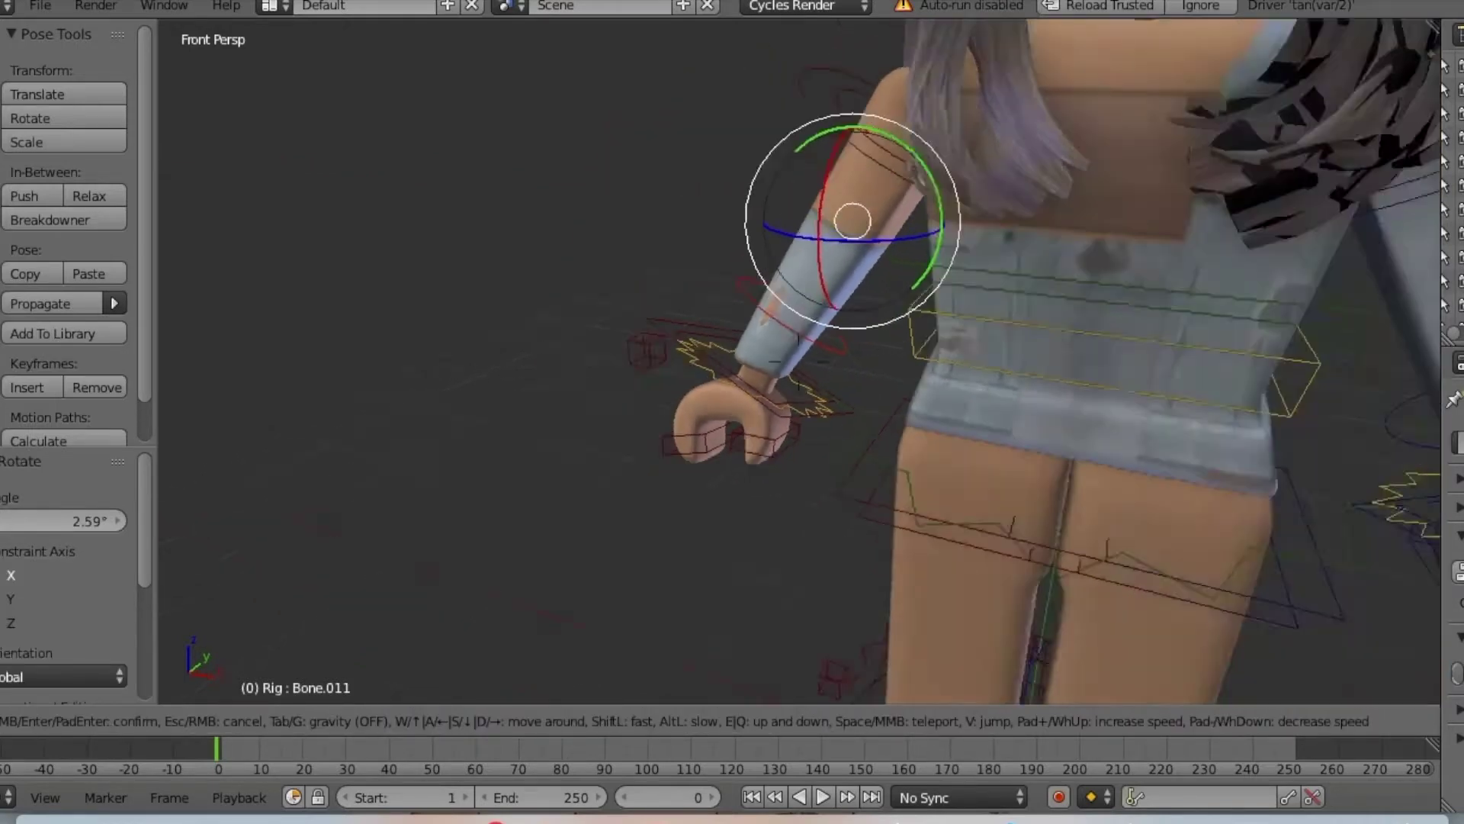
{"action": "key", "text": "w"}
{"action": "left_click", "coordinate": [769, 341]}
{"action": "right_click", "coordinate": [768, 341]}
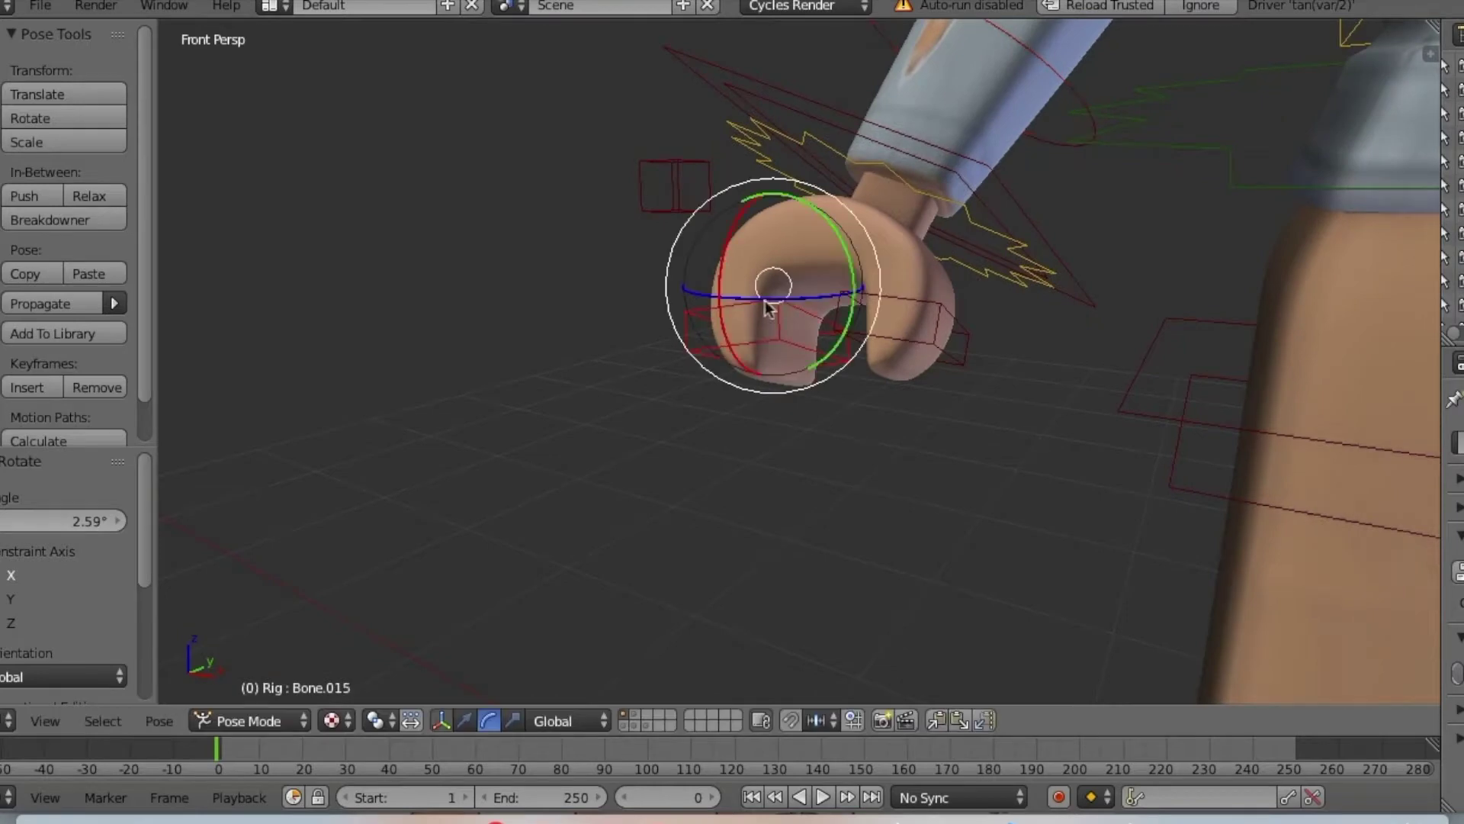
{"action": "left_click_drag", "start_coordinate": [768, 297], "coordinate": [810, 345]}
Examine the character's current pose from head to feet, including both arms and hands.
{"action": "key", "text": "shift+f"}
{"action": "key", "text": "s"}
{"action": "key", "text": "w"}
{"action": "key", "text": "s"}
{"action": "key", "text": "s"}
{"action": "key", "text": "w"}
{"action": "key", "text": "s"}
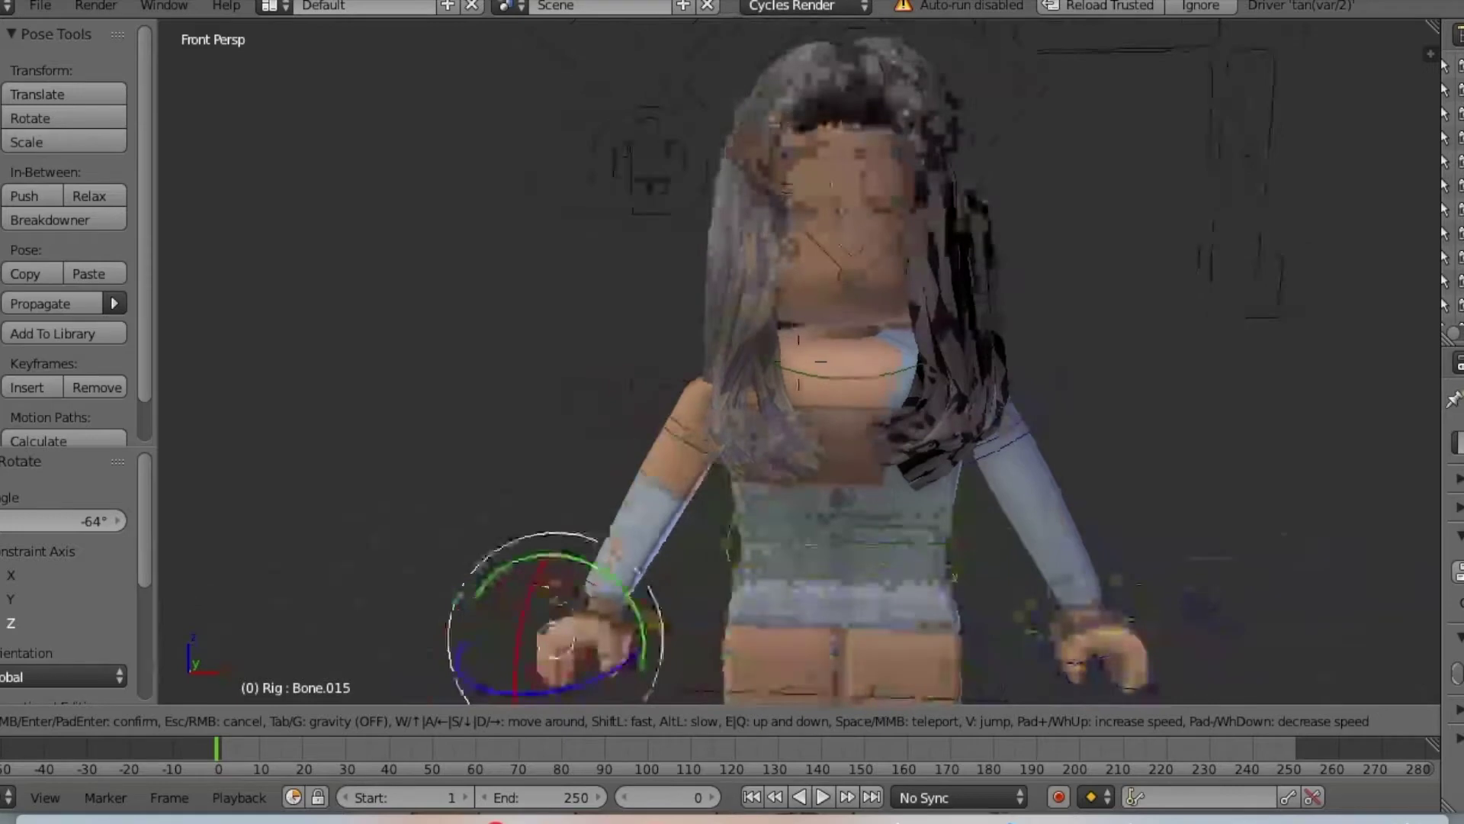
{"action": "key", "text": "w"}
{"action": "key", "text": "s"}
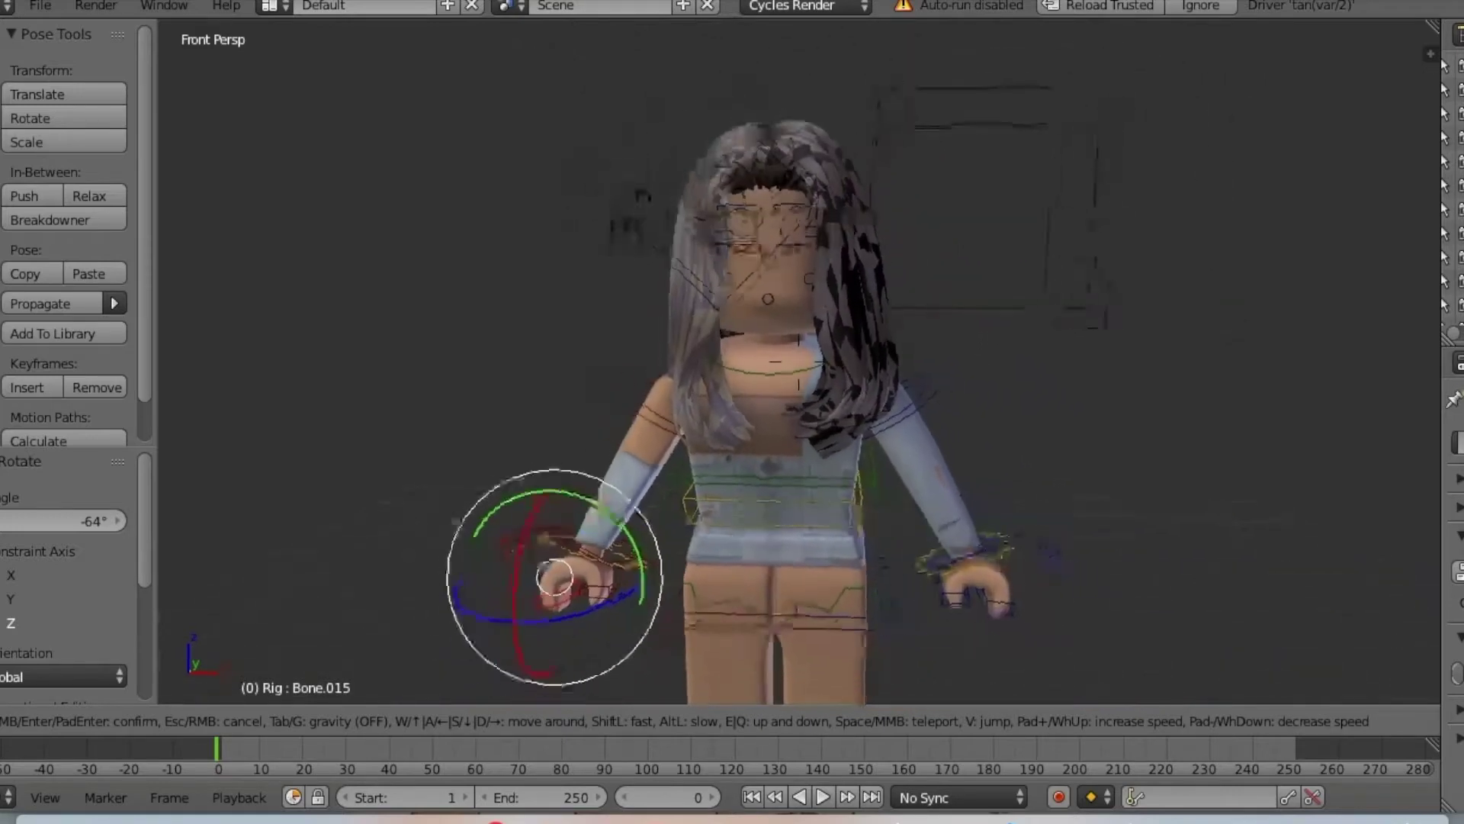
{"action": "key", "text": "w"}
{"action": "key", "text": "s"}
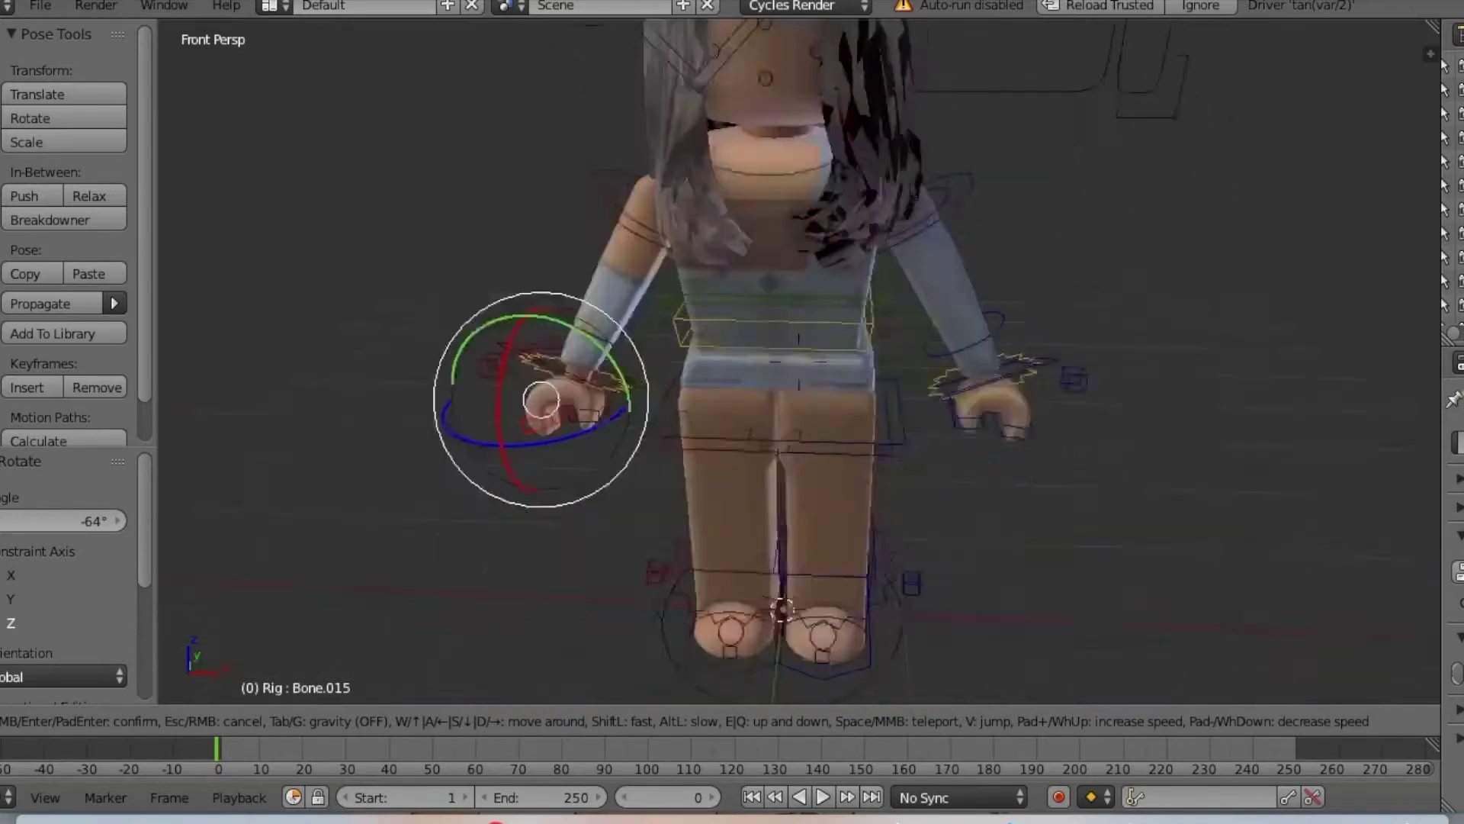
{"action": "key", "text": "w"}
{"action": "key", "text": "s"}
{"action": "key", "text": "w"}
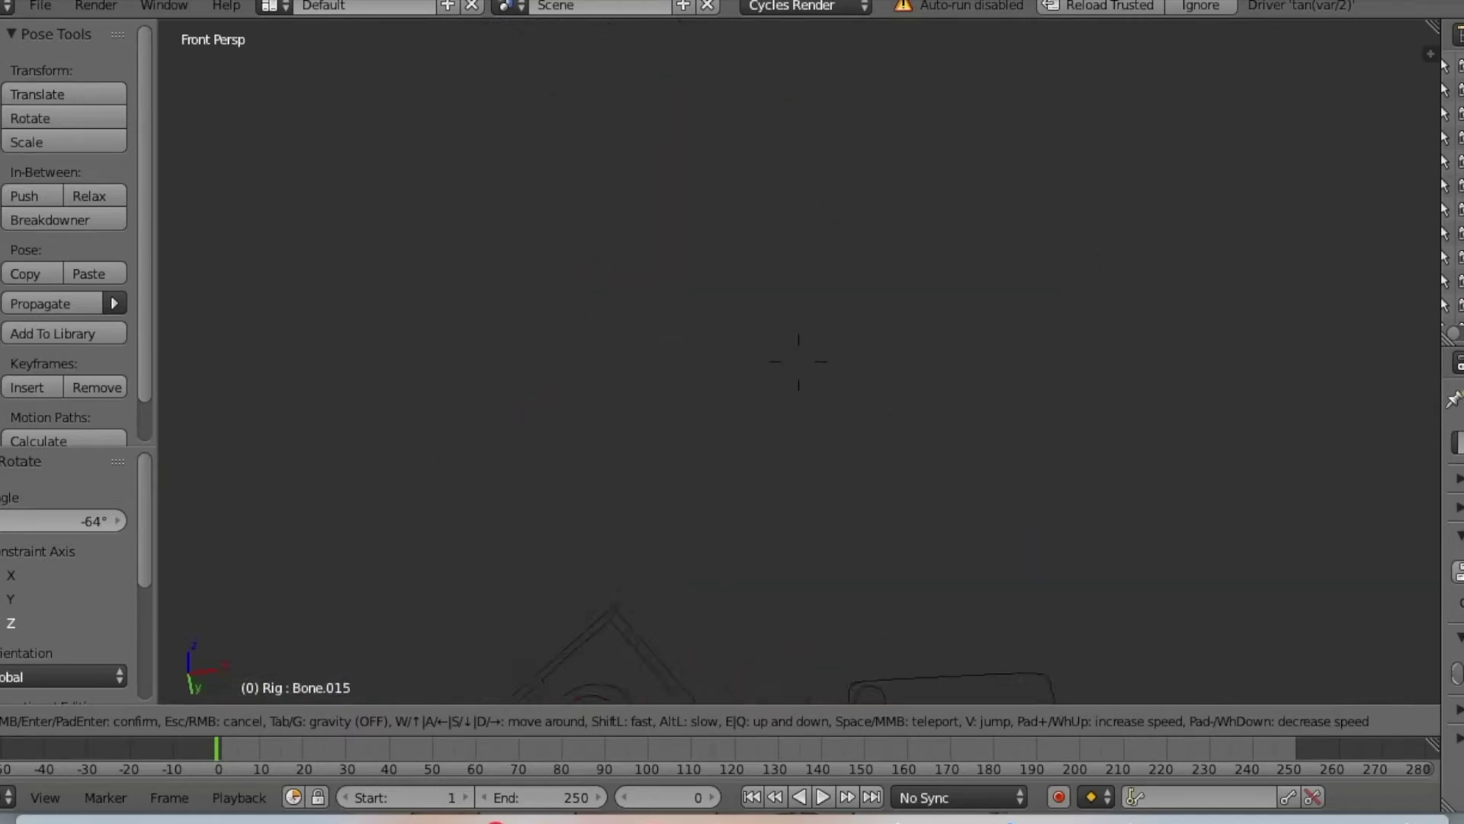
{"action": "key", "text": "s"}
{"action": "key", "text": "s"}
{"action": "key", "text": "w"}
{"action": "left_click", "coordinate": [785, 282]}
Rotate the character's left arm bones to start bending the arm towards the hip.
{"action": "key", "text": "a"}
{"action": "right_click", "coordinate": [799, 293]}
{"action": "left_click_drag", "start_coordinate": [785, 263], "coordinate": [755, 236]}
{"action": "right_click", "coordinate": [929, 445]}
{"action": "left_click_drag", "start_coordinate": [894, 312], "coordinate": [754, 488]}
{"action": "left_click_drag", "start_coordinate": [855, 408], "coordinate": [866, 361]}
Refine the rotation of the left arm and hand bones so the hand rests on the hip.
{"action": "right_click", "coordinate": [792, 294]}
{"action": "mouse_move", "coordinate": [723, 315]}
{"action": "left_mouse_down"}
{"action": "mouse_move", "coordinate": [711, 318]}
{"action": "mouse_move", "coordinate": [764, 326]}
{"action": "mouse_move", "coordinate": [741, 334]}
{"action": "left_mouse_up"}
{"action": "left_click_drag", "start_coordinate": [717, 279], "coordinate": [759, 263]}
{"action": "mouse_move", "coordinate": [778, 344]}
{"action": "left_mouse_down"}
{"action": "mouse_move", "coordinate": [753, 359]}
{"action": "mouse_move", "coordinate": [773, 352]}
{"action": "left_mouse_up"}
{"action": "left_click_drag", "start_coordinate": [810, 314], "coordinate": [778, 473]}
{"action": "right_click", "coordinate": [742, 543]}
{"action": "left_click_drag", "start_coordinate": [765, 572], "coordinate": [790, 583]}
Rotate the left arm bone Bone.013 by -6.86° around the global Z axis.
{"action": "key", "text": "shift+f"}
{"action": "key", "text": "s"}
{"action": "key", "text": "w"}
{"action": "left_click", "coordinate": [799, 361]}
{"action": "right_click", "coordinate": [825, 305]}
{"action": "left_click_drag", "start_coordinate": [851, 285], "coordinate": [864, 289]}
Raise the character's right arm by rotating its upper and lower arm bones.
{"action": "key", "text": "shift+f"}
{"action": "key", "text": "s"}
{"action": "key", "text": "w"}
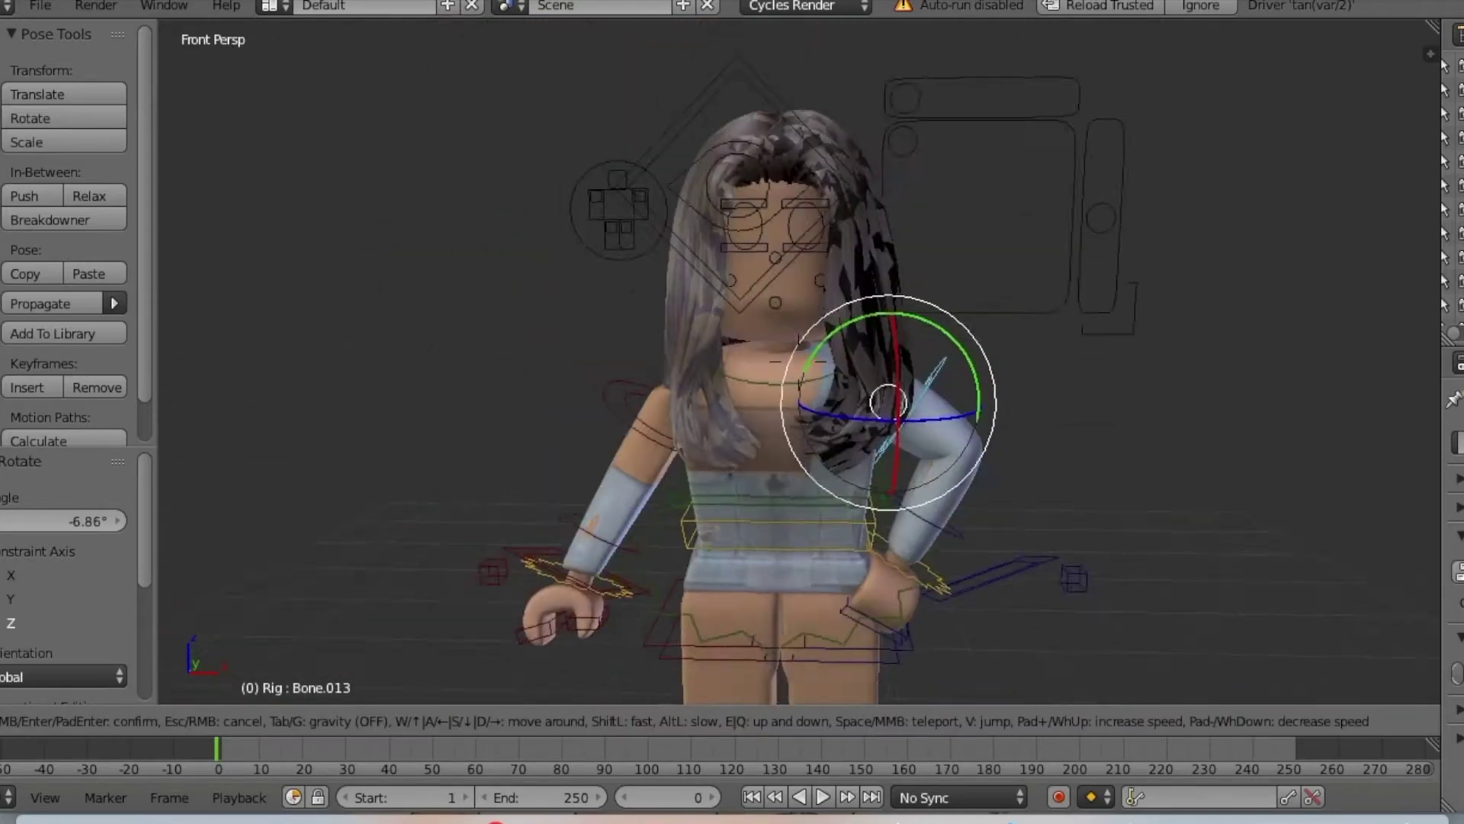
{"action": "key", "text": "s"}
{"action": "left_click", "coordinate": [798, 362]}
{"action": "right_click", "coordinate": [685, 427]}
{"action": "left_click_drag", "start_coordinate": [819, 350], "coordinate": [836, 409]}
{"action": "right_click", "coordinate": [640, 444]}
{"action": "left_click_drag", "start_coordinate": [665, 435], "coordinate": [790, 282]}
Bring the raised right arm towards the head, with a 9.59° rotation of Bone.010 around the global X axis.
{"action": "right_click", "coordinate": [734, 349]}
{"action": "left_click_drag", "start_coordinate": [724, 355], "coordinate": [838, 337]}
{"action": "left_click_drag", "start_coordinate": [801, 318], "coordinate": [818, 374]}
{"action": "key", "text": "shift+f"}
{"action": "key", "text": "a"}
{"action": "left_click", "coordinate": [799, 361]}
{"action": "left_click_drag", "start_coordinate": [857, 301], "coordinate": [865, 315]}
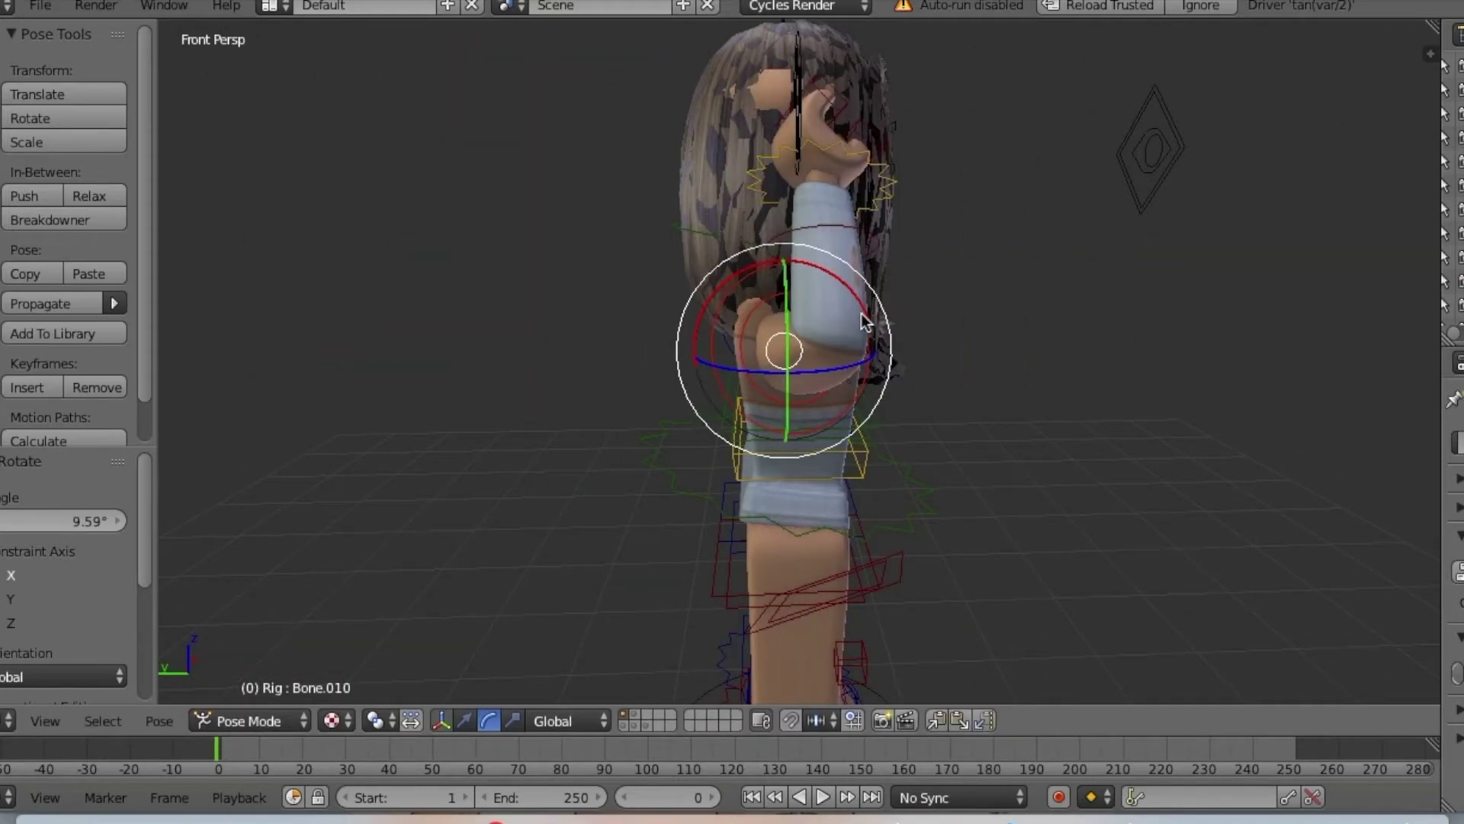
Adjust the raised right arm's bone Bone.012, including a 12.2° rotation around the global Y axis.
{"action": "key", "text": "shift+f"}
{"action": "key", "text": "d"}
{"action": "key", "text": "w"}
{"action": "left_click", "coordinate": [798, 361]}
{"action": "right_click", "coordinate": [737, 241]}
{"action": "left_click_drag", "start_coordinate": [723, 235], "coordinate": [684, 228]}
{"action": "left_click_drag", "start_coordinate": [700, 191], "coordinate": [738, 110]}
{"action": "left_click_drag", "start_coordinate": [754, 178], "coordinate": [784, 183]}
{"action": "left_click_drag", "start_coordinate": [700, 187], "coordinate": [700, 183]}
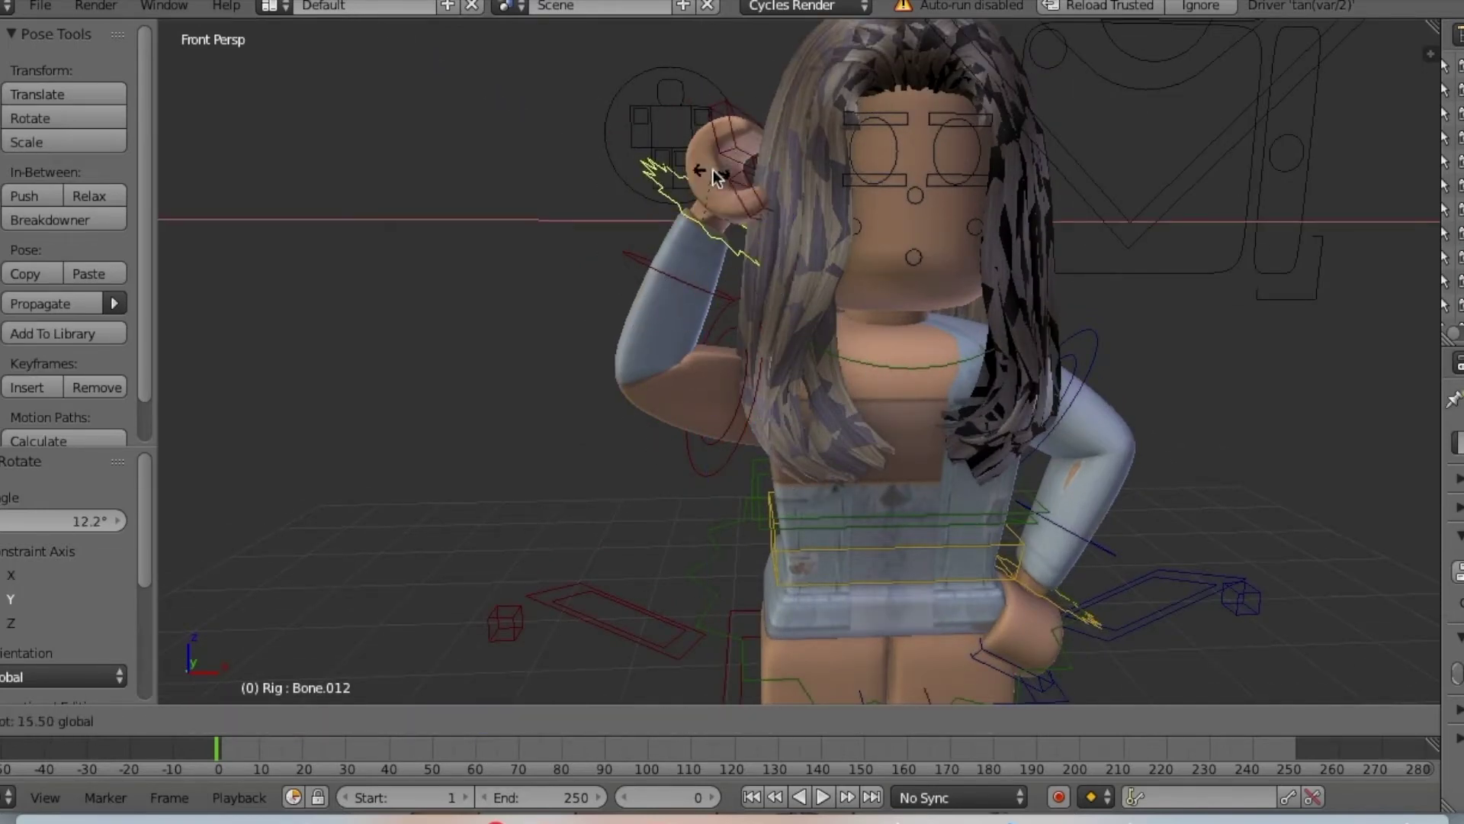
{"action": "left_click_drag", "start_coordinate": [803, 171], "coordinate": [778, 160]}
Refine the rotations of the raised right arm's hand, wrist and forearm bones so the hand turns towards the hair.
{"action": "right_click", "coordinate": [752, 145]}
{"action": "left_click_drag", "start_coordinate": [800, 96], "coordinate": [755, 67]}
{"action": "right_click", "coordinate": [761, 204]}
{"action": "left_click_drag", "start_coordinate": [823, 177], "coordinate": [820, 243]}
{"action": "right_click", "coordinate": [767, 255]}
{"action": "right_click", "coordinate": [750, 333]}
{"action": "left_click_drag", "start_coordinate": [799, 318], "coordinate": [743, 328]}
Adjust the raised wrist and rotate the right hand bone Bone.015 by 18.6° around the global Y axis.
{"action": "right_click", "coordinate": [768, 229]}
{"action": "left_click_drag", "start_coordinate": [805, 144], "coordinate": [787, 158]}
{"action": "right_click", "coordinate": [766, 148]}
{"action": "left_click_drag", "start_coordinate": [826, 108], "coordinate": [833, 134]}
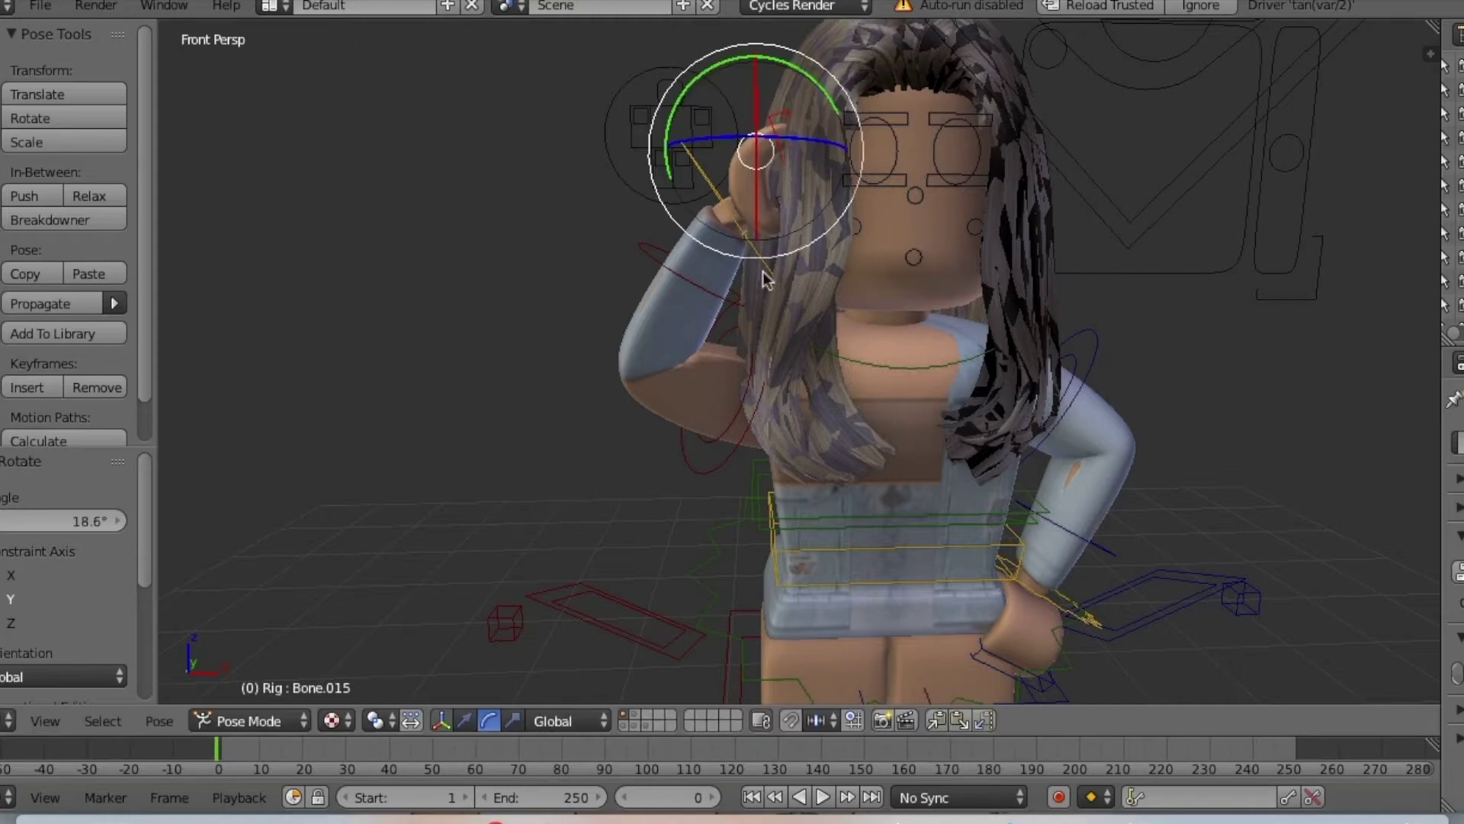
Examine the whole pose from the front, with one hand at the head and the other on the hip.
{"action": "key", "text": "shift+f"}
{"action": "key", "text": "s"}
{"action": "key", "text": "w"}
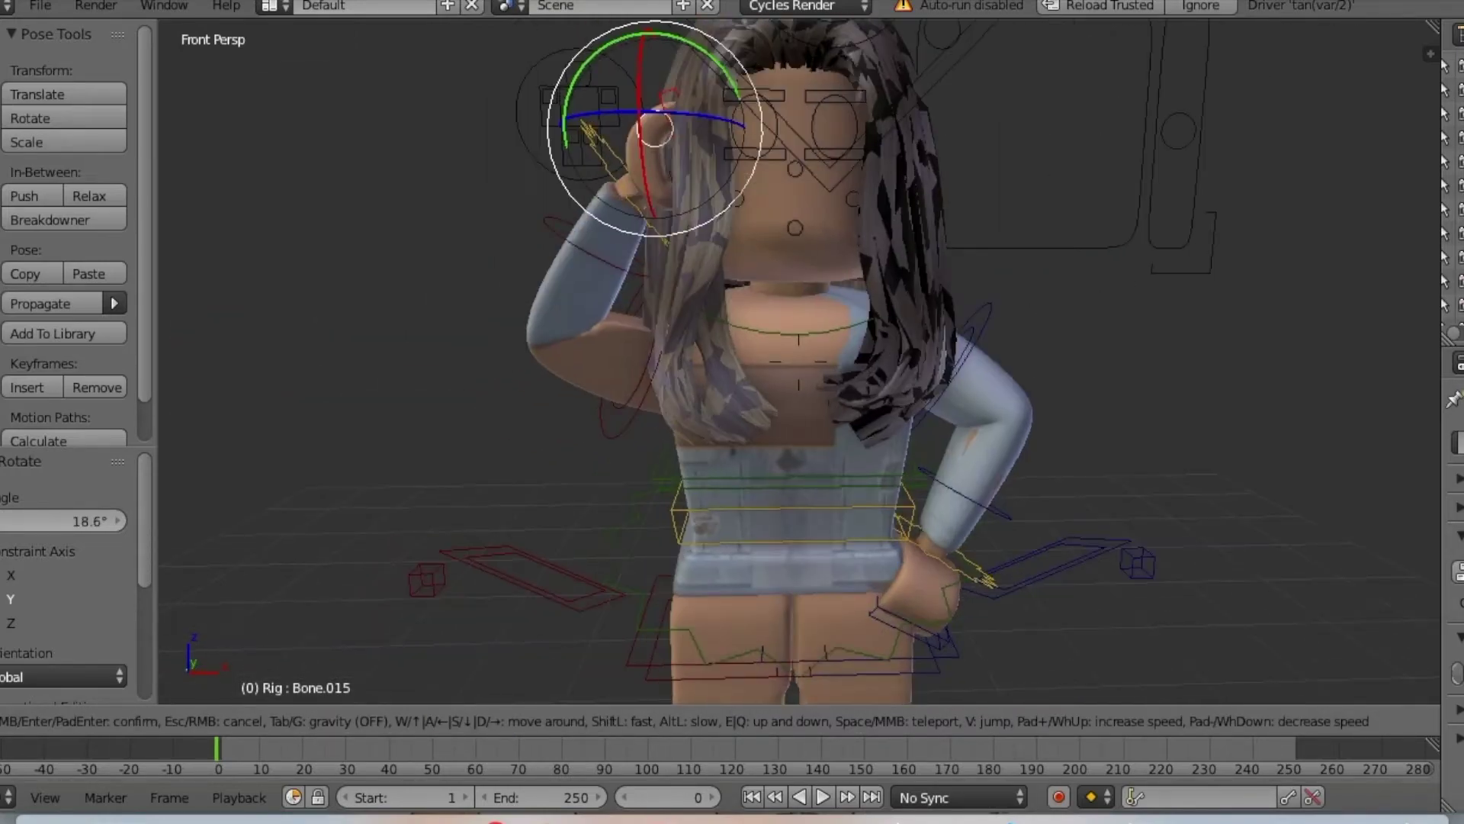
{"action": "key", "text": "s"}
{"action": "key", "text": "w"}
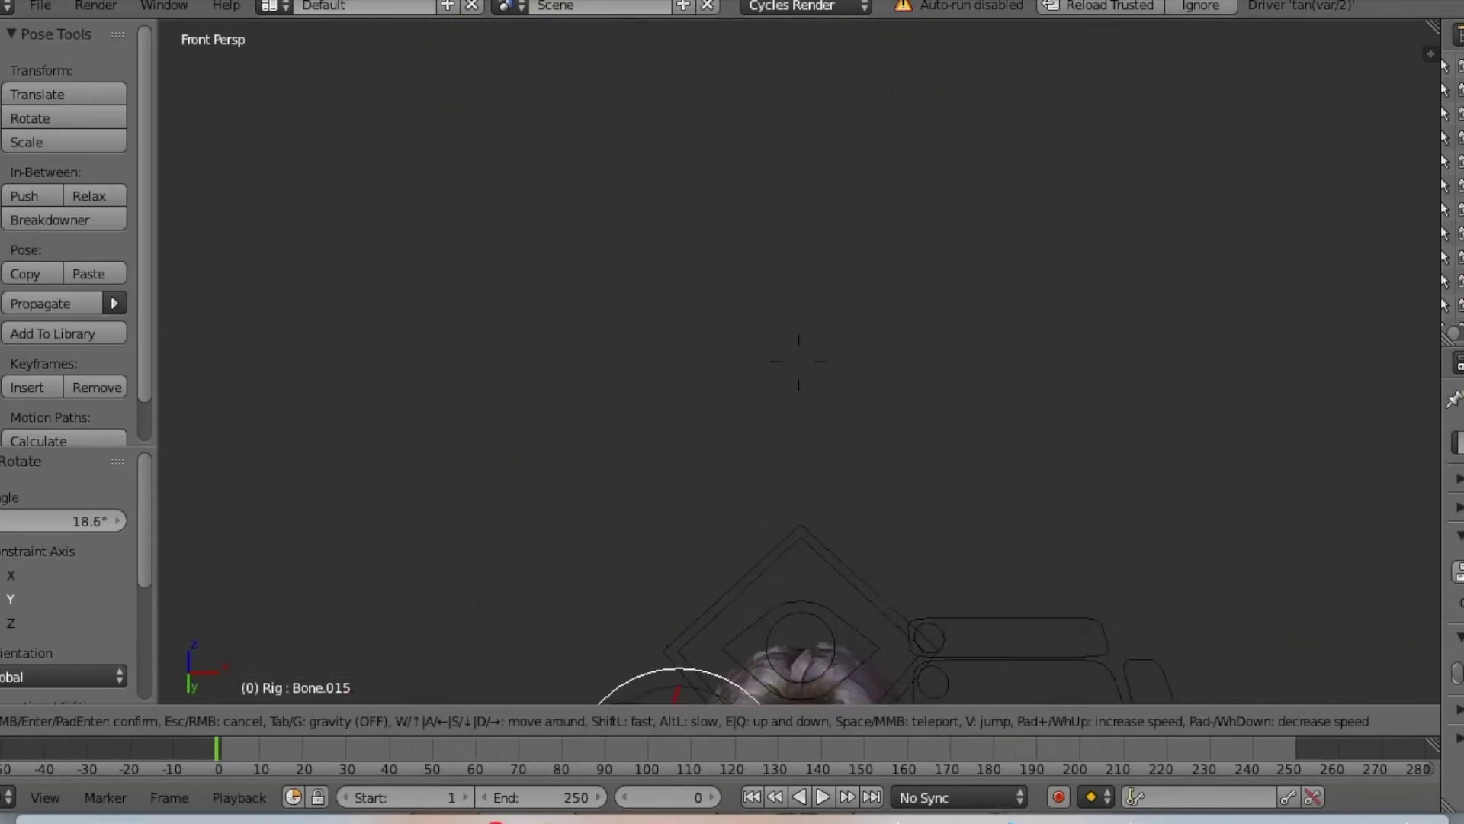
{"action": "key", "text": "s"}
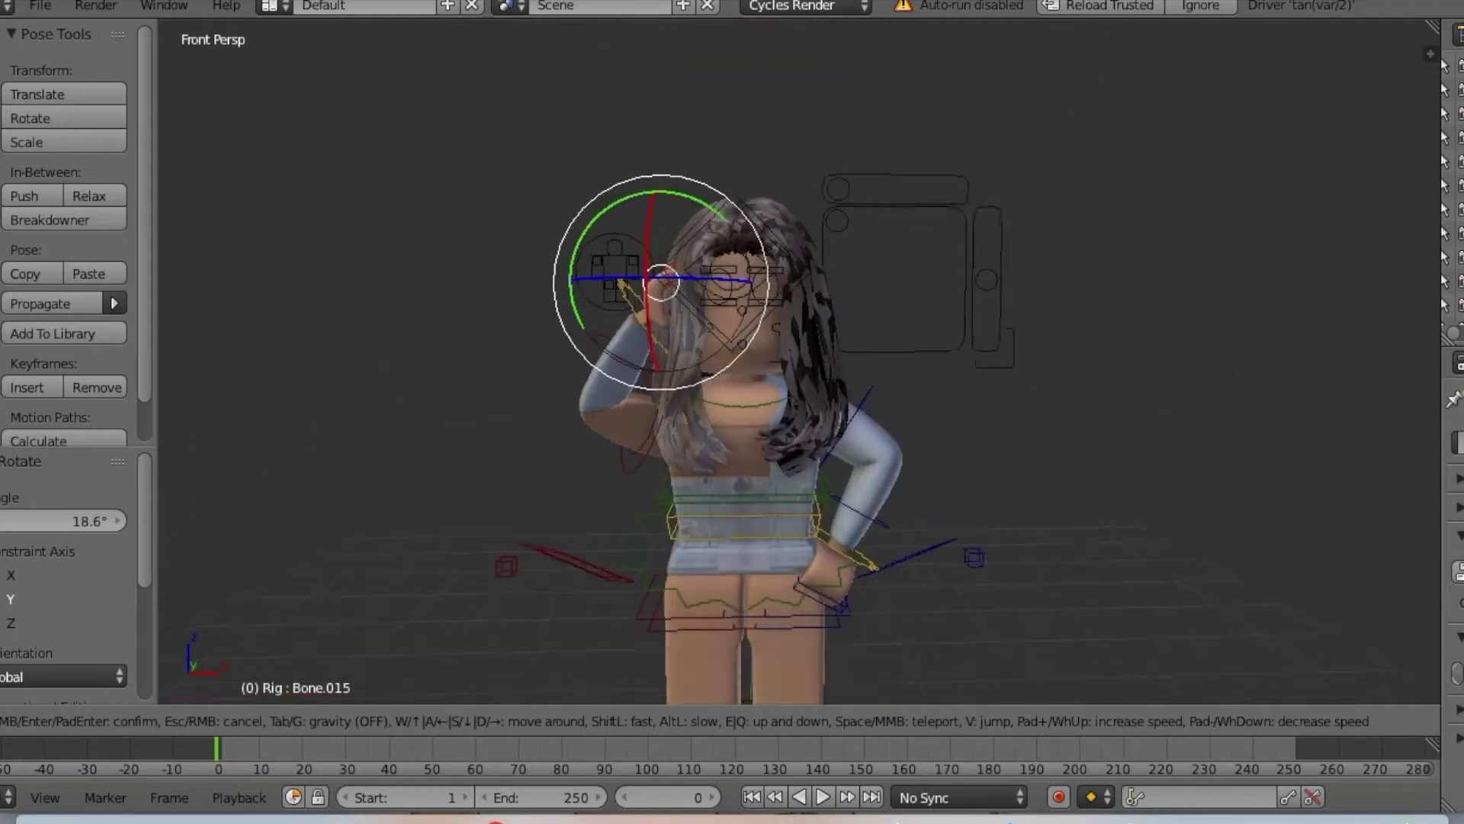
{"action": "key", "text": "w"}
{"action": "key", "text": "s"}
{"action": "left_click", "coordinate": [630, 560]}
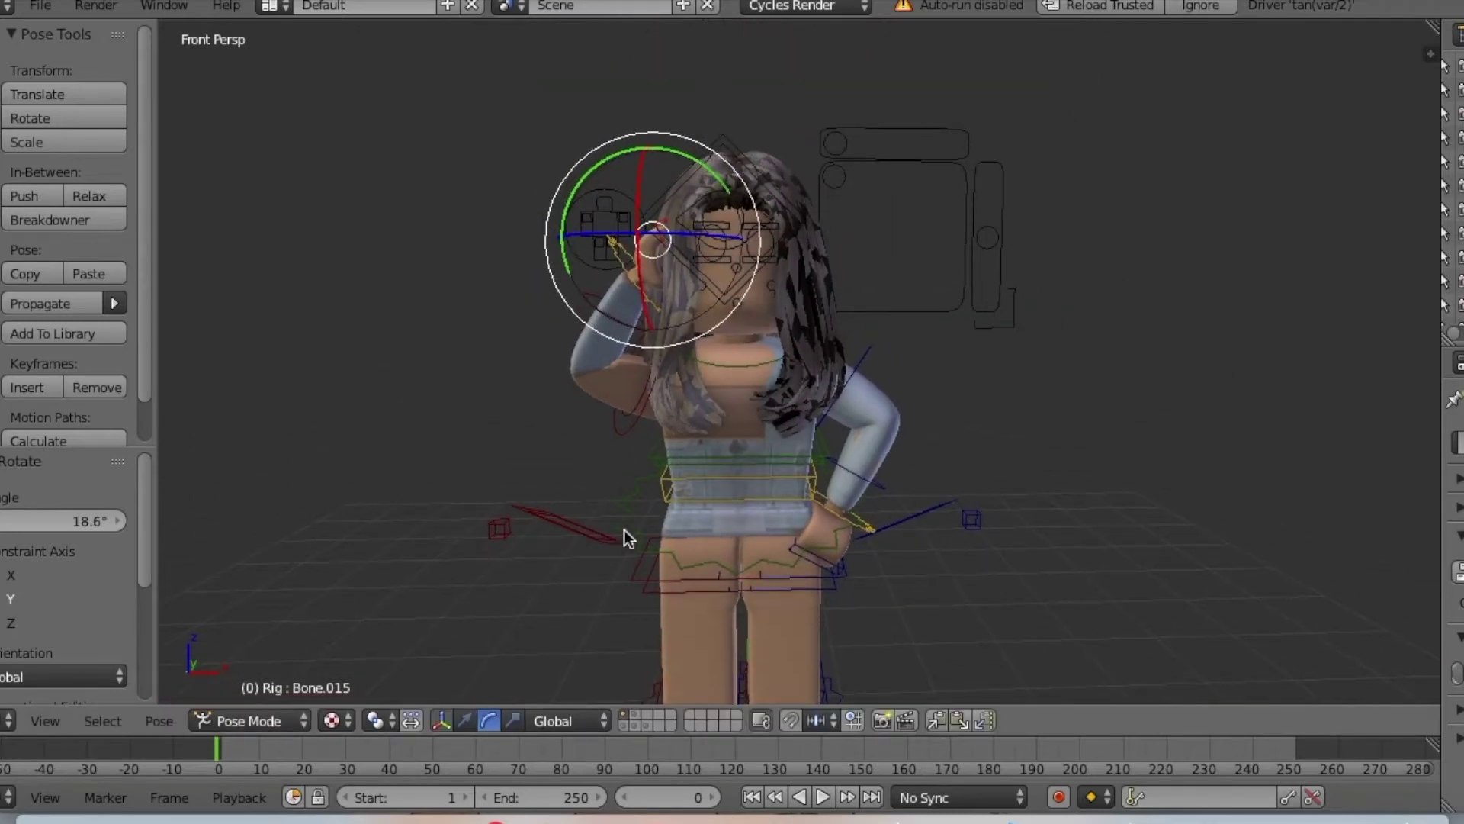
Return the rig to Object Mode and add a camera to the scene.
{"action": "right_click", "coordinate": [630, 529]}
{"action": "left_click", "coordinate": [236, 725]}
{"action": "left_click", "coordinate": [241, 689]}
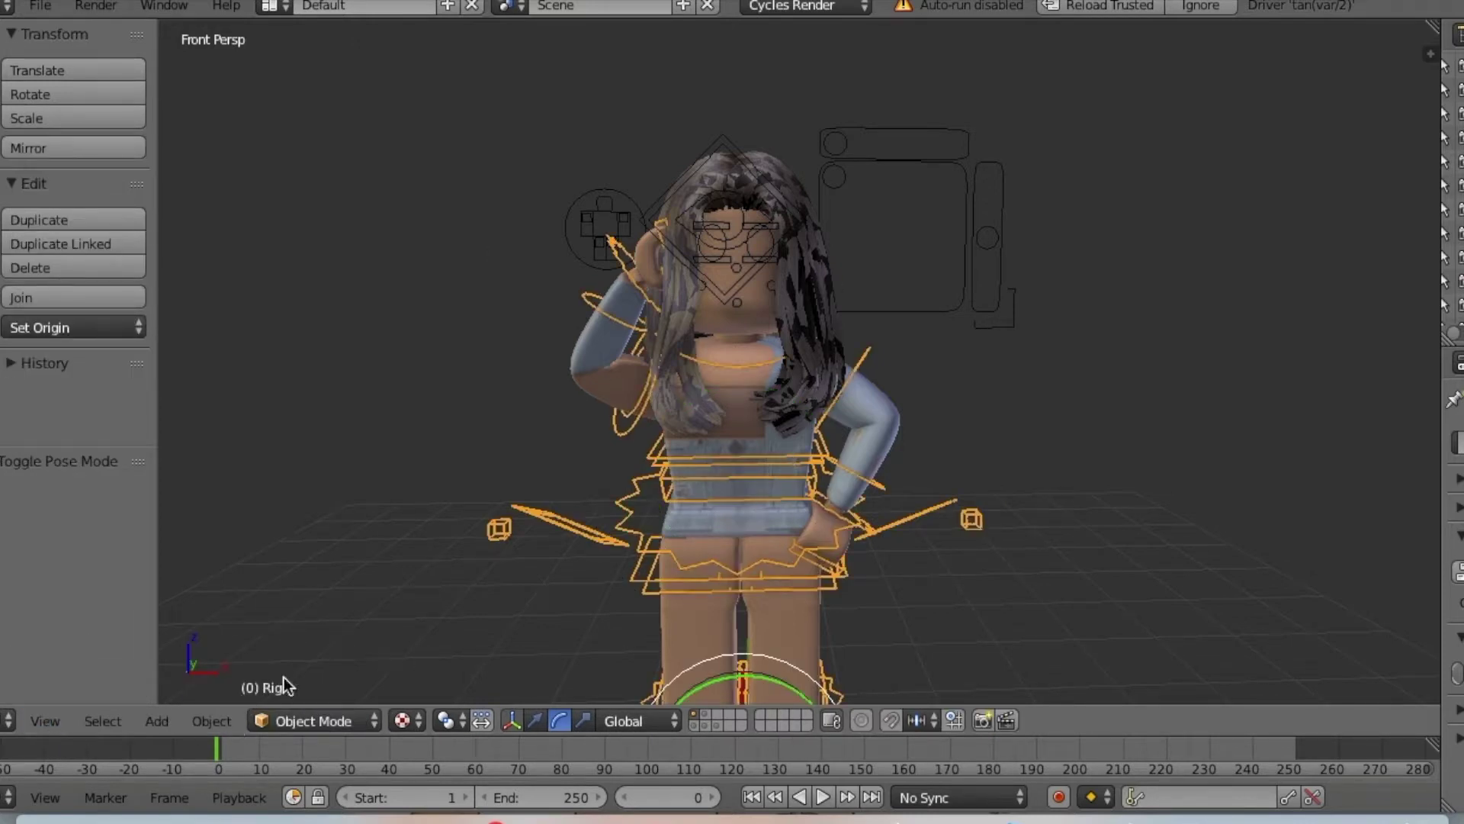
{"action": "key", "text": "shift+a"}
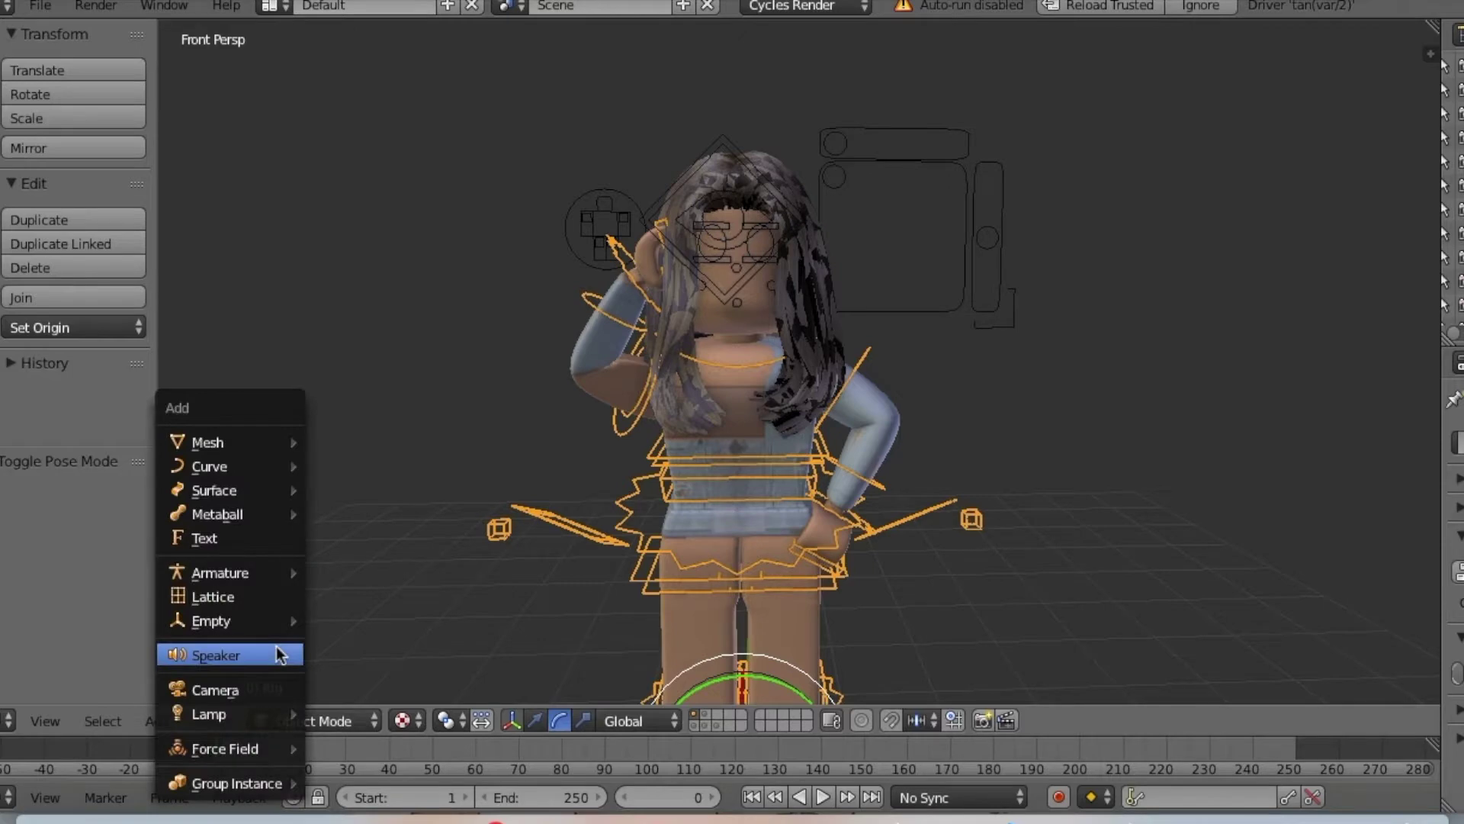
{"action": "left_click", "coordinate": [238, 685]}
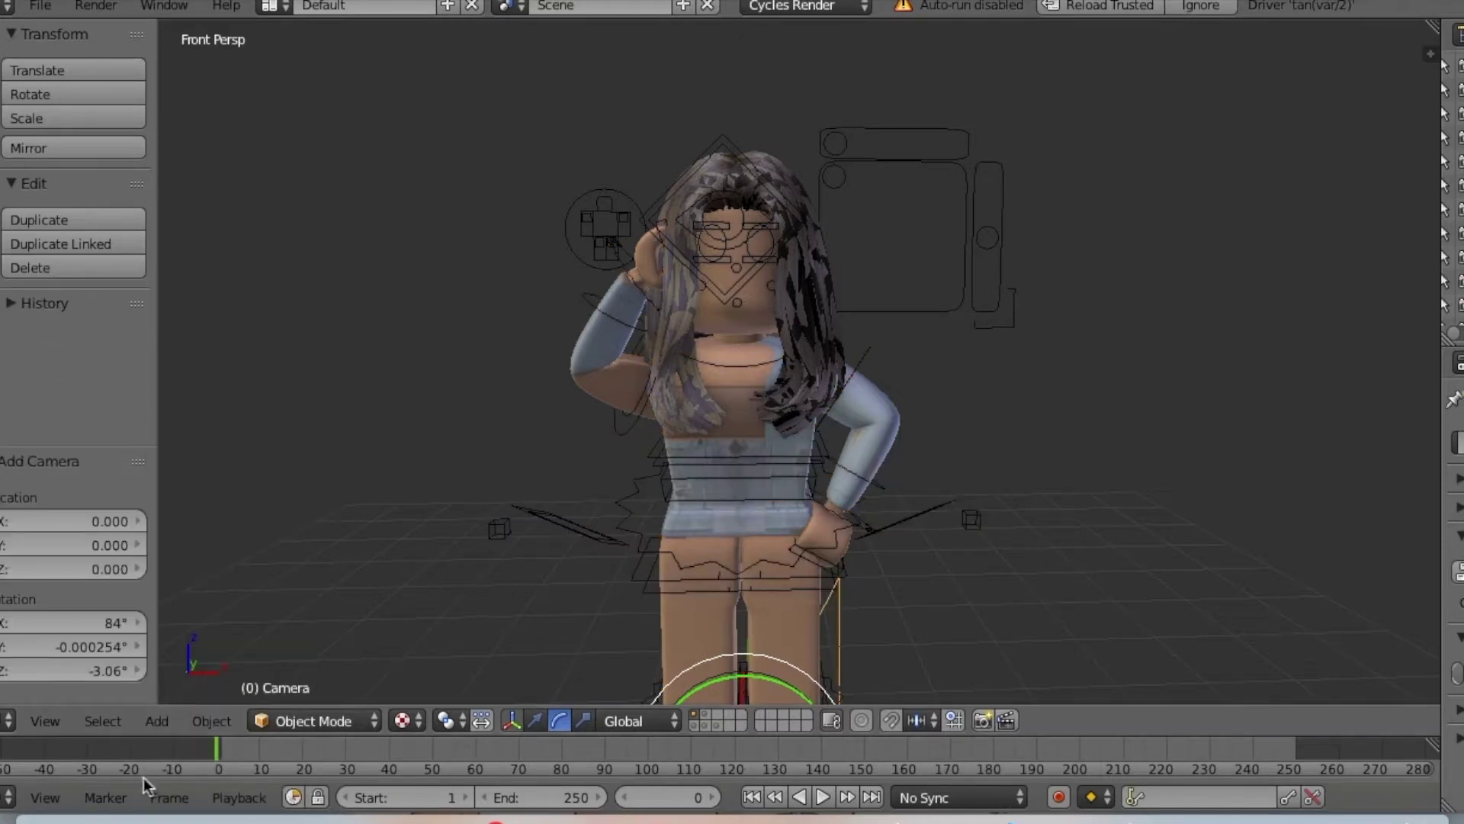
Look through the new camera and fly it until the character is centred in frame from head to thighs.
{"action": "left_click", "coordinate": [45, 722]}
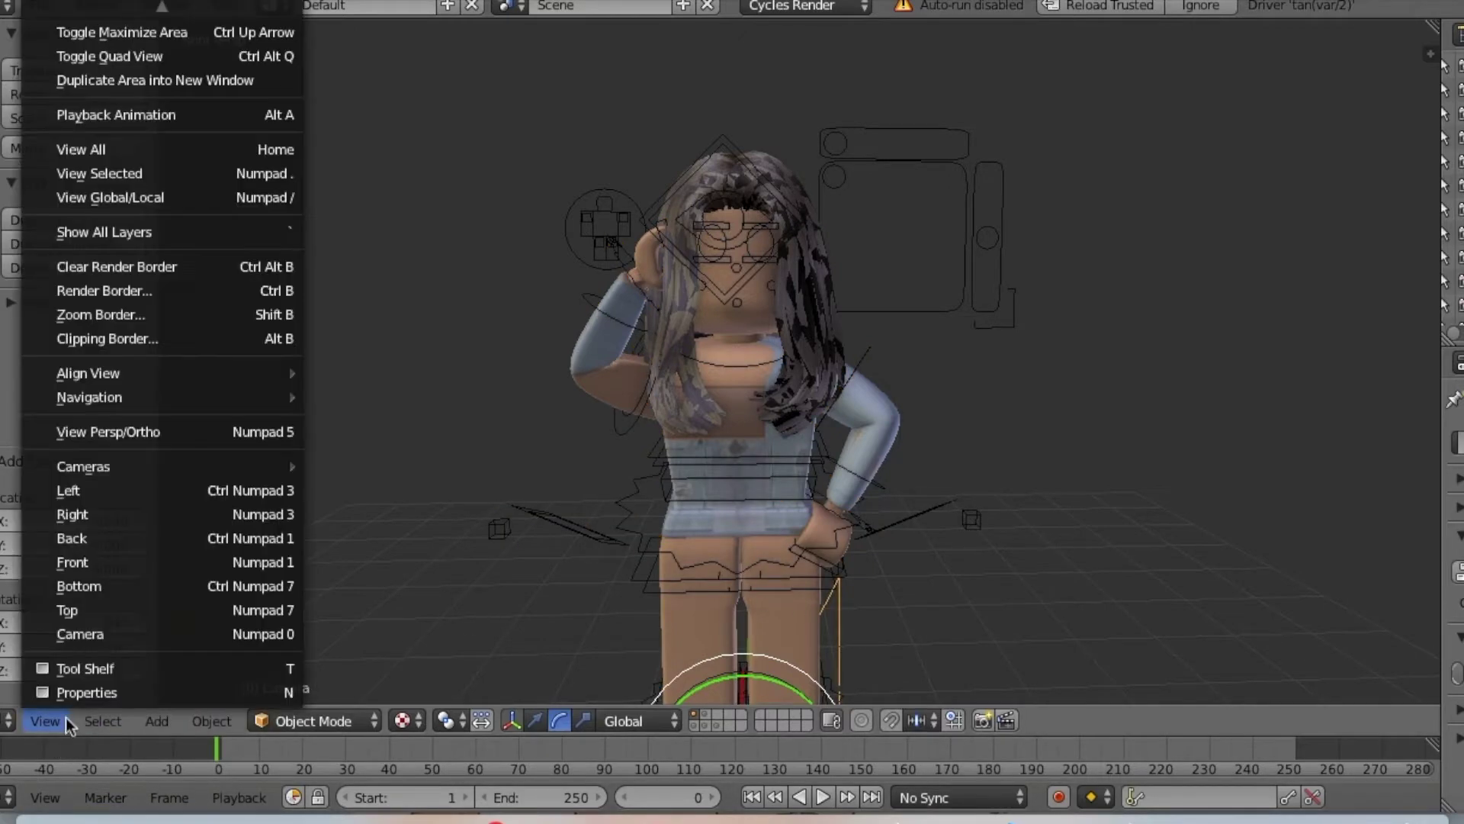
{"action": "left_click", "coordinate": [99, 634]}
{"action": "key", "text": "shift+f"}
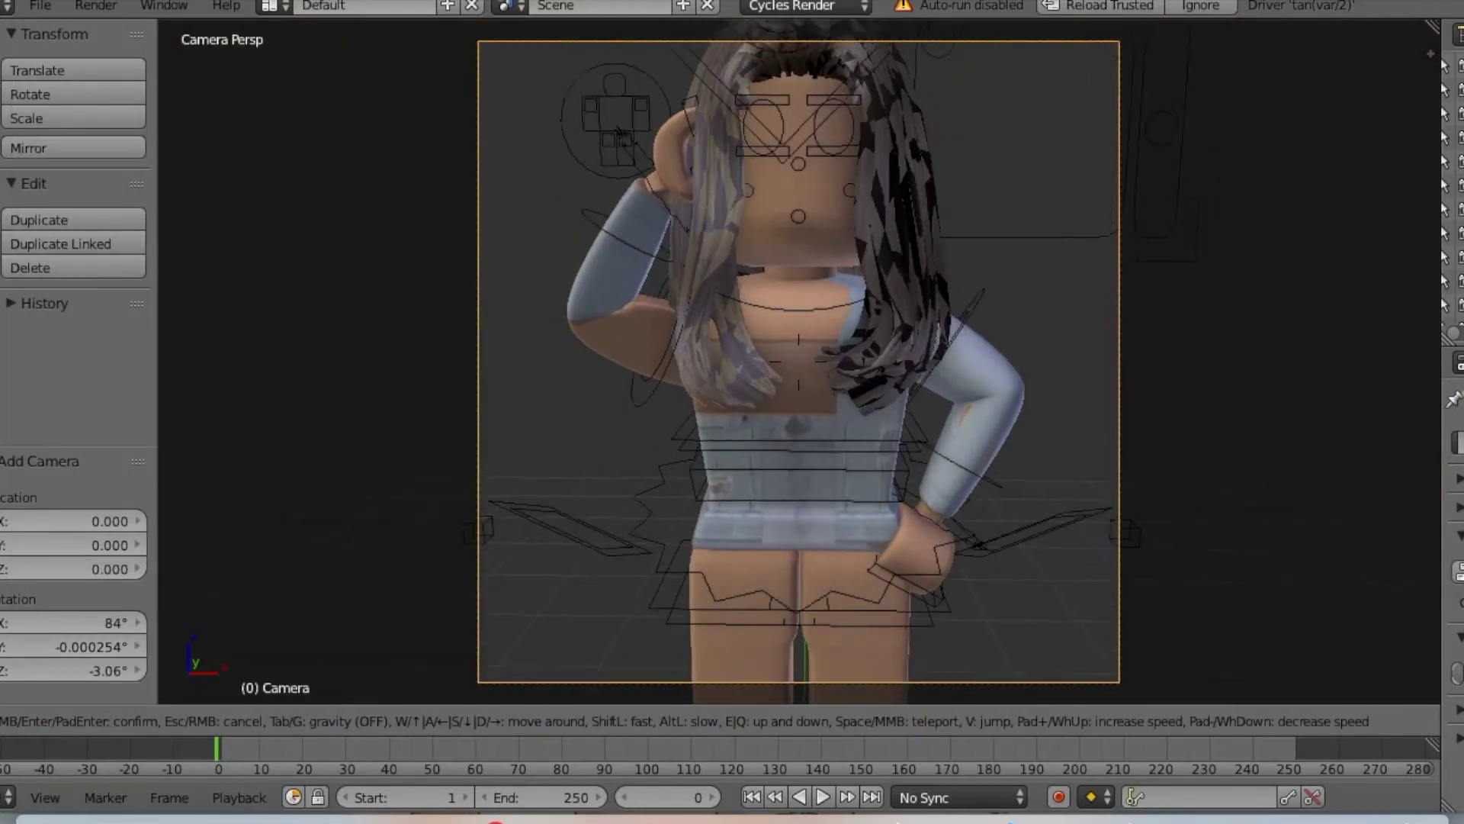
{"action": "key", "text": "w"}
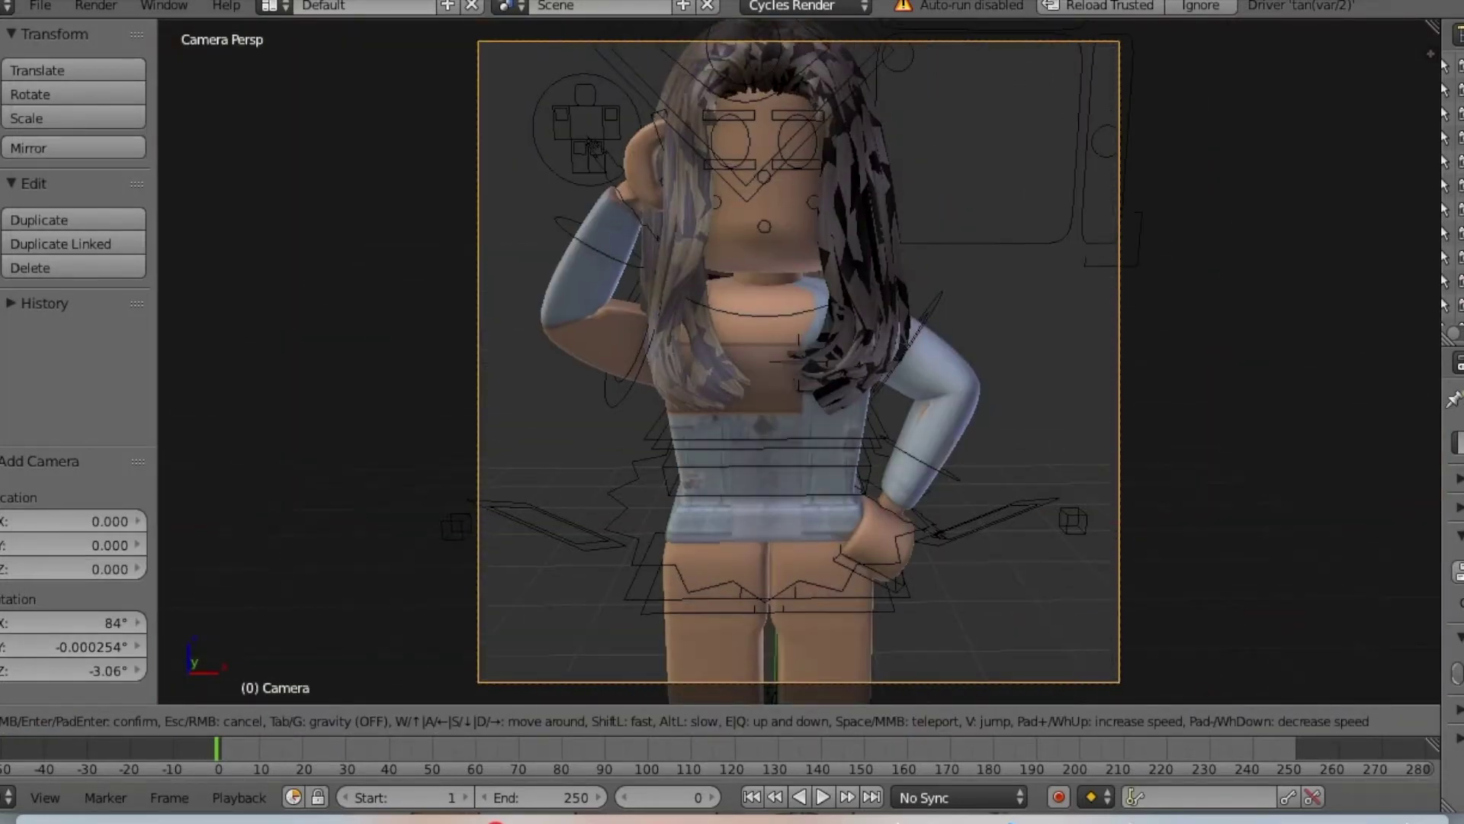
{"action": "key", "text": "s"}
{"action": "key", "text": "d"}
{"action": "key", "text": "a"}
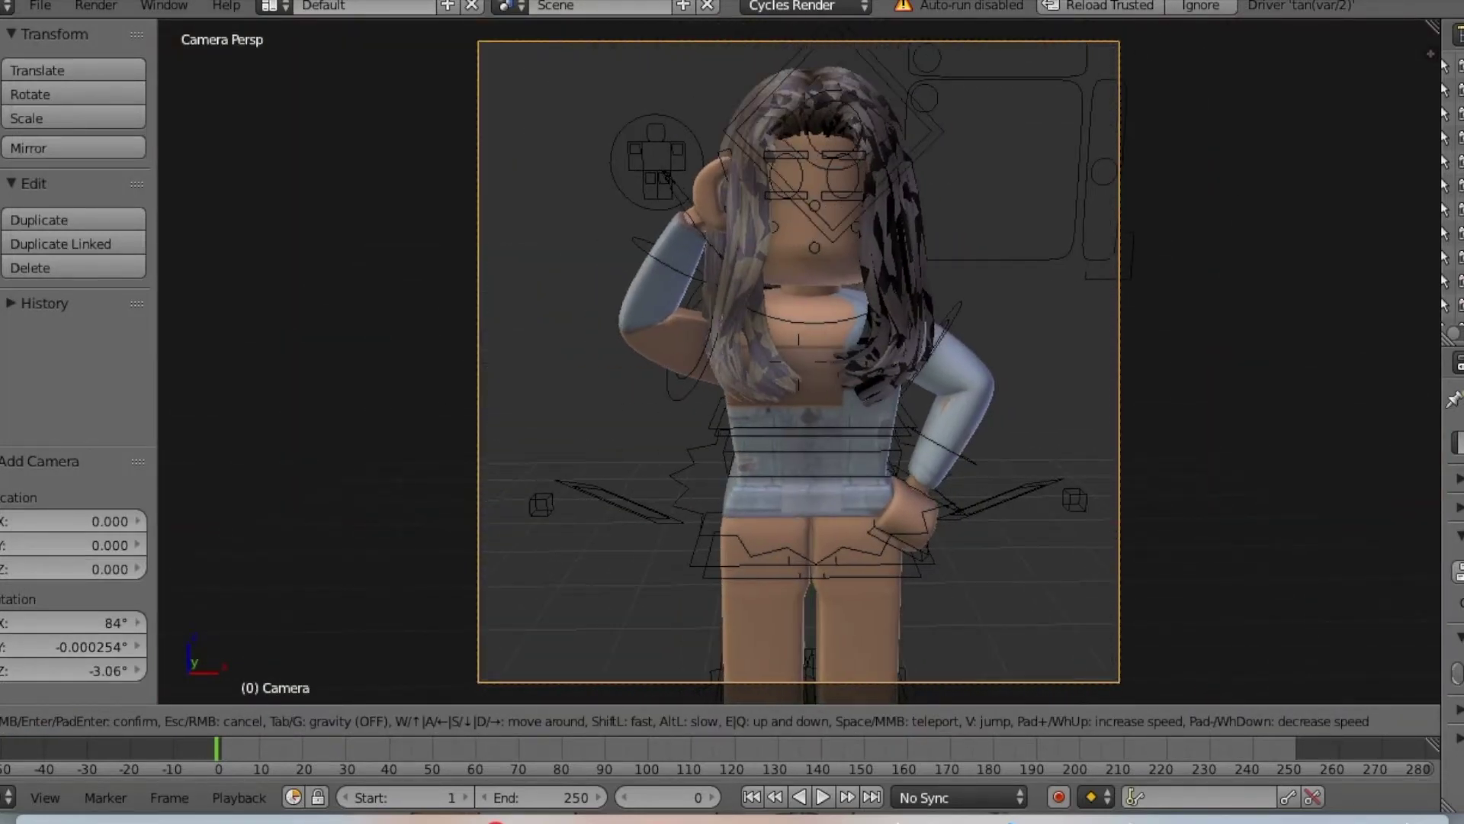
{"action": "key", "text": "d"}
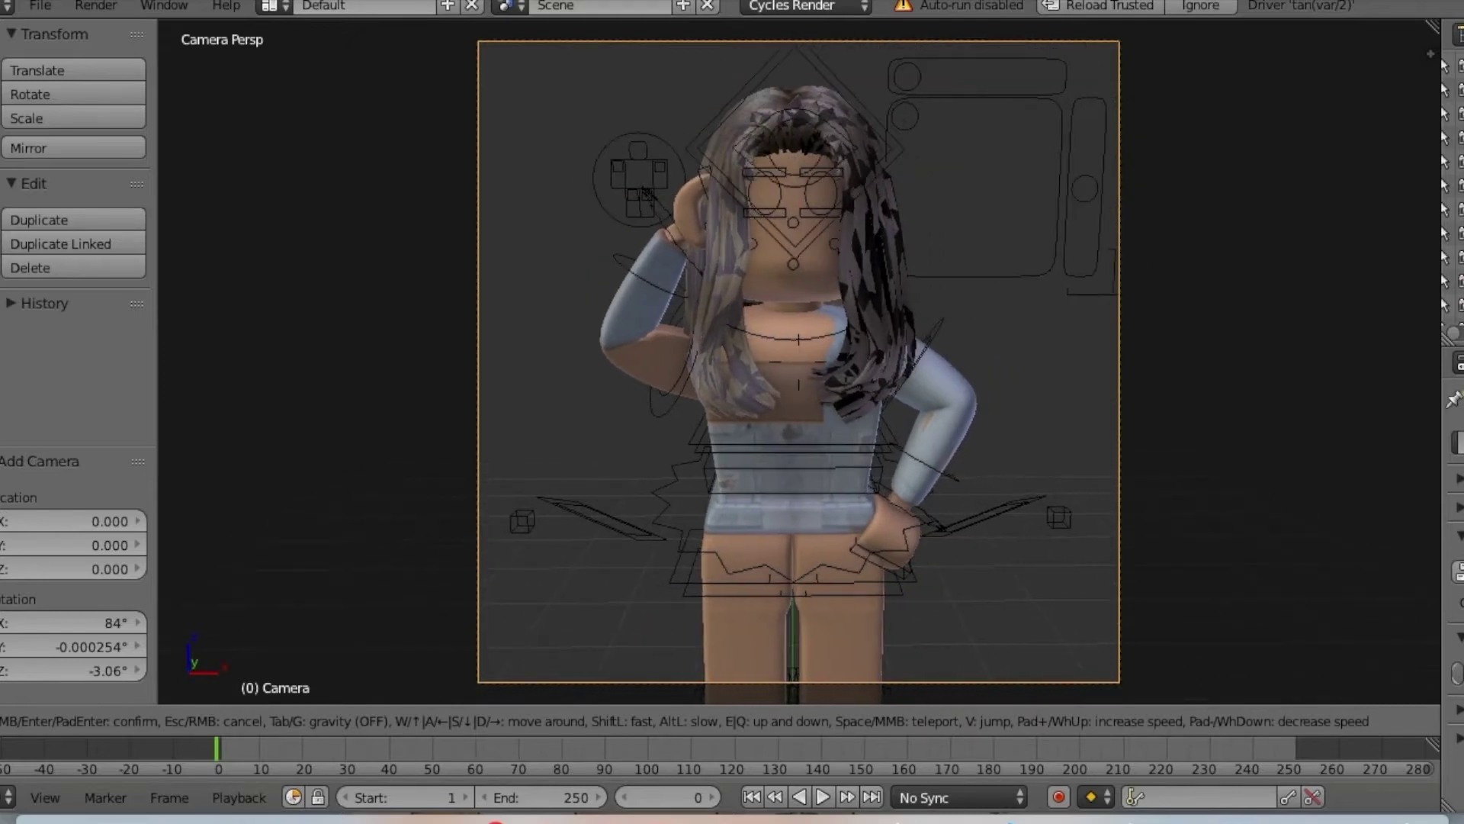
{"action": "key", "text": "a"}
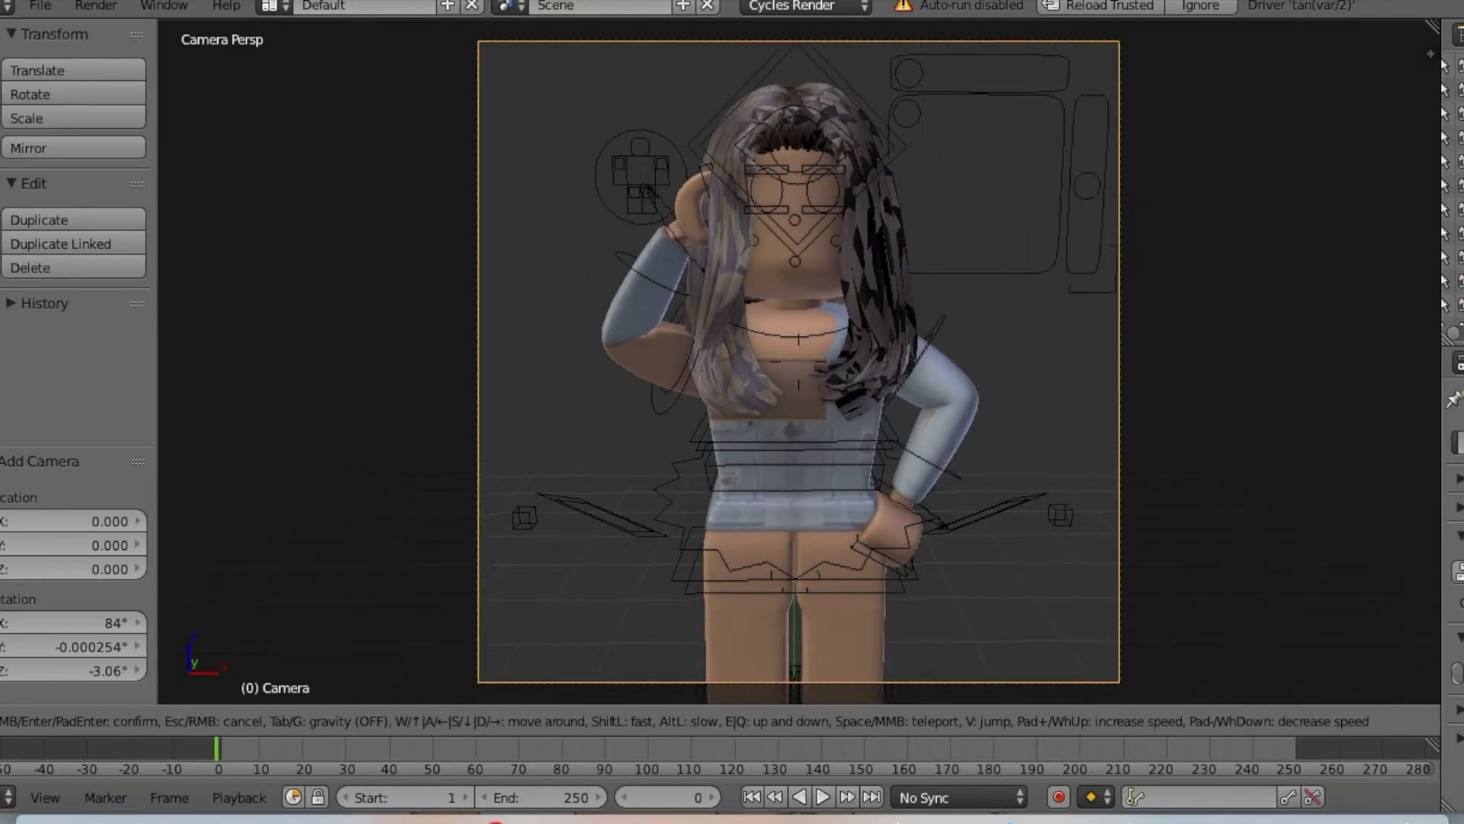
{"action": "key", "text": "a"}
{"action": "left_click", "coordinate": [794, 365]}
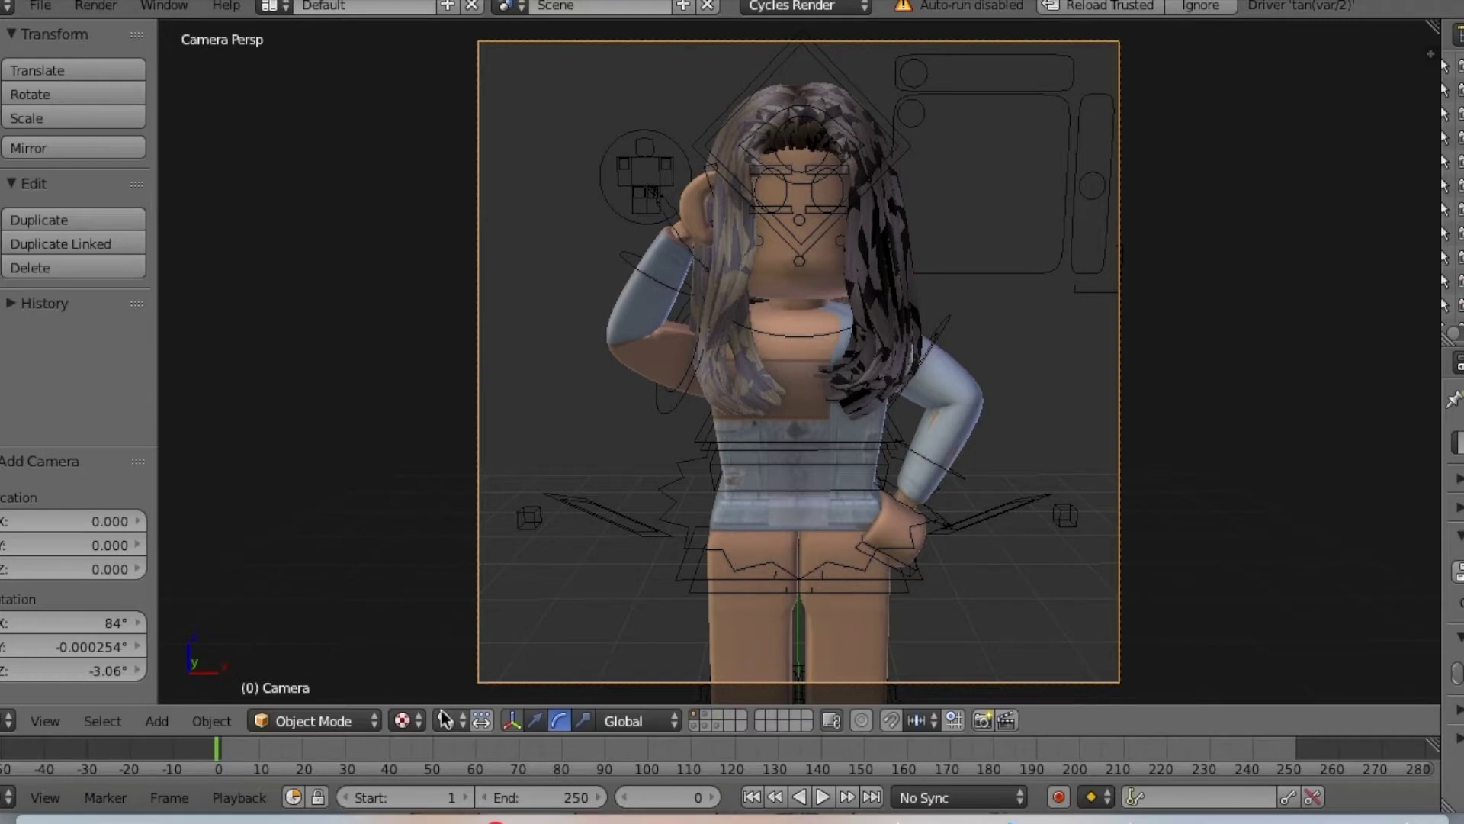
Switch the camera view to Rendered viewport shading for the posed character.
{"action": "left_click", "coordinate": [406, 720]}
{"action": "left_click", "coordinate": [427, 563]}
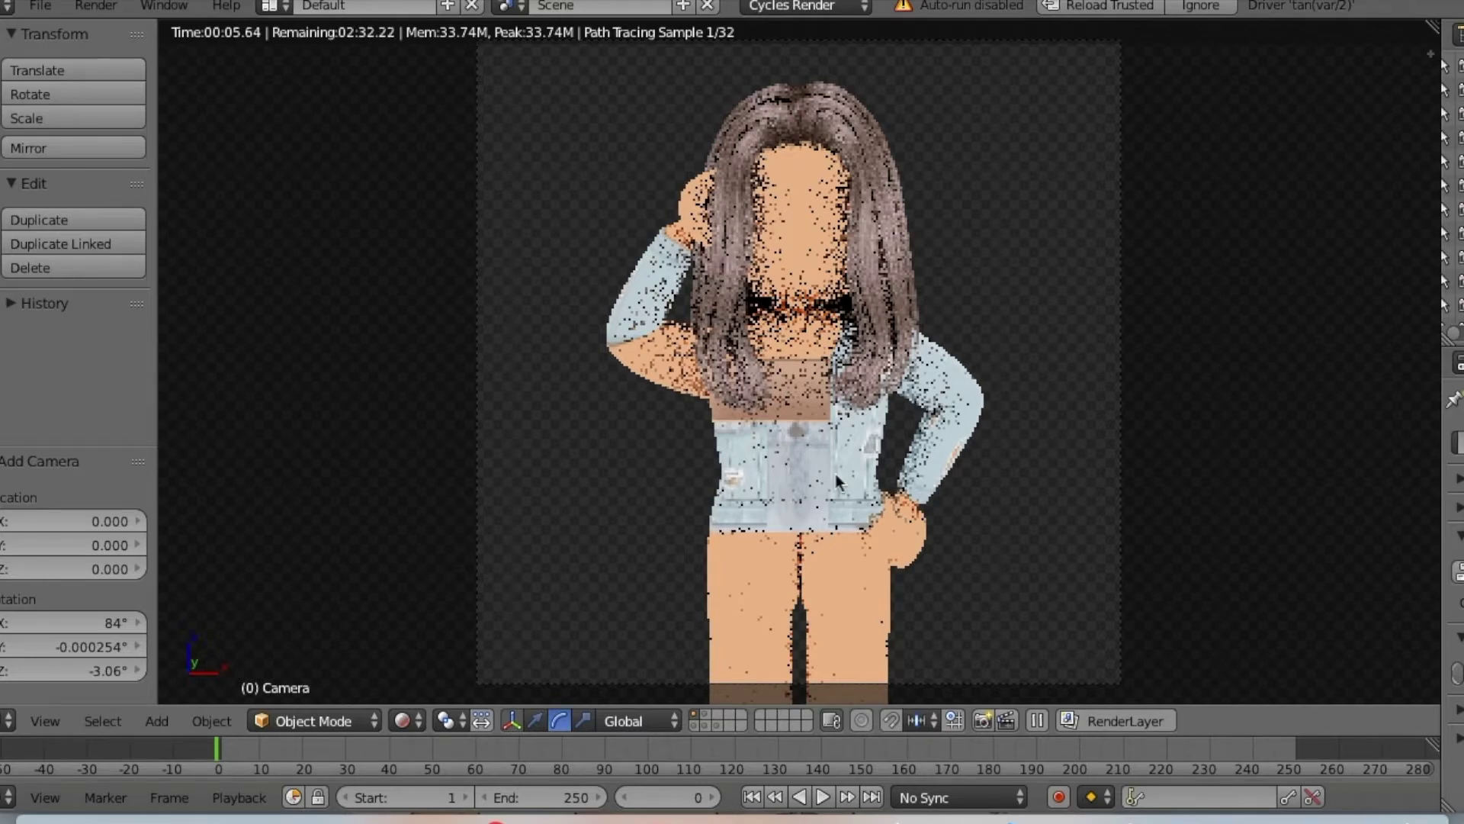
{"action": "left_click", "coordinate": [81, 12]}
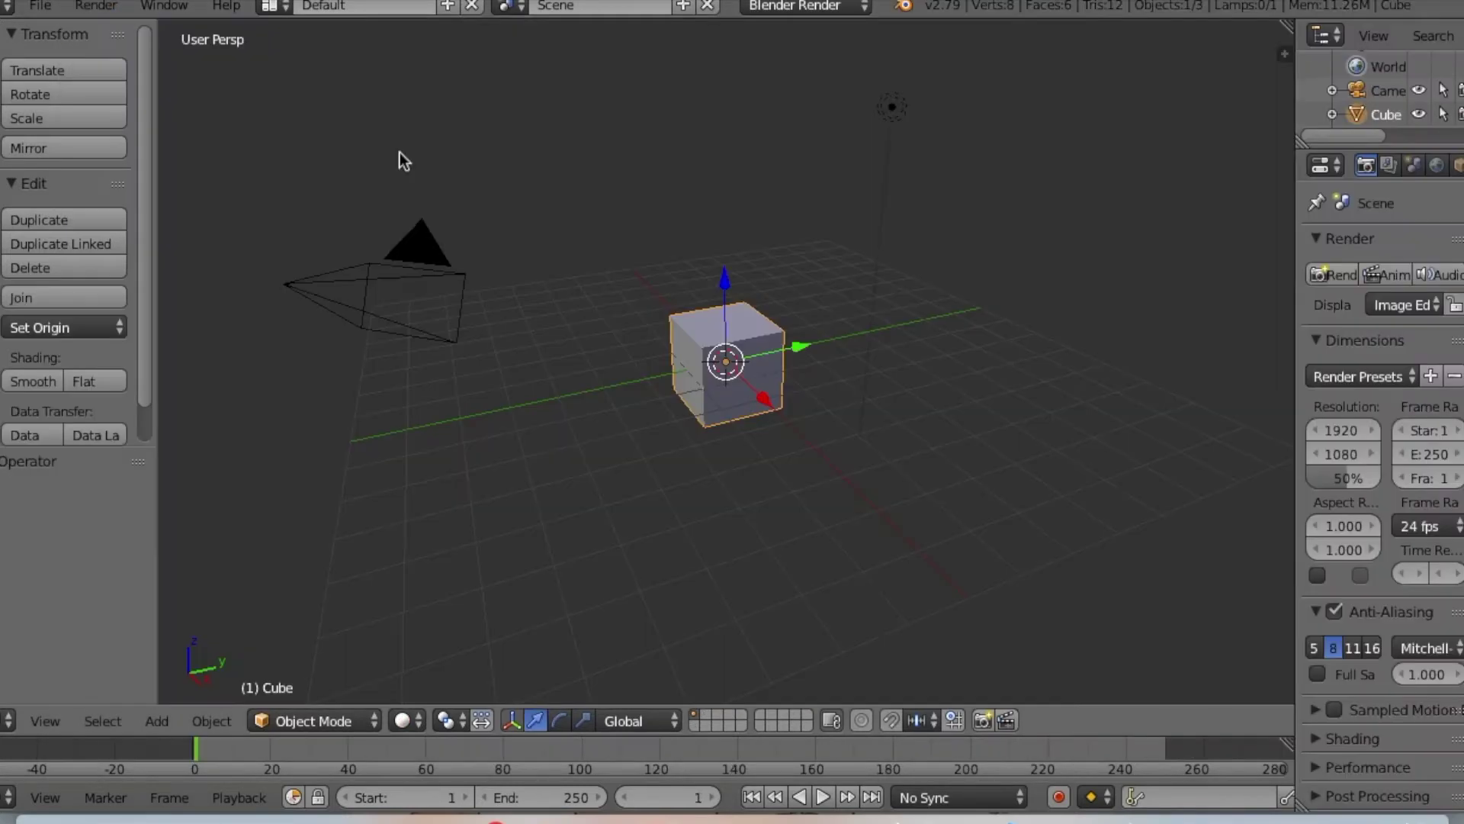
Delete the default cube from the new scene and set the render engine to Cycles Render.
{"action": "key", "text": "x"}
{"action": "left_click", "coordinate": [922, 341]}
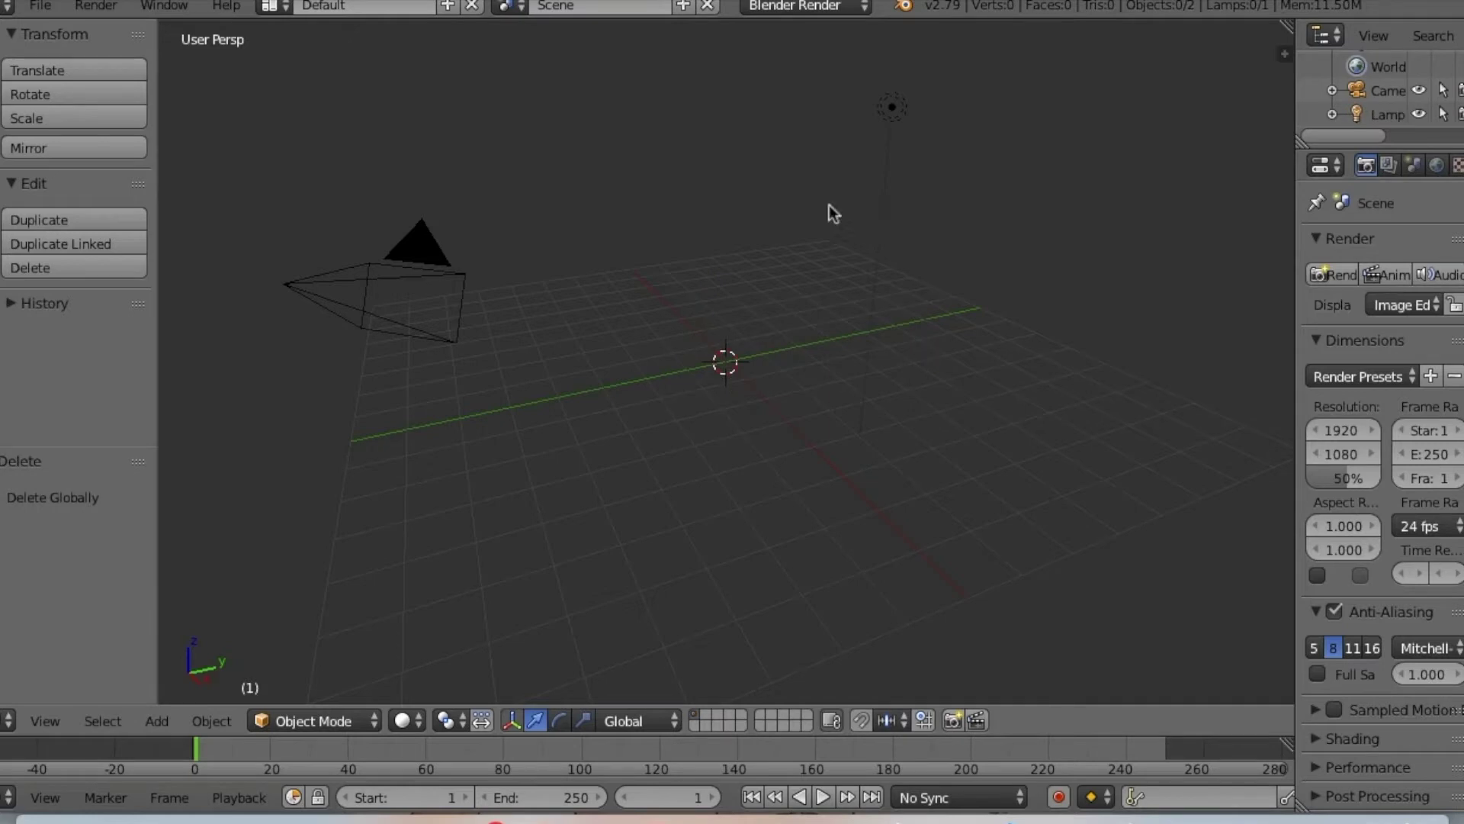
{"action": "left_click", "coordinate": [846, 7]}
{"action": "left_click", "coordinate": [829, 84]}
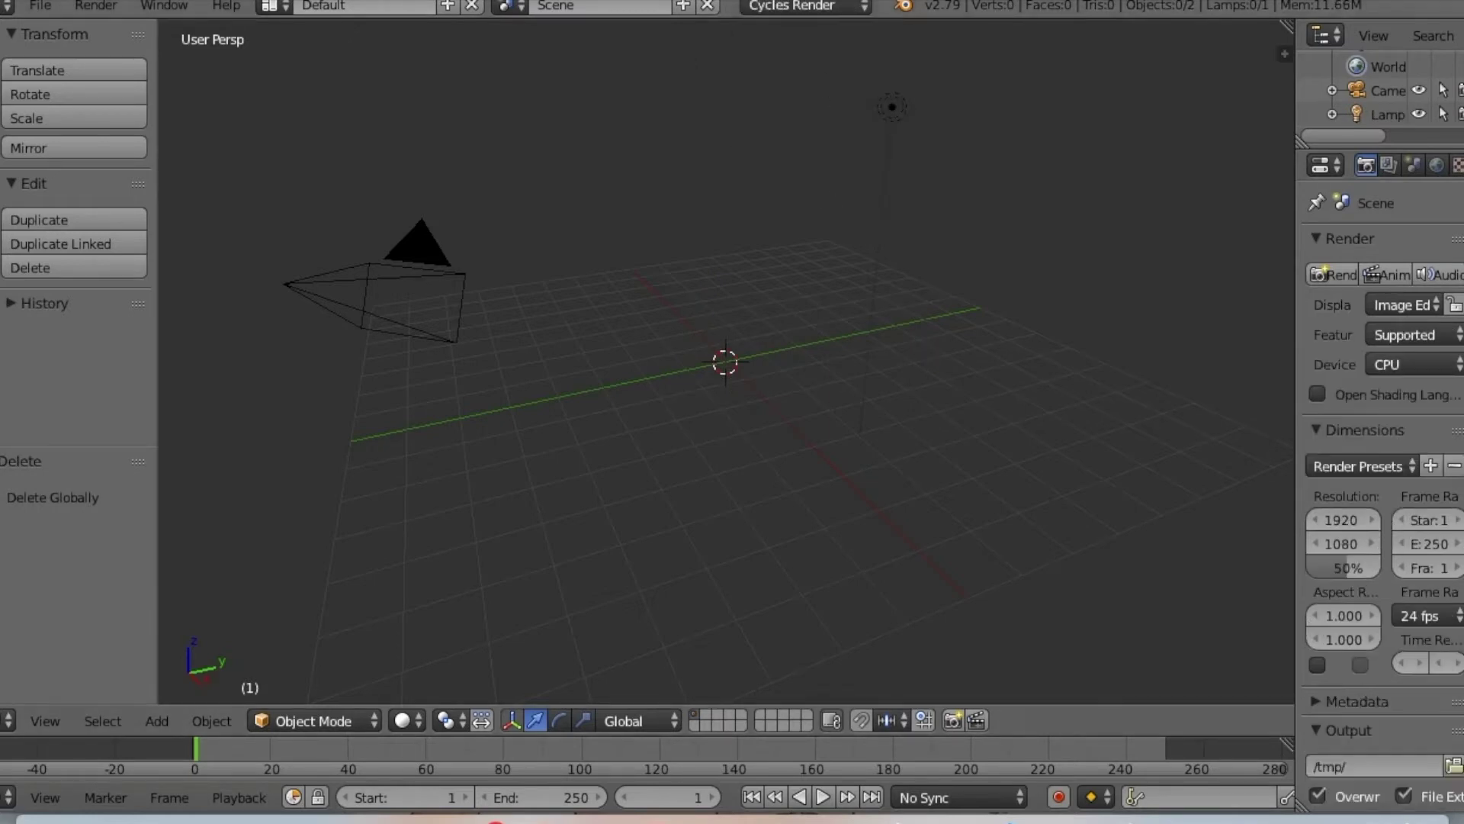
{"action": "left_click", "coordinate": [44, 6]}
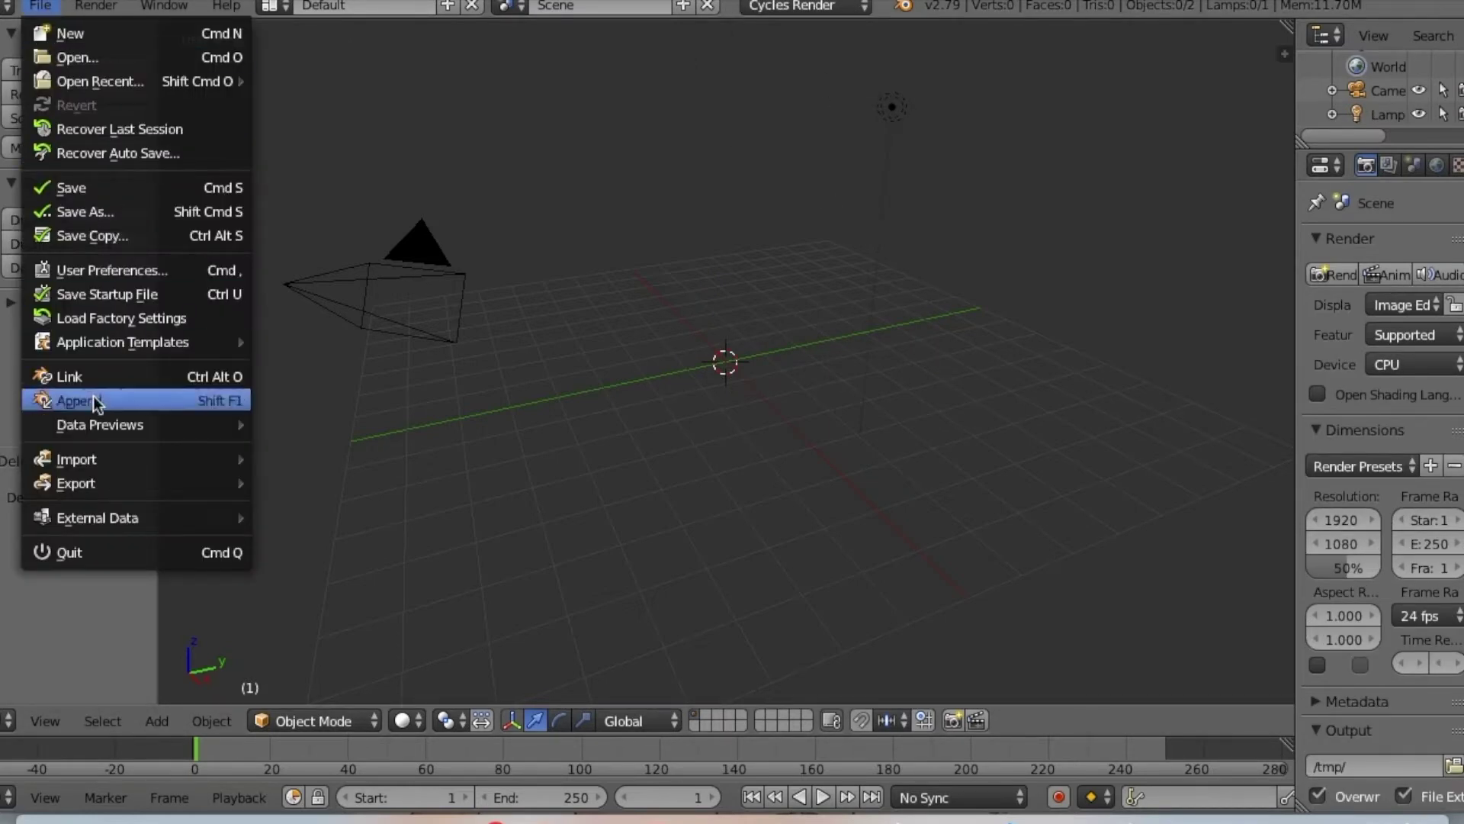
{"action": "mouse_move", "coordinate": [120, 460]}
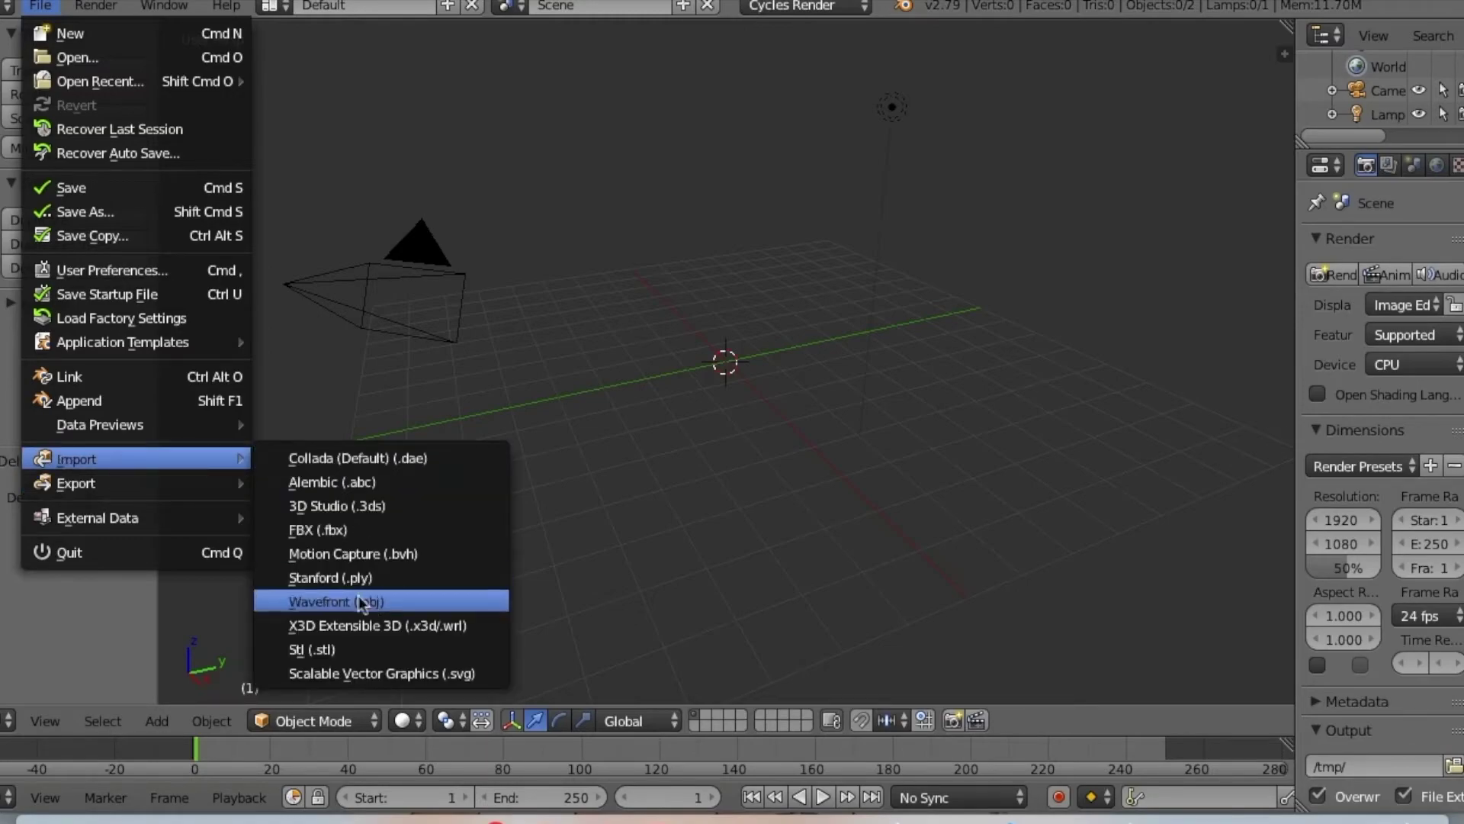
{"action": "left_click", "coordinate": [355, 618]}
{"action": "left_click", "coordinate": [1412, 96]}
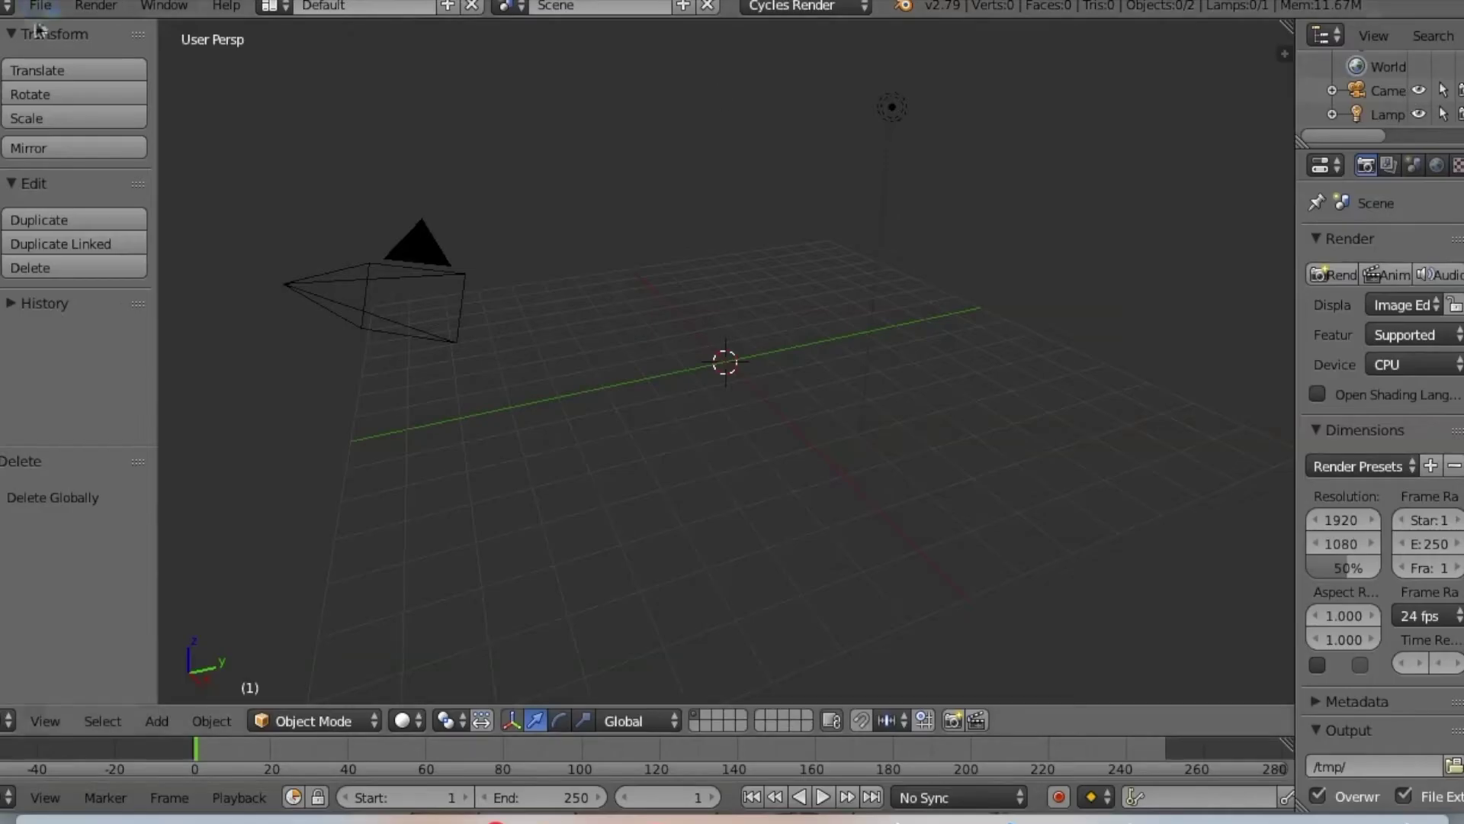
Import the Wavefront model Video.obj from the Documents folder.
{"action": "left_click", "coordinate": [40, 5]}
{"action": "mouse_move", "coordinate": [111, 458]}
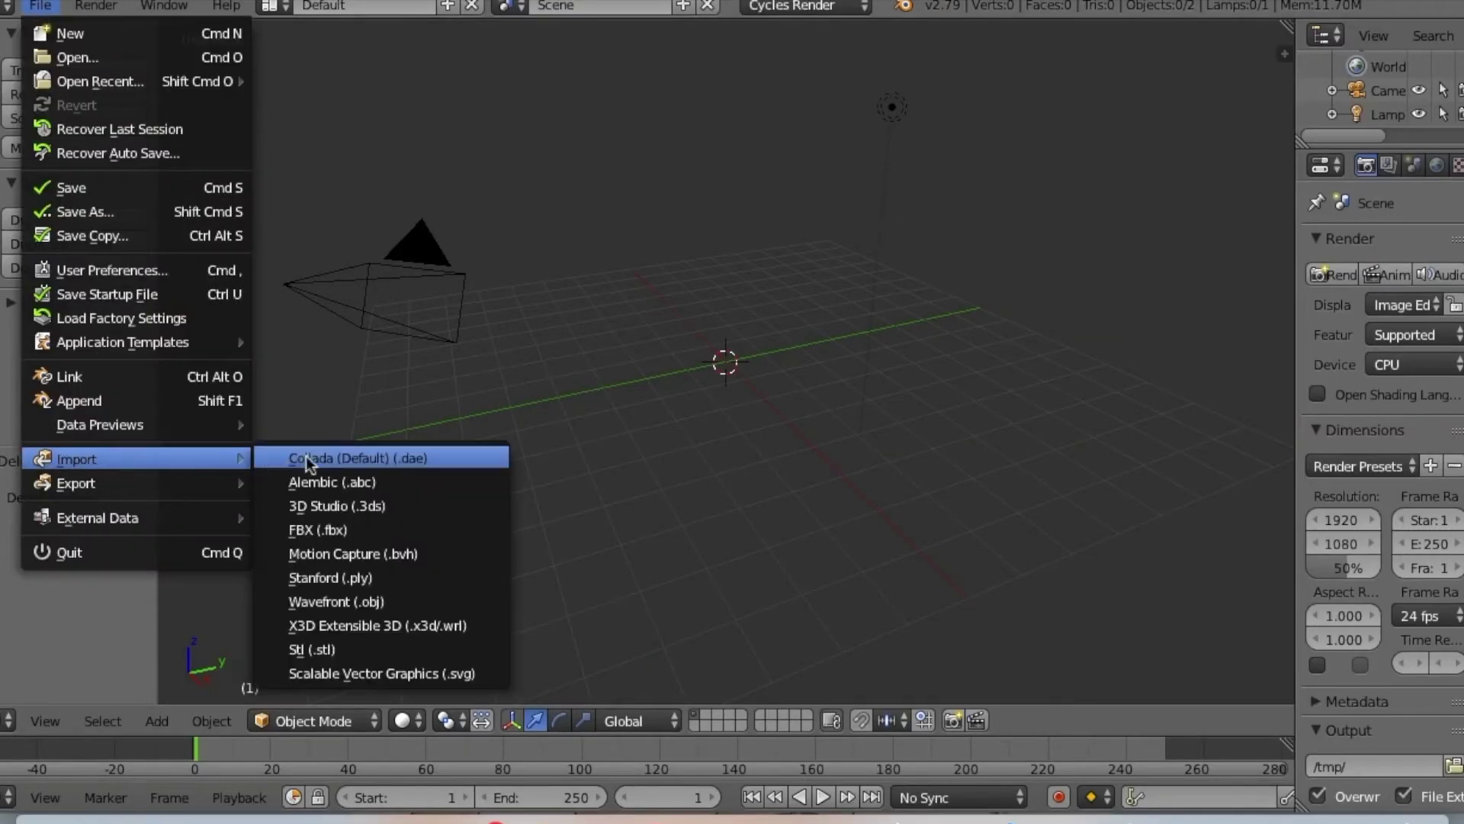
{"action": "left_click", "coordinate": [372, 604]}
{"action": "left_click", "coordinate": [372, 196]}
{"action": "left_click", "coordinate": [371, 196]}
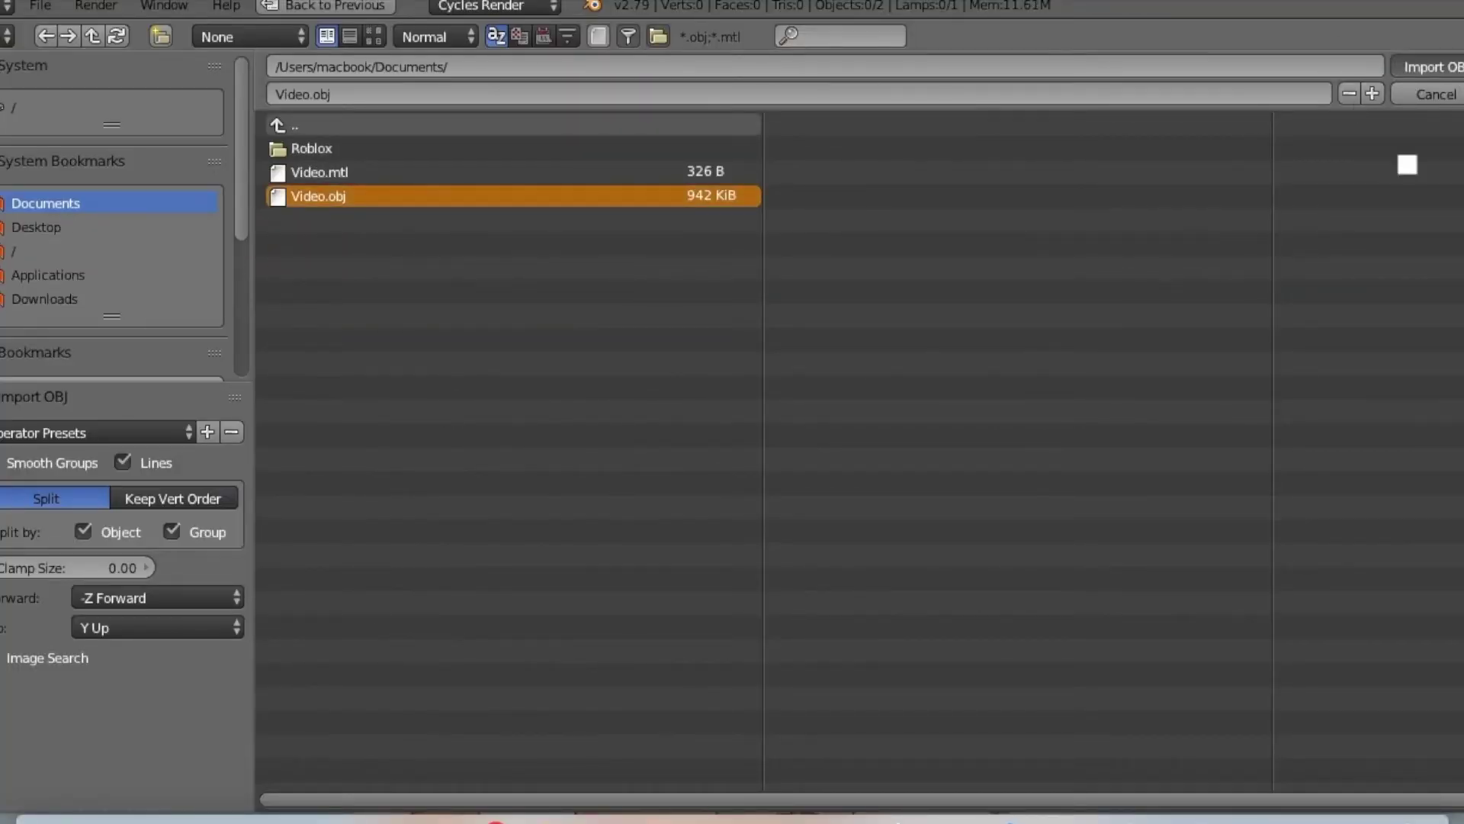
Face the imported character from the front and select only one of its arm meshes.
{"action": "key", "text": "shift+f"}
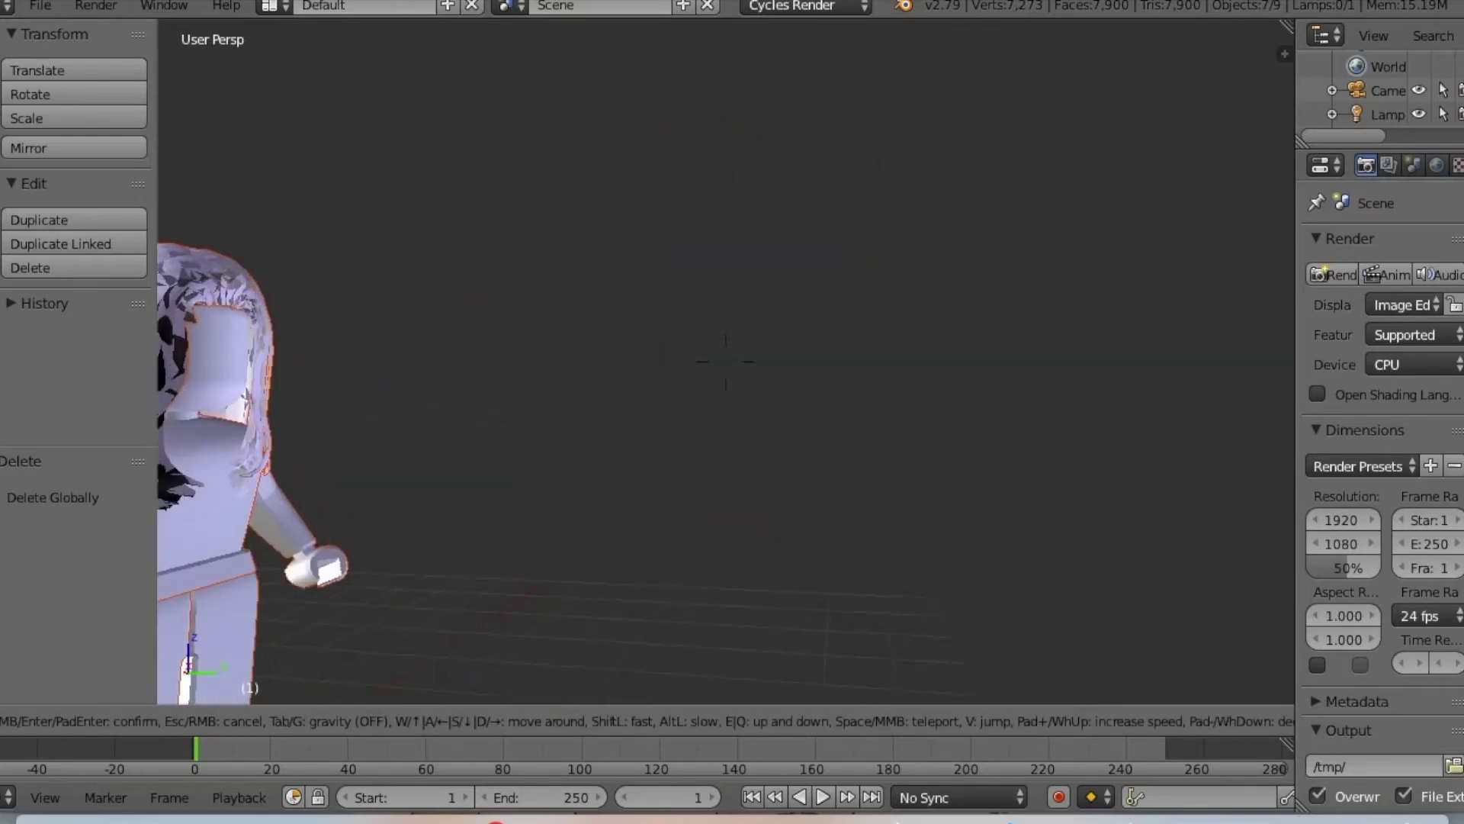
{"action": "key", "text": "w"}
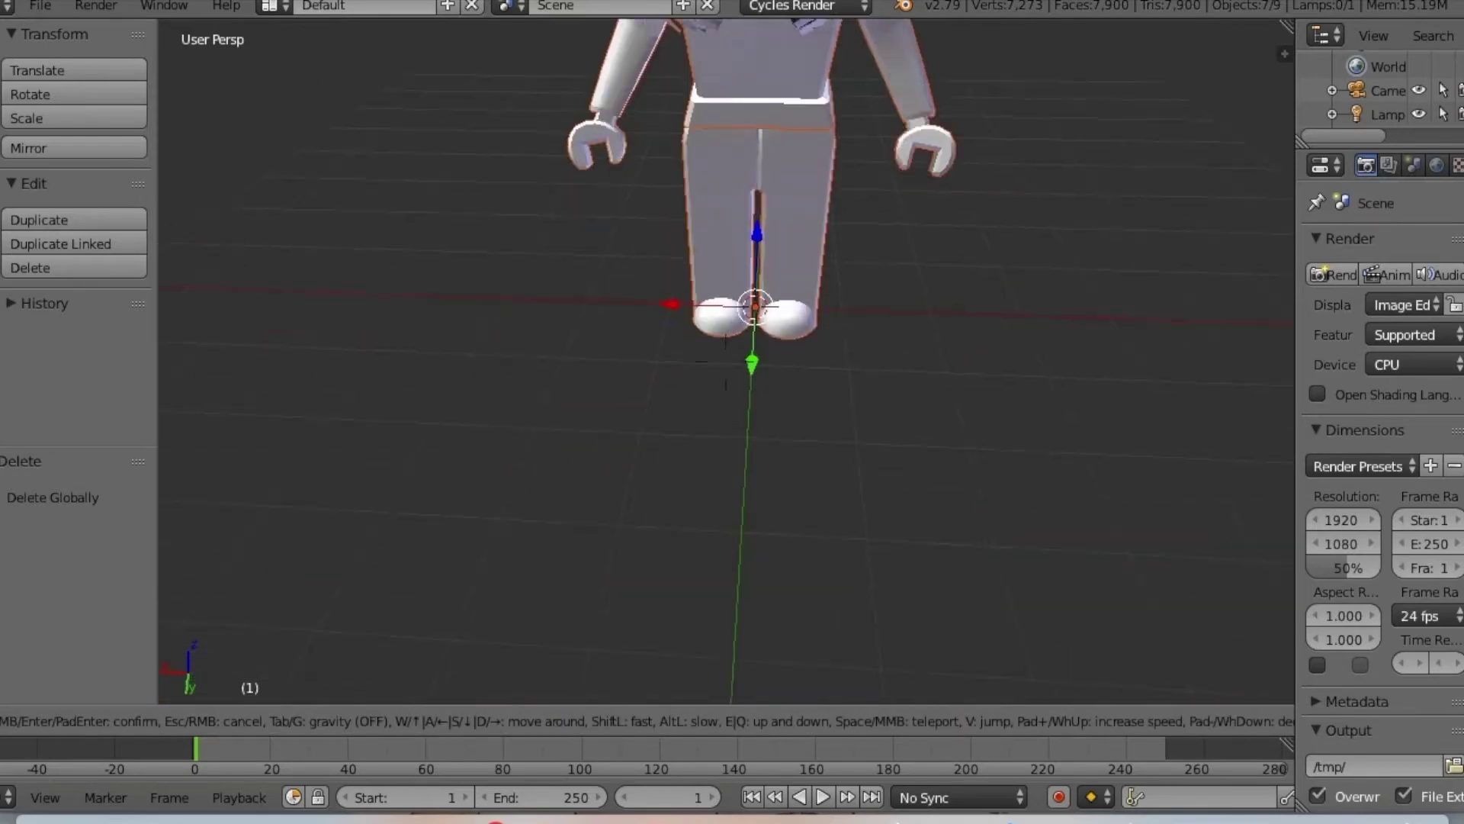
{"action": "key", "text": "w"}
{"action": "key", "text": "Escape"}
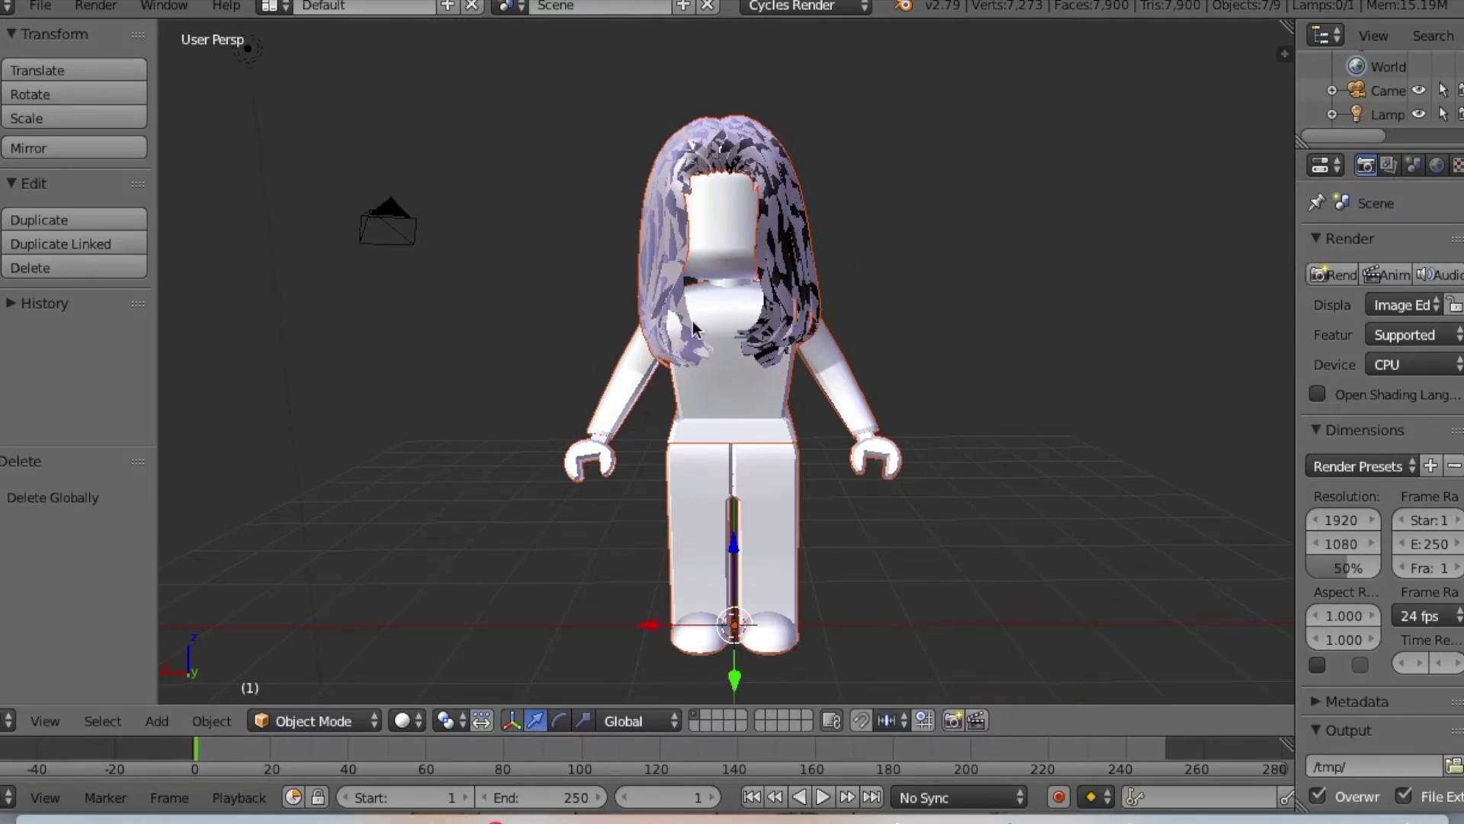
{"action": "right_click", "coordinate": [858, 398]}
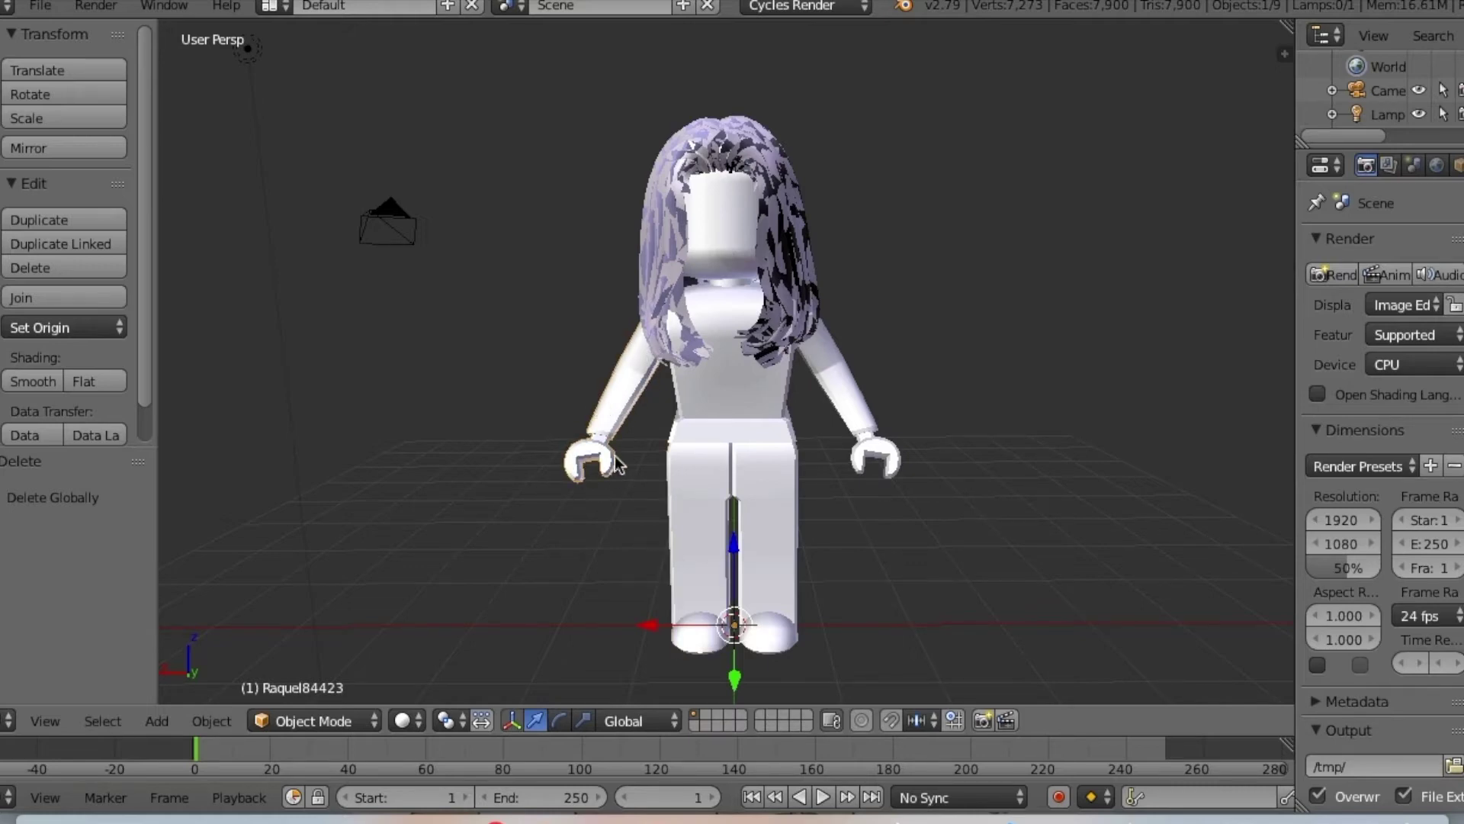
Rotate the character's right arm inward so it hangs closer to the body, and move it back to meet the shoulder.
{"action": "right_click", "coordinate": [744, 411]}
{"action": "right_click", "coordinate": [748, 463]}
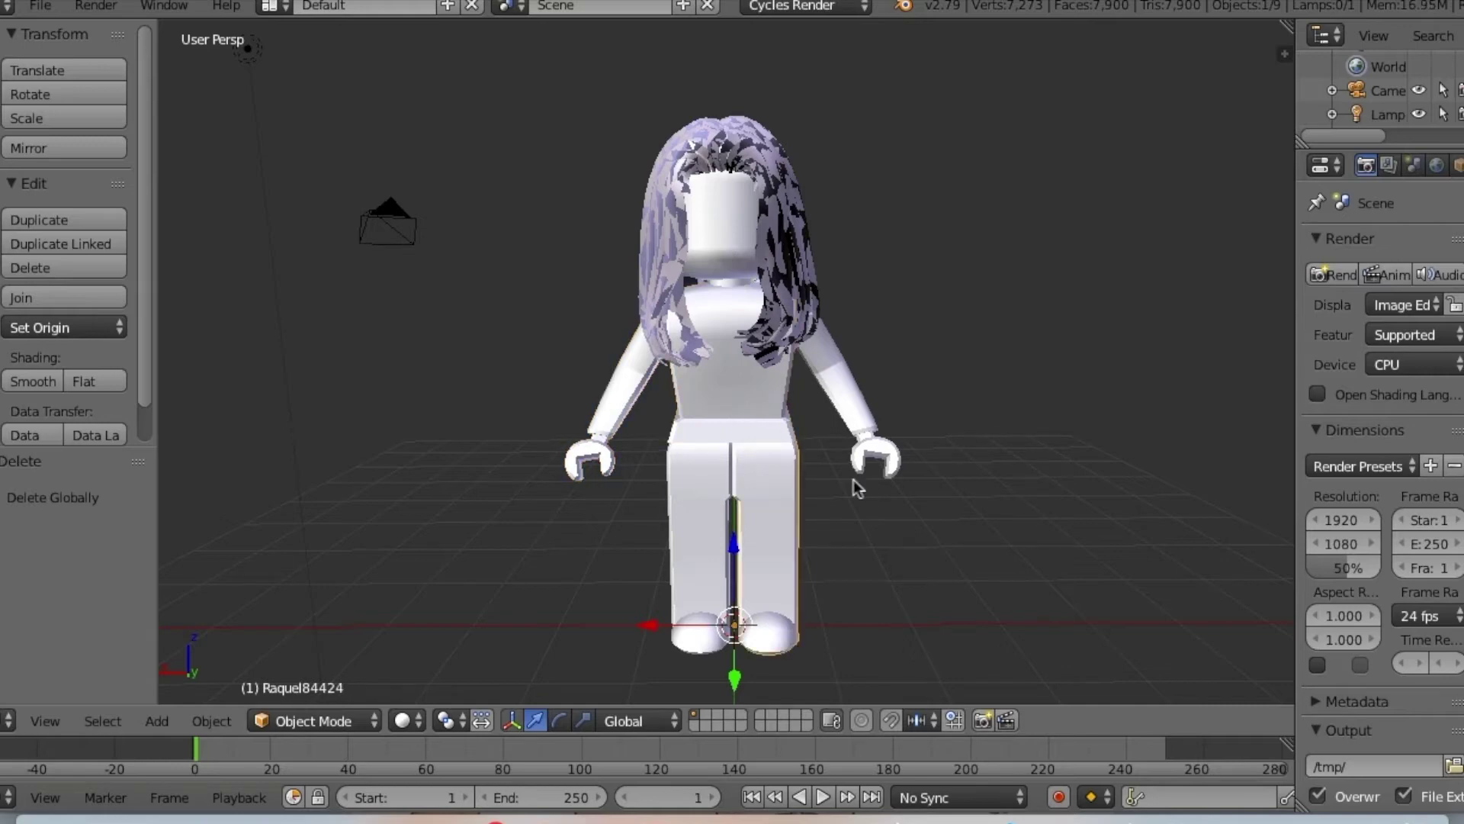
{"action": "right_click", "coordinate": [607, 482]}
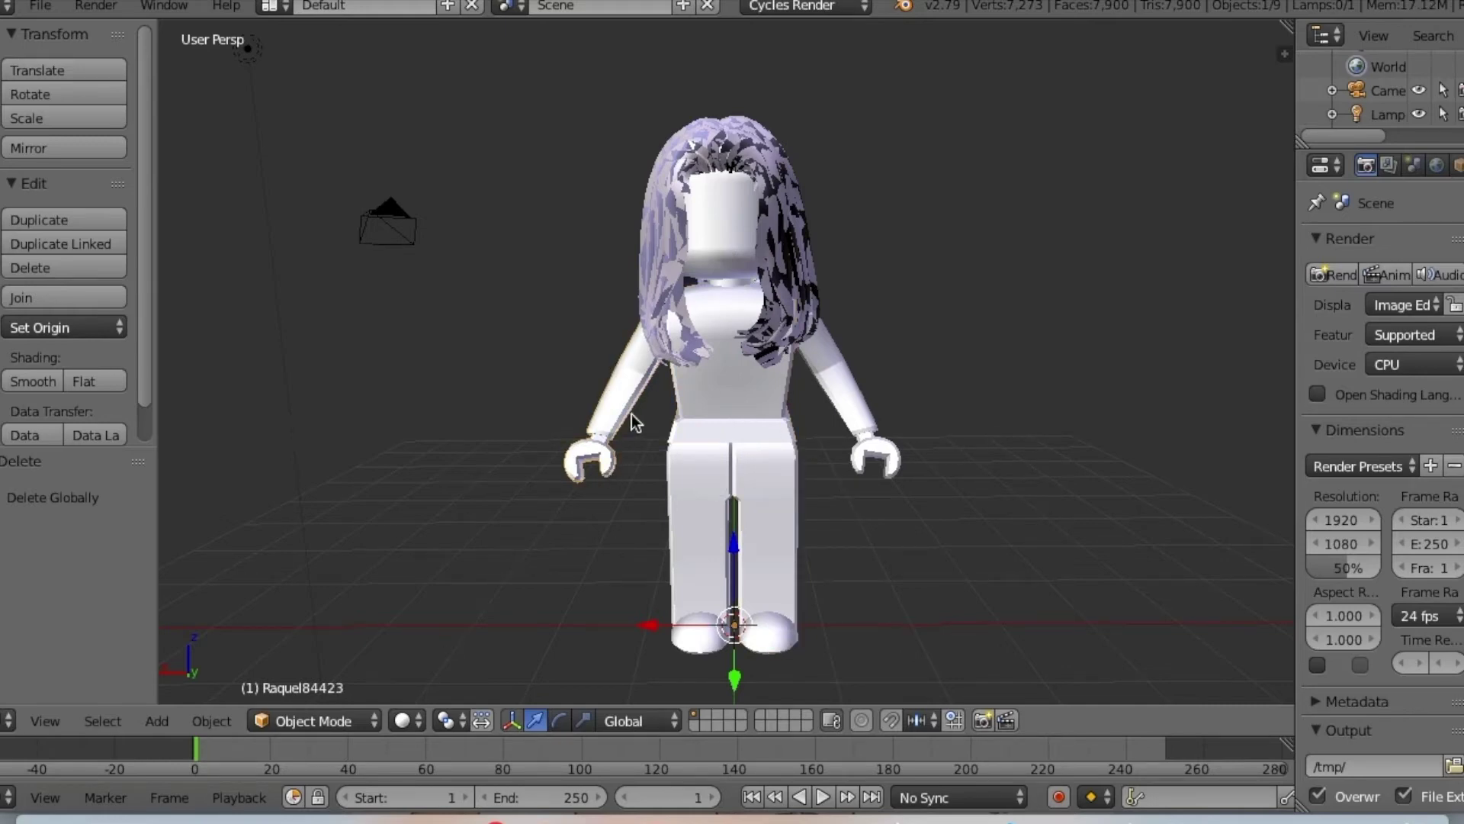
{"action": "left_click", "coordinate": [559, 720]}
{"action": "mouse_move", "coordinate": [806, 565]}
{"action": "left_mouse_down"}
{"action": "mouse_move", "coordinate": [775, 549]}
{"action": "mouse_move", "coordinate": [781, 561]}
{"action": "left_mouse_up"}
{"action": "left_click", "coordinate": [536, 721]}
{"action": "left_click_drag", "start_coordinate": [653, 626], "coordinate": [708, 626]}
{"action": "left_click_drag", "start_coordinate": [788, 549], "coordinate": [801, 582]}
Rotate the character's left arm inward to -12.6° on Y and move it to about X 0.72, Z 0.25 to meet the shoulder.
{"action": "left_click", "coordinate": [559, 721]}
{"action": "left_click", "coordinate": [535, 721]}
{"action": "left_click_drag", "start_coordinate": [653, 623], "coordinate": [598, 613]}
{"action": "left_click_drag", "start_coordinate": [671, 568], "coordinate": [669, 547]}
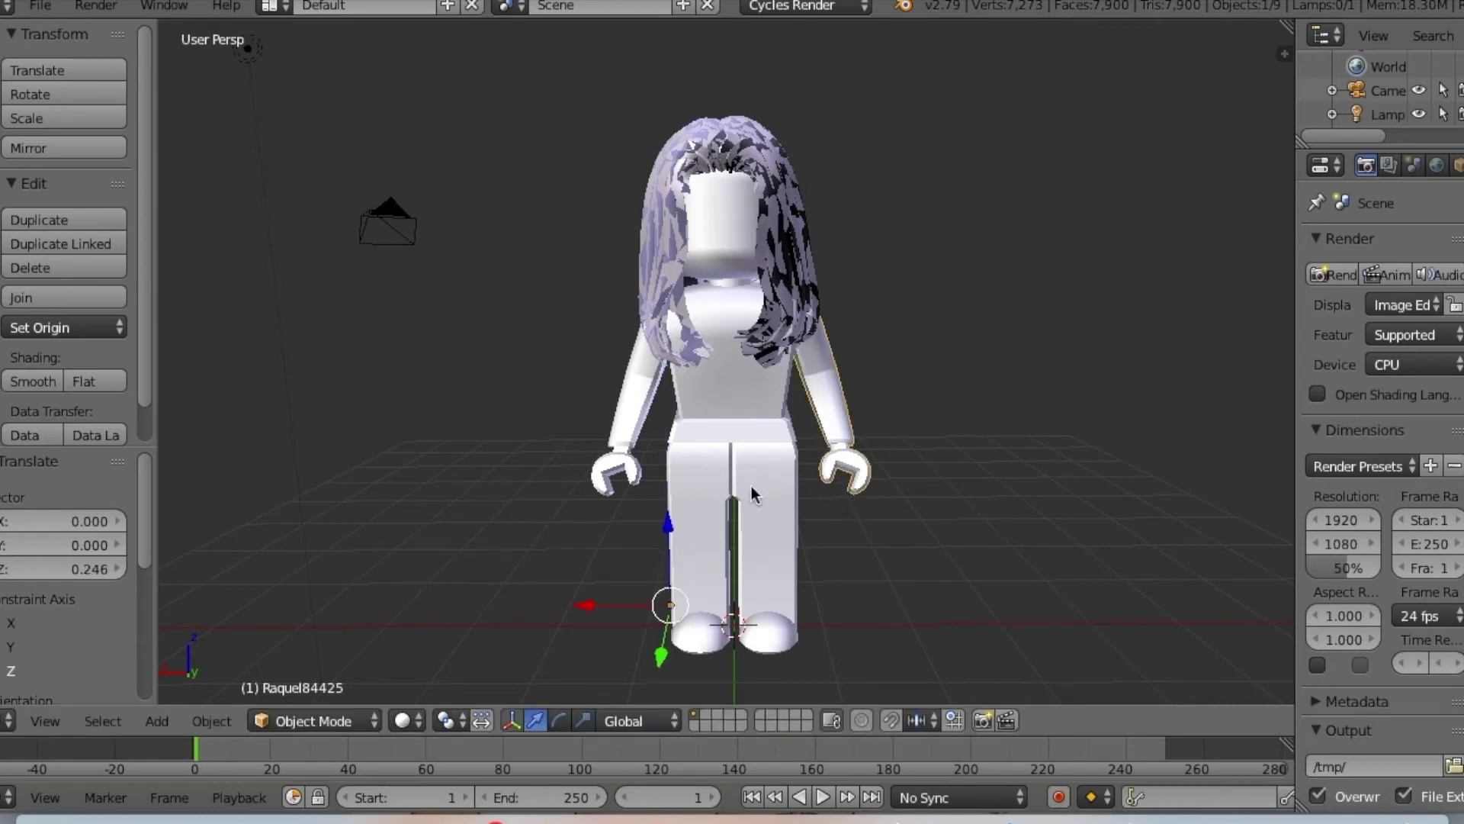
Enable Textured Solid and Ambient Occlusion in the 3D viewport's shading settings.
{"action": "left_click", "coordinate": [412, 722]}
{"action": "left_click", "coordinate": [1284, 54]}
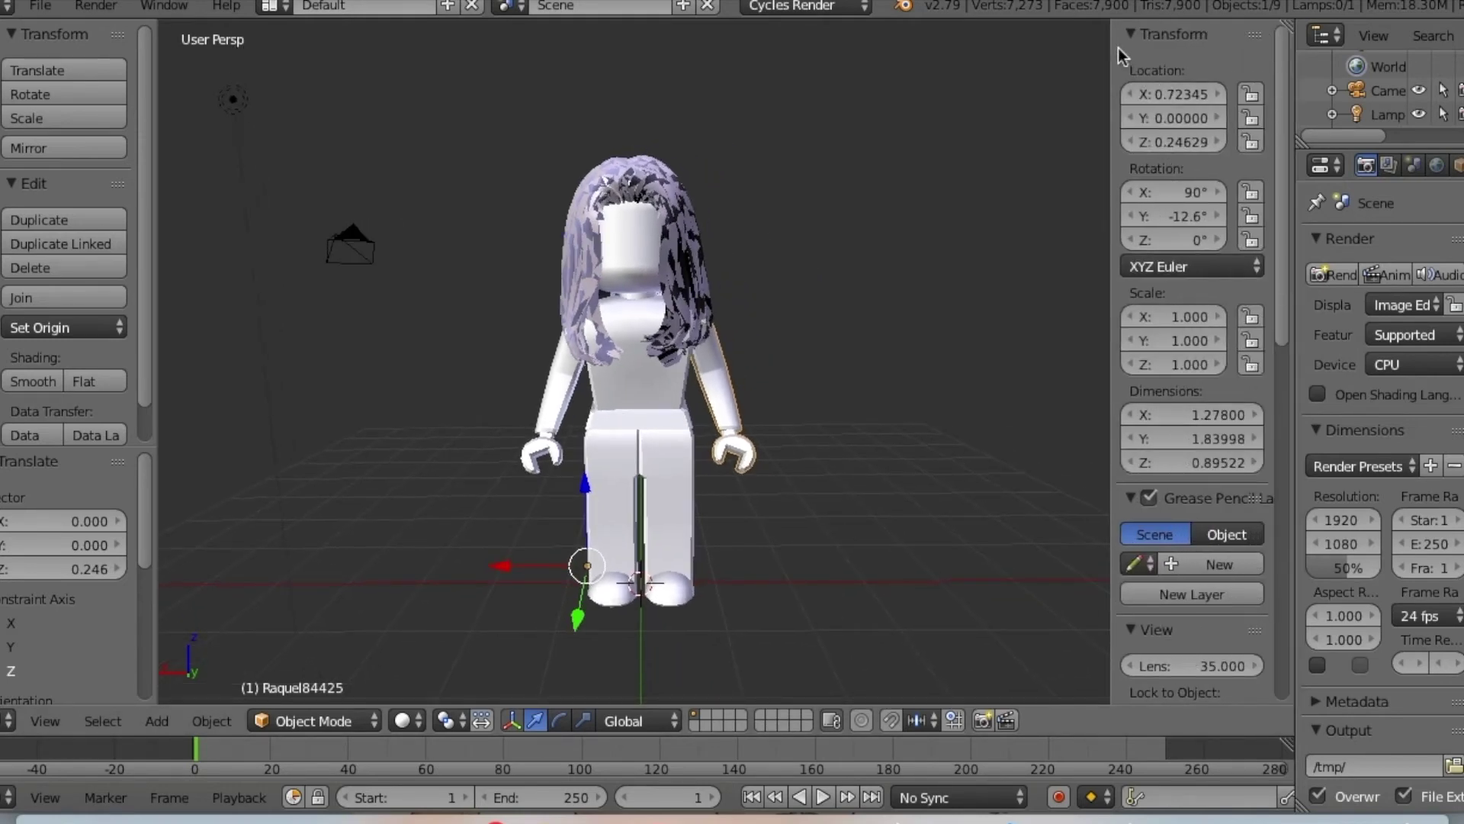
{"action": "scroll", "coordinate": [1197, 427], "scroll_direction": "down", "scroll_amount": 10}
{"action": "left_click", "coordinate": [1131, 493]}
{"action": "left_click", "coordinate": [1132, 598]}
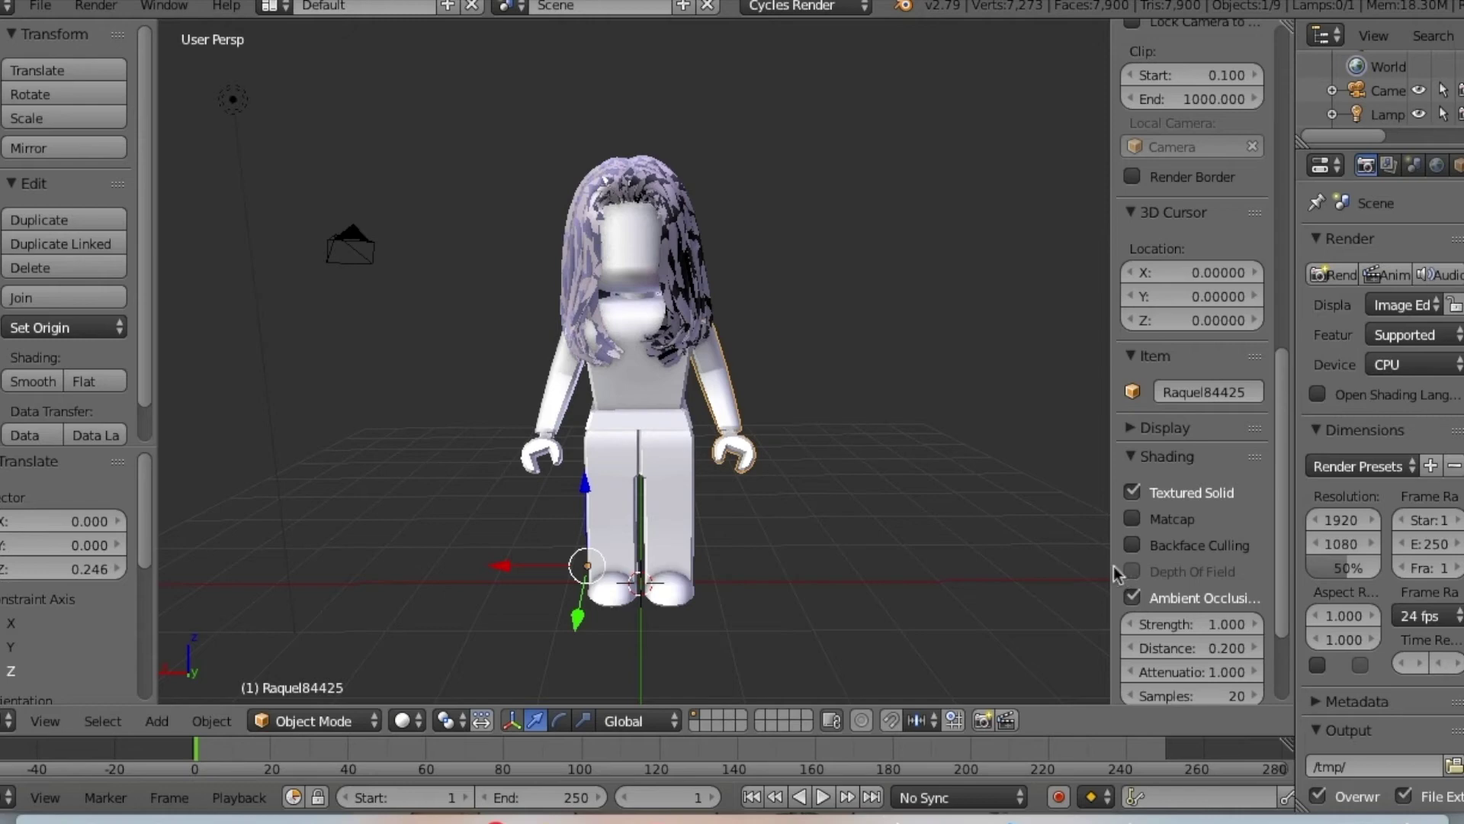
{"action": "left_click_drag", "start_coordinate": [1110, 569], "coordinate": [1296, 571]}
Turn on the transparent film background and set the render resolution to 10000 by 10000.
{"action": "scroll", "coordinate": [1409, 572], "scroll_direction": "down", "scroll_amount": 12}
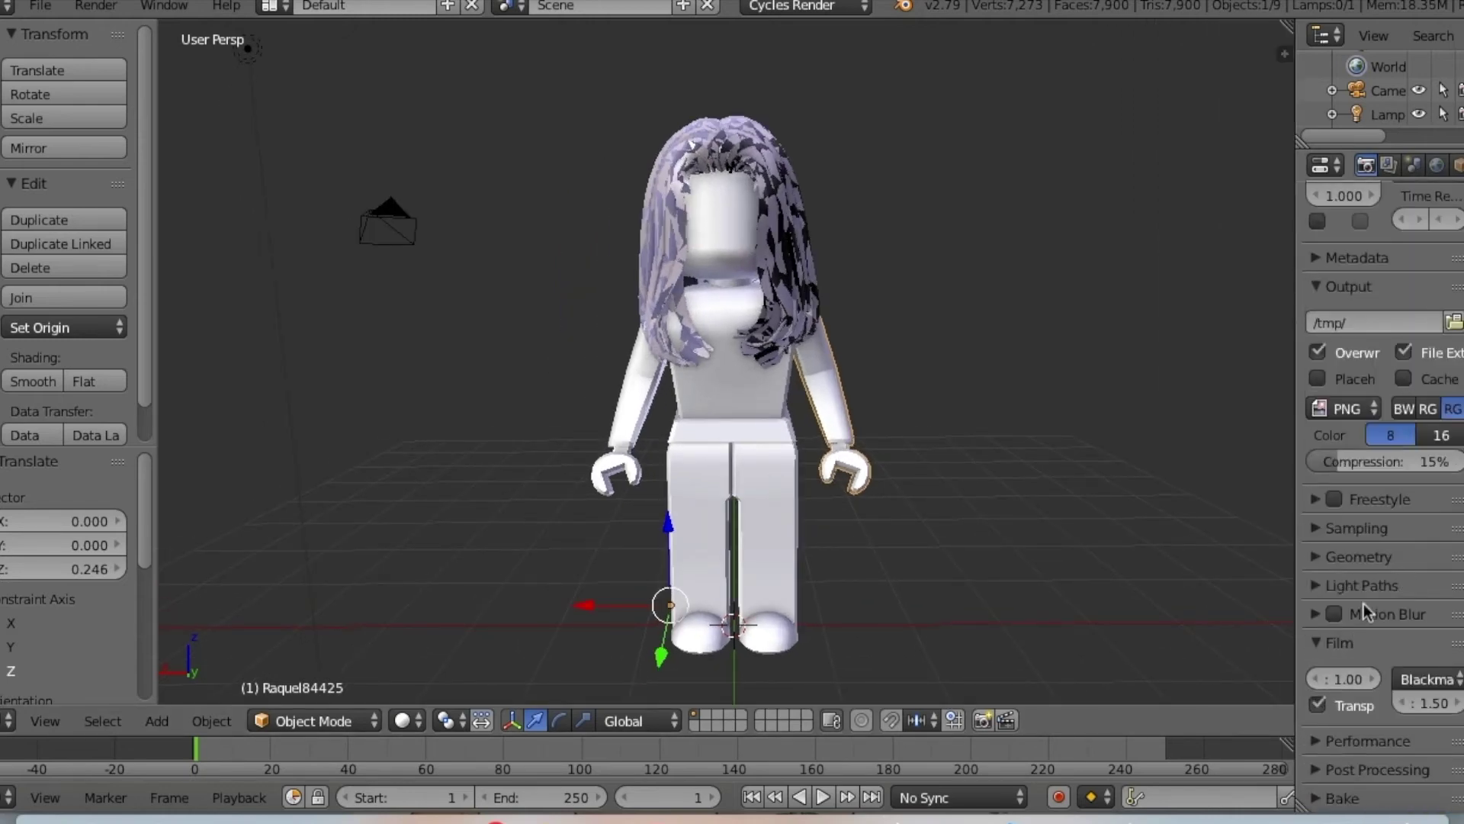
{"action": "scroll", "coordinate": [1365, 614], "scroll_direction": "up", "scroll_amount": 12}
{"action": "left_click", "coordinate": [1344, 524]}
{"action": "type", "text": "1"}
{"action": "key", "text": "Return"}
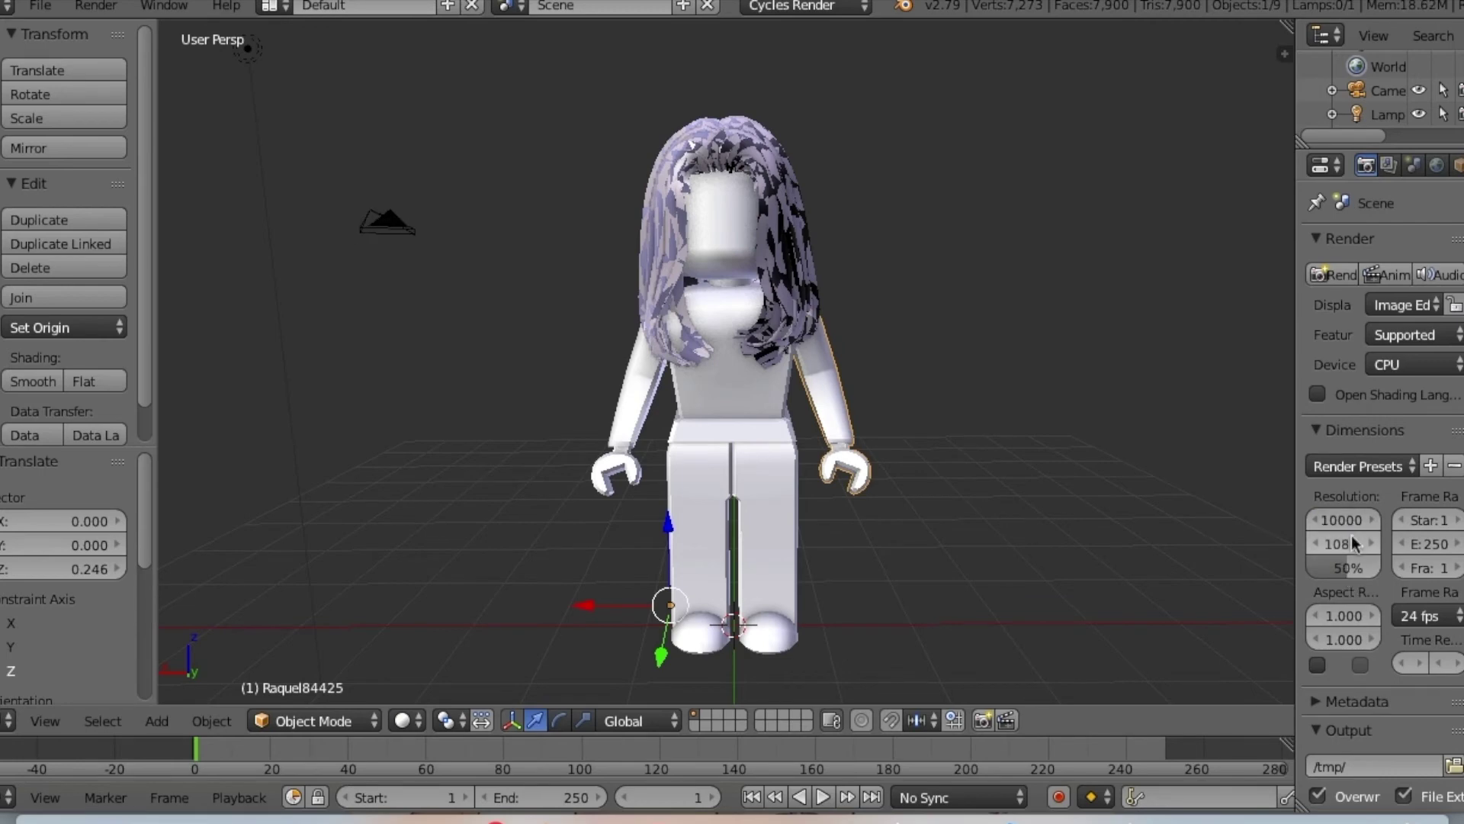
{"action": "left_click", "coordinate": [1341, 543]}
{"action": "type", "text": "10.000"}
{"action": "key", "text": "Return"}
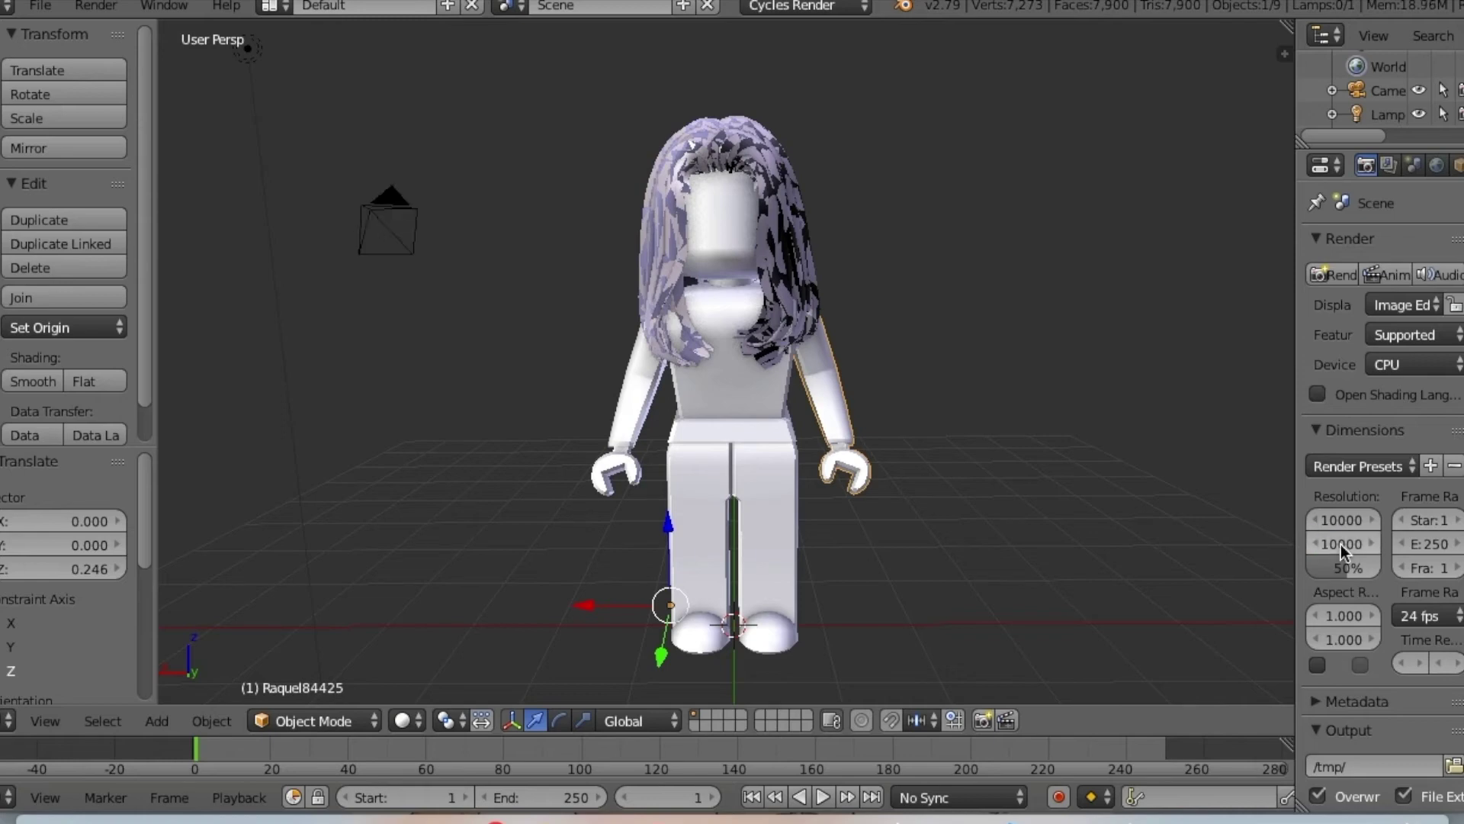
Enable ambient occlusion for the world and widen the 3D viewport over the properties area.
{"action": "left_click", "coordinate": [1436, 165]}
{"action": "left_click", "coordinate": [1334, 441]}
{"action": "left_click_drag", "start_coordinate": [1296, 422], "coordinate": [1460, 408]}
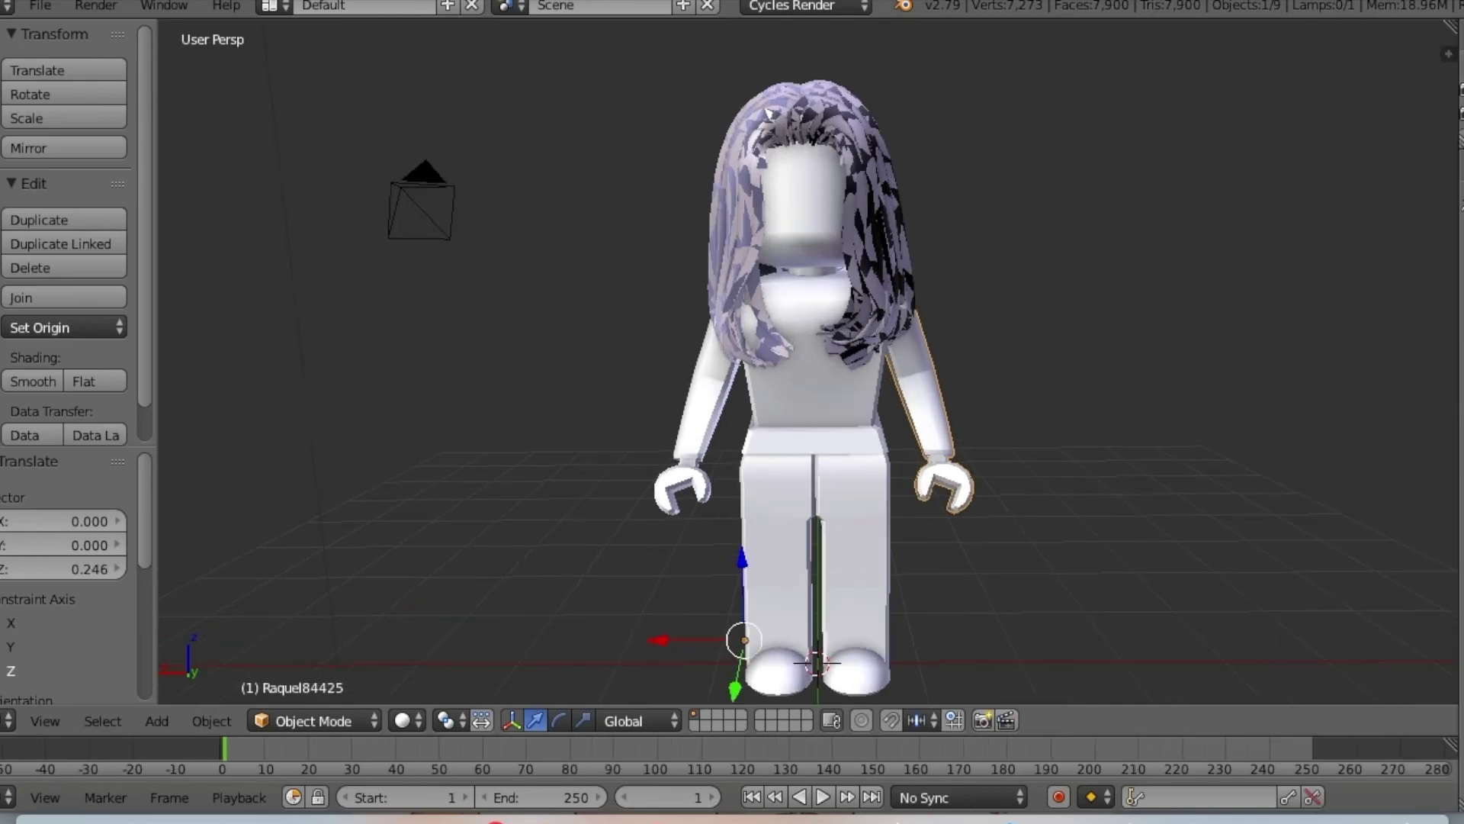
Fly the camera to frame the character from the front, from head to thighs, and display the camera view with Rendered shading.
{"action": "left_click", "coordinate": [58, 721]}
{"action": "left_click", "coordinate": [98, 634]}
{"action": "key", "text": "shift+f"}
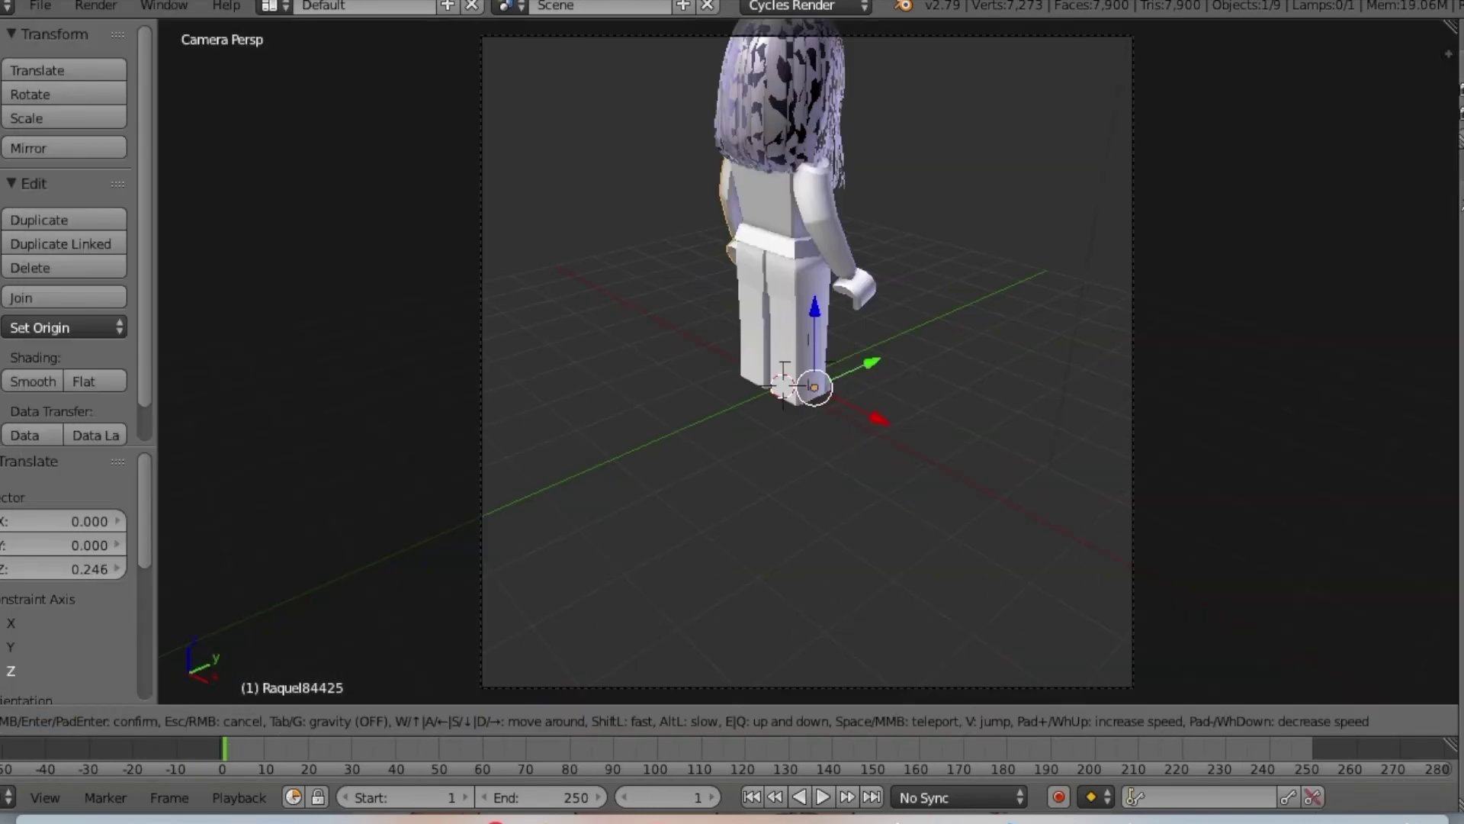
{"action": "key", "text": "w"}
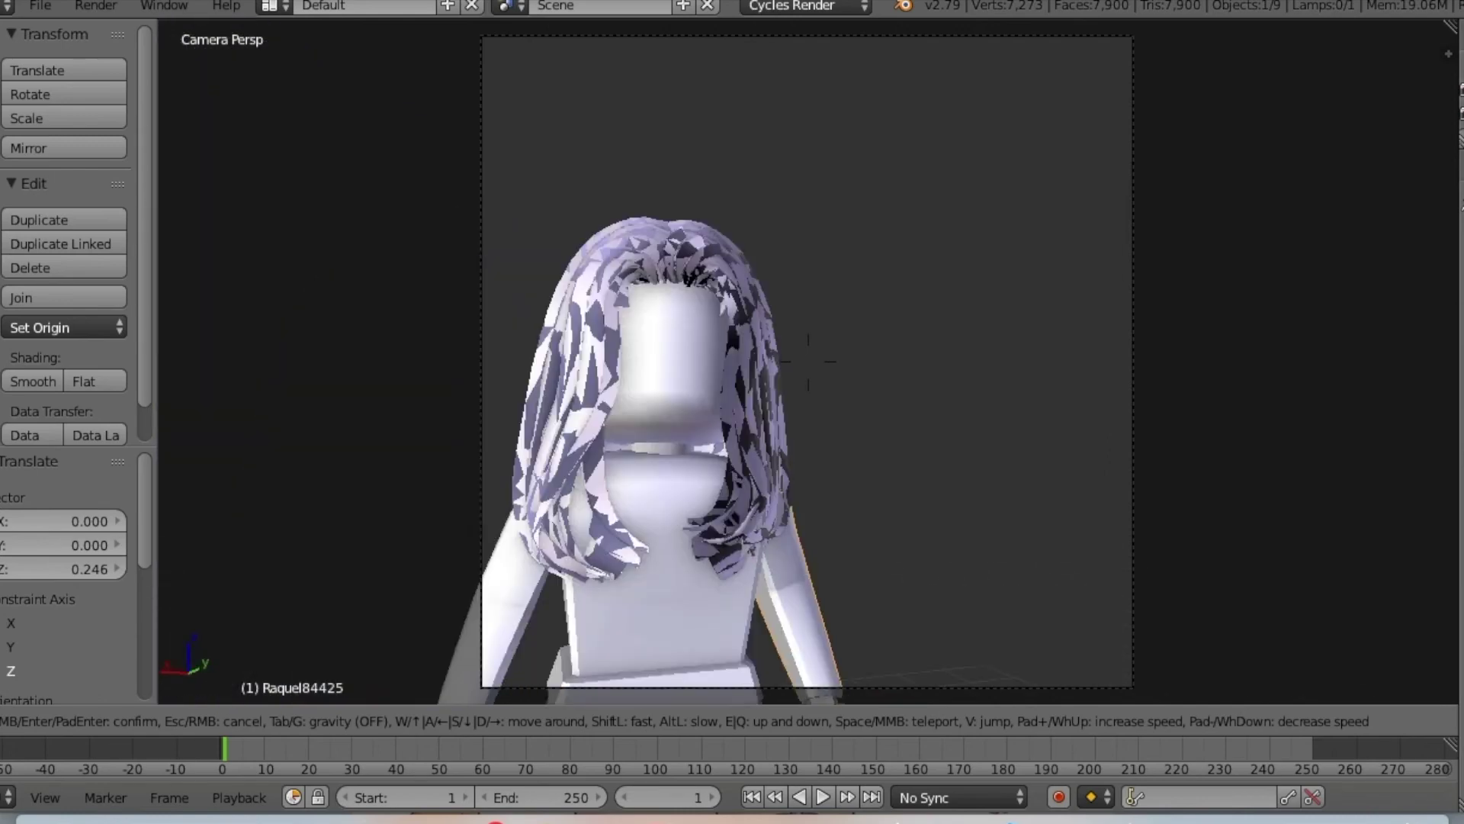
{"action": "key", "text": "w"}
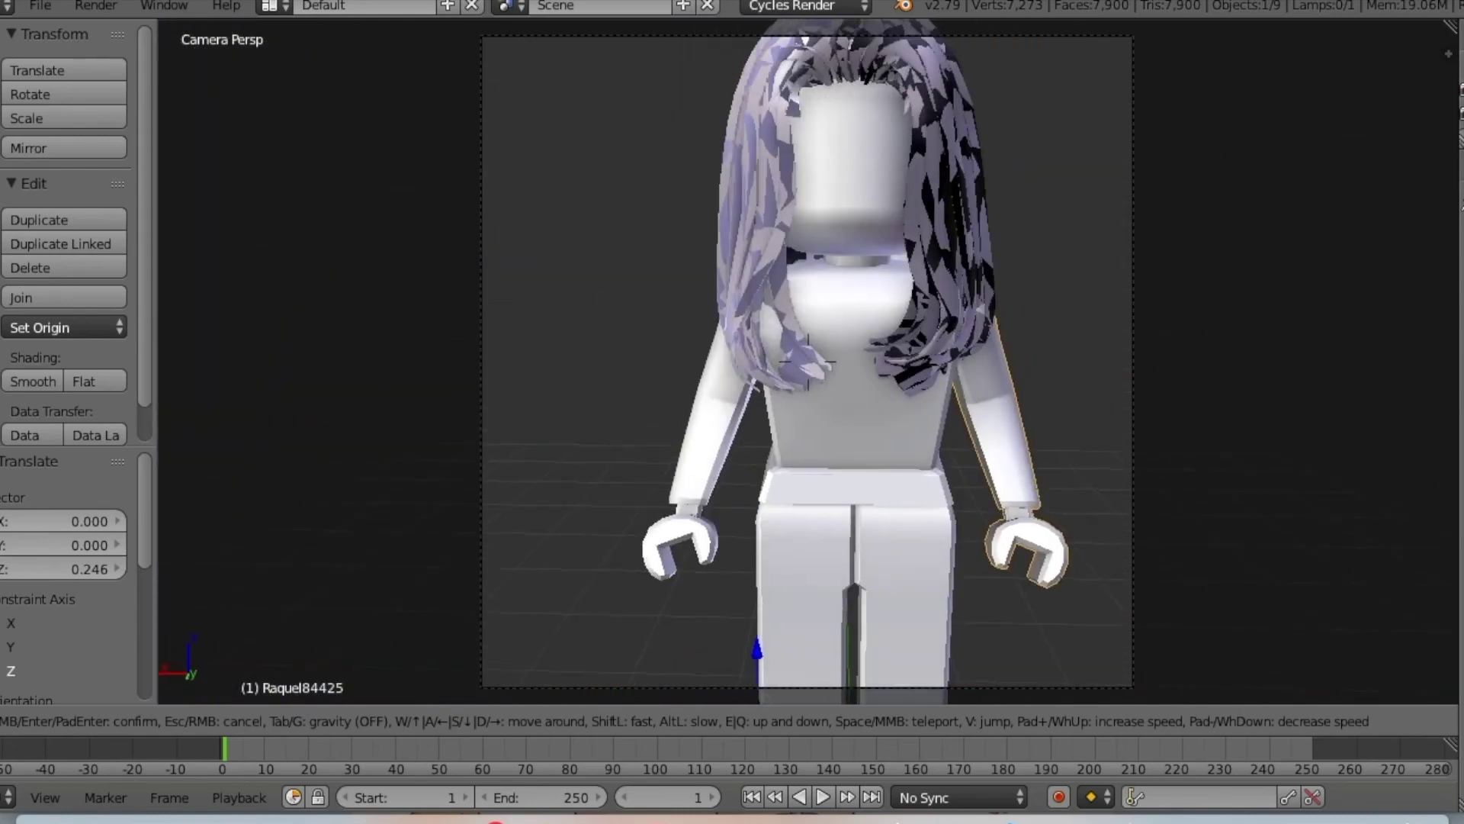
{"action": "key", "text": "s"}
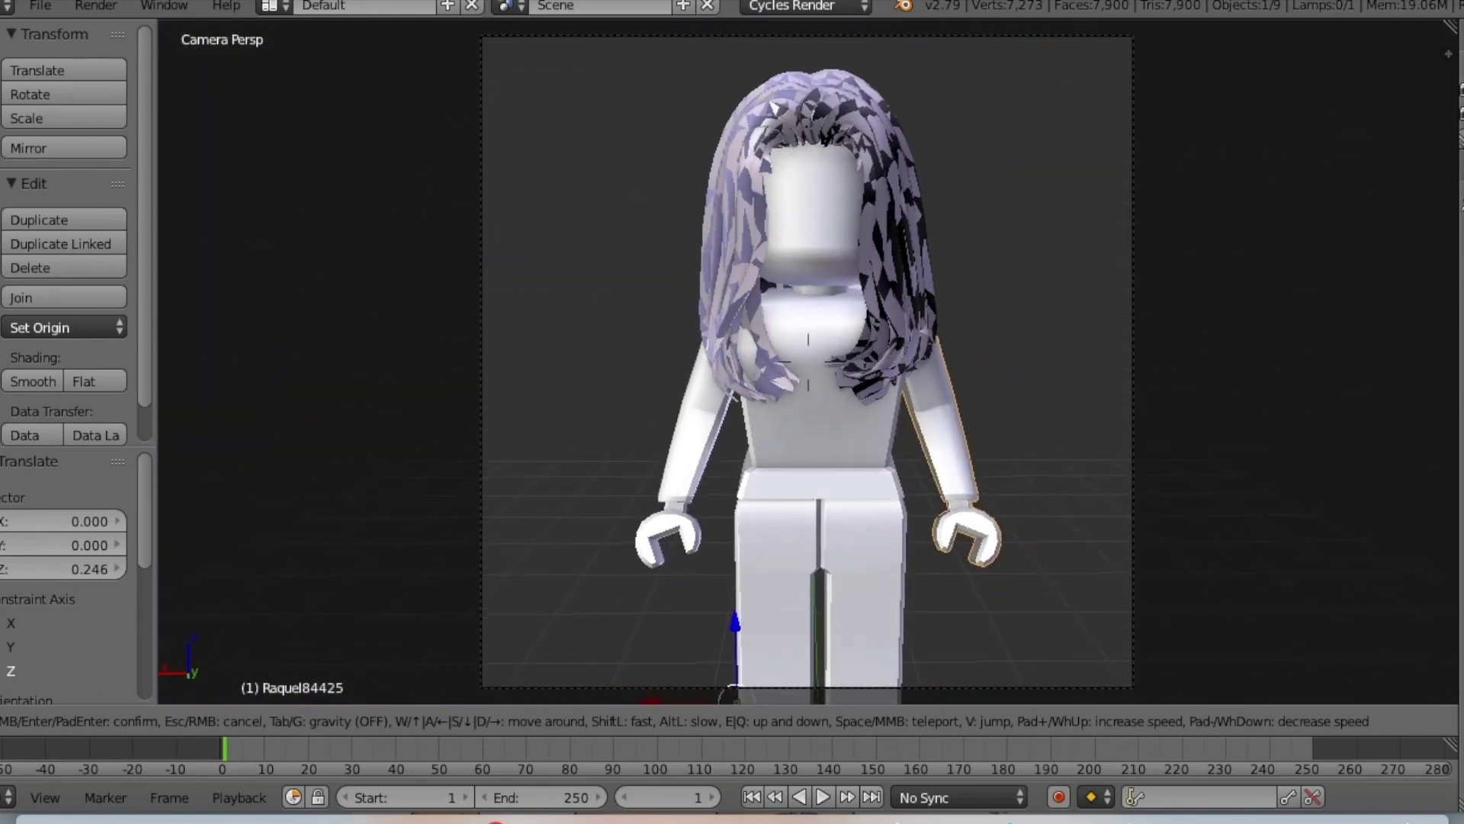
{"action": "left_click", "coordinate": [730, 486]}
{"action": "left_click", "coordinate": [404, 721]}
{"action": "left_click", "coordinate": [458, 560]}
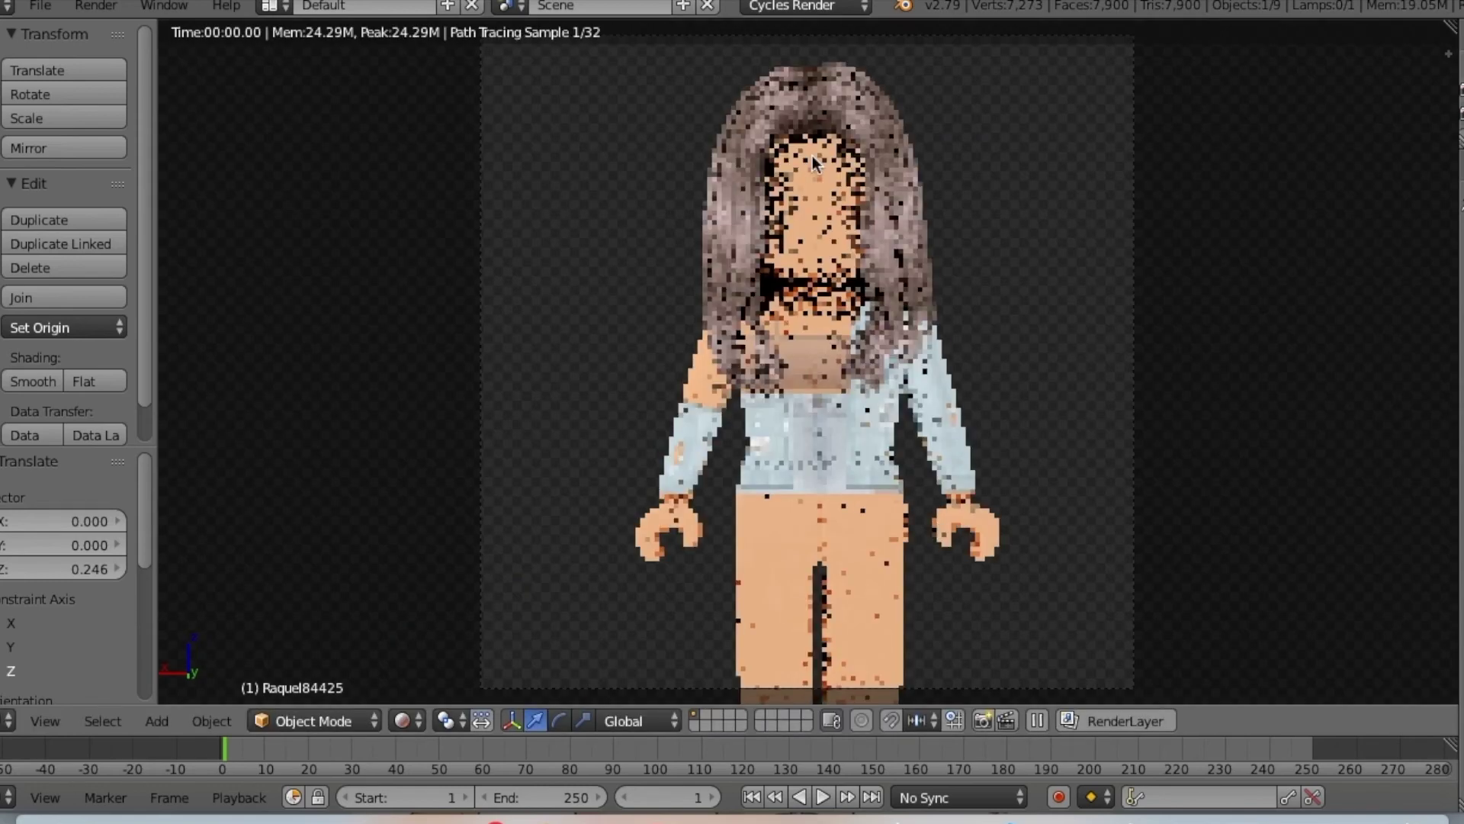